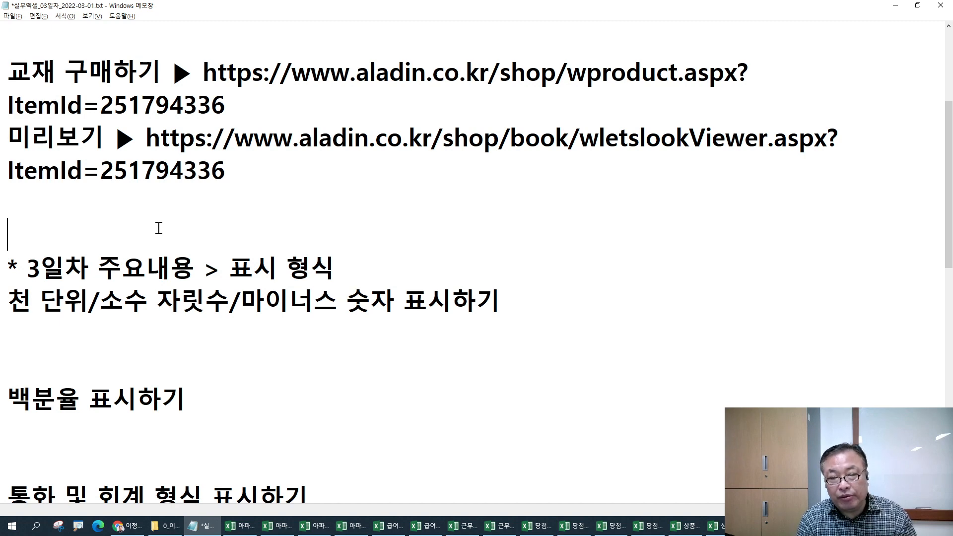
- Add the line '셀서식 지정 > 글꼴, 색상, 맞춤, ...' under the day-3 heading in Notepad
click(395, 264)
key(Return)
key(Return)
key(Up)
text(t)
key(BackSpace)
key(Hangul)
text(셀)
key(BackSpace)
key(BackSpace)
text(ㅔㄹ서식 지정)
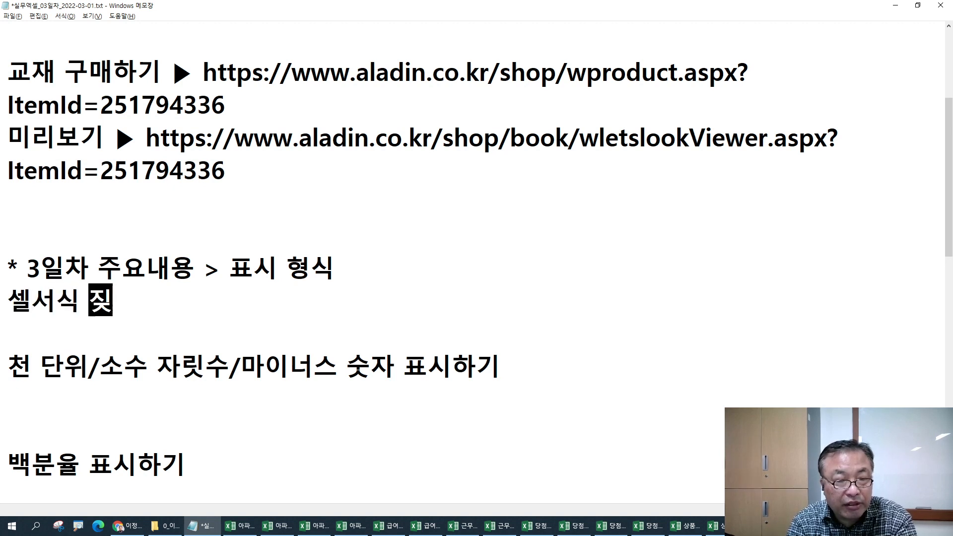
key(Return)
text(>)
key(BackSpace)
key(BackSpace)
text(>)
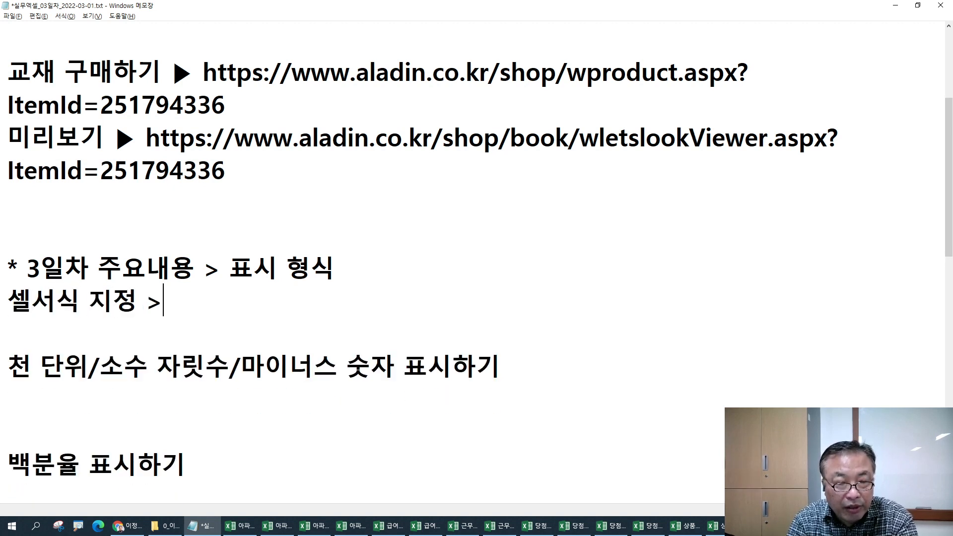
text( 글꼴, )
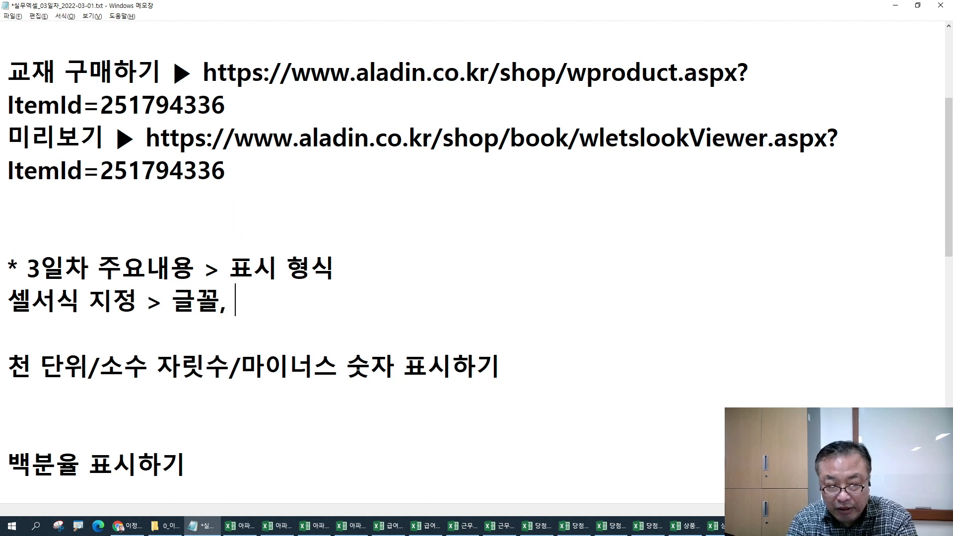
text(색상, 맞)
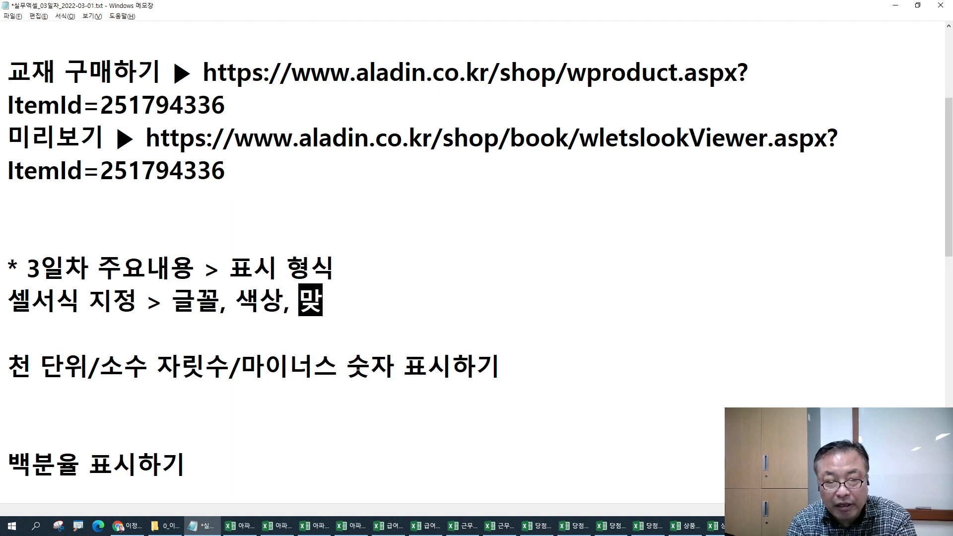
text(춤, ...)
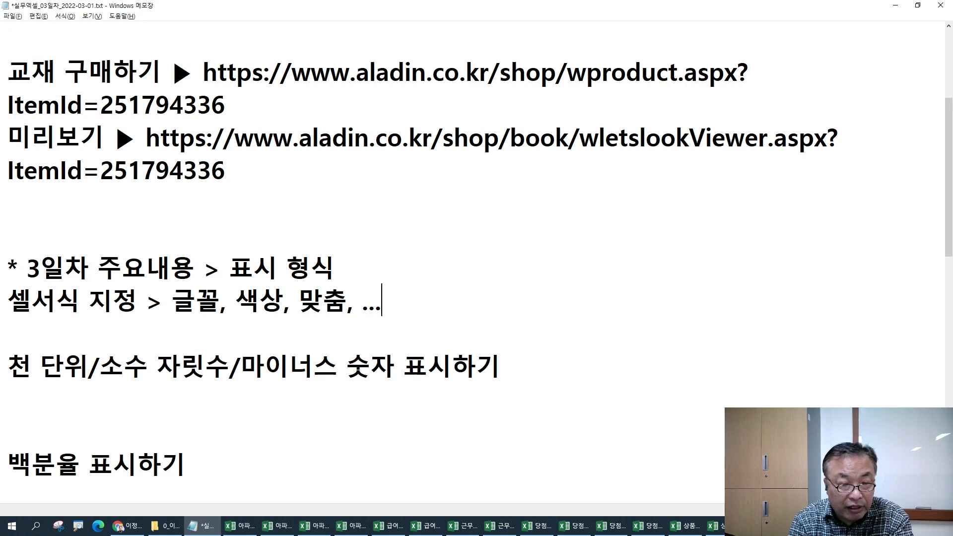
- Scroll through the lesson notes below the thousands-separator topic
click(193, 400)
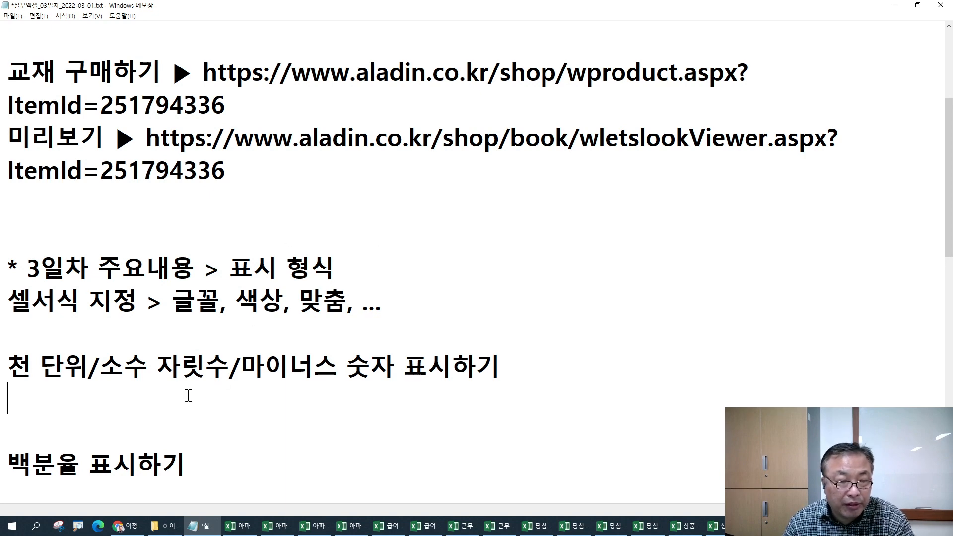
scroll(209, 395, down, 2)
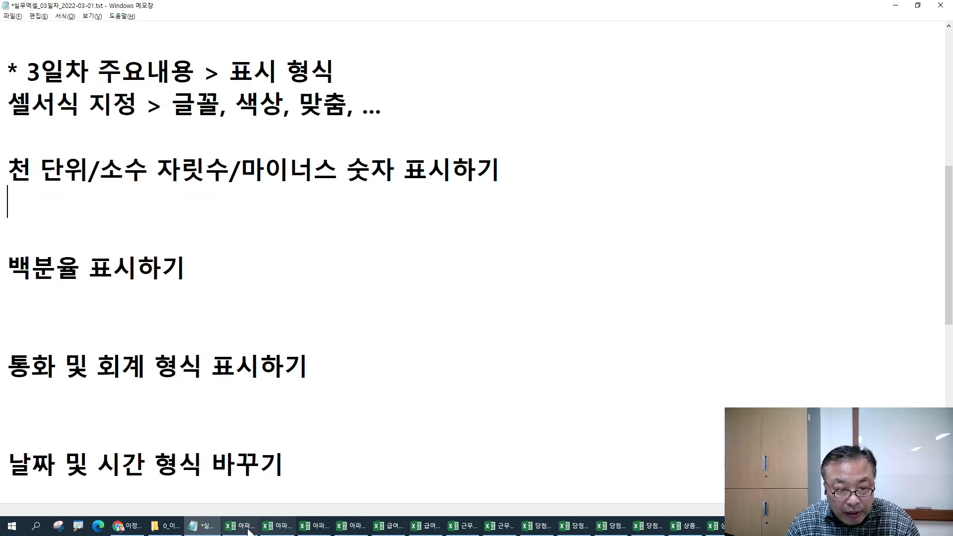
scroll(222, 350, up, 3)
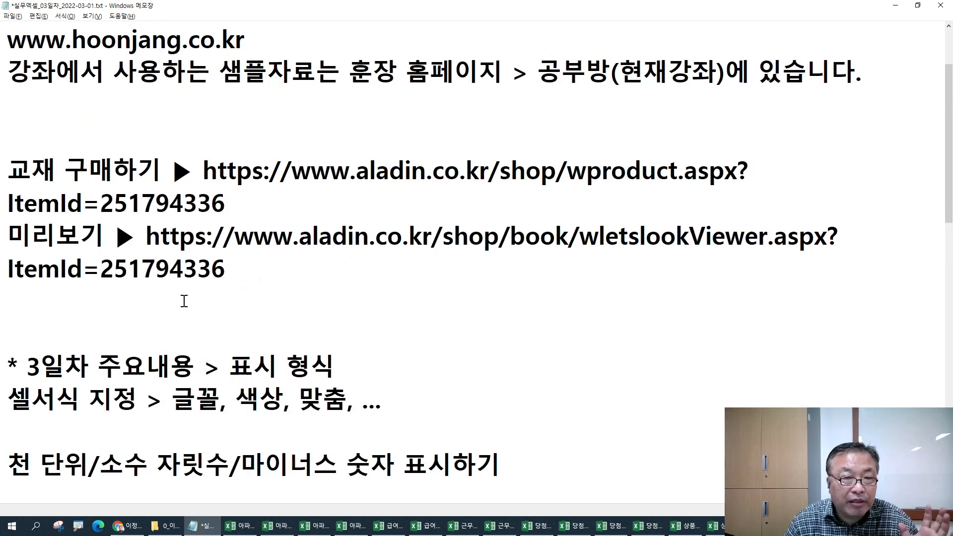
scroll(186, 292, up, 1)
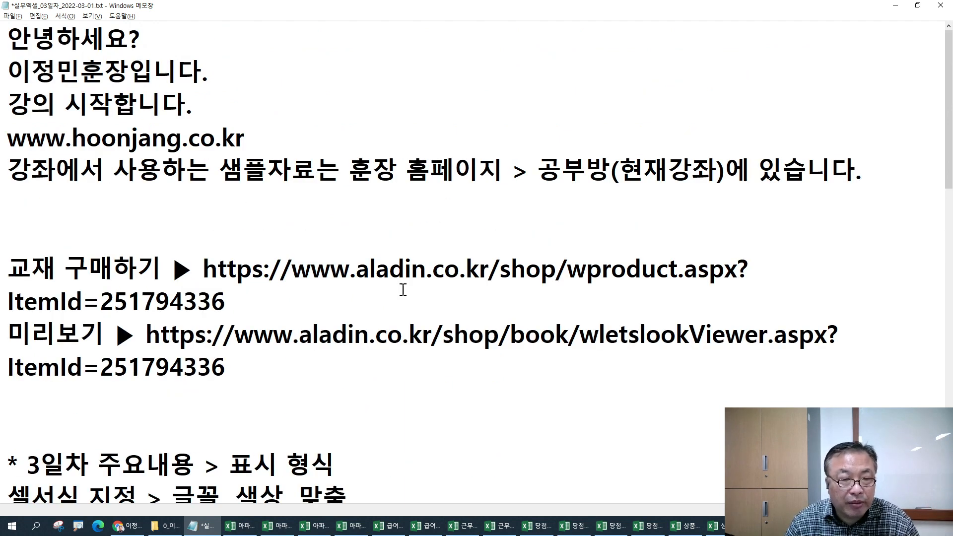
scroll(403, 289, down, 3)
scroll(403, 289, down, 1)
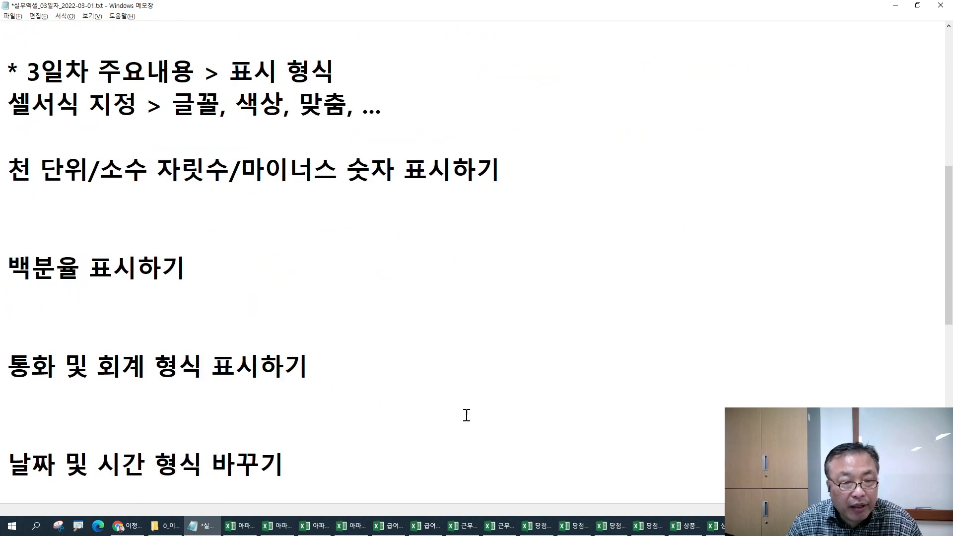
- Inspect the formatted change rates in the finished 아파트 실거래가1_완성 workbook
click(246, 530)
click(277, 525)
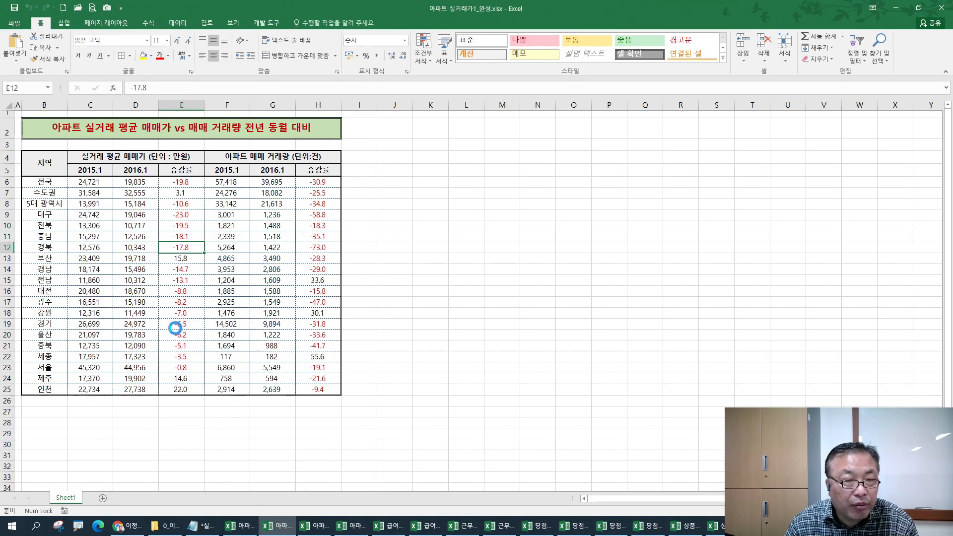
scroll(178, 331, up, 5)
drag(312, 152, 318, 367)
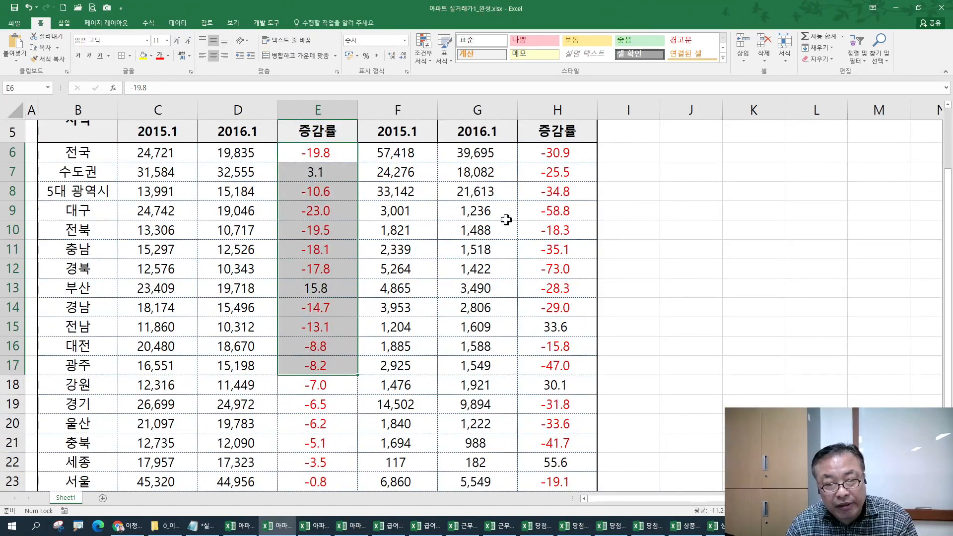
click(540, 214)
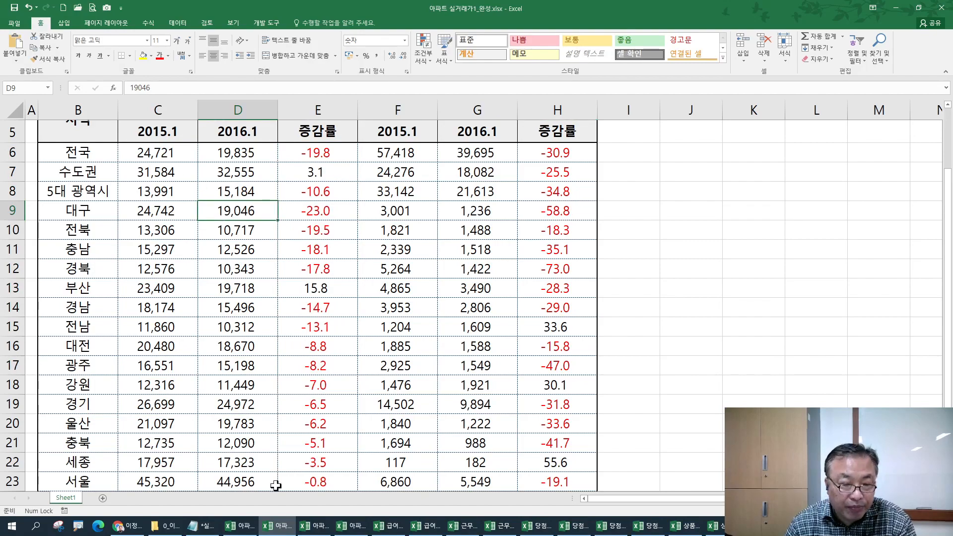
- Check the unformatted 2015.1 prices and change rates in 아파트 실거래가1.xlsx
click(240, 525)
ctrl+scroll(220, 359, up, 6)
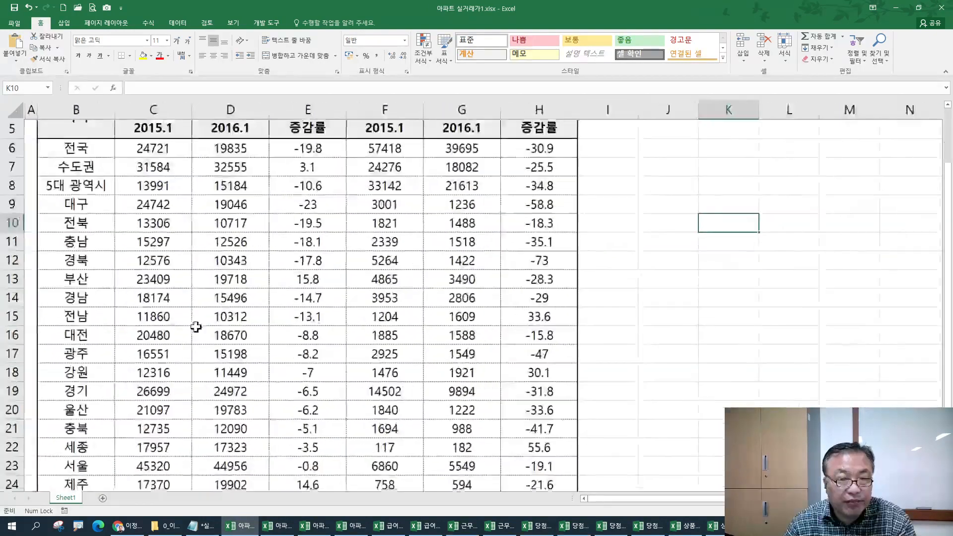
drag(157, 256, 180, 459)
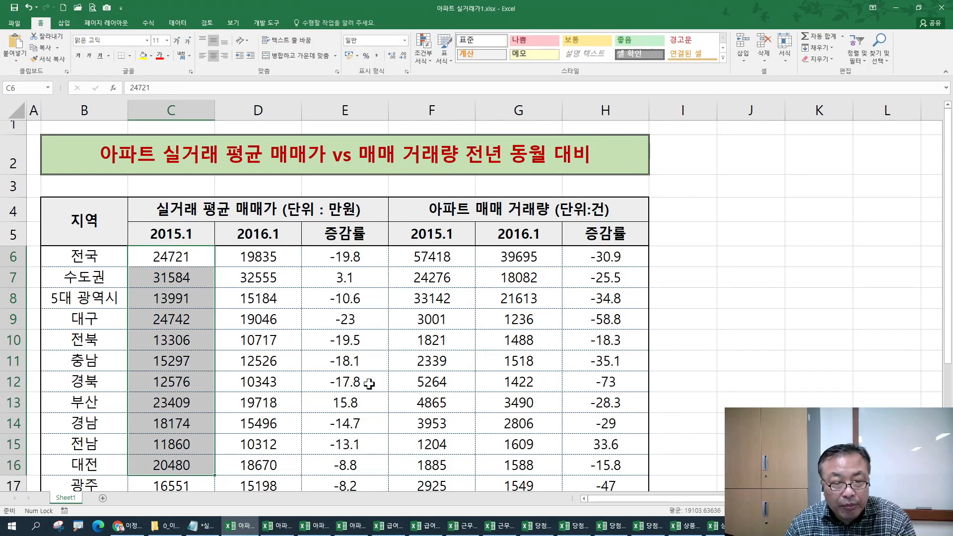
drag(336, 258, 335, 449)
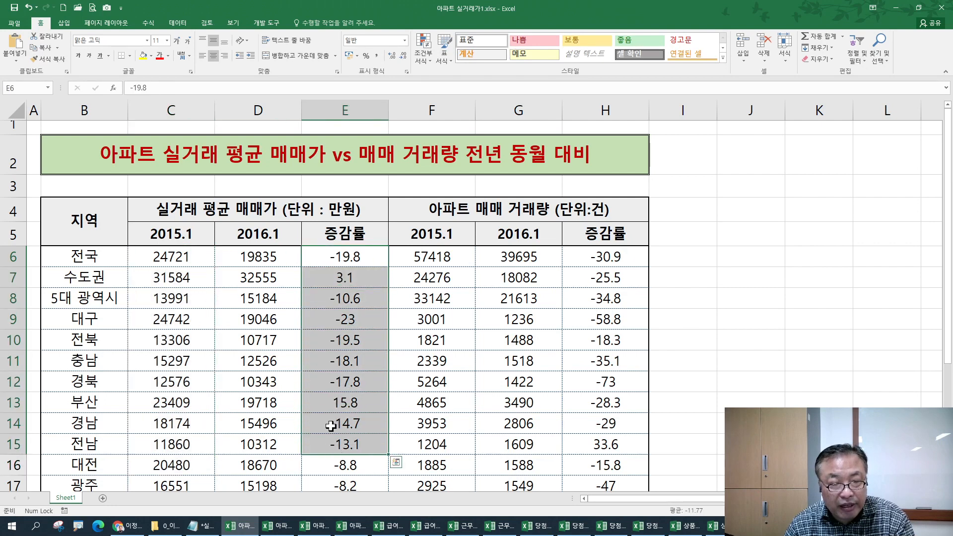
click(319, 316)
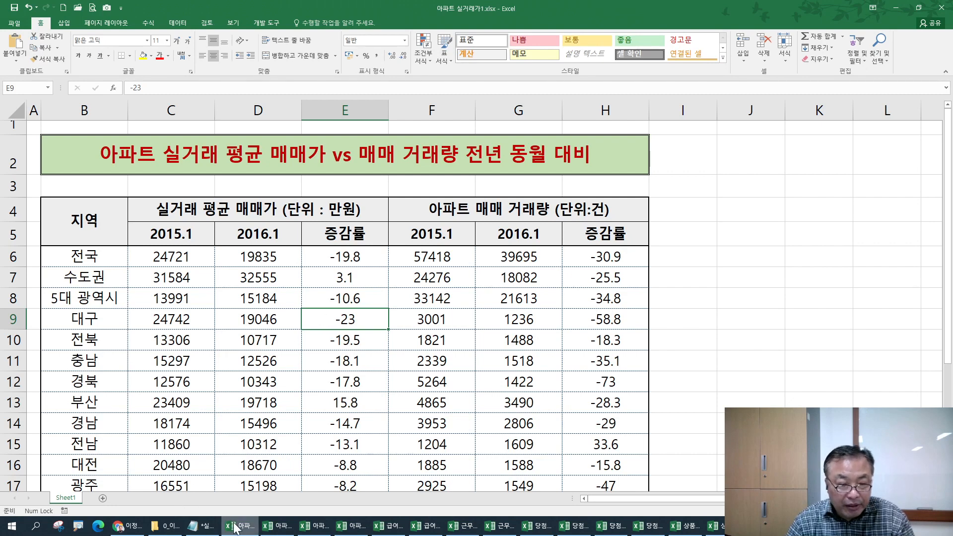
- Compare the formatted prices in C10 and transaction counts in F9 in the finished workbook
click(277, 526)
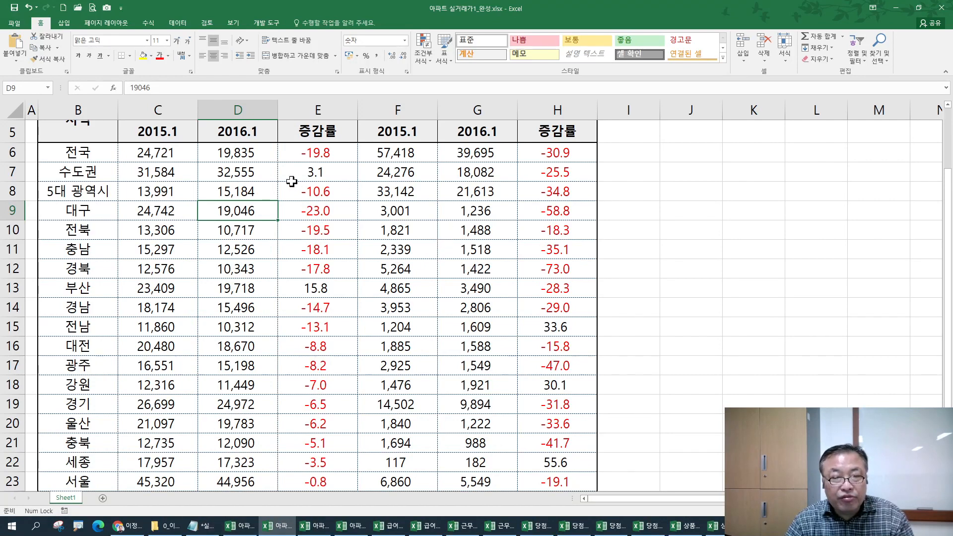
drag(134, 154, 229, 466)
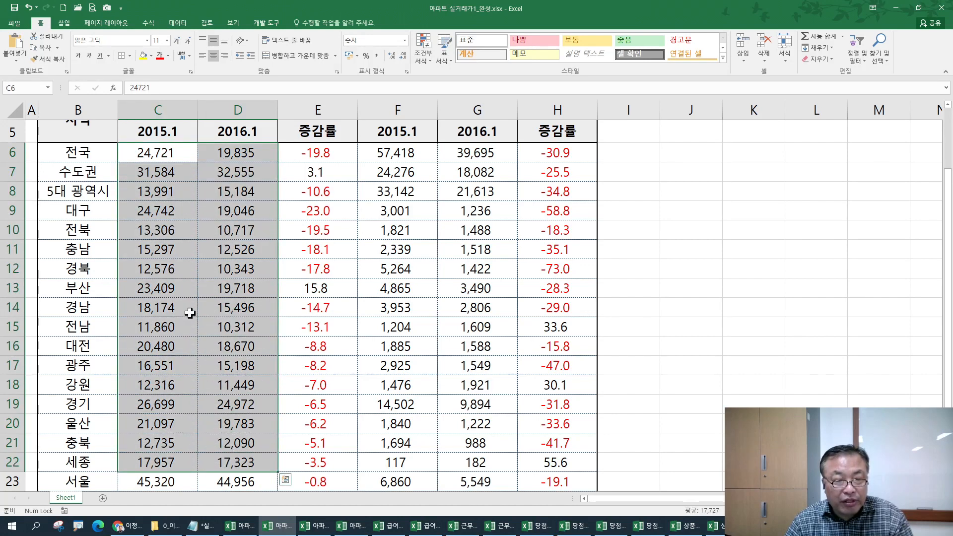
click(140, 228)
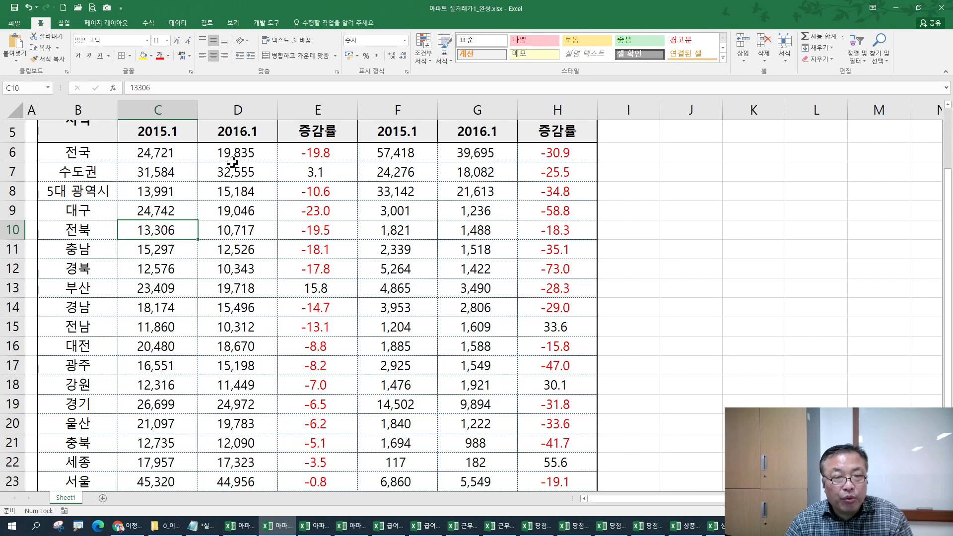
click(389, 190)
click(398, 213)
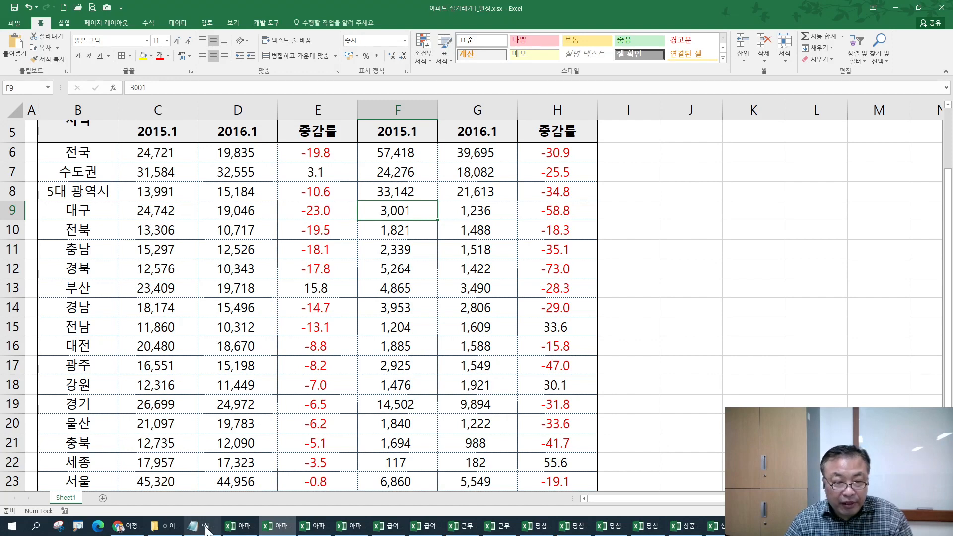
- Return to 아파트 실거래가1.xlsx and select its price values
mouse_move(206, 528)
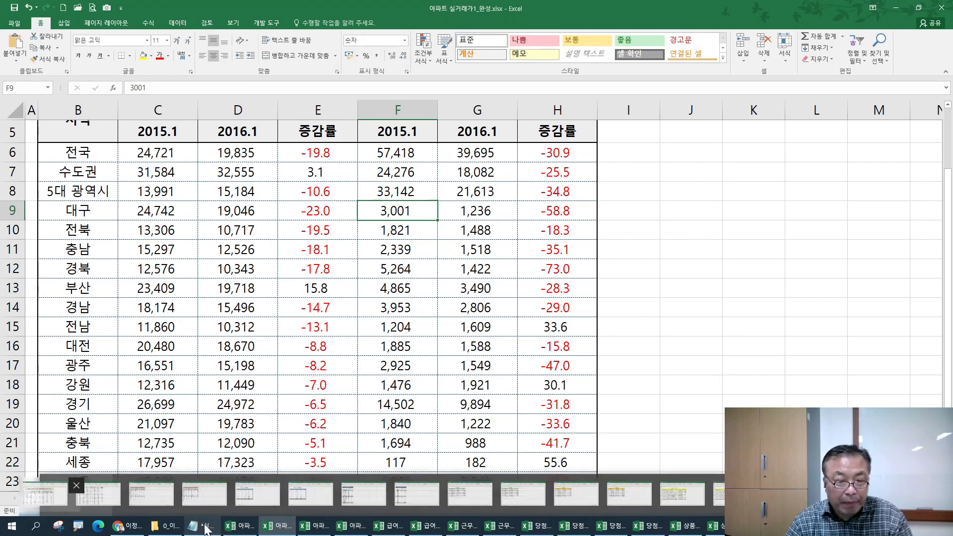
click(241, 526)
drag(157, 247, 282, 435)
scroll(395, 325, up, 3)
- Give the price and volume figures in columns C, D, F and G comma thousands separators, e.g. 24,721
drag(429, 257, 521, 419)
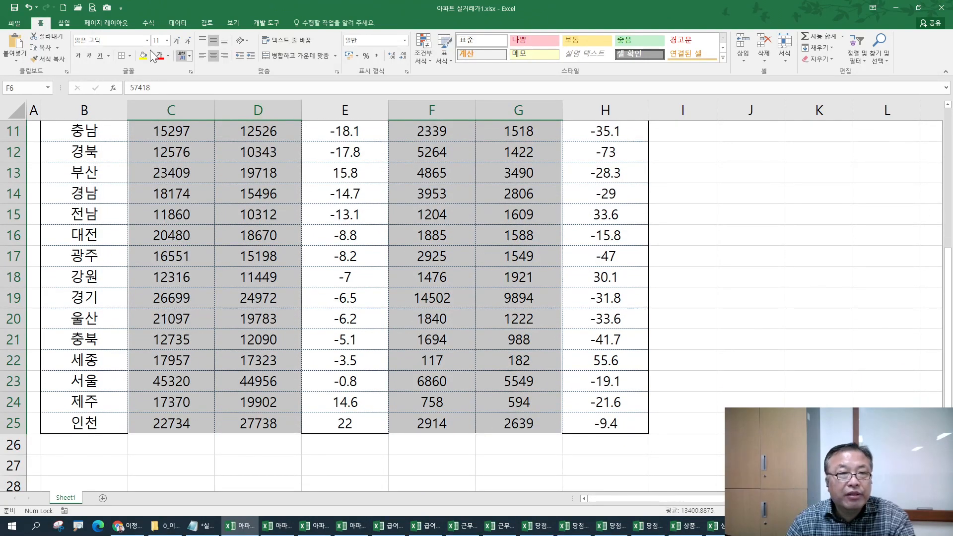
click(378, 54)
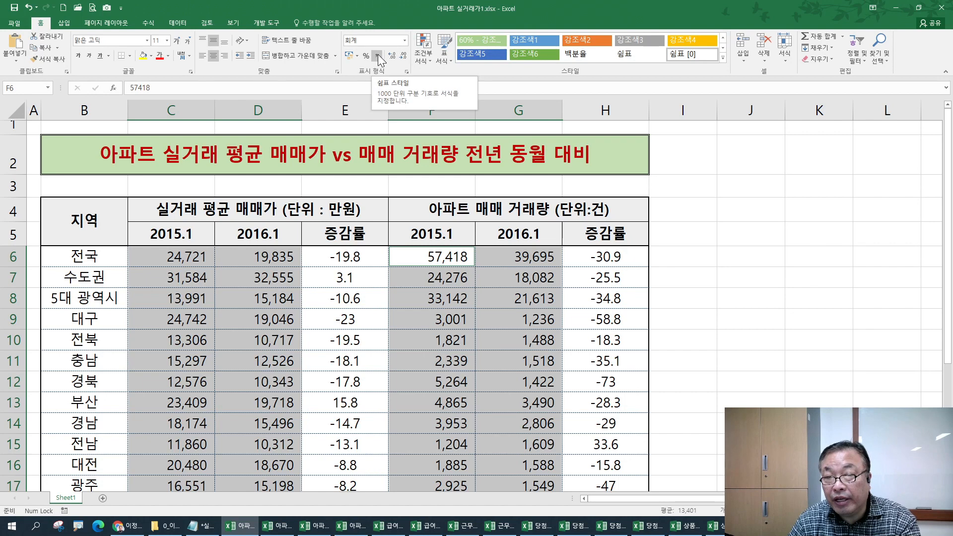
click(406, 41)
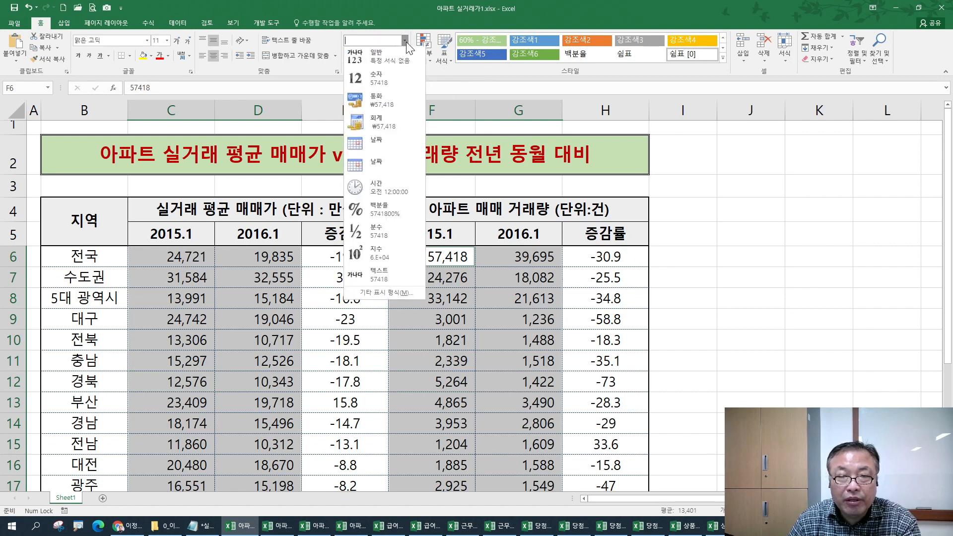
click(379, 75)
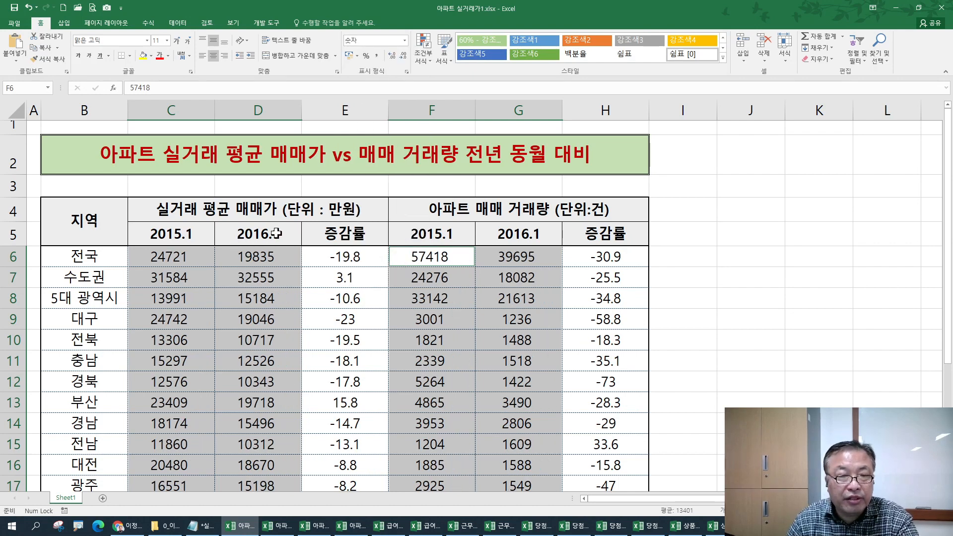
key(ctrl+1)
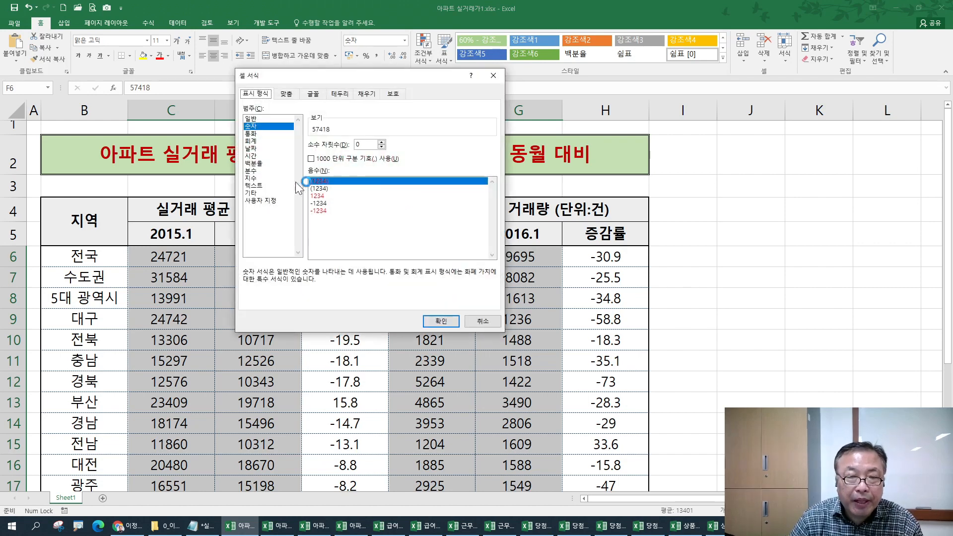
click(334, 158)
click(431, 321)
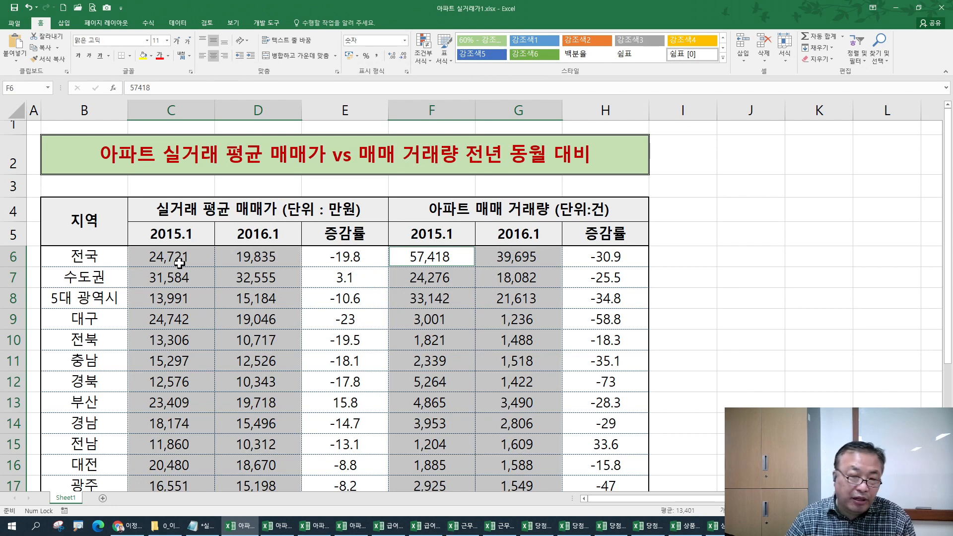
click(432, 301)
click(435, 320)
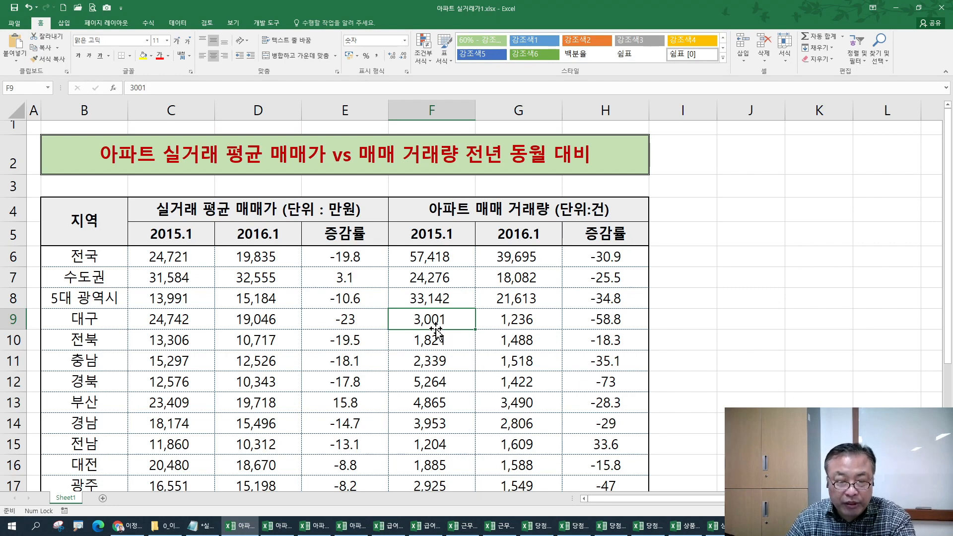
key(ctrl+z)
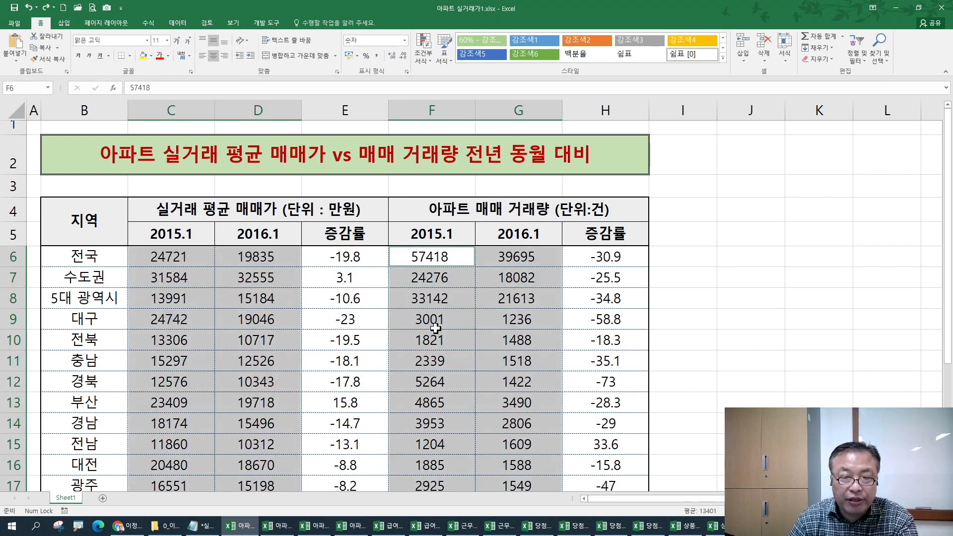
click(377, 55)
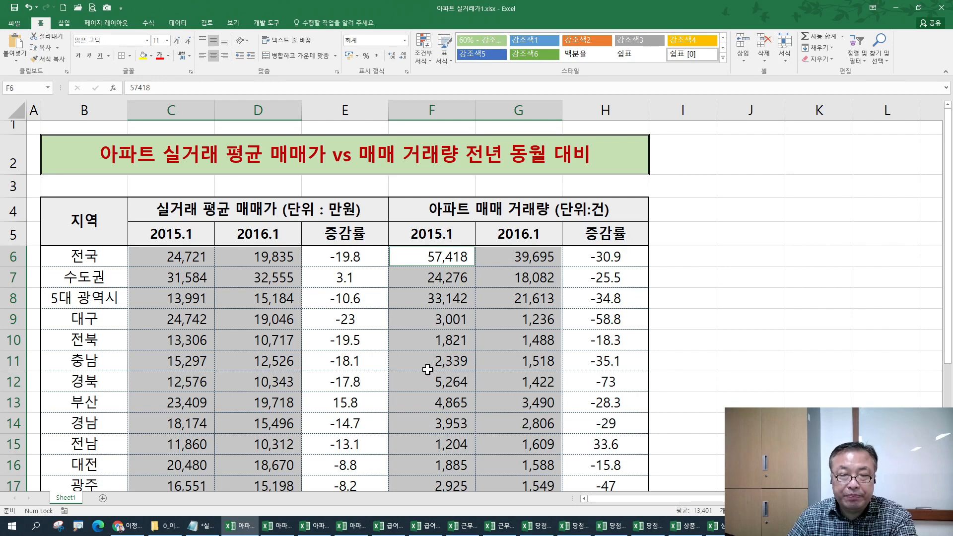
- Select the change rates in columns E and H, trying and undoing comma style
drag(350, 258, 347, 421)
scroll(602, 241, up, 2)
mouse_move(611, 149)
mouse_down()
mouse_move(606, 366)
mouse_move(628, 492)
mouse_move(618, 452)
mouse_up()
scroll(568, 408, up, 3)
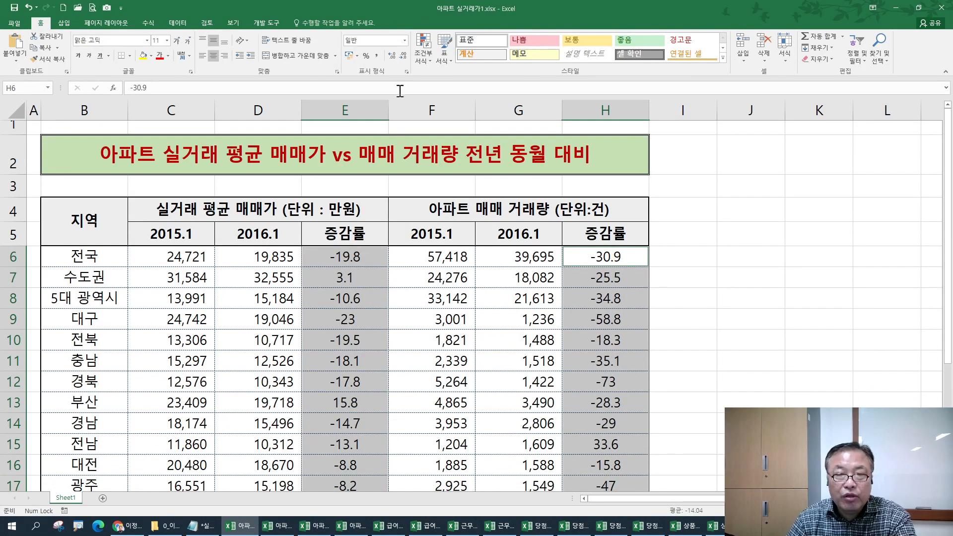
click(377, 56)
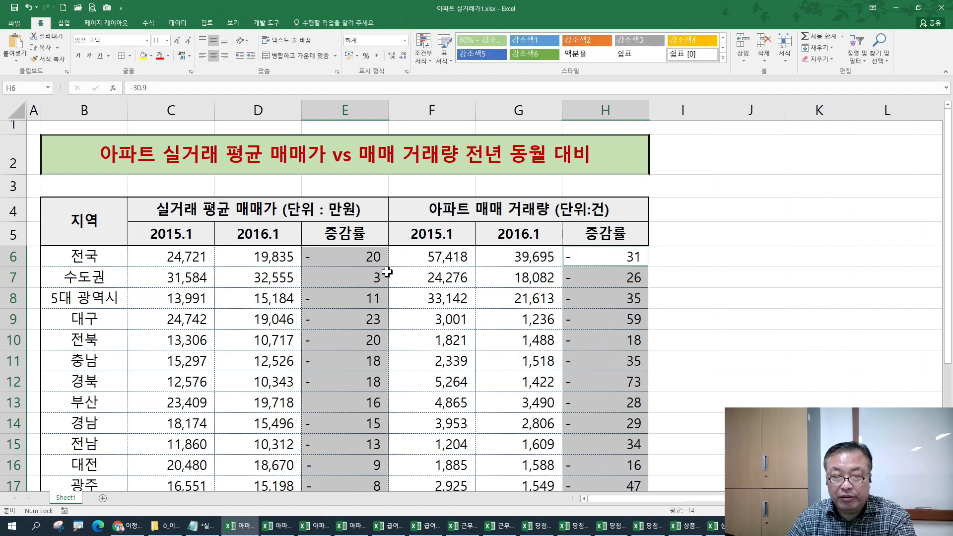
key(ctrl+z)
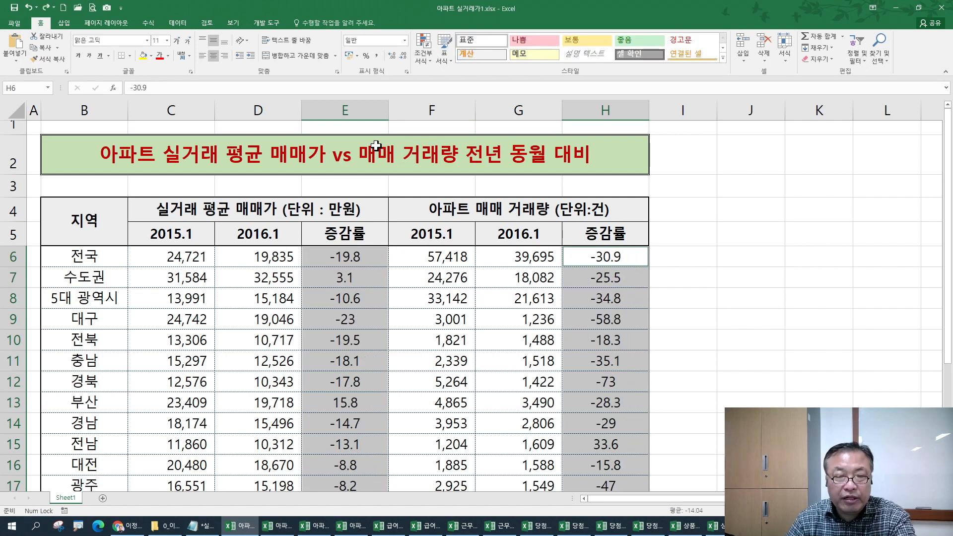
- Try a Number format with red parenthesised negatives on the rates, then undo it
key(ctrl+1)
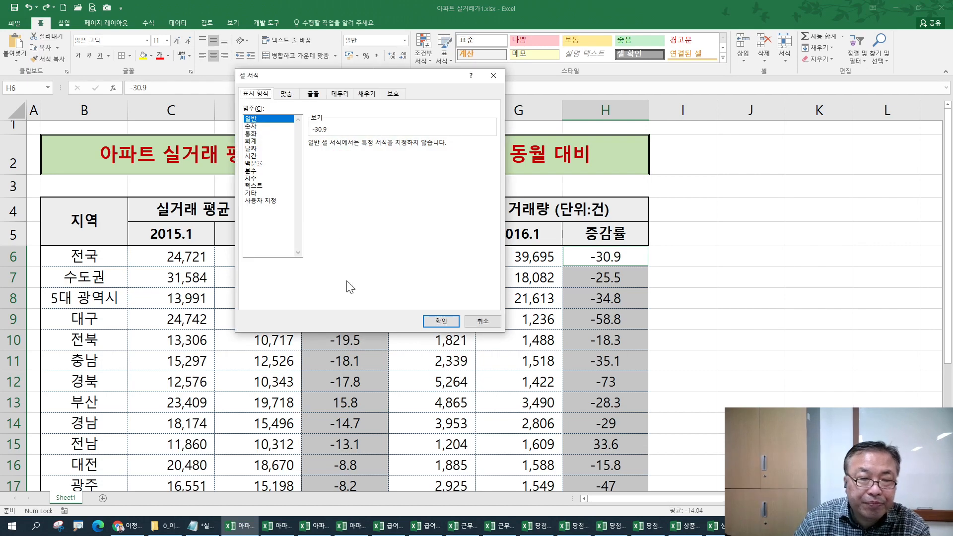
click(252, 126)
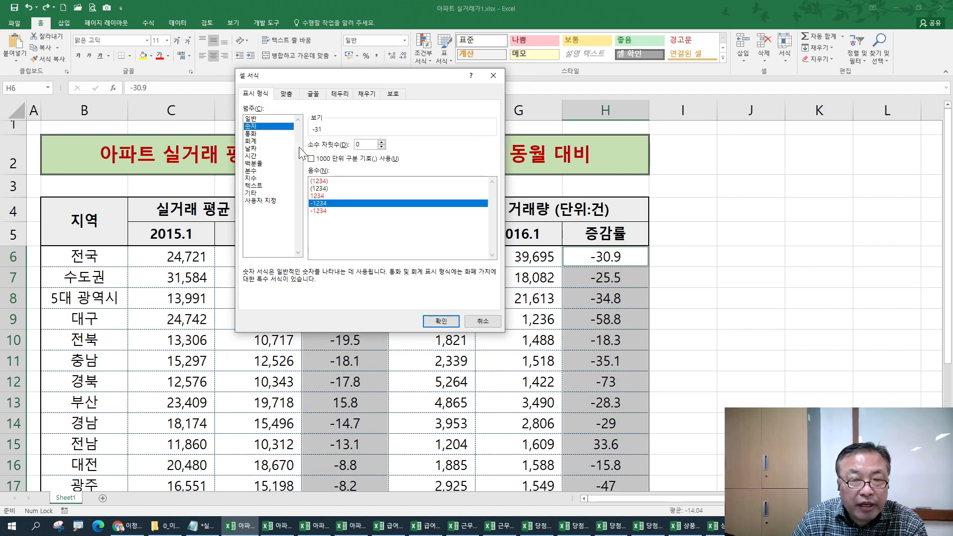
click(323, 211)
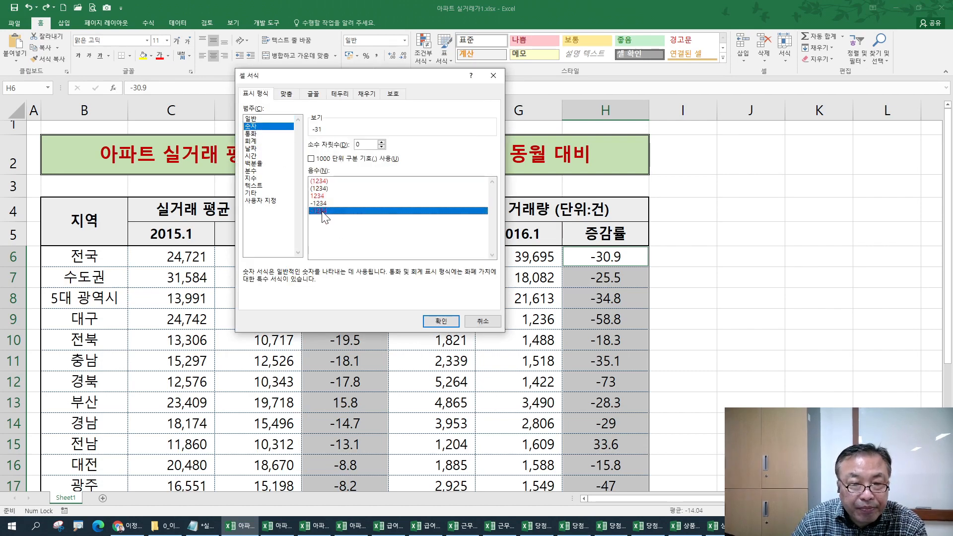
click(325, 196)
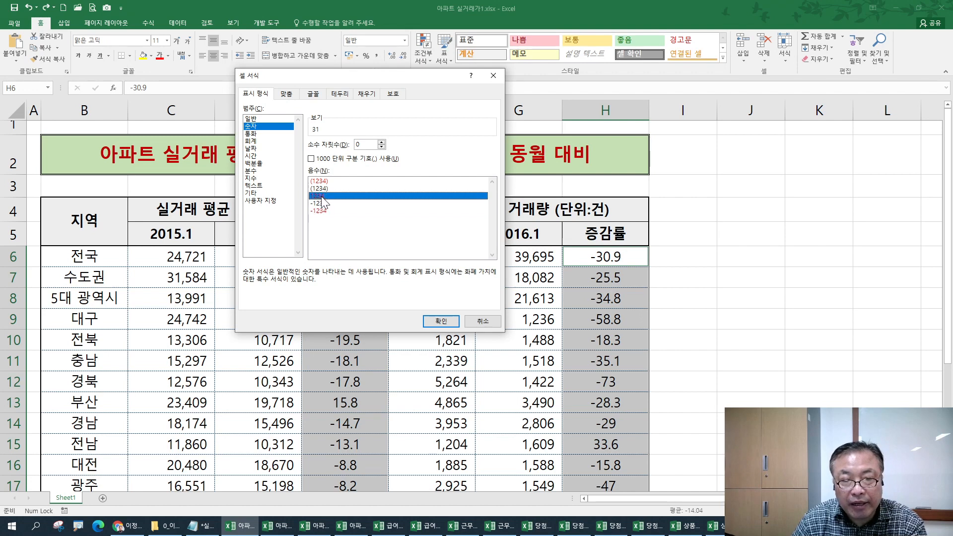
click(324, 181)
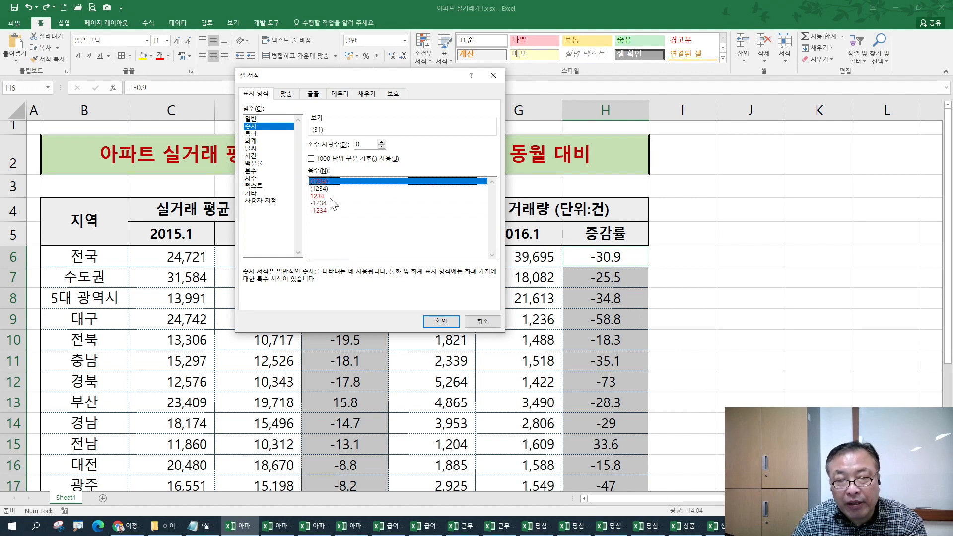
click(439, 321)
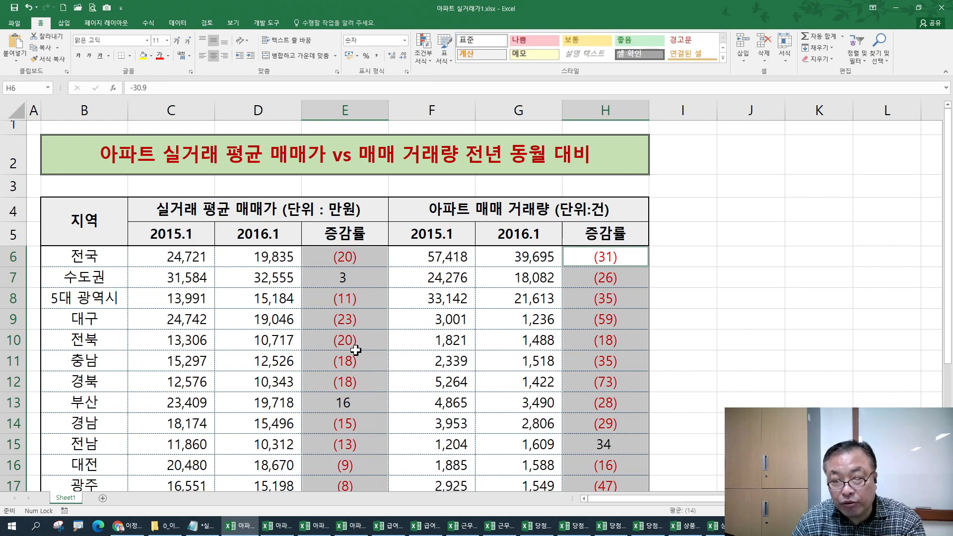
key(ctrl+1)
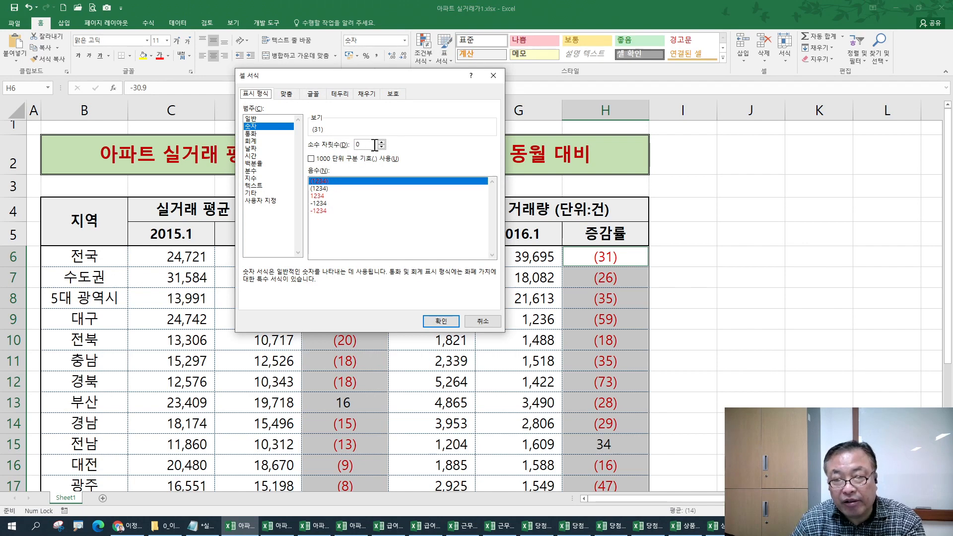
key(Return)
key(ctrl+z)
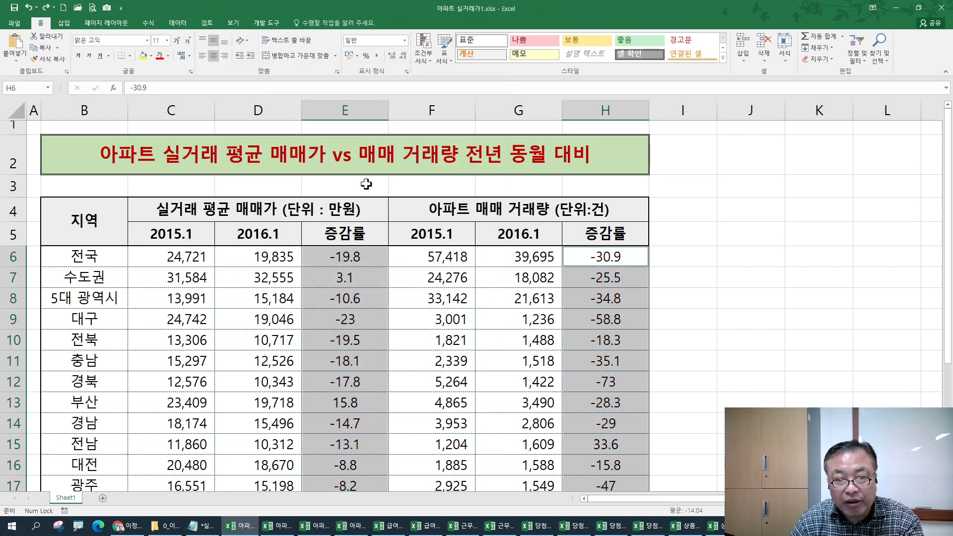
- Check the rate formatting in the finished reference workbook
click(280, 529)
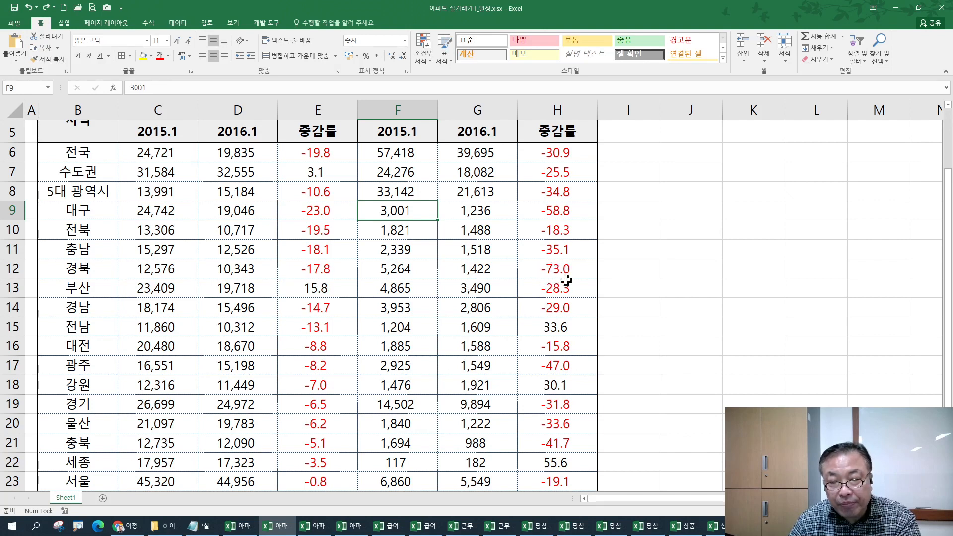
scroll(562, 400, down, 2)
scroll(373, 359, up, 2)
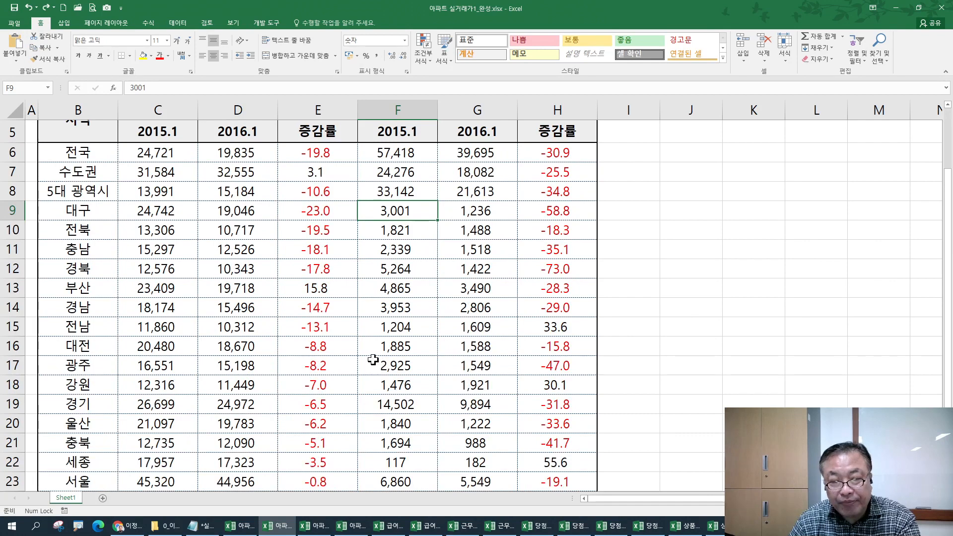
key(ctrl+Tab)
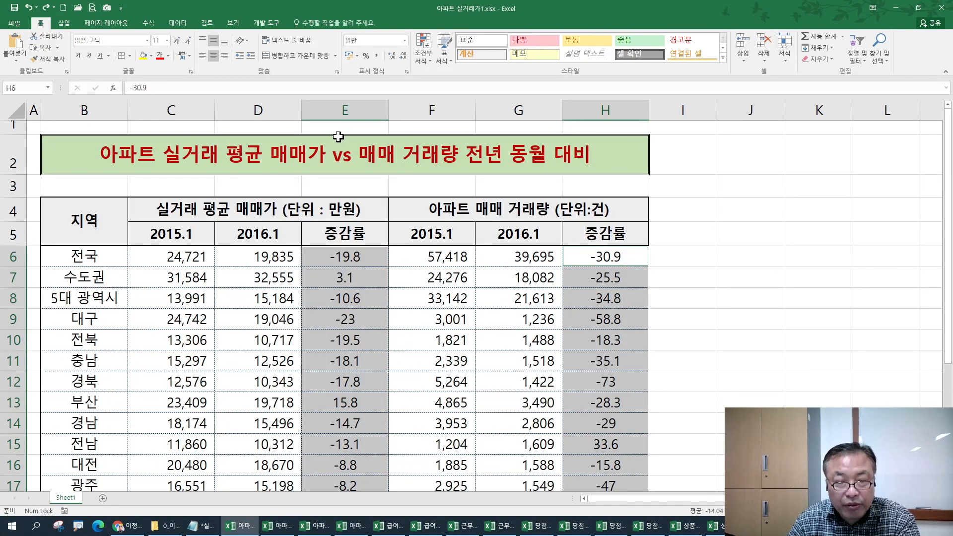
- Format the rates as Number with red minus-sign negatives and 1 decimal place
key(ctrl+1)
click(251, 126)
drag(359, 77, 488, 85)
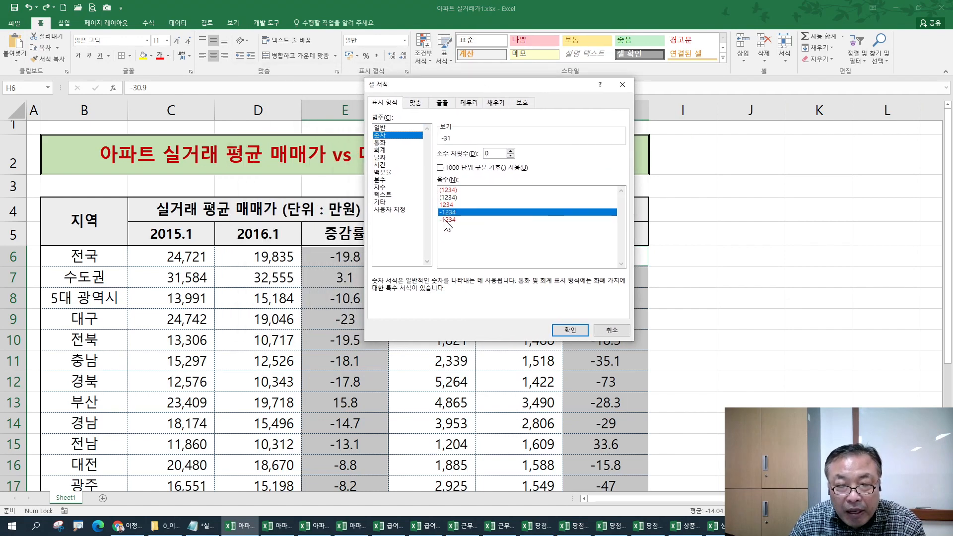
click(447, 221)
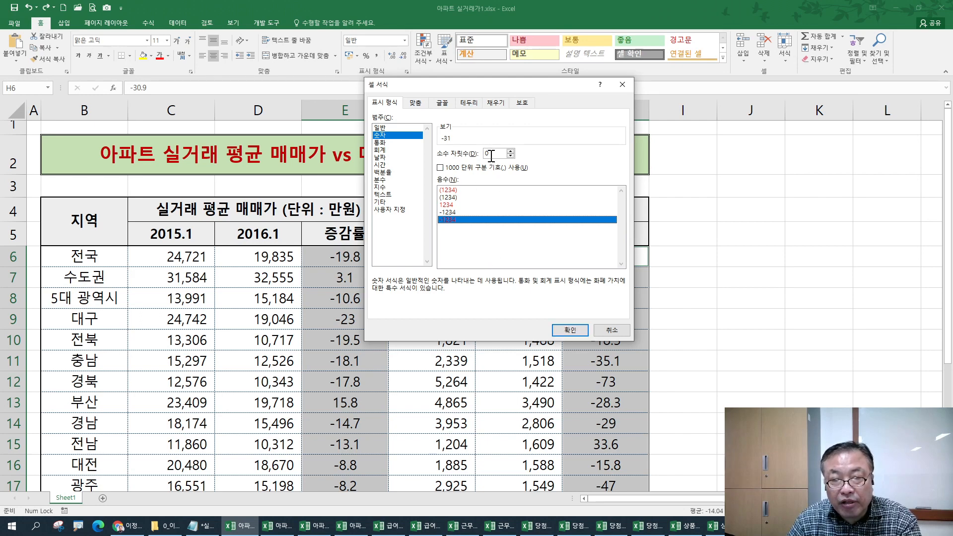
click(570, 330)
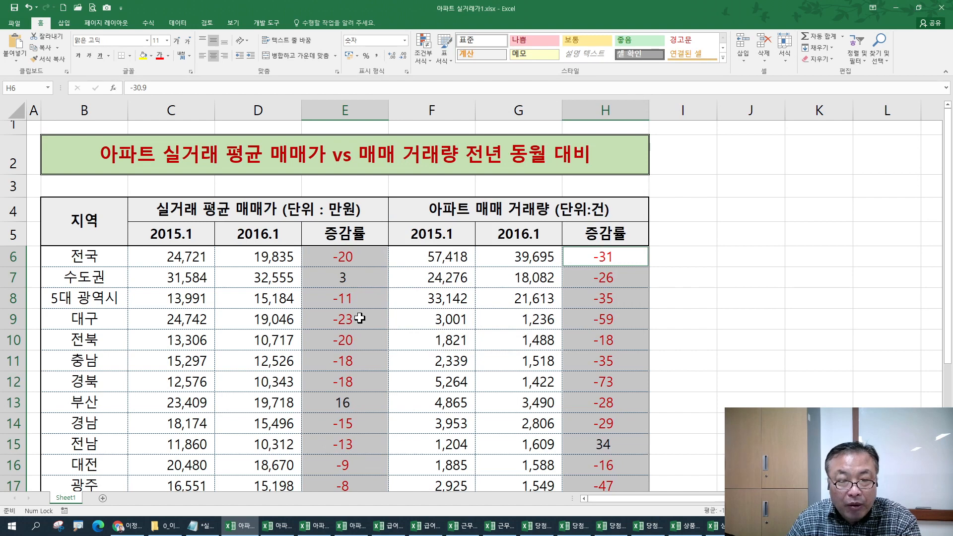
key(ctrl+1)
click(510, 151)
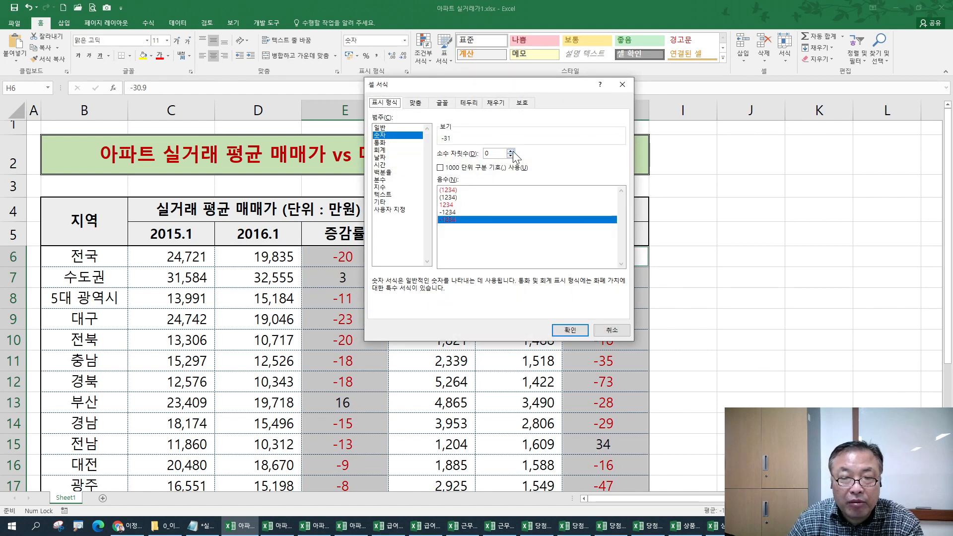
click(568, 331)
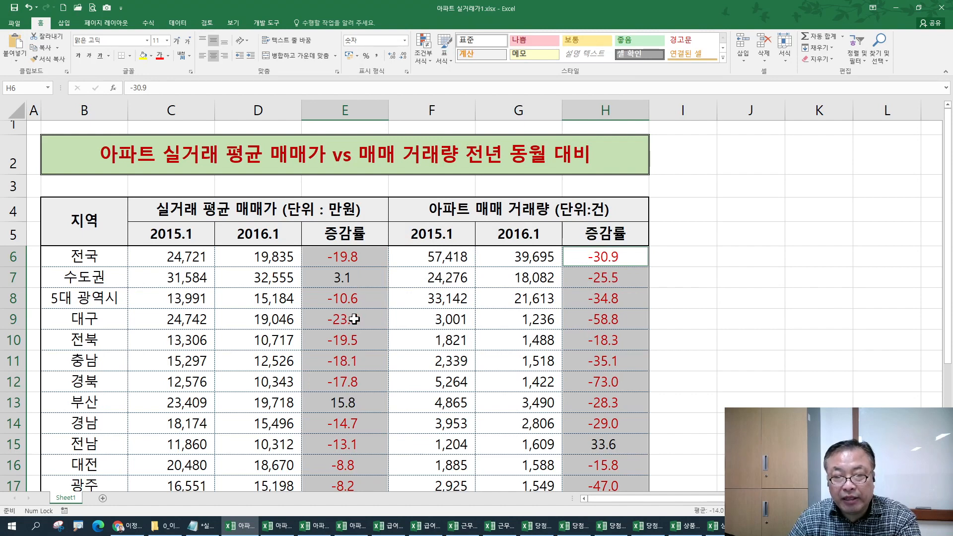
scroll(354, 319, down, 3)
scroll(355, 323, up, 2)
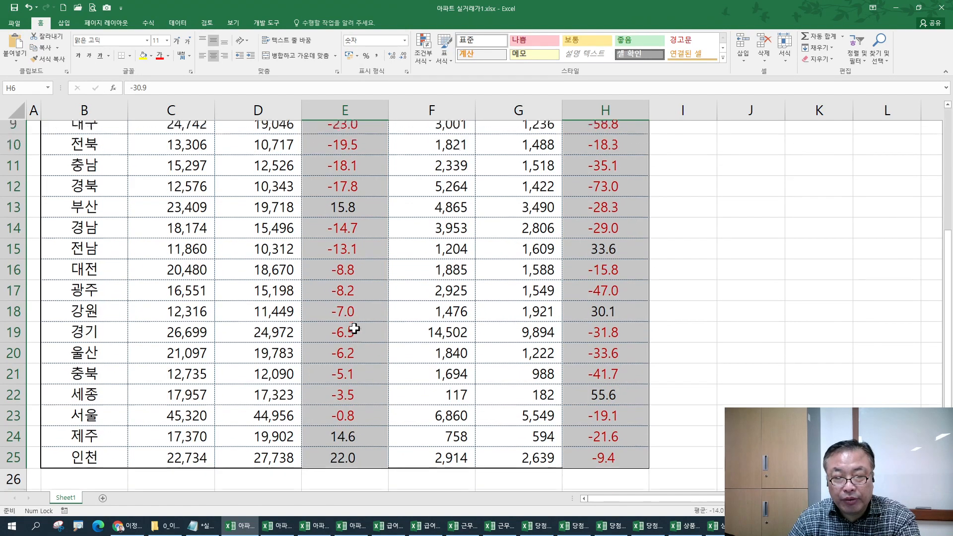
- Check the formatted rates in E13, E12 and H15
click(347, 328)
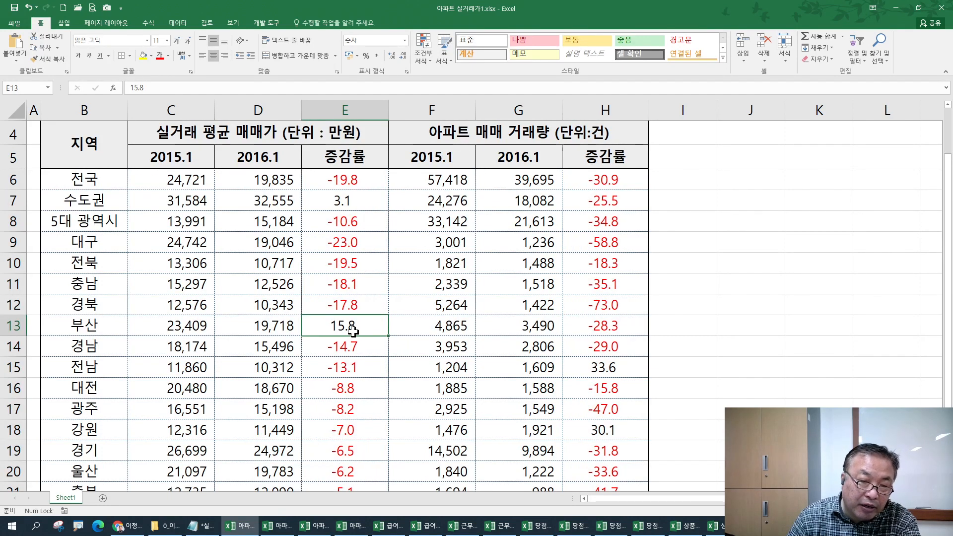
click(331, 309)
click(329, 328)
click(579, 368)
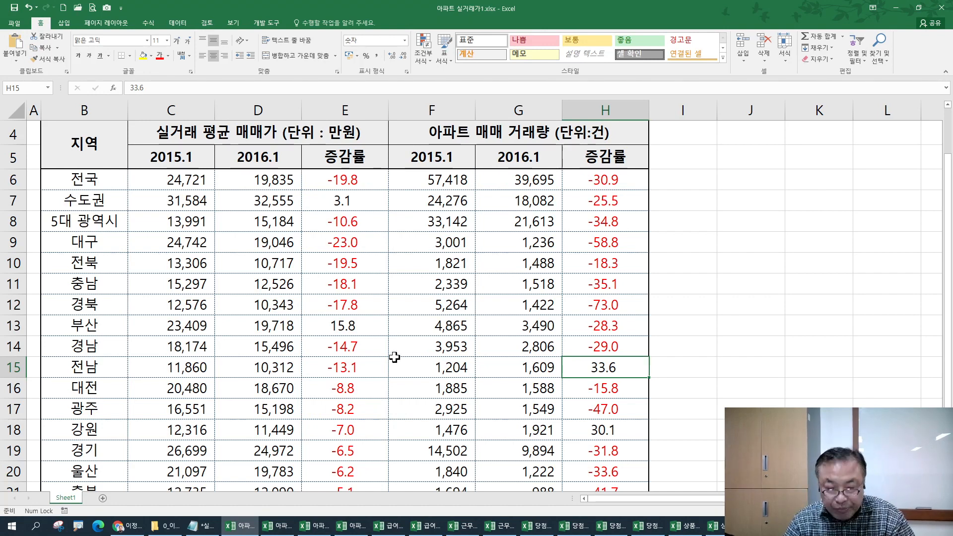
- Inspect the percentage rates in columns E and H of 아파트 실거래가2_완성
click(320, 525)
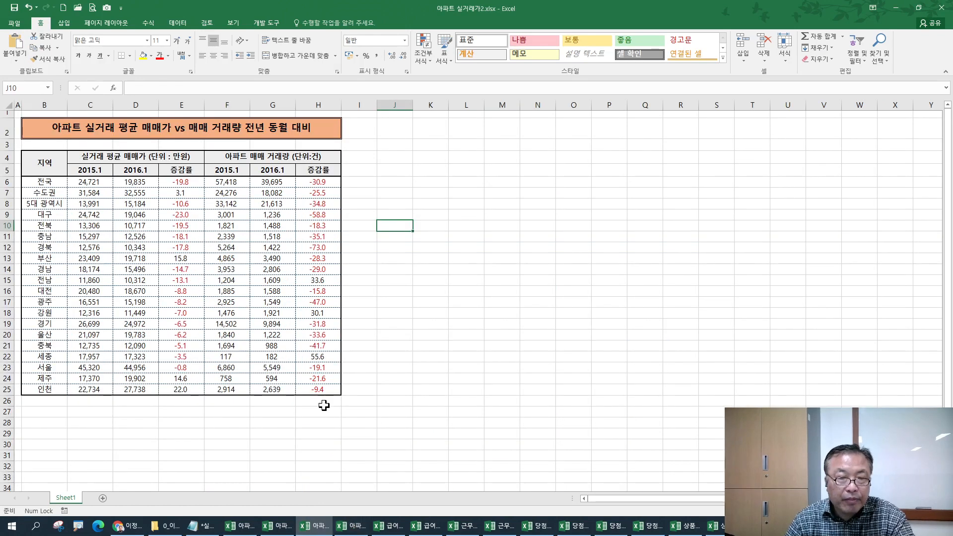
scroll(313, 366, up, 3)
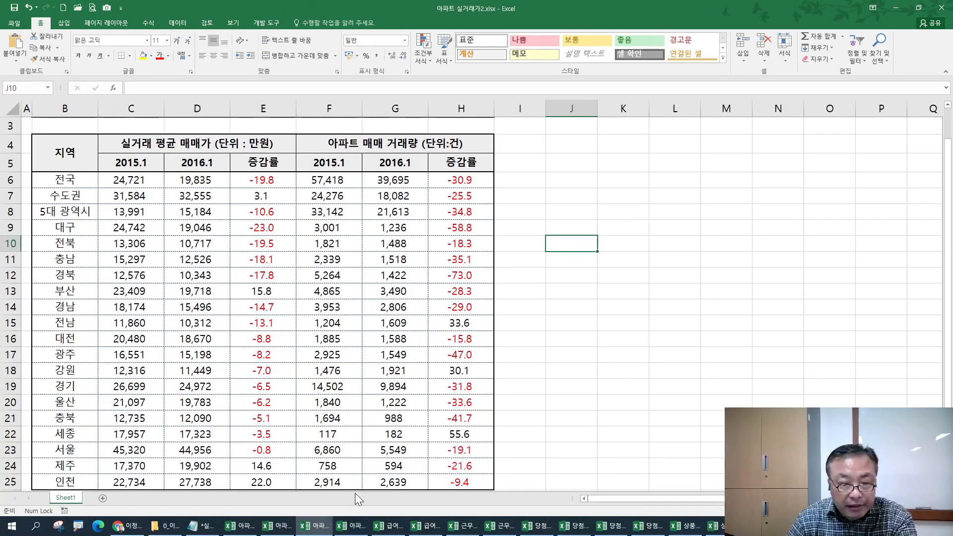
click(354, 526)
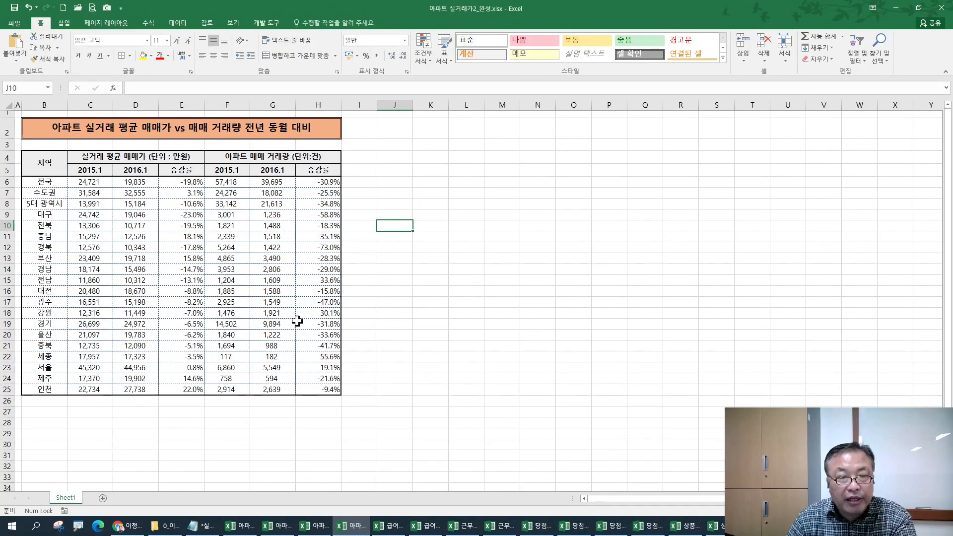
scroll(293, 278, up, 4)
drag(280, 168, 310, 469)
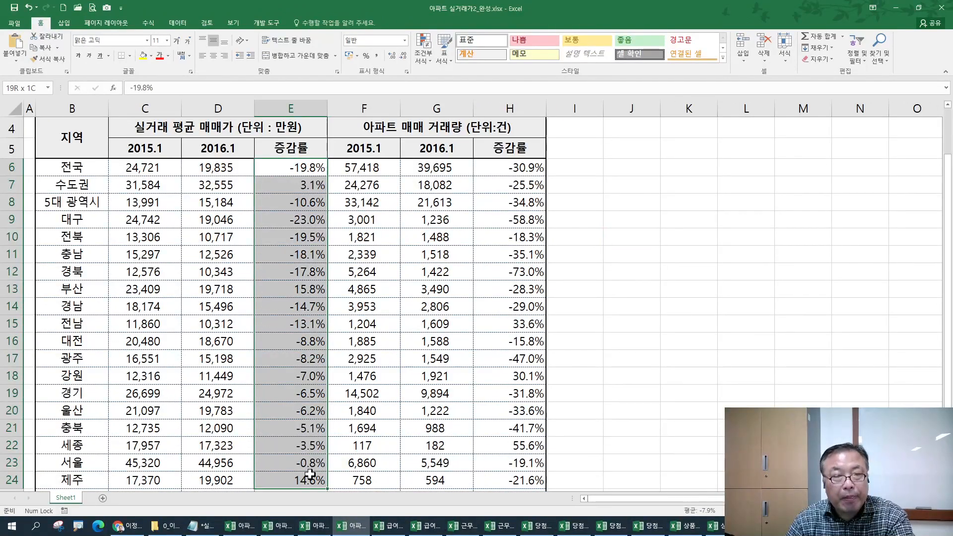
click(284, 167)
drag(508, 168, 511, 479)
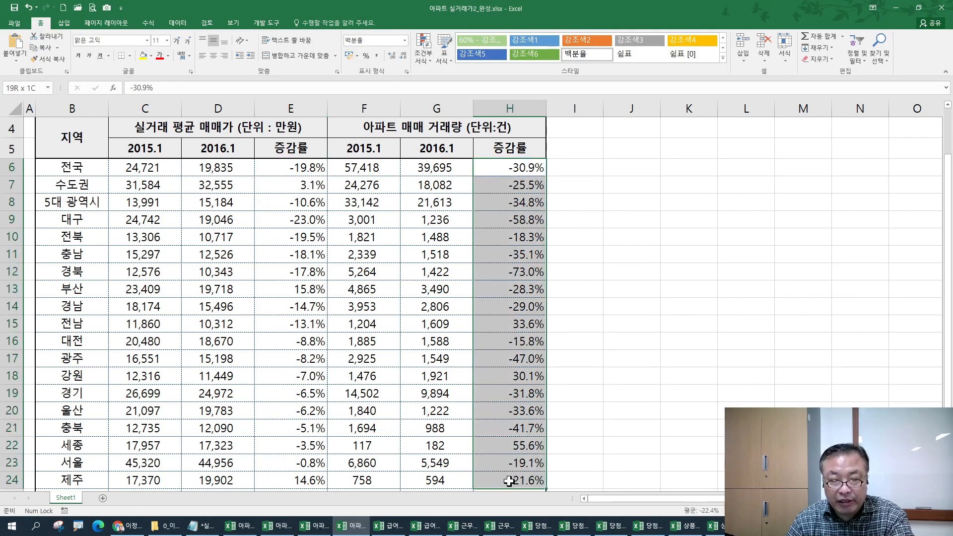
click(502, 169)
click(296, 166)
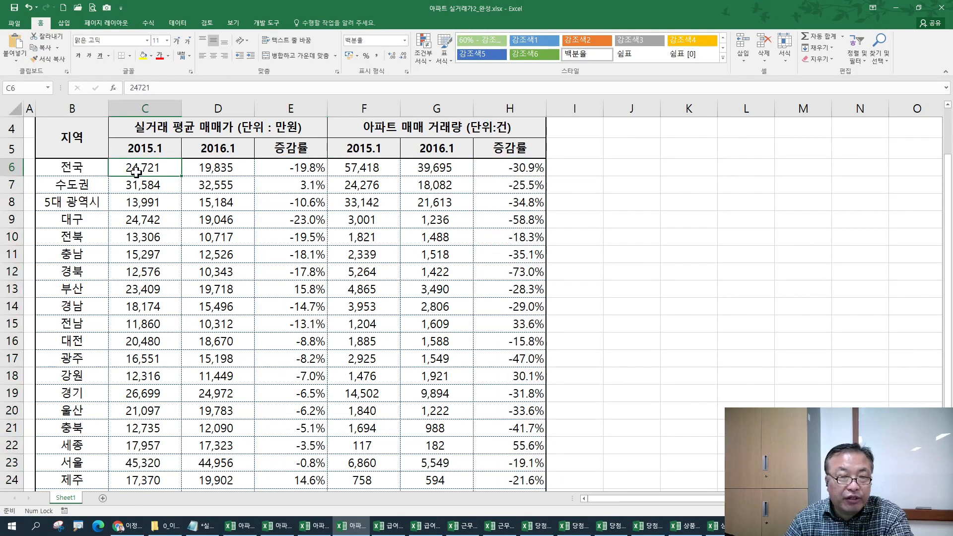
- In 아파트 실거래가2.xlsx, select E6:E25 together with H6:H25
click(322, 525)
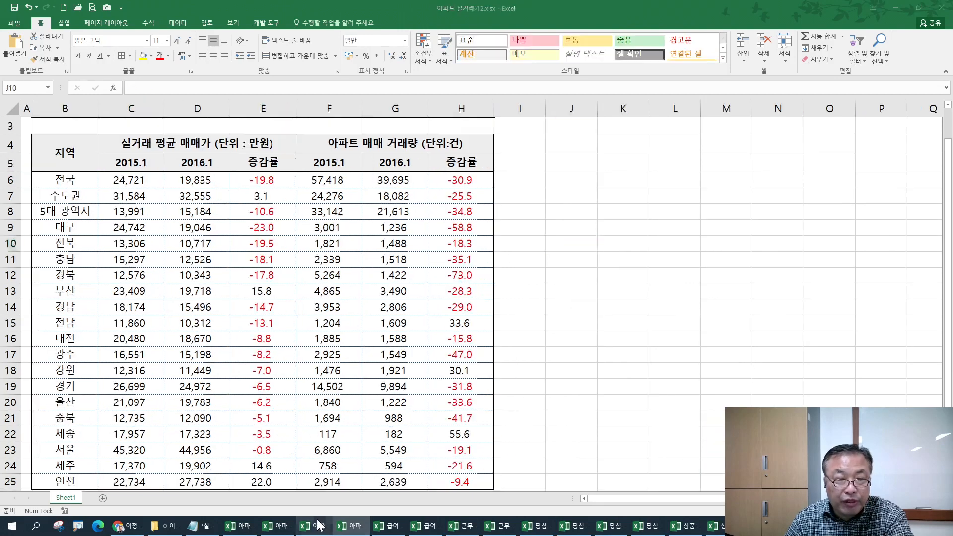
click(256, 181)
drag(256, 180, 271, 484)
scroll(310, 447, down, 2)
scroll(310, 447, up, 2)
ctrl+click(461, 186)
drag(462, 186, 476, 479)
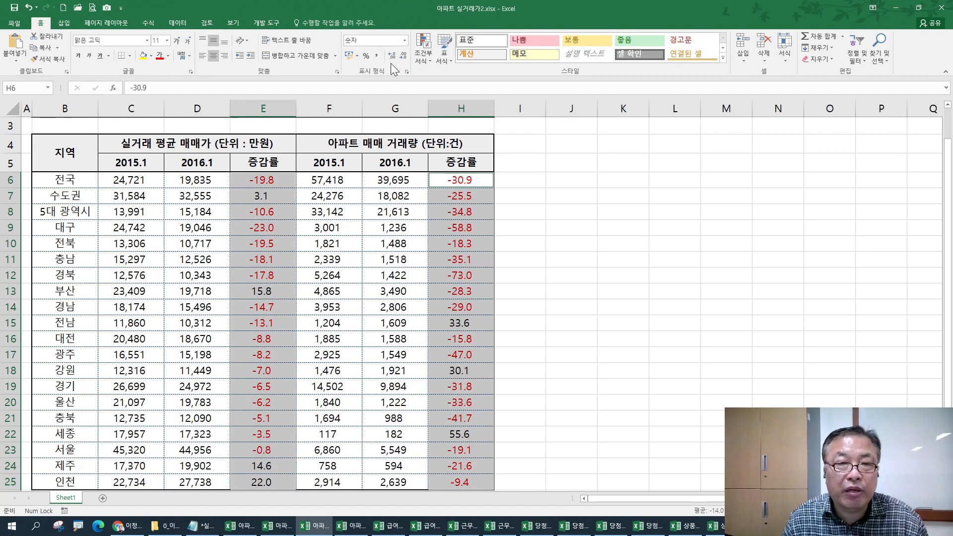
click(365, 55)
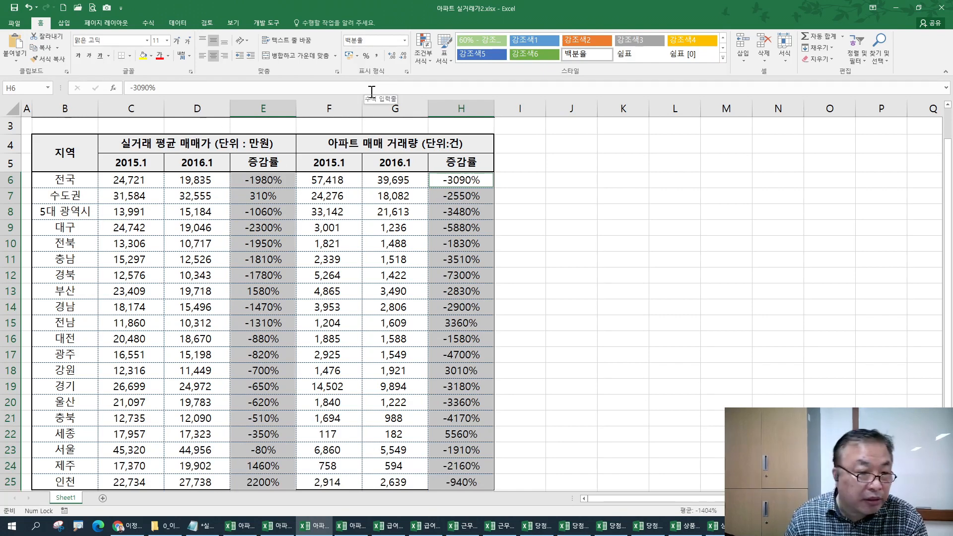
key(ctrl+z)
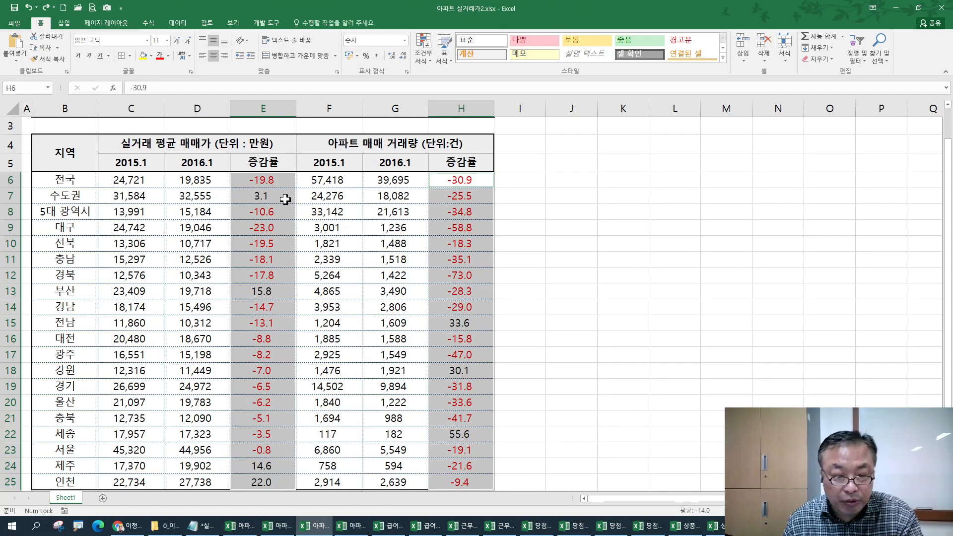
click(351, 525)
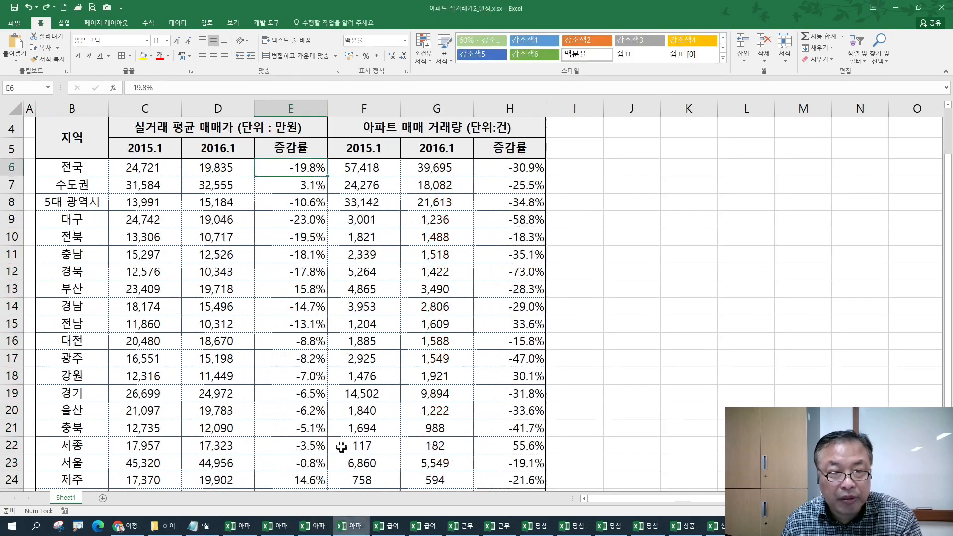
ctrl+scroll(313, 188, up, 2)
click(369, 162)
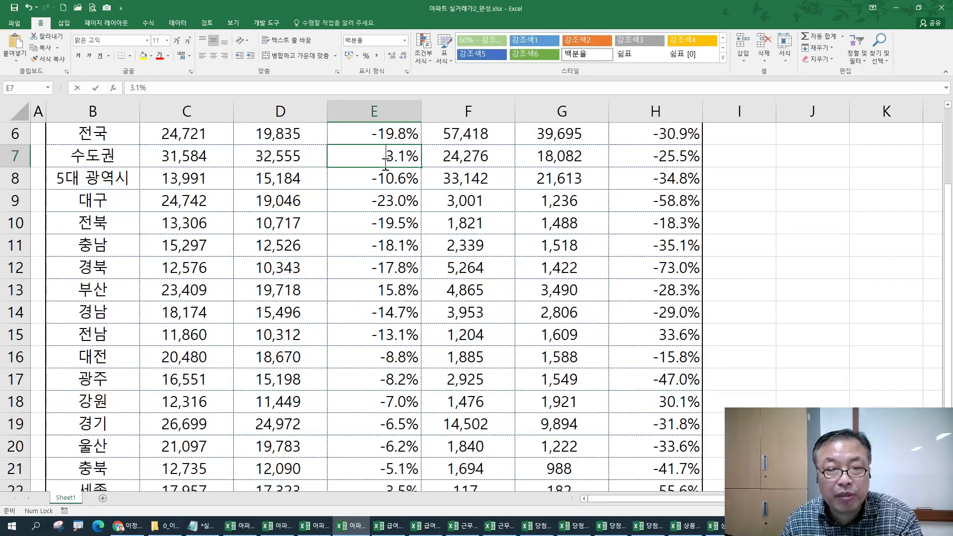
double_click(386, 161)
drag(385, 161, 428, 159)
key(Escape)
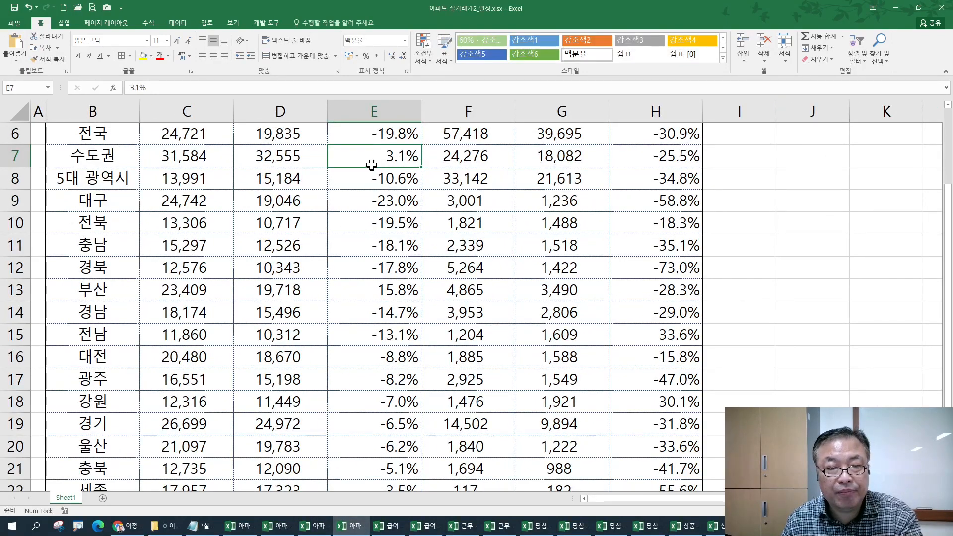
key(alt+Tab)
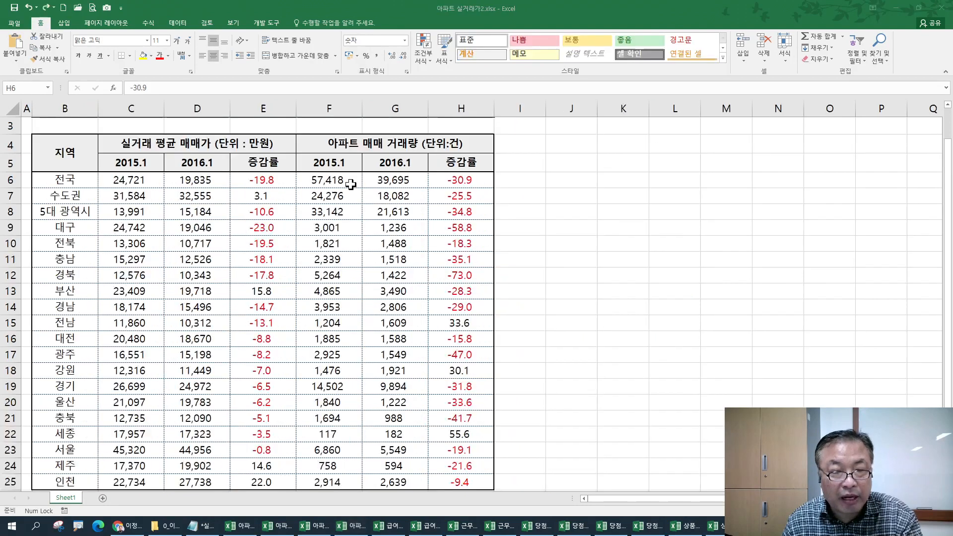
click(266, 192)
double_click(291, 197)
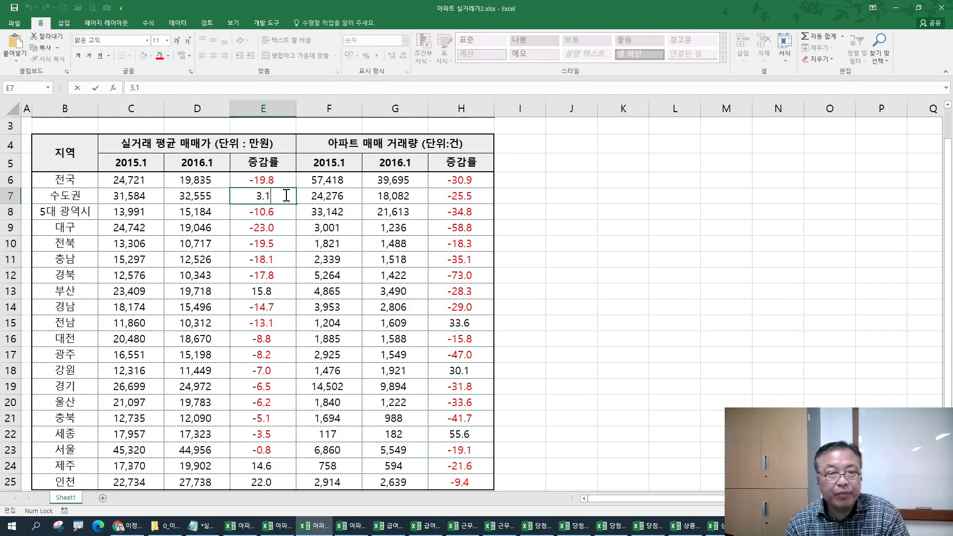
drag(279, 181, 278, 486)
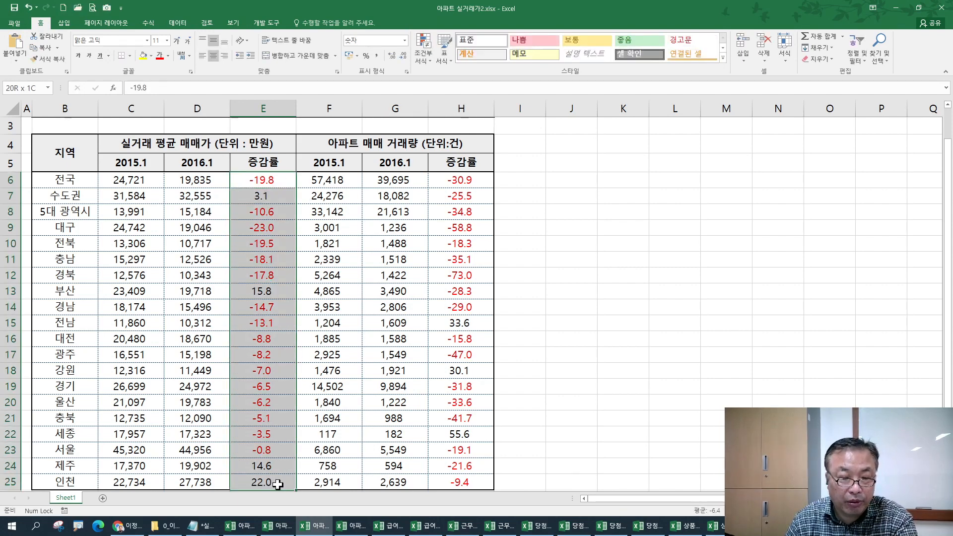
drag(452, 178, 453, 482)
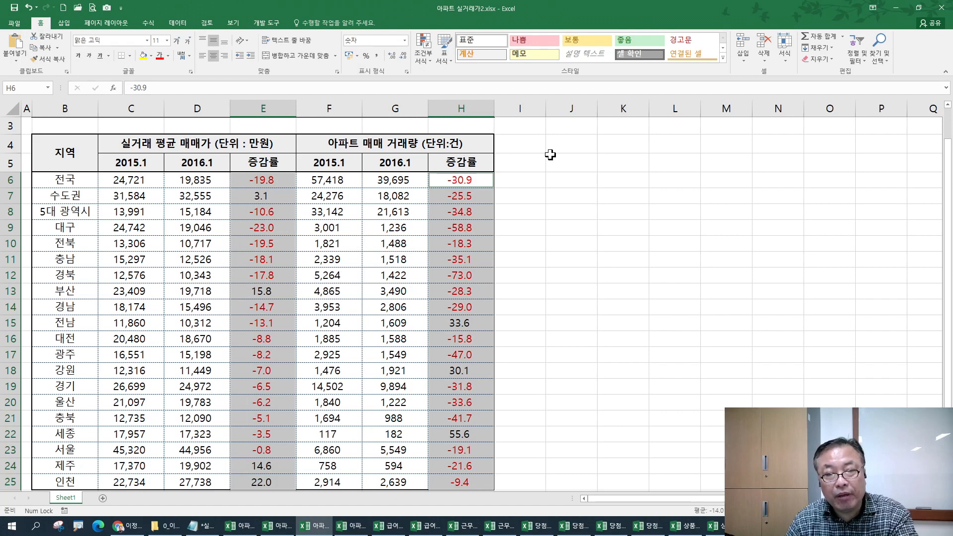
- Enter and copy 100 in J5, then select the rates in E6:E25 and H6:H25
click(564, 161)
text(100)
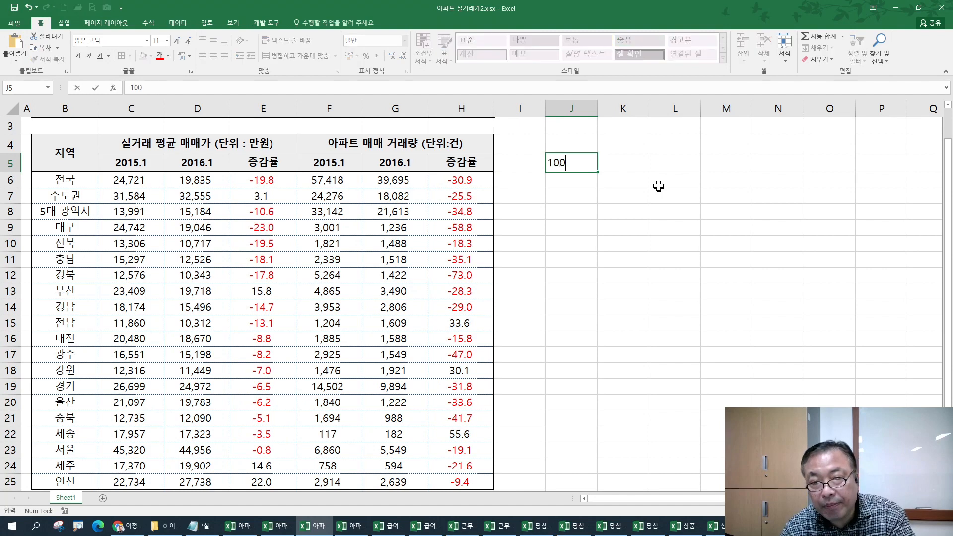
key(Return)
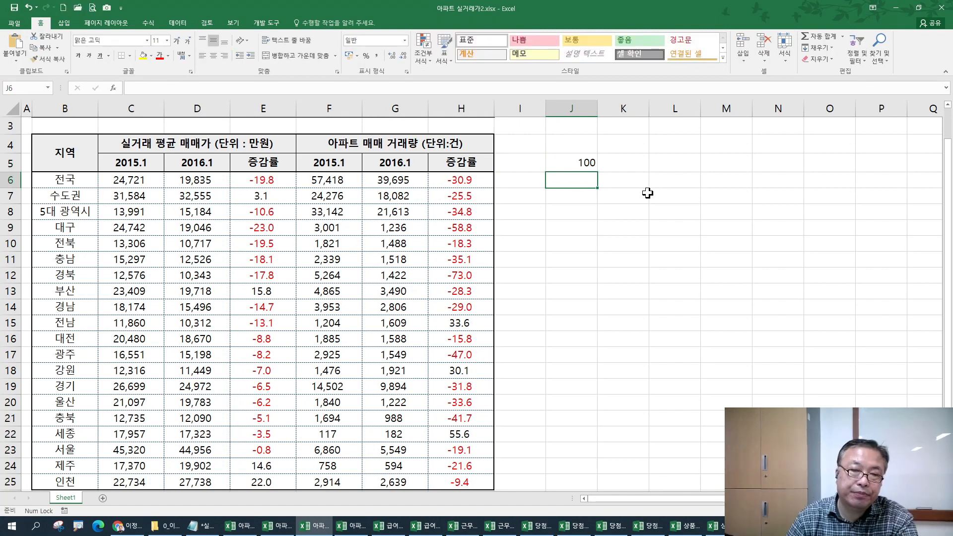
click(577, 160)
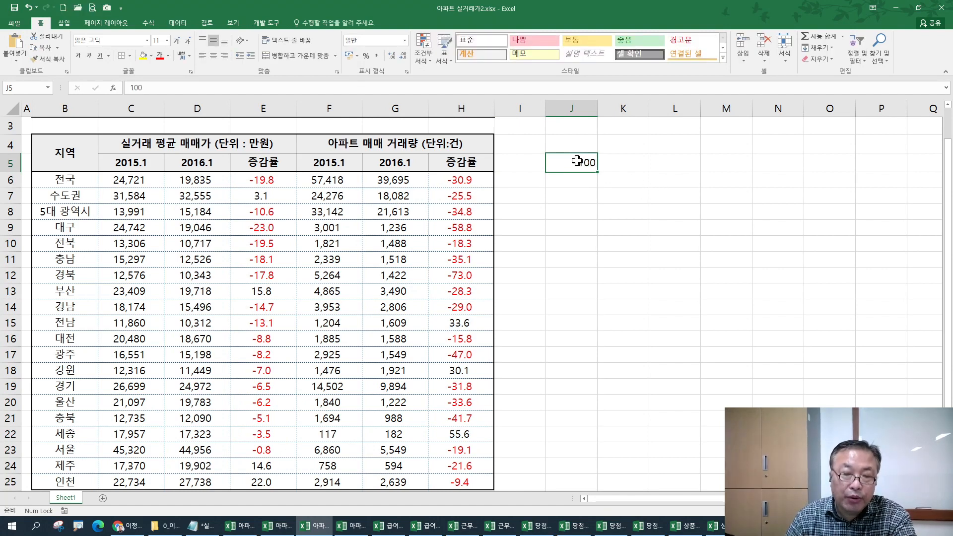
key(ctrl+c)
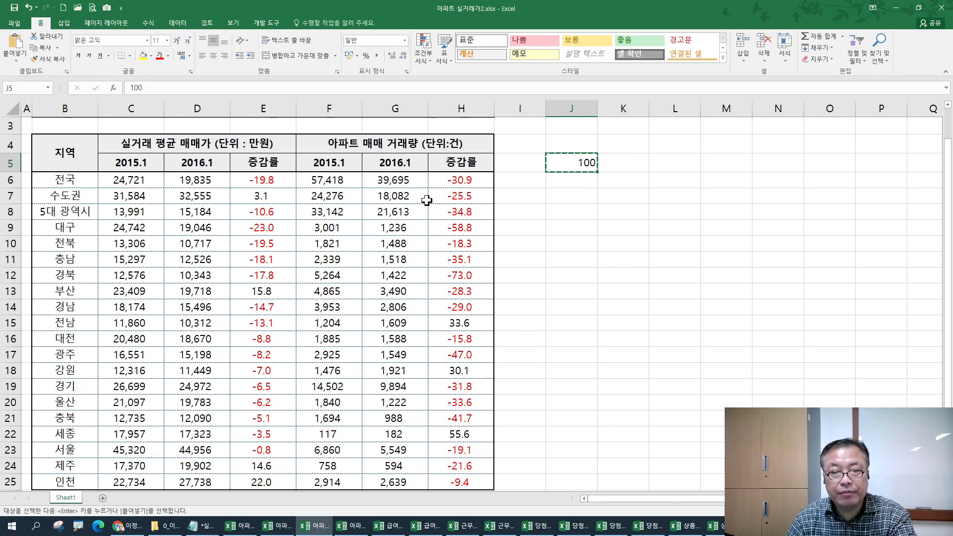
drag(271, 182, 275, 480)
ctrl+drag(455, 180, 455, 483)
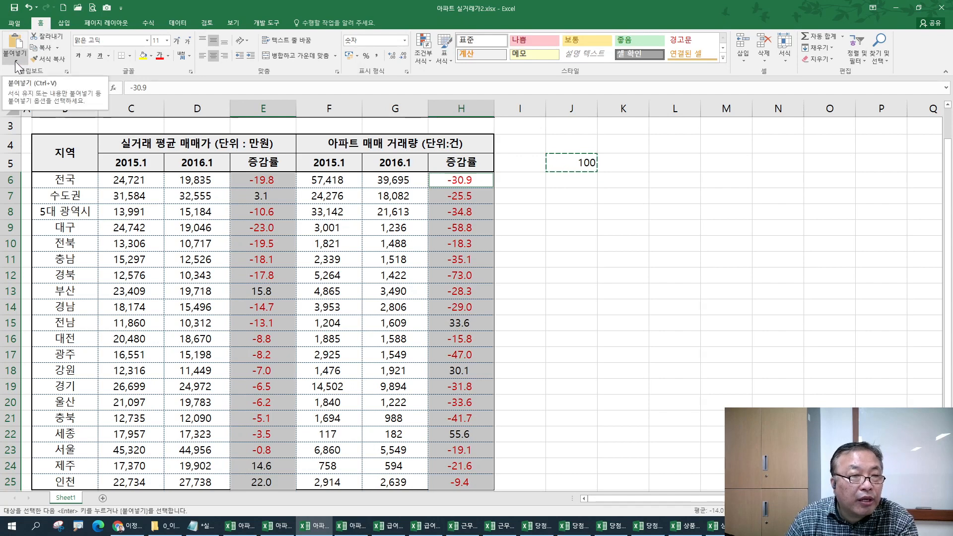
- Divide the selected rates by 100 with Paste Special and centre them, then undo
key(ctrl)
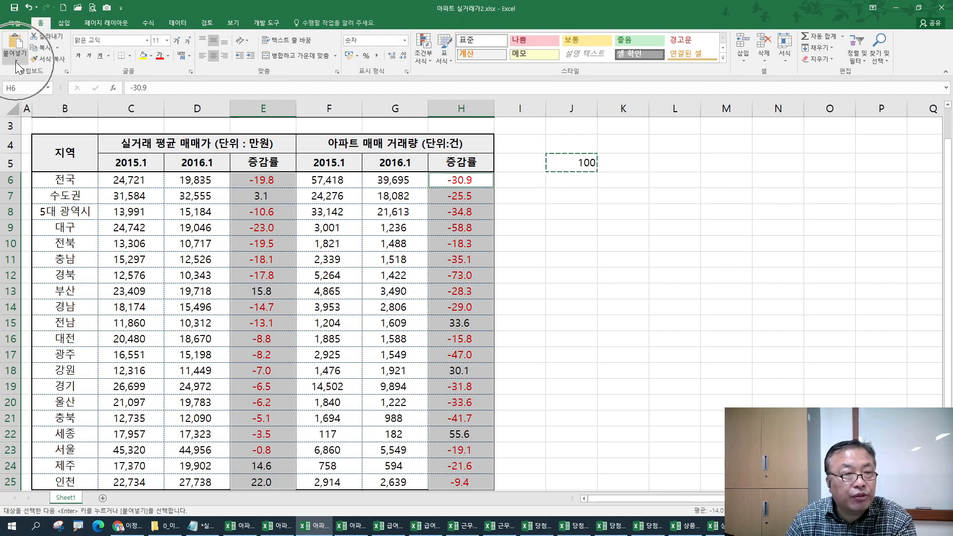
click(15, 62)
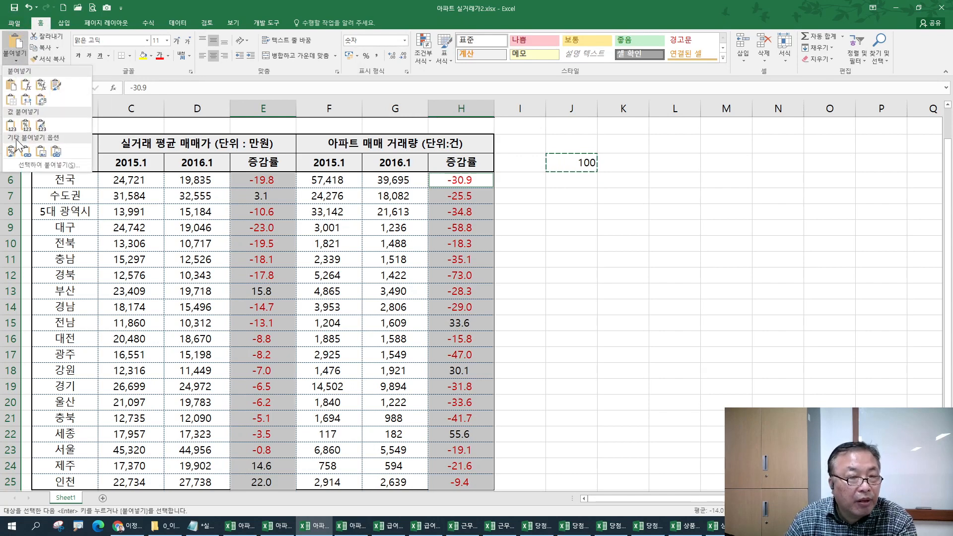
click(33, 167)
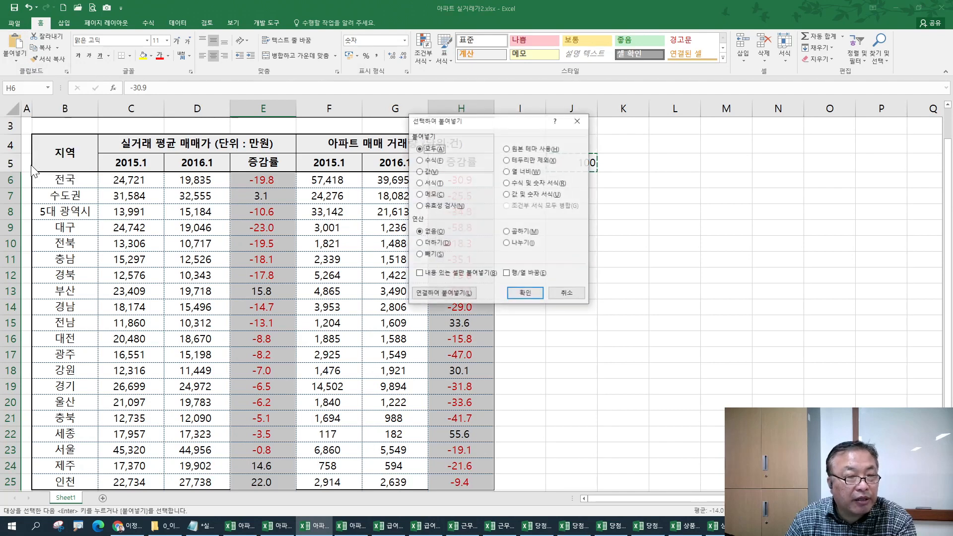
key(Escape)
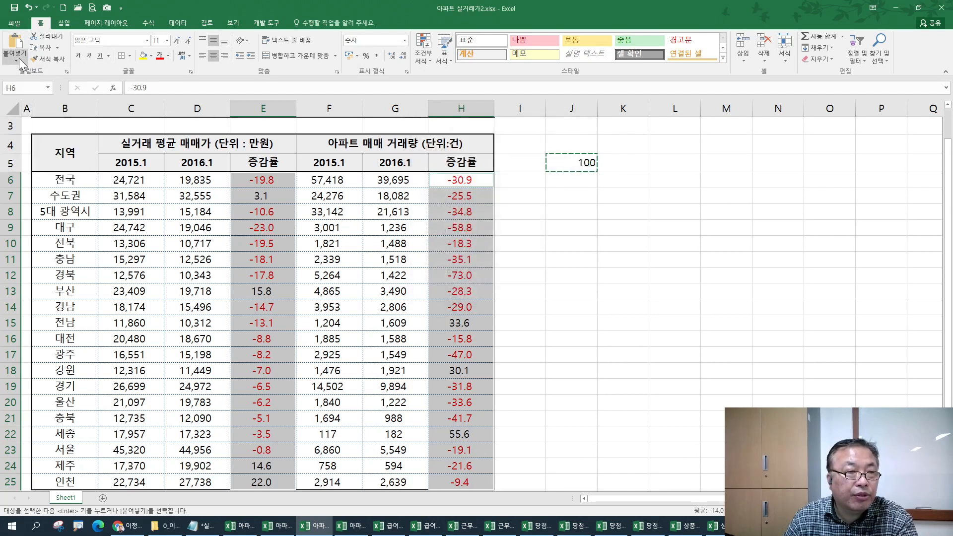
click(17, 58)
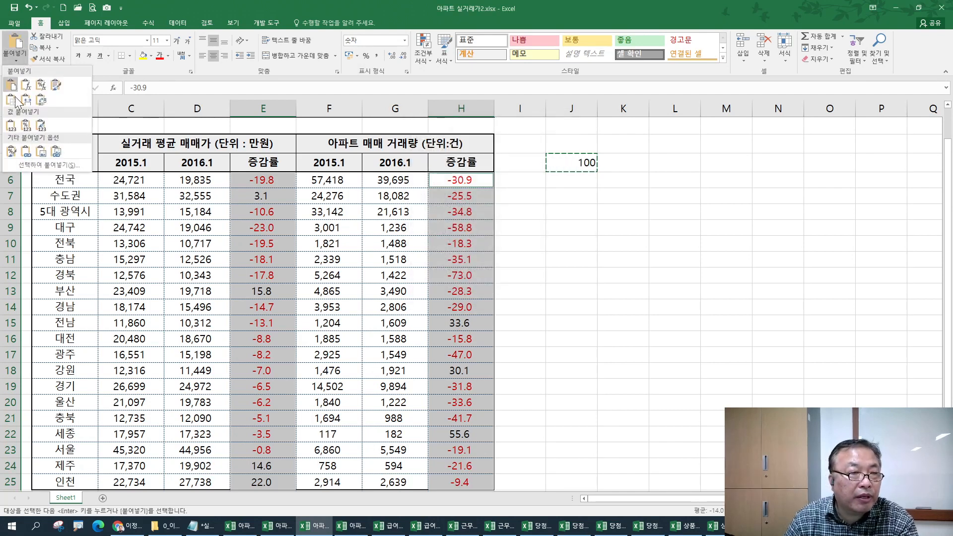
click(28, 168)
drag(519, 119, 641, 191)
click(630, 314)
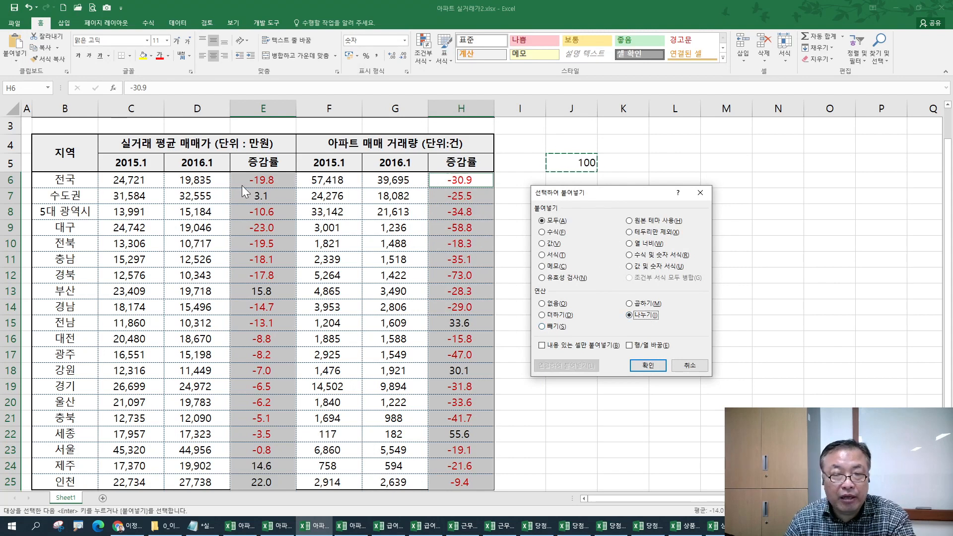
click(648, 368)
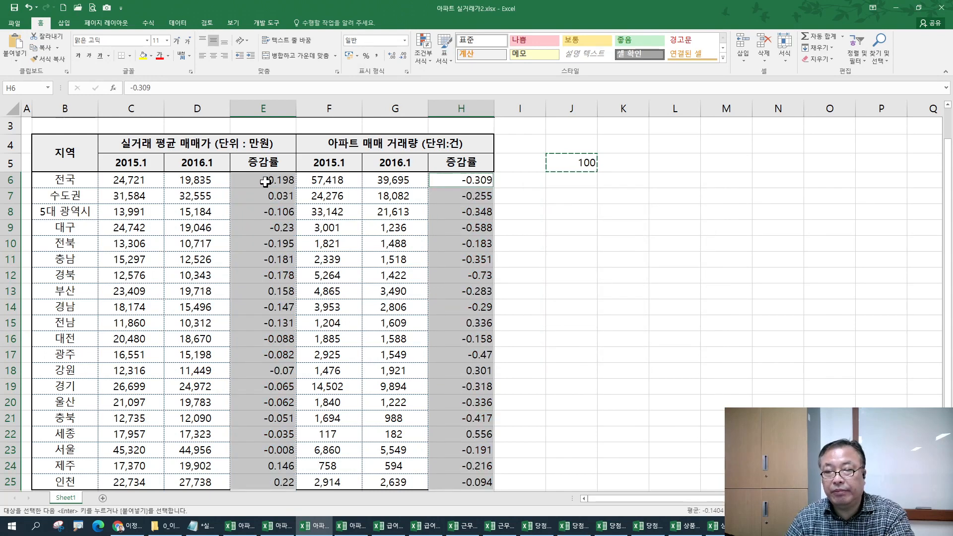
click(215, 55)
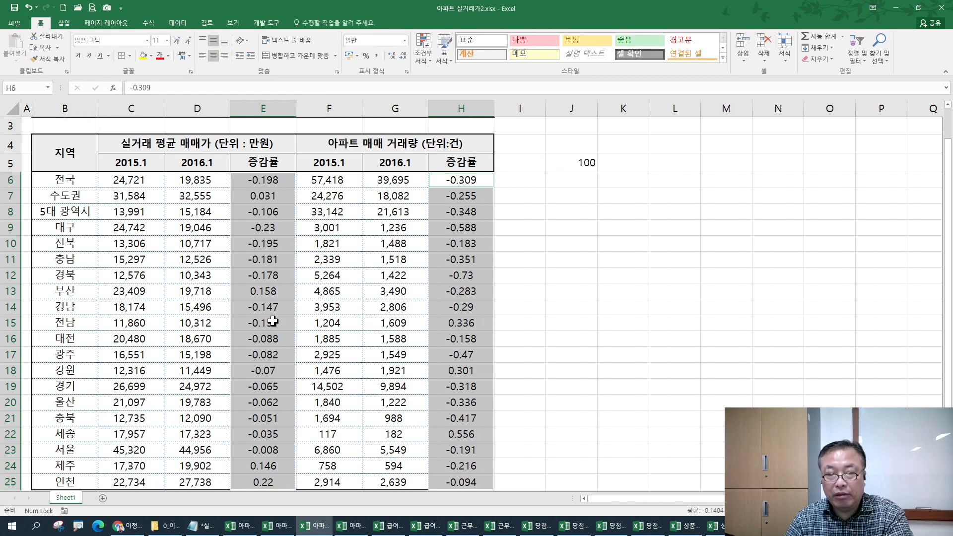
key(ctrl+z)
key(ctrl+z)
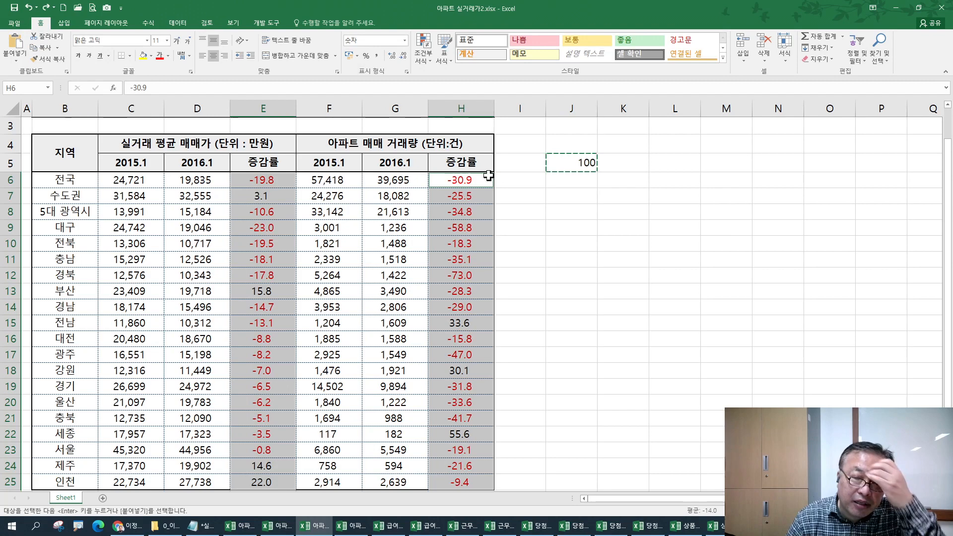
- Copy the 100 in J5 again, closing Paste Special without applying it
click(562, 162)
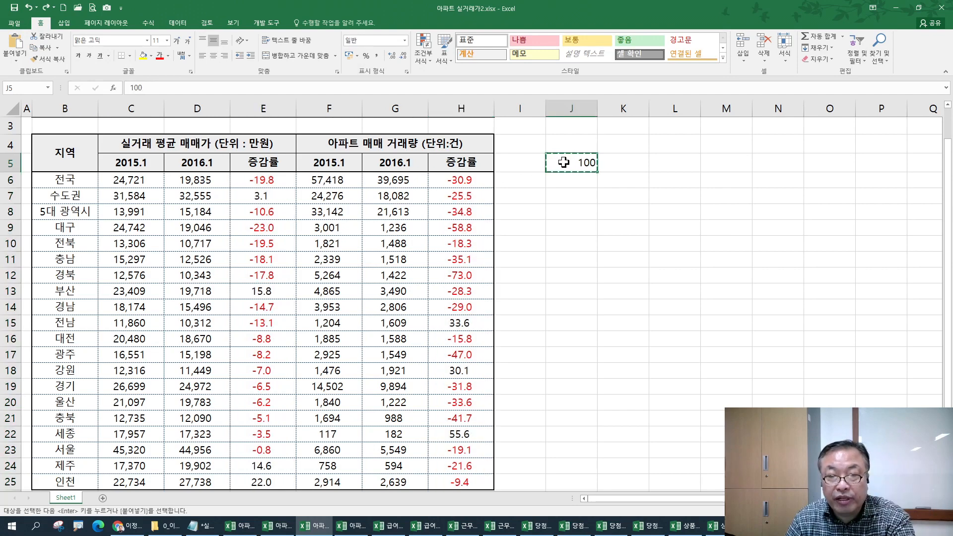
key(Escape)
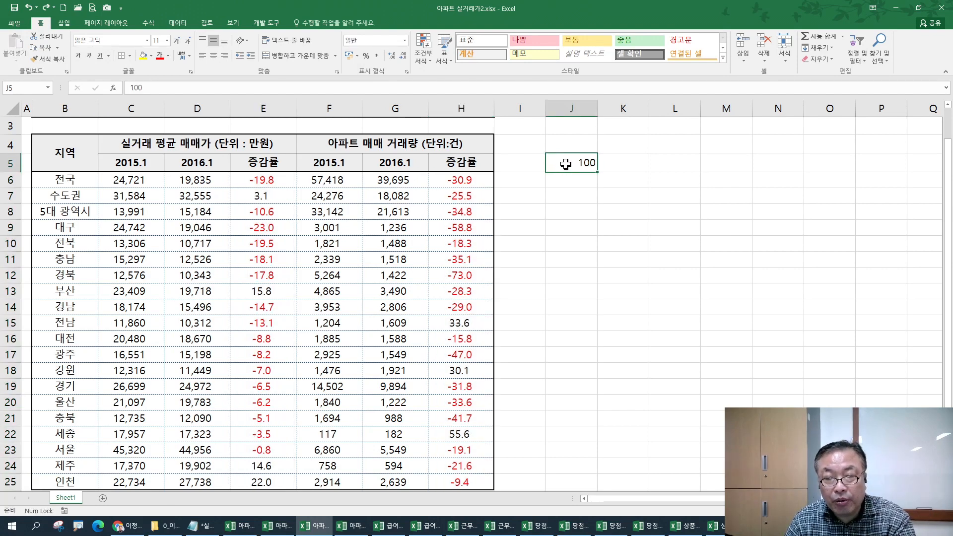
key(ctrl+c)
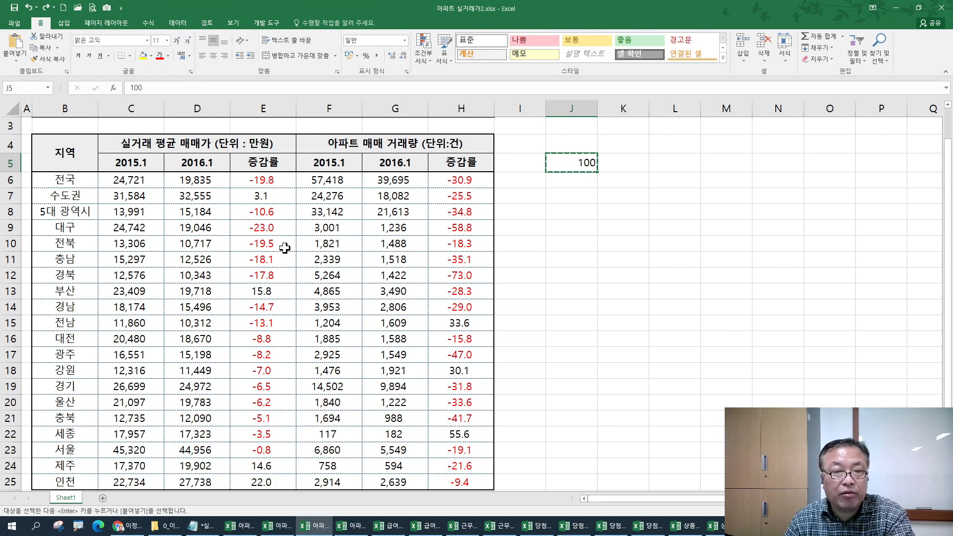
click(14, 62)
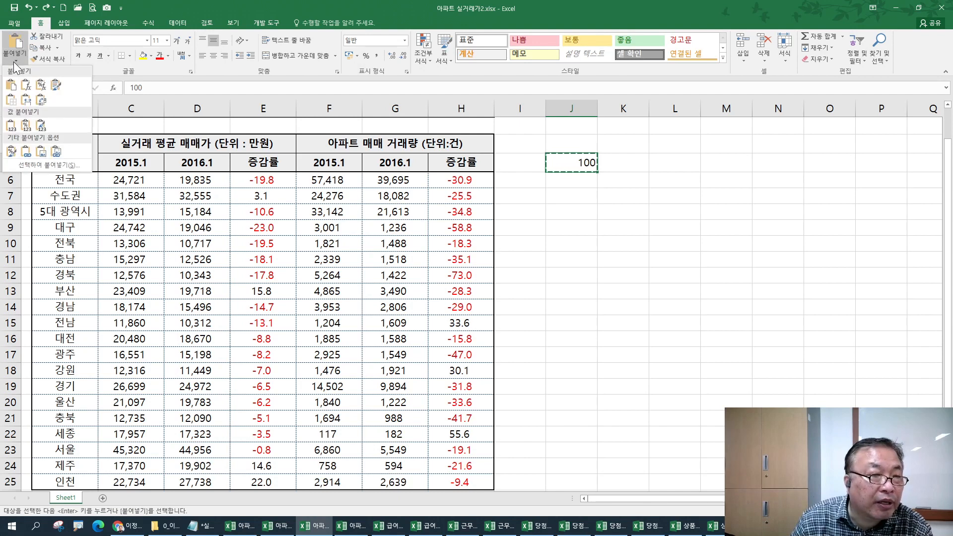
click(27, 166)
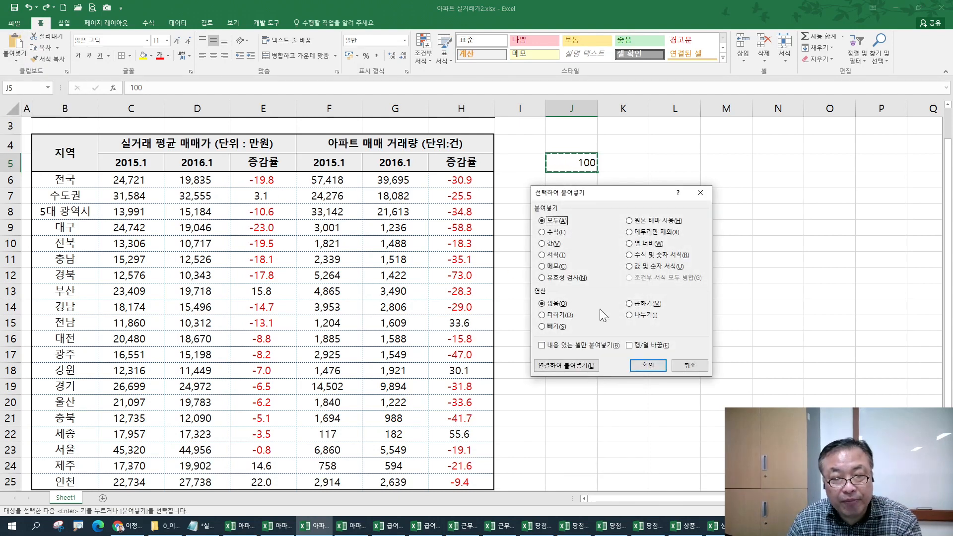
click(691, 367)
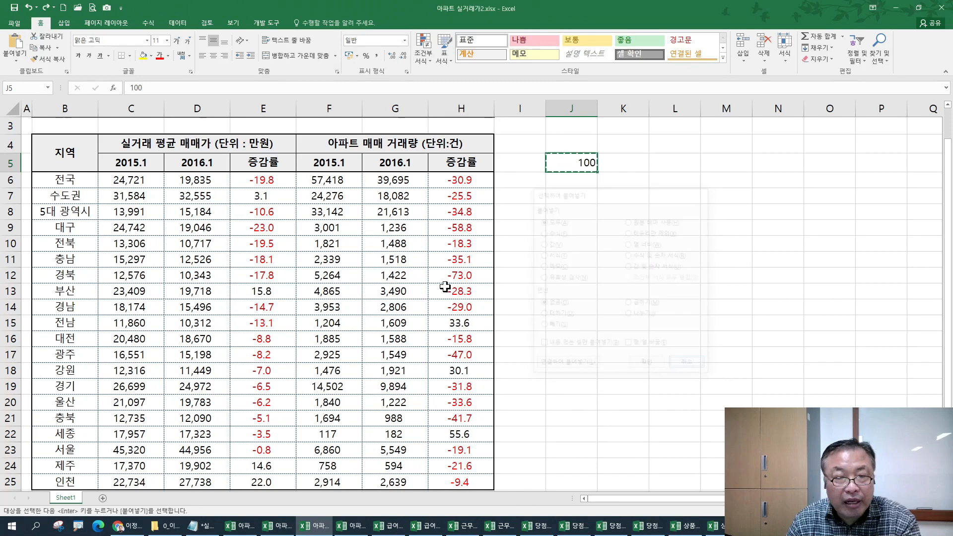
- Divide E6:E25 and H6:H25 by 100 via Paste Special Divide and centre them
drag(255, 182, 250, 480)
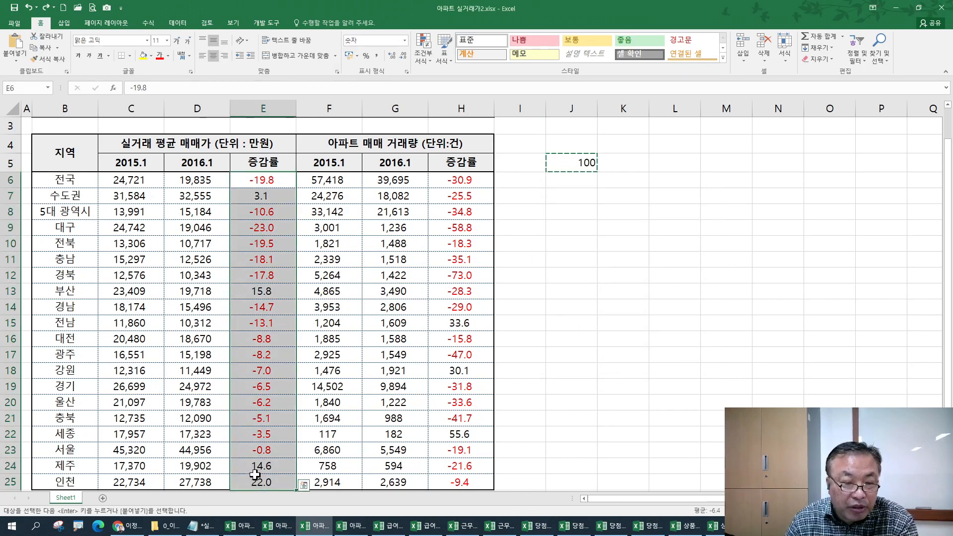
drag(479, 183, 467, 483)
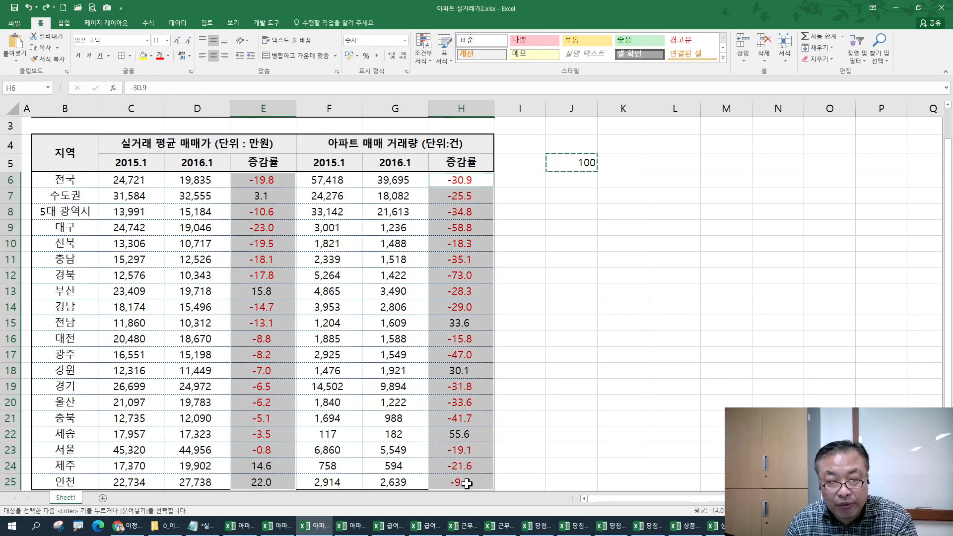
click(15, 54)
click(35, 163)
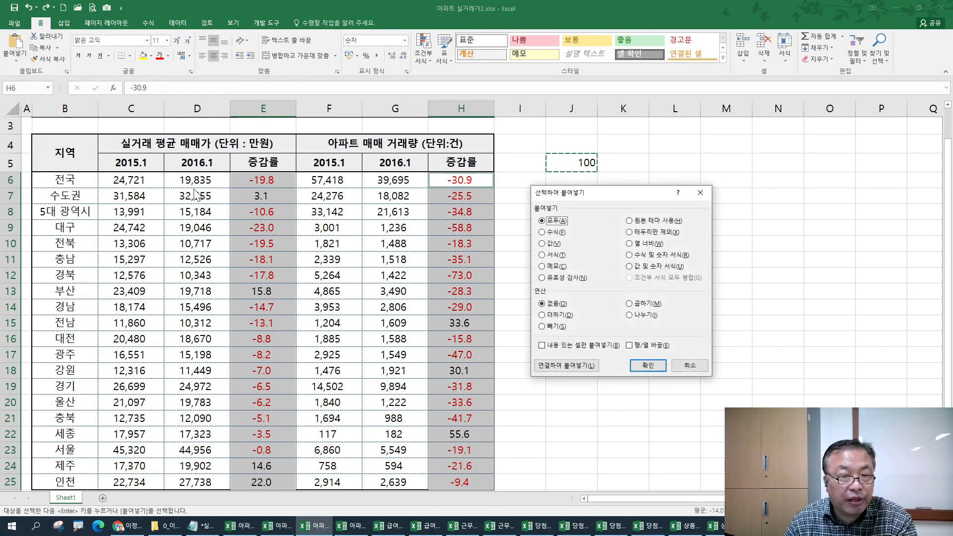
click(631, 317)
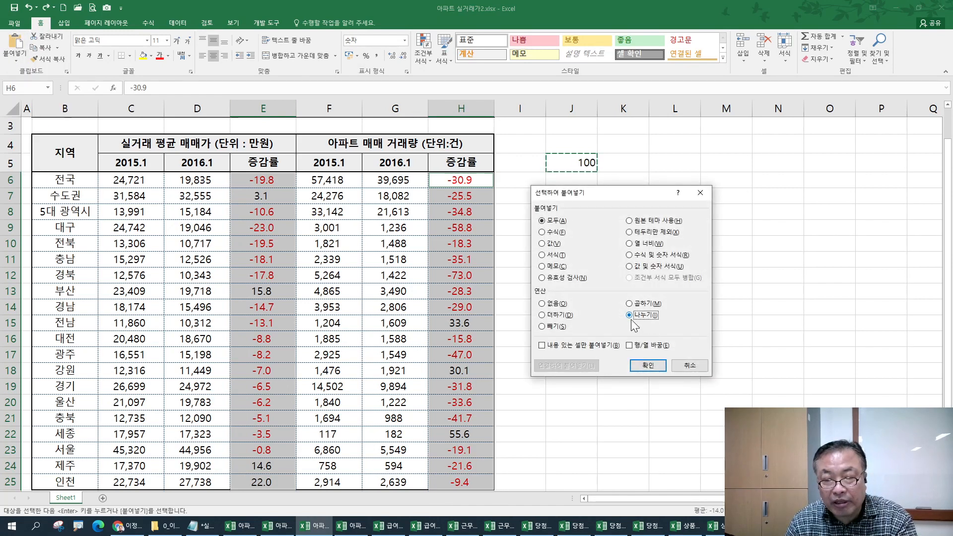
click(659, 366)
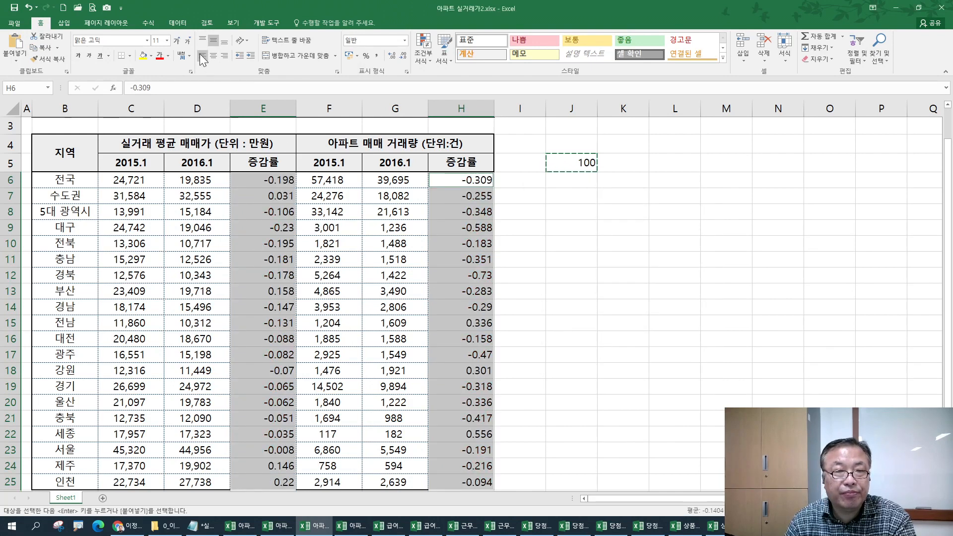
click(212, 55)
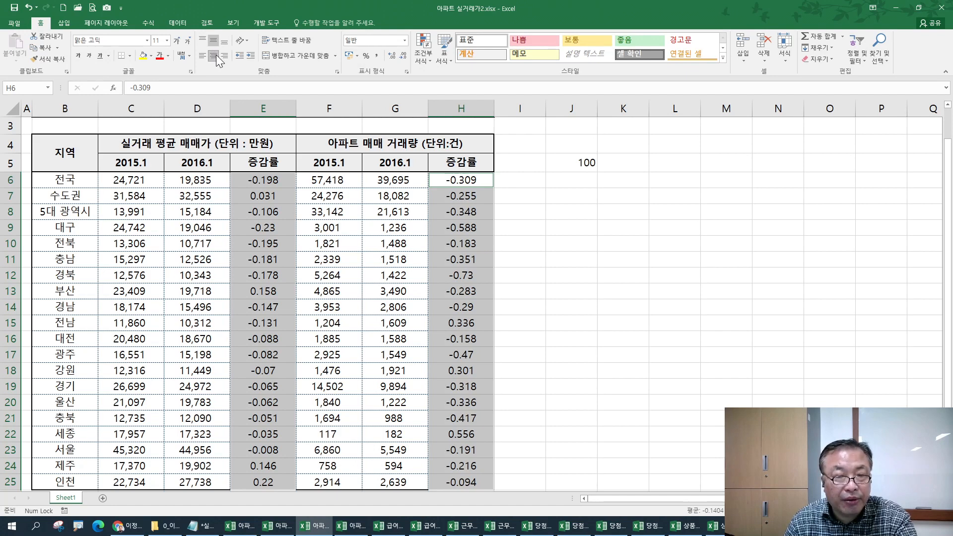
key(ctrl+1)
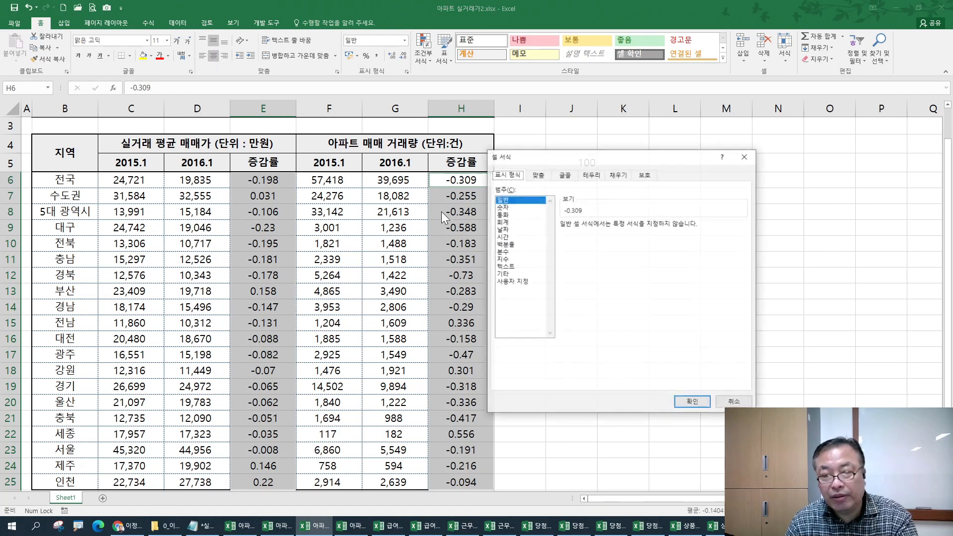
click(506, 207)
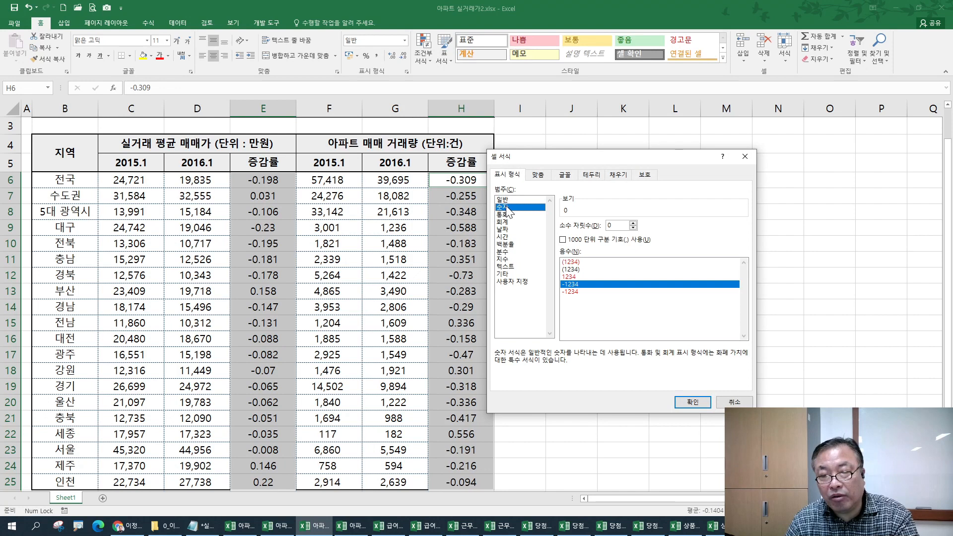
click(571, 292)
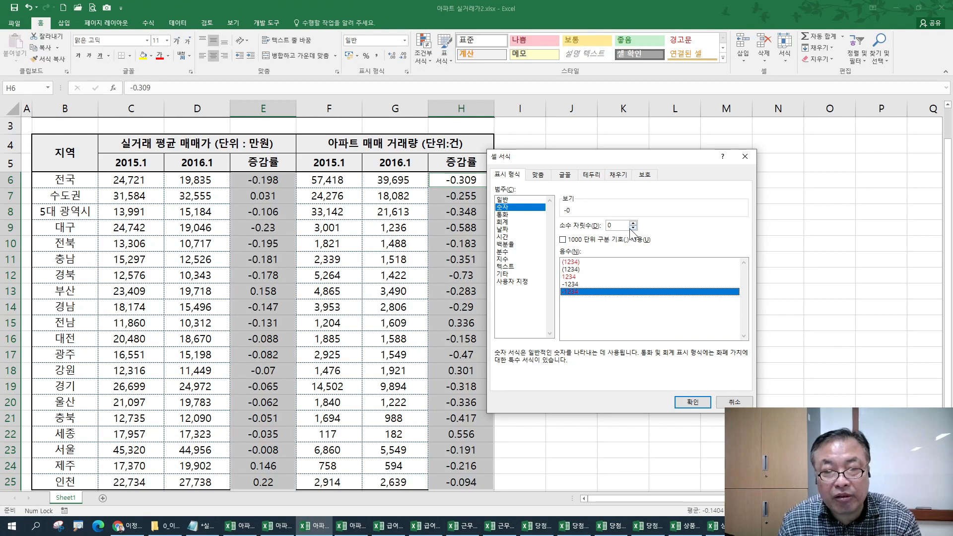
key(Escape)
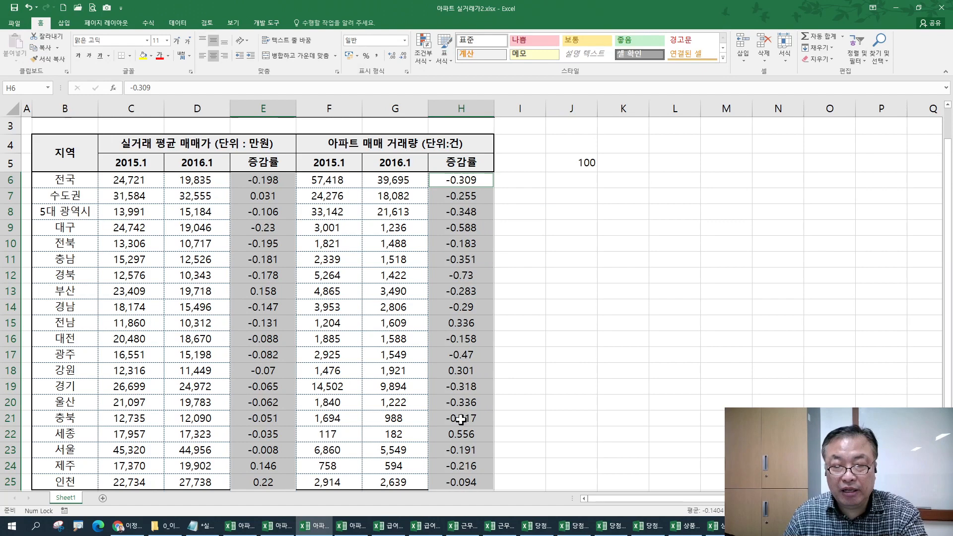
click(350, 525)
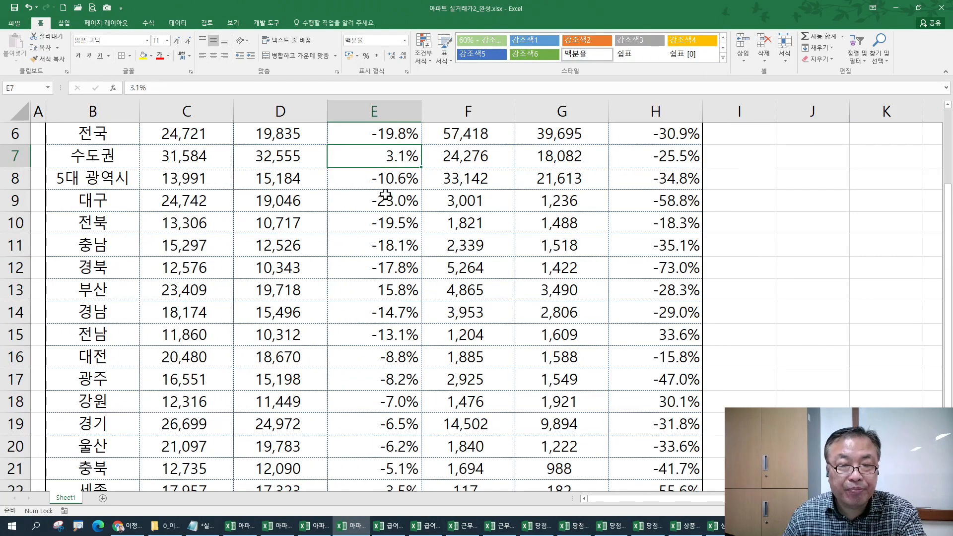
scroll(385, 194, up, 1)
click(383, 211)
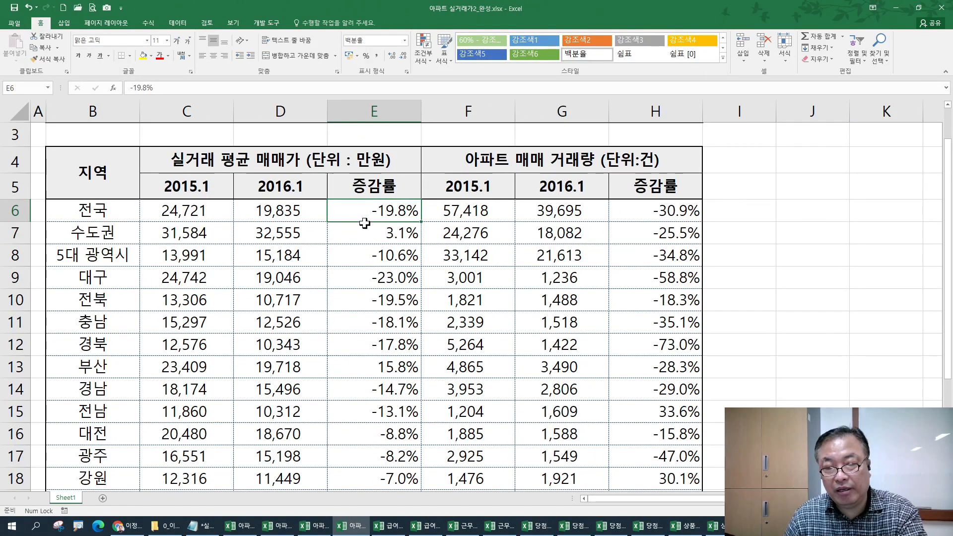
click(381, 232)
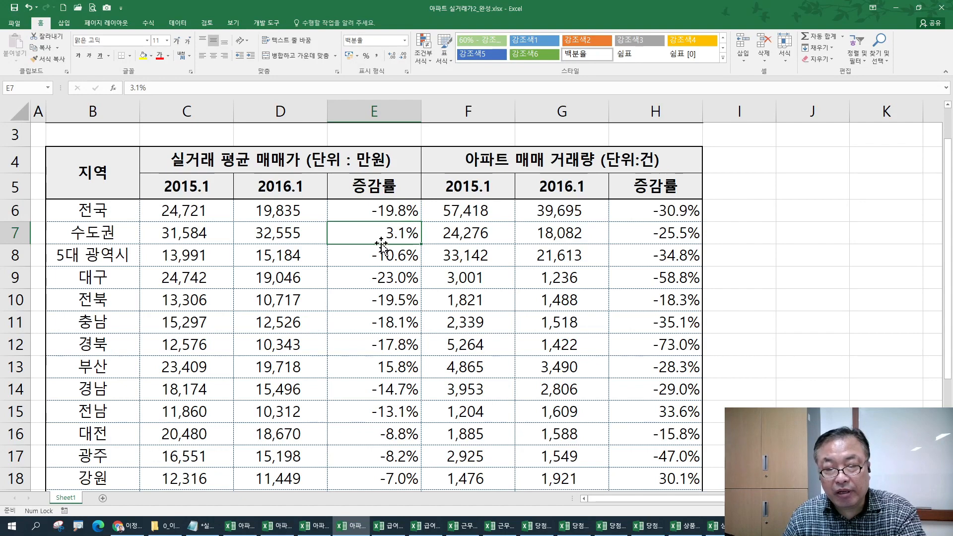
click(317, 526)
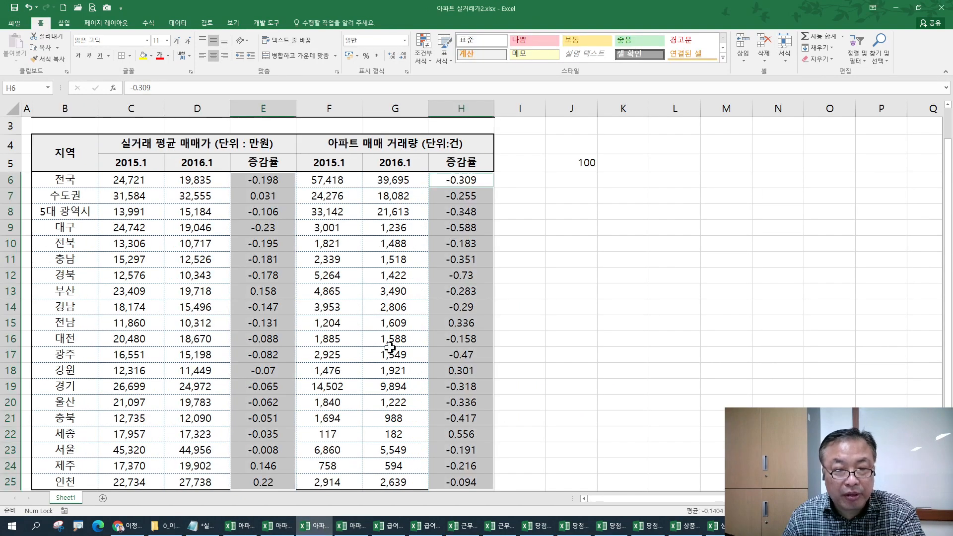
- Show E6:E25 and H6:H25 as right-aligned percentages with one decimal, e.g. -30.9%
click(264, 195)
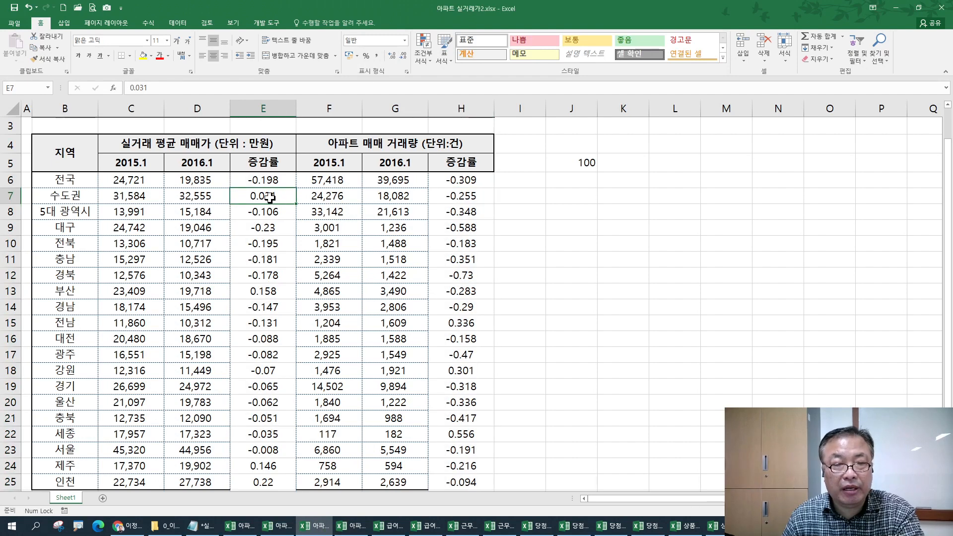
drag(270, 182, 286, 475)
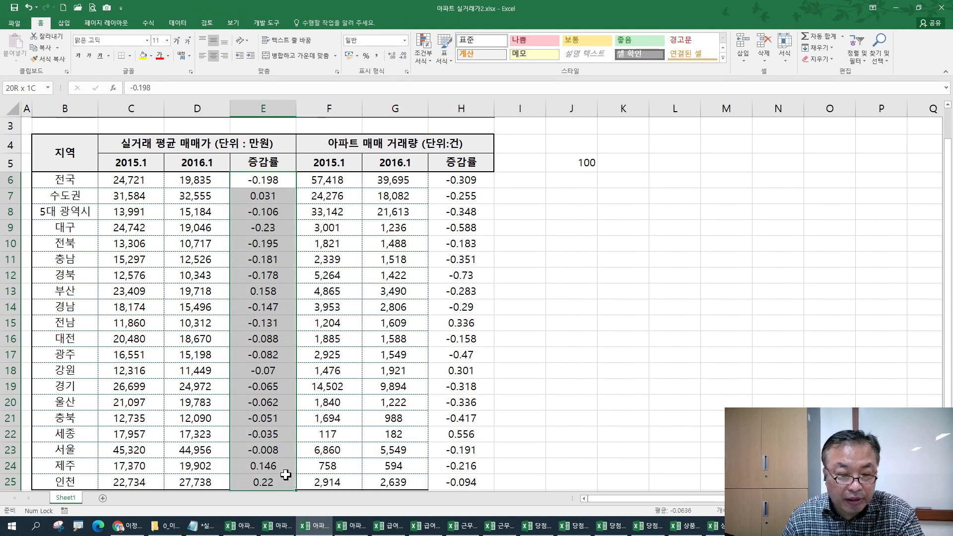
ctrl+click(455, 182)
drag(455, 194, 454, 476)
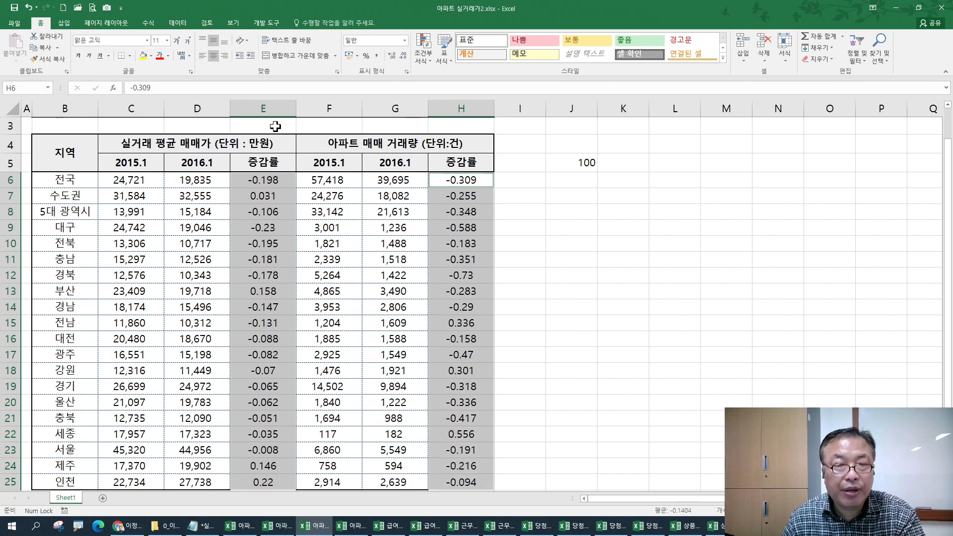
click(365, 54)
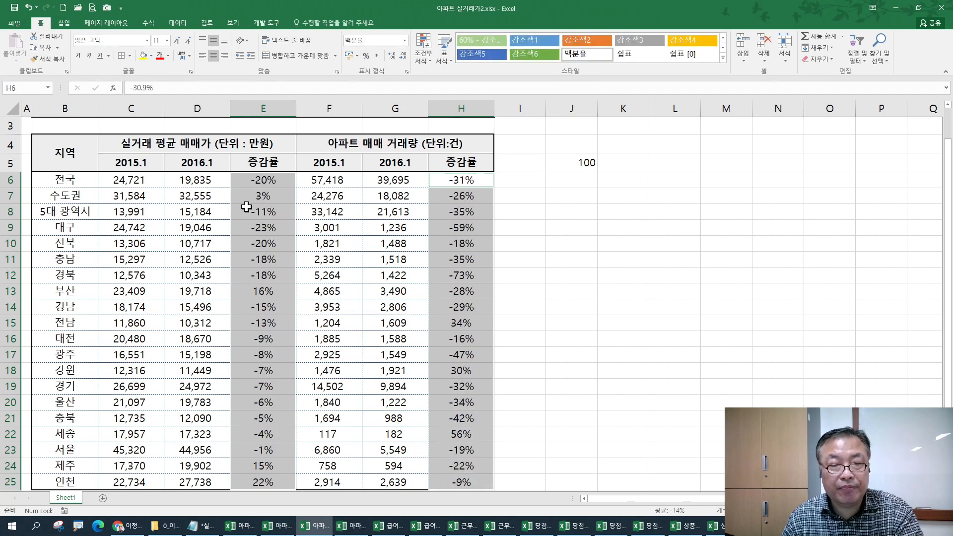
click(390, 56)
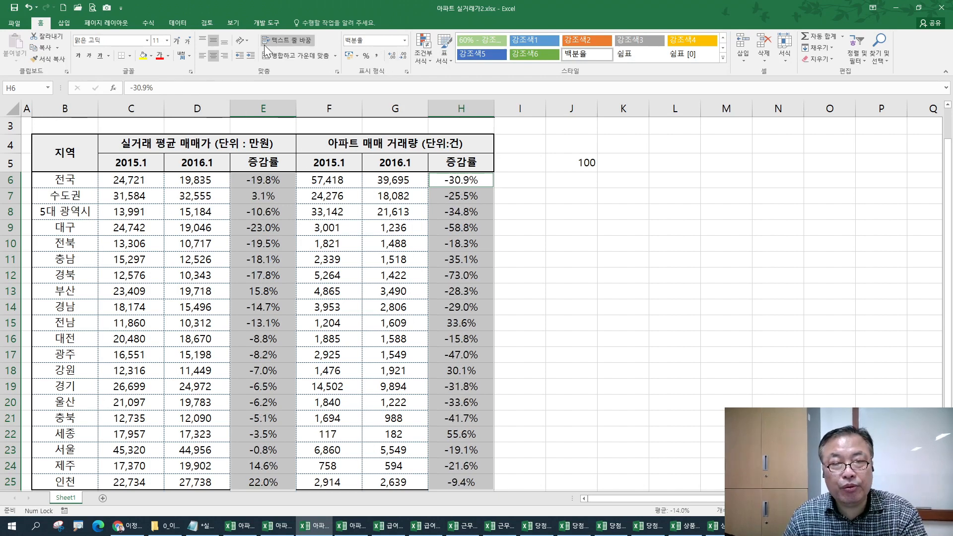
click(224, 55)
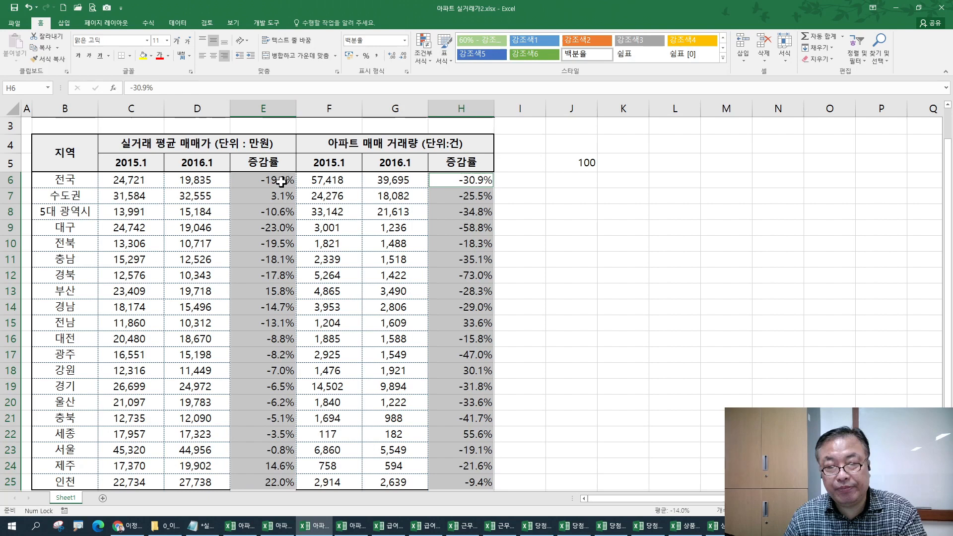
click(391, 54)
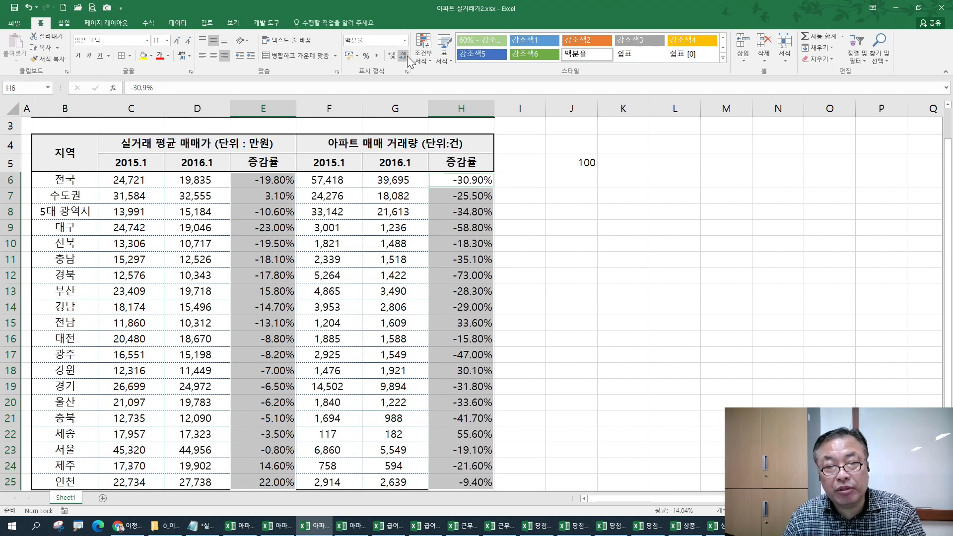
click(403, 55)
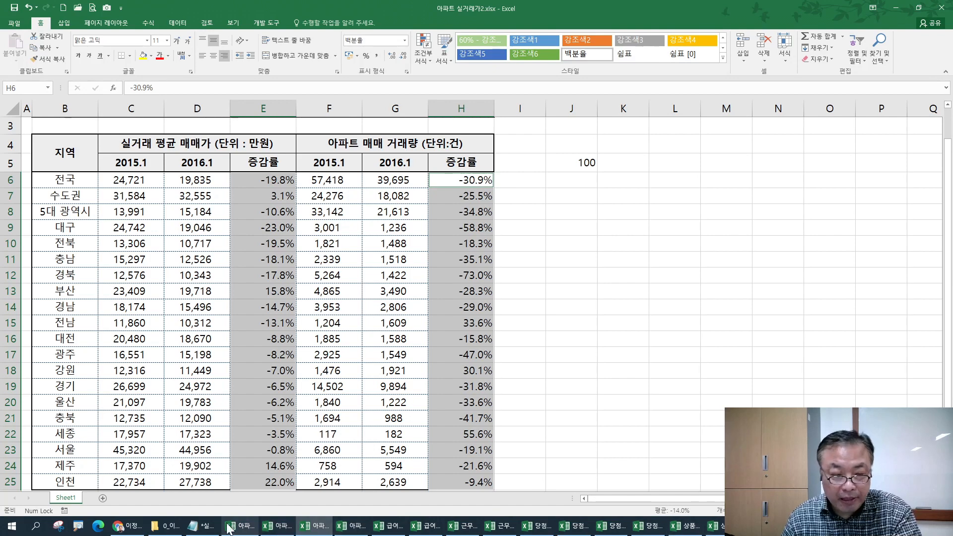
click(202, 526)
- Under 백분율 표시하기, note '전체의 값을 100으로 나누기' and step 1: enter 100 in any cell and copy
click(72, 295)
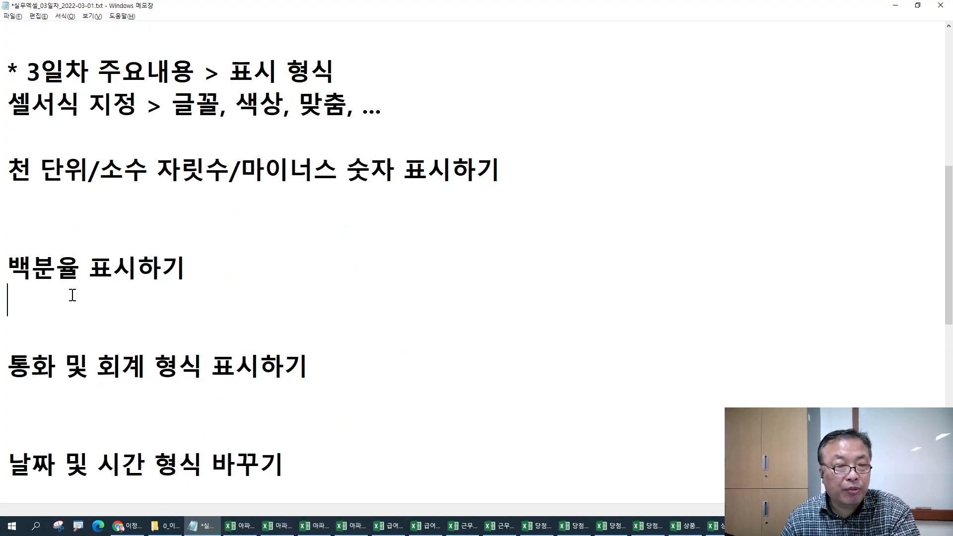
click(51, 196)
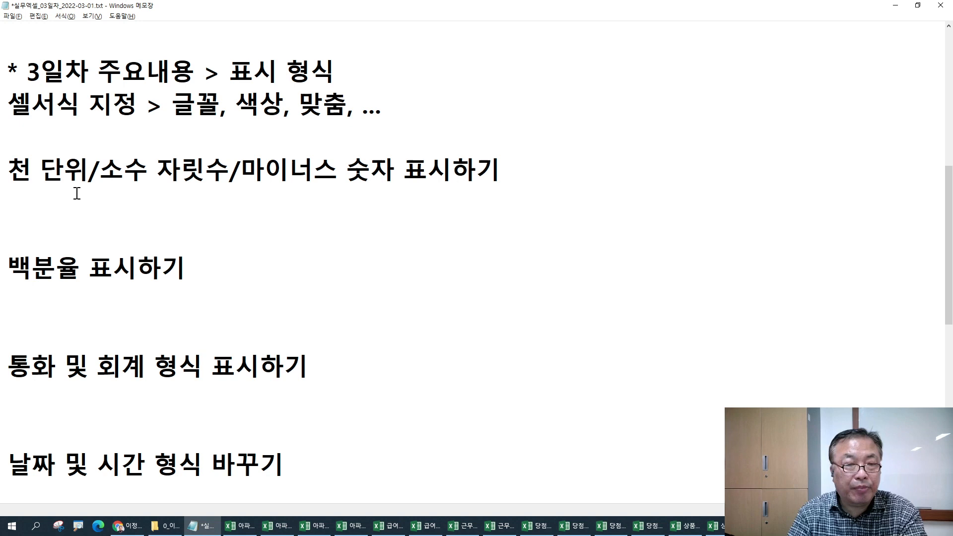
key(Delete)
key(Down)
key(Down)
text(* 전체)
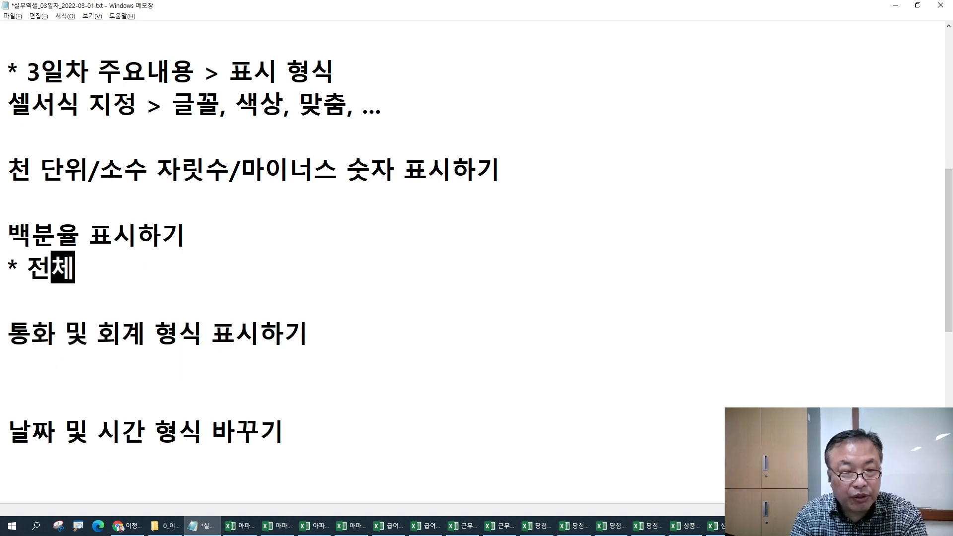
text(으의 값을 10)
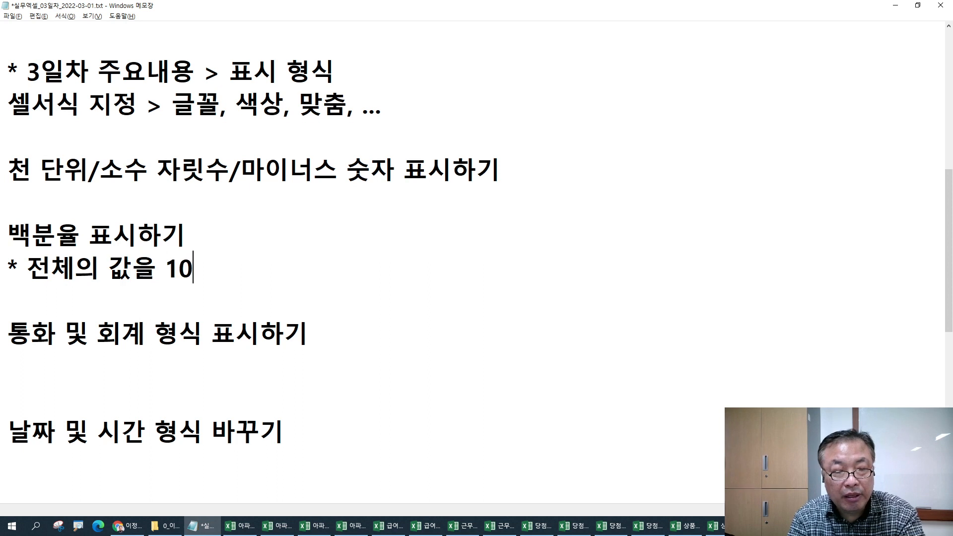
text(0으로 나누기)
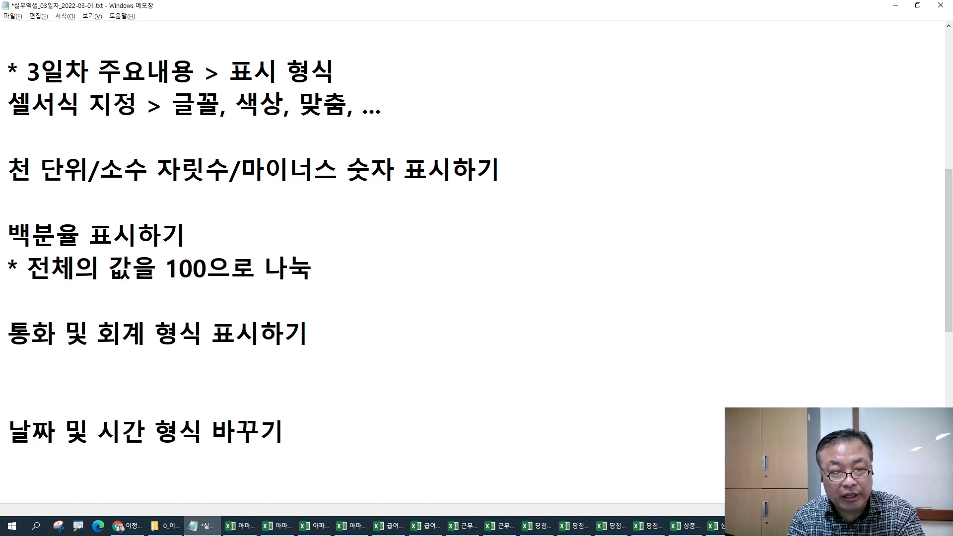
key(Return)
text(1. 임의 의 셀에 100을 입력 > 복사)
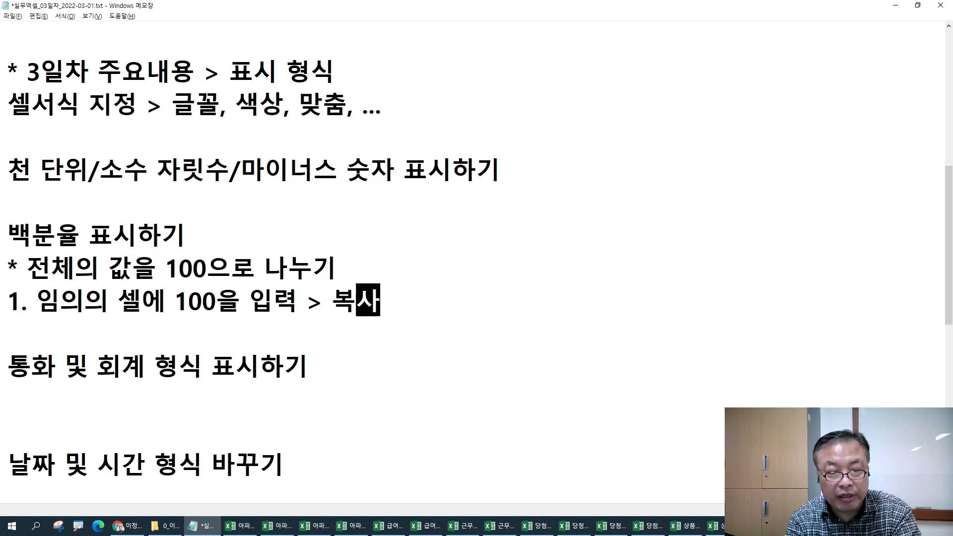
- Add step 2 (block-select target cells) and step 3 (paste arrow > 선택하여 붙여넣기 > 나누기), then return to Excel
key(Return)
text(2)
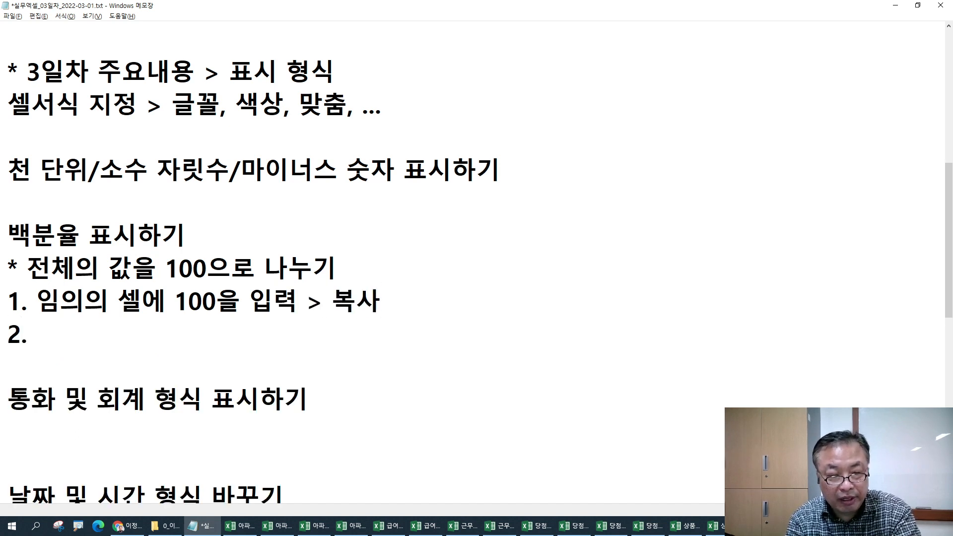
text(. 100으로 나누)
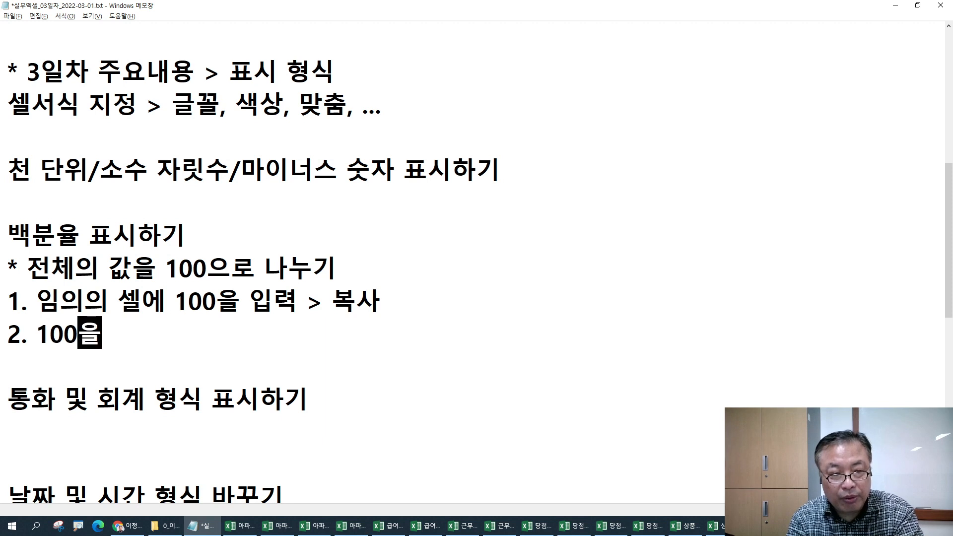
text(고자 하는 셀ㄷ)
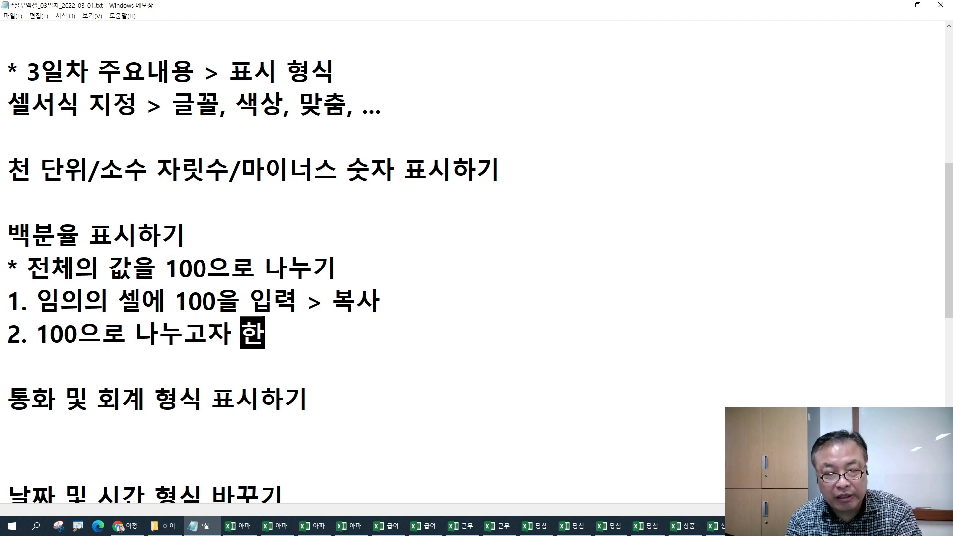
text(들을 블록서)
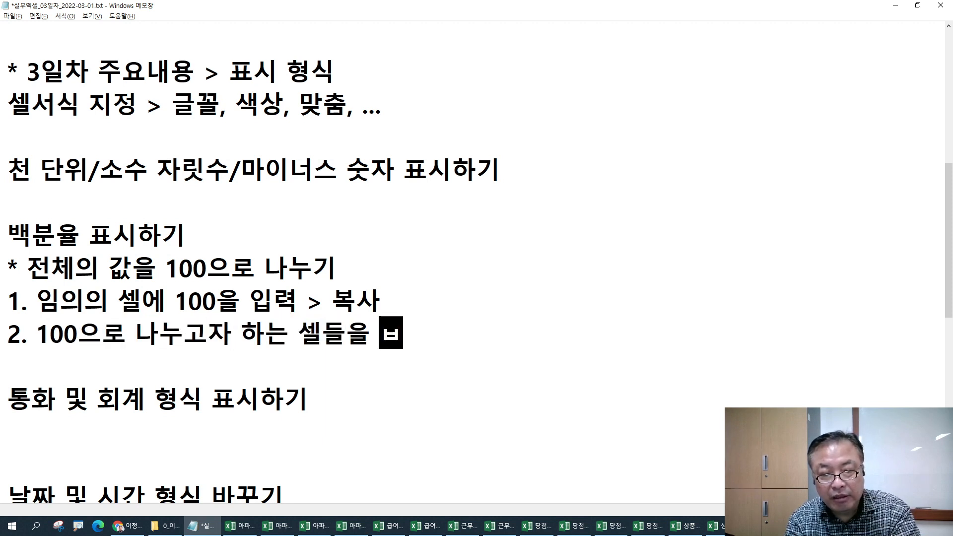
text(ㄹ정)
key(Return)
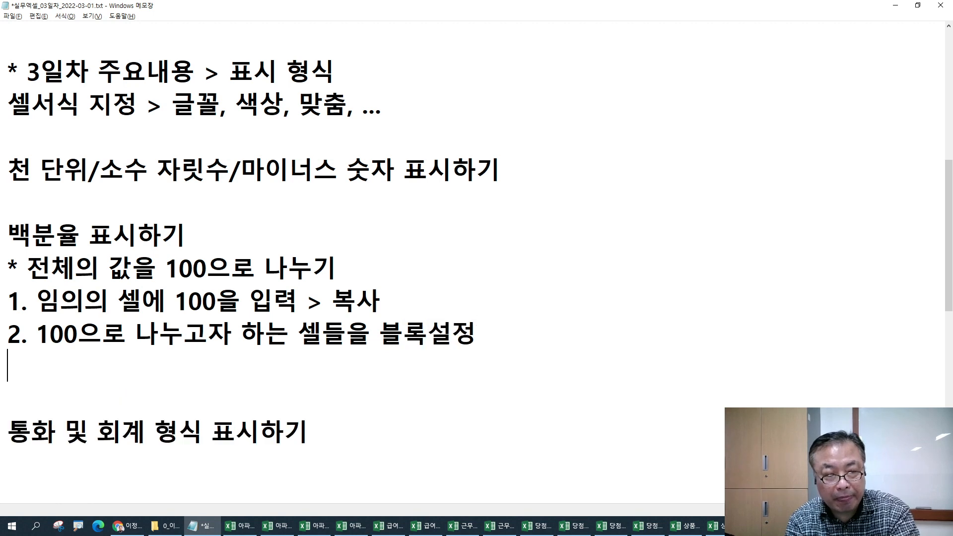
text(3. 붙여넣기)
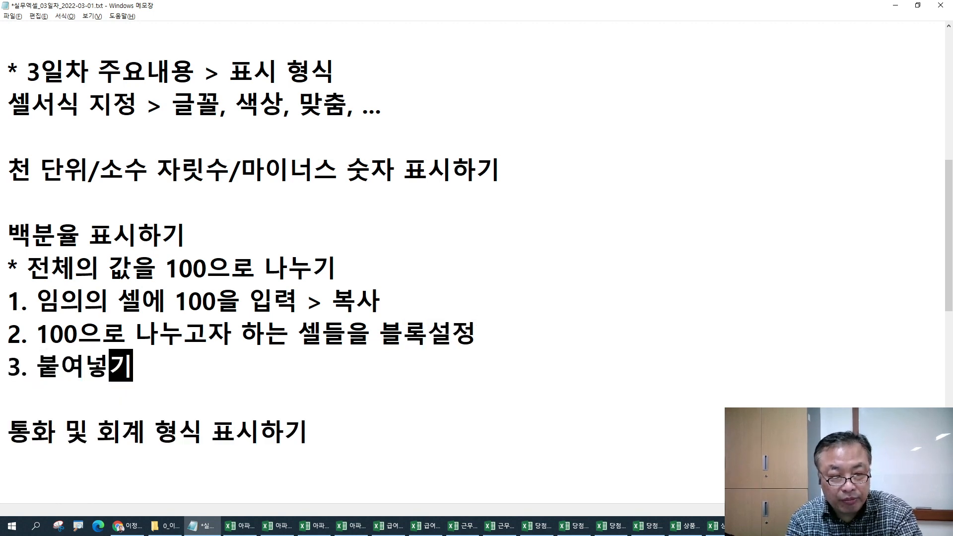
text( >)
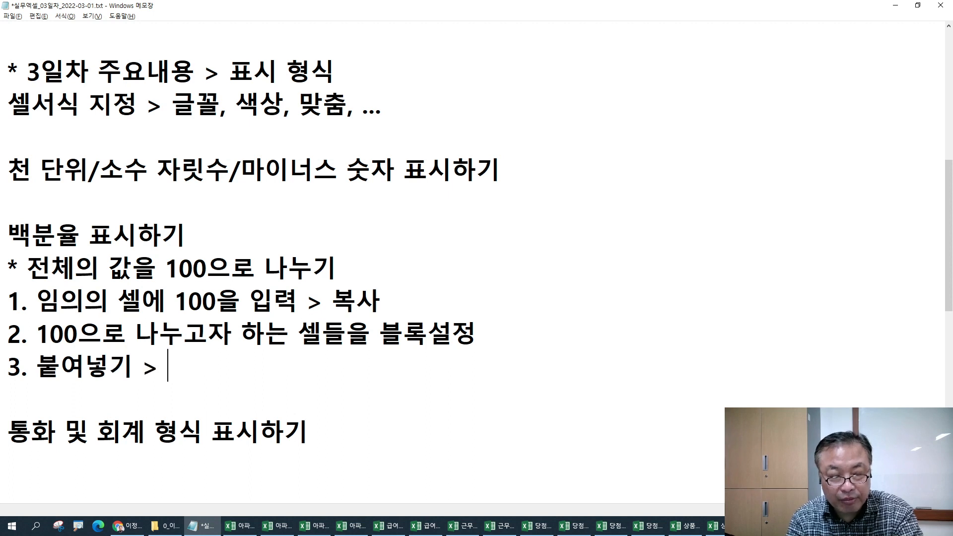
key(Left)
key(Left)
key(Right)
text(화살표)
key(End)
text(선택하여 )
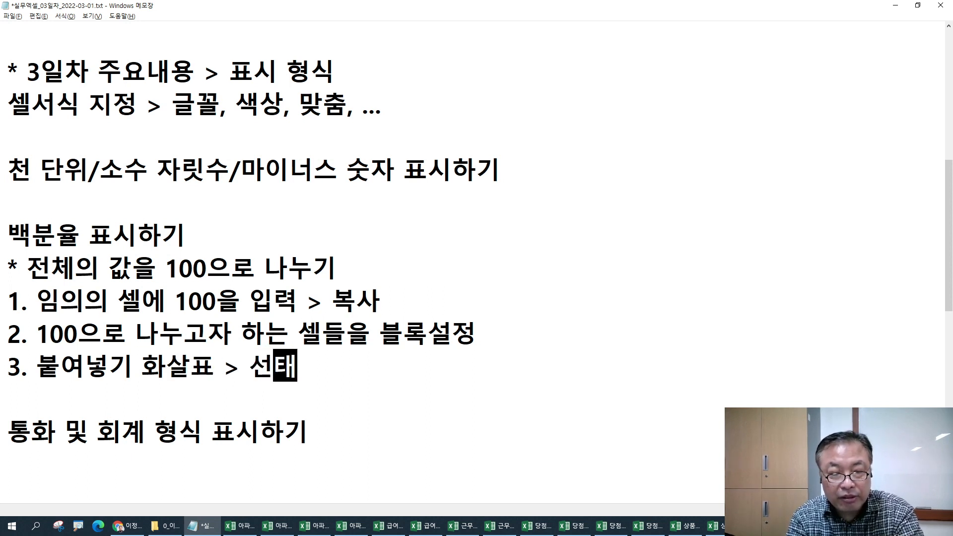
text(붙)
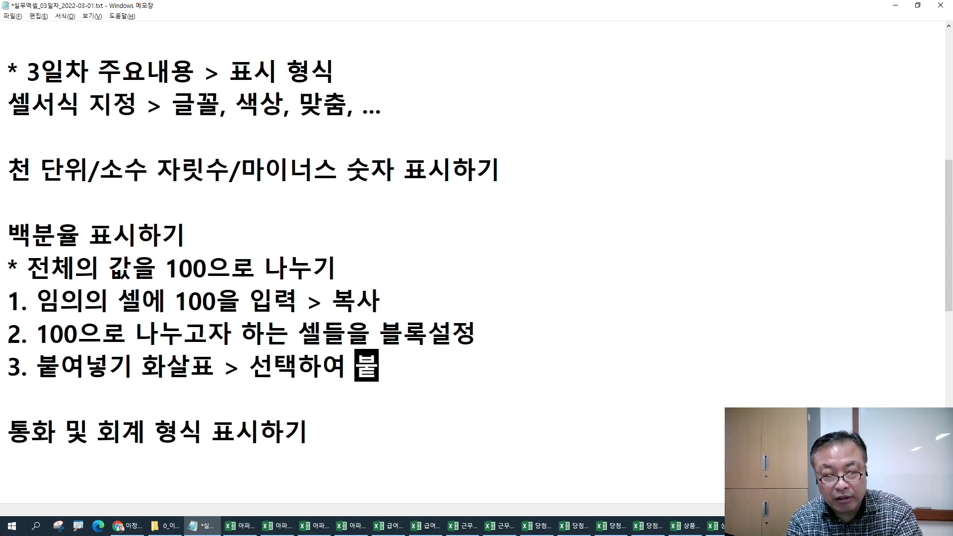
text(여넣ㄱ기 > 나누기)
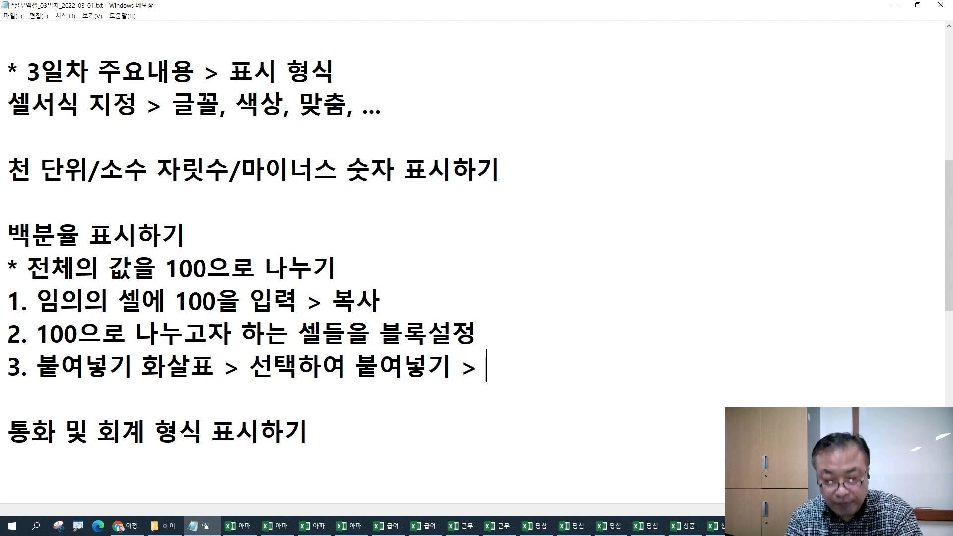
text( 작업)
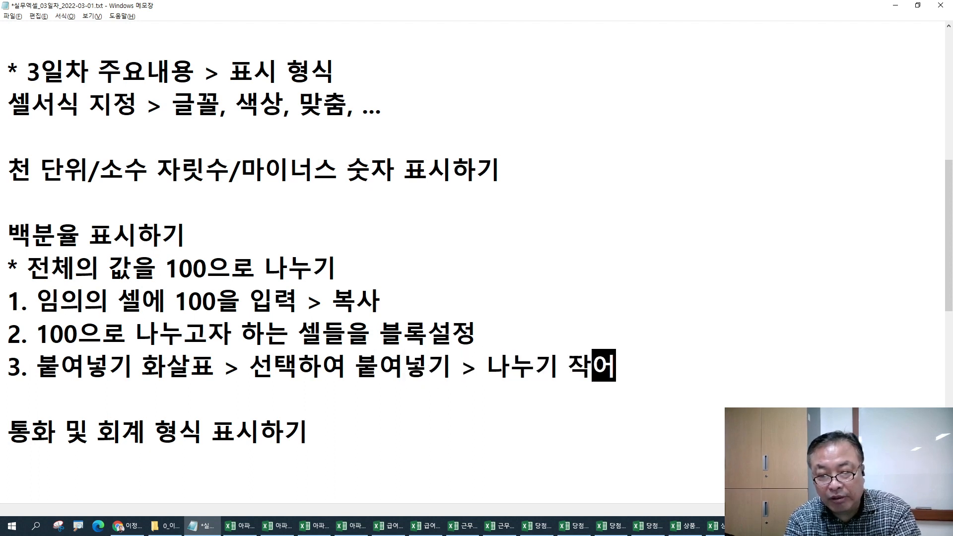
text( 실행)
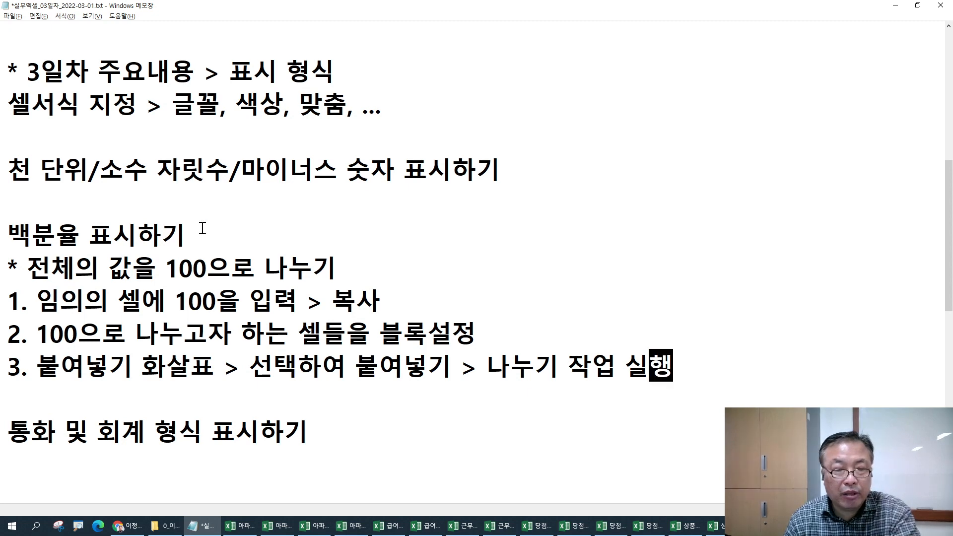
key(alt+Tab)
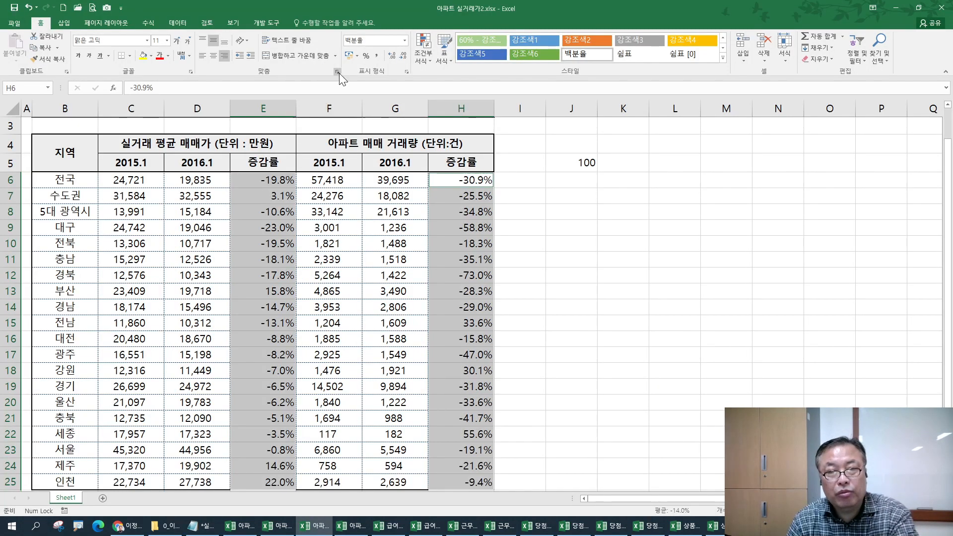
- Multiply the E6:E25 and H6:H25 rates by the 100 copied from J5 using Paste Special
click(366, 55)
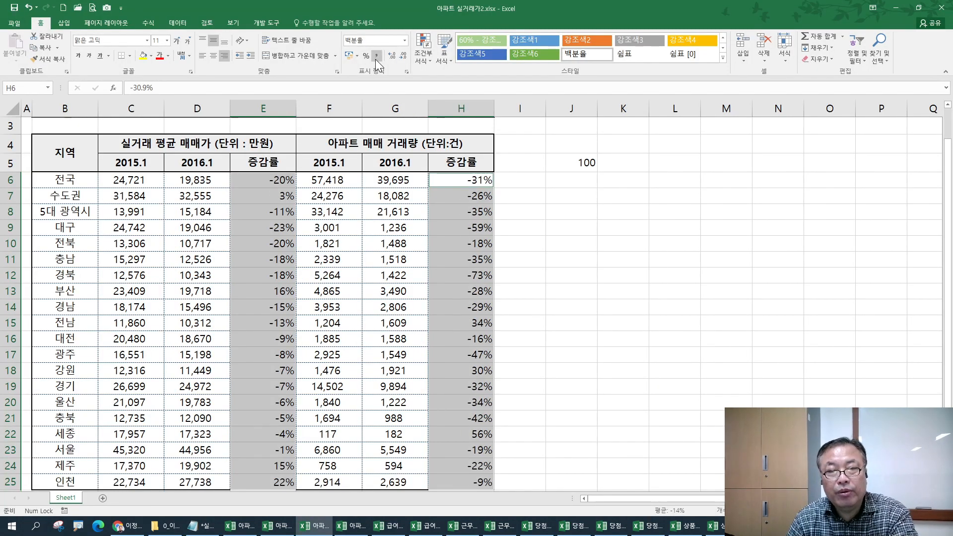
click(391, 55)
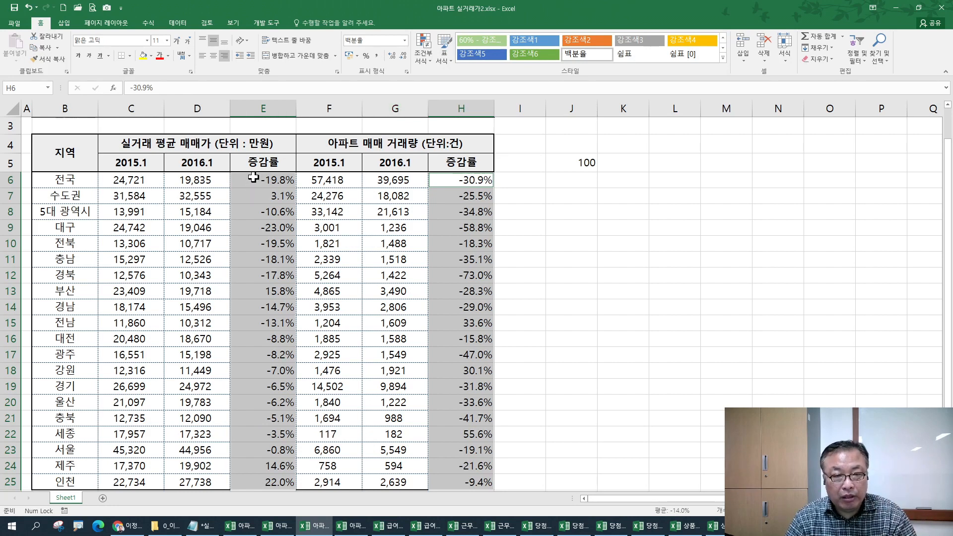
click(587, 163)
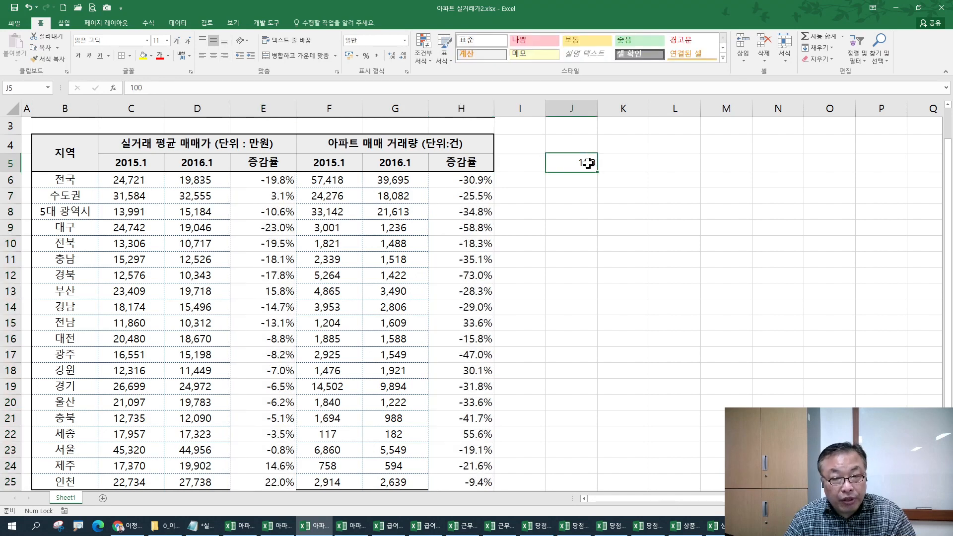
click(42, 47)
click(251, 181)
drag(263, 180, 263, 482)
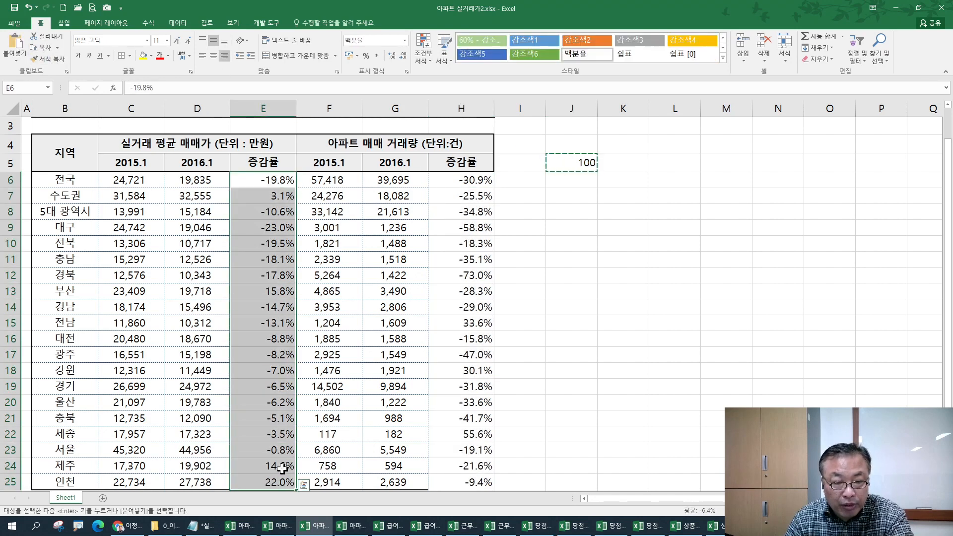
ctrl+drag(462, 179, 464, 480)
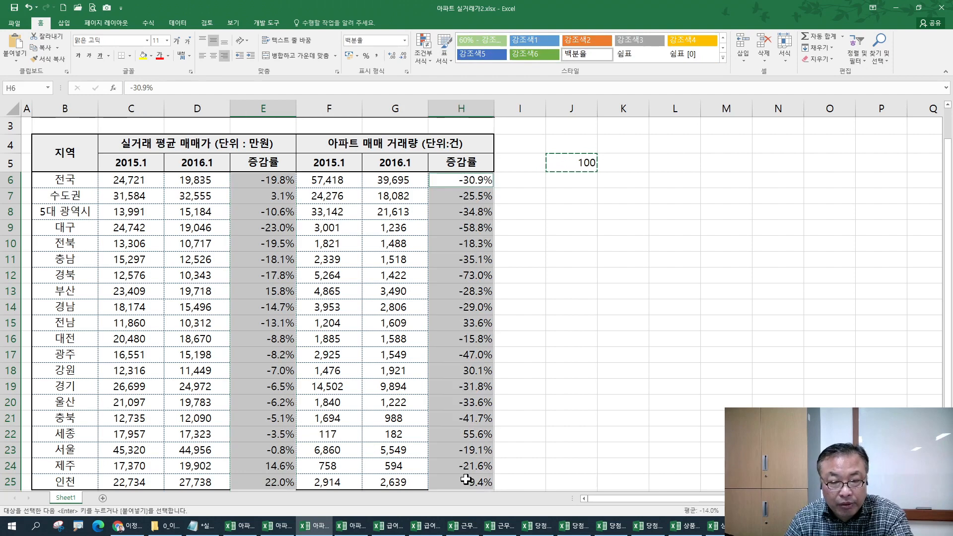
click(16, 58)
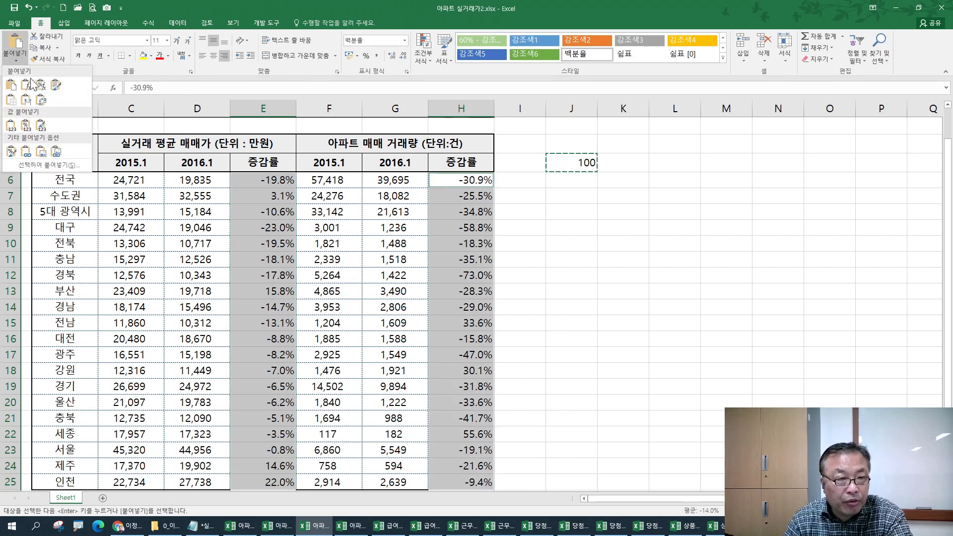
click(57, 168)
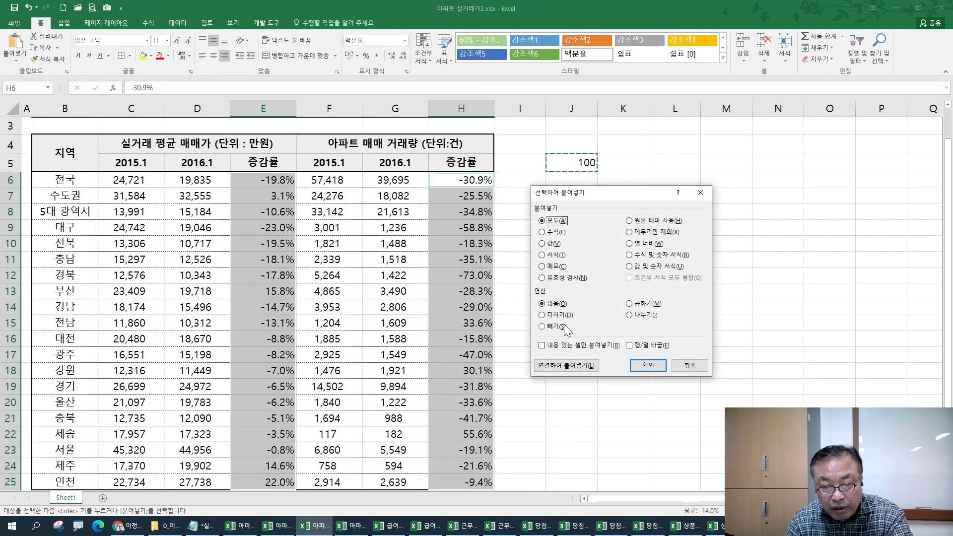
click(638, 304)
click(647, 365)
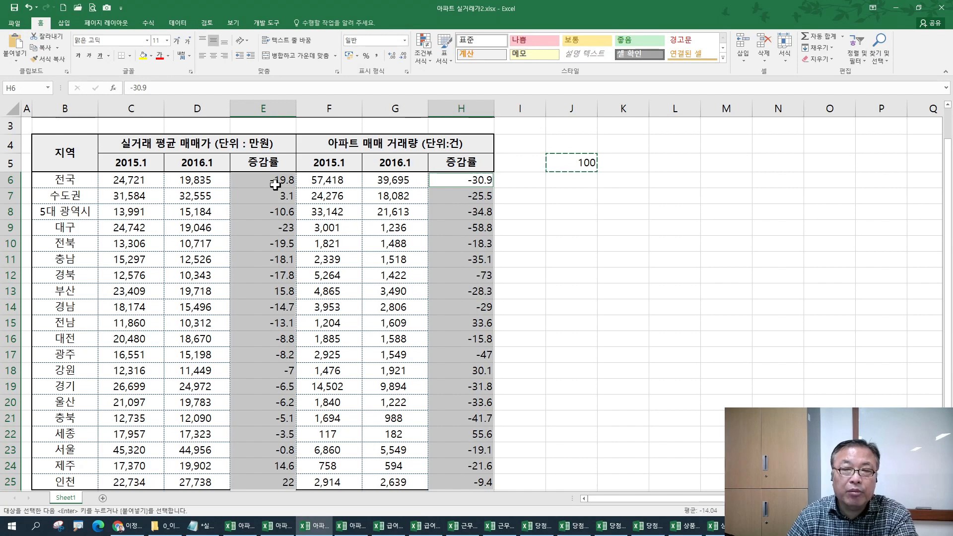
- Clear the copy marquee and start entering 20 in J7
click(569, 182)
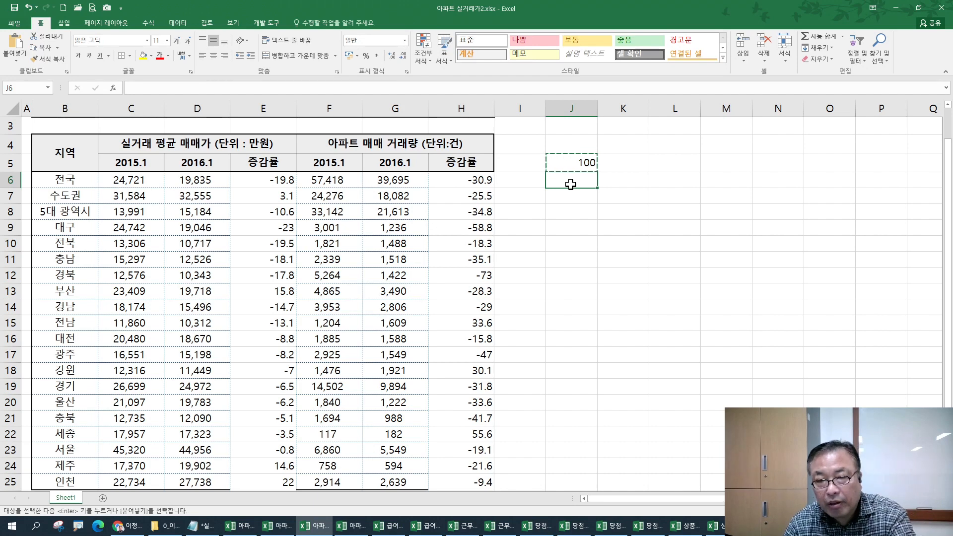
key(Escape)
key(Down)
text(20)
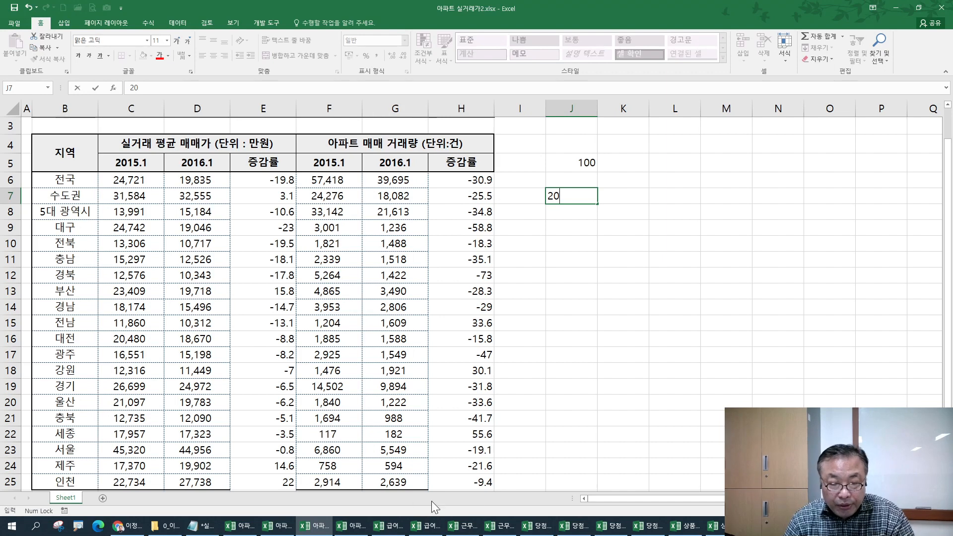
- Compare 급여정산_완성.xlsx with 급여정산.xlsx, then select D5 (4200000) on the 본점 sheet
click(380, 526)
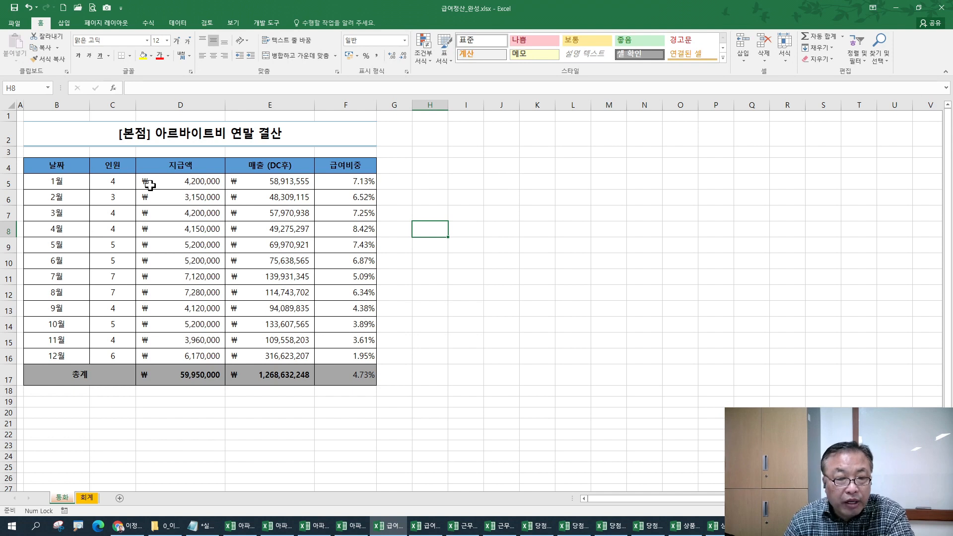
click(63, 497)
click(63, 498)
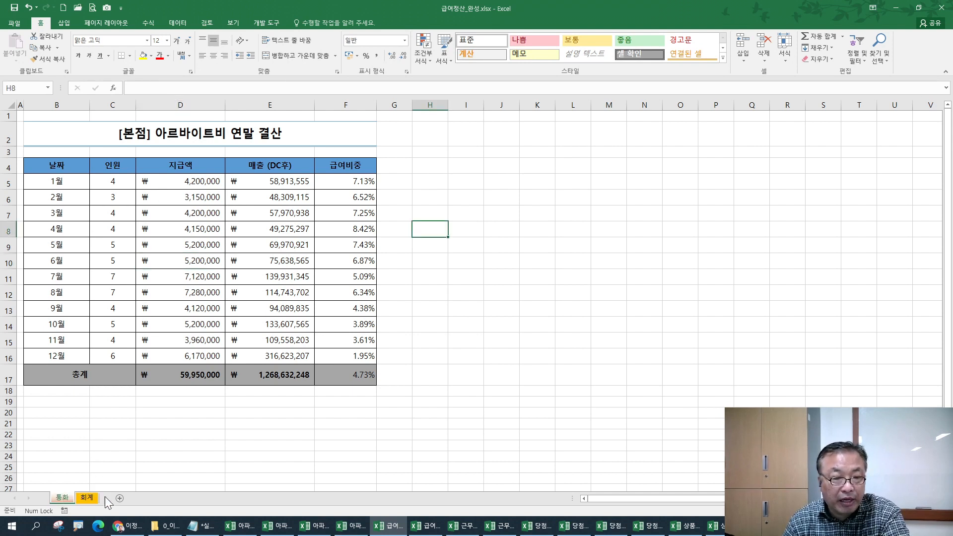
click(430, 526)
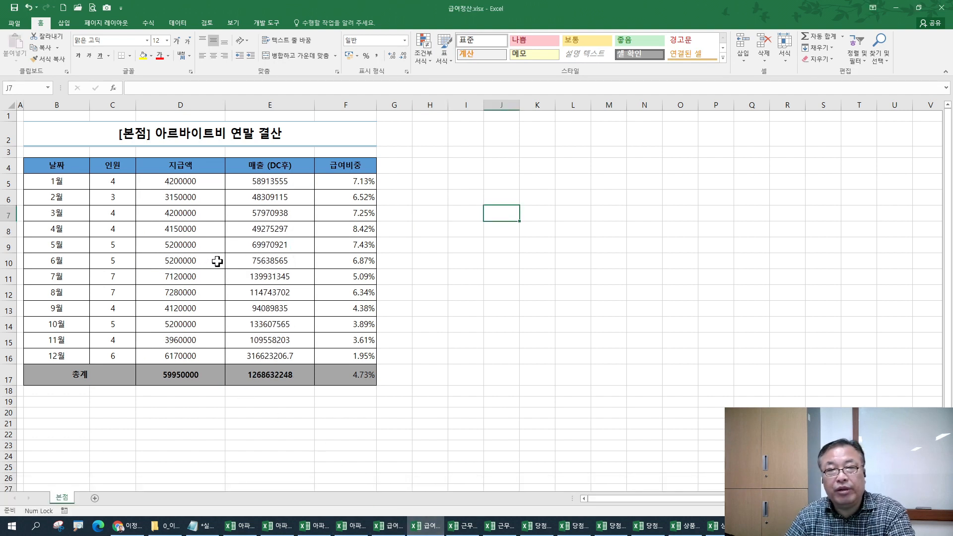
click(385, 530)
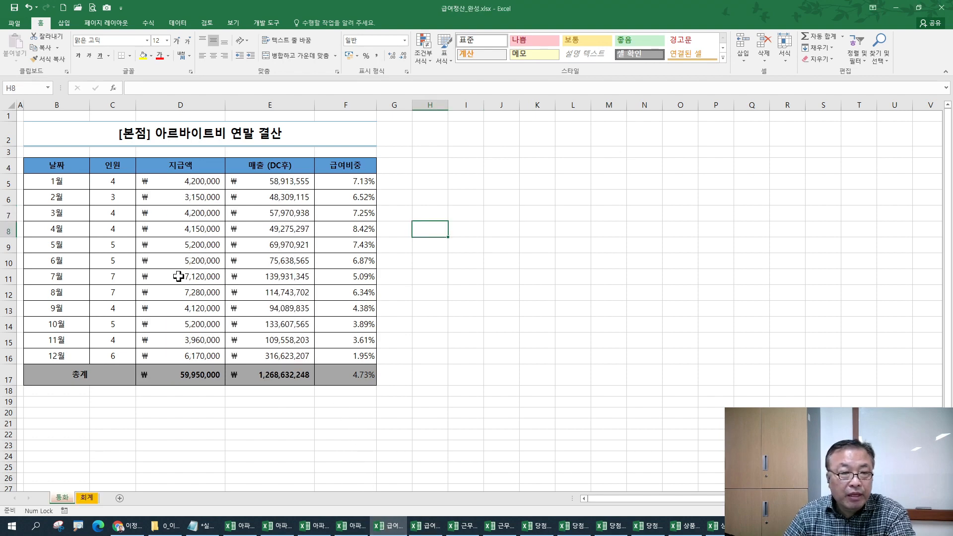
click(425, 526)
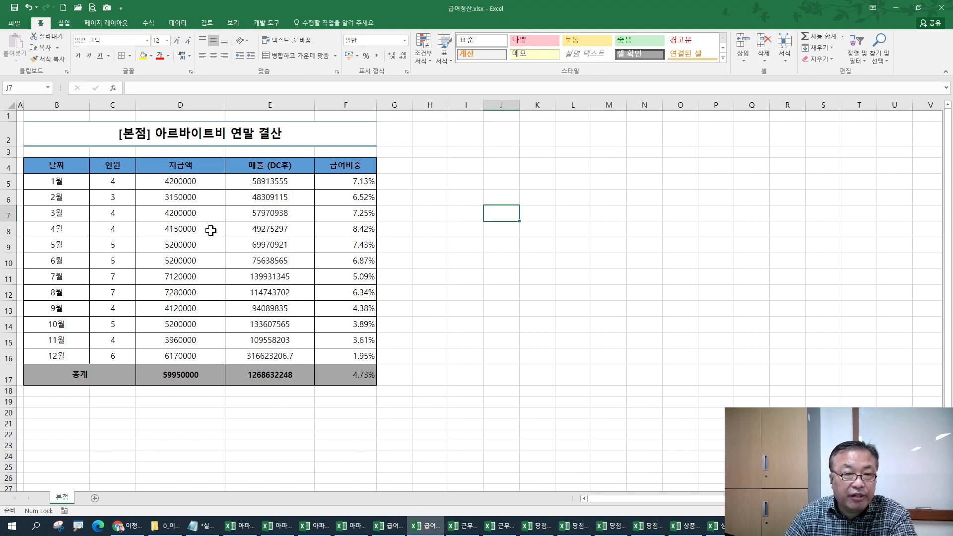
scroll(213, 229, up, 3)
scroll(214, 229, up, 3)
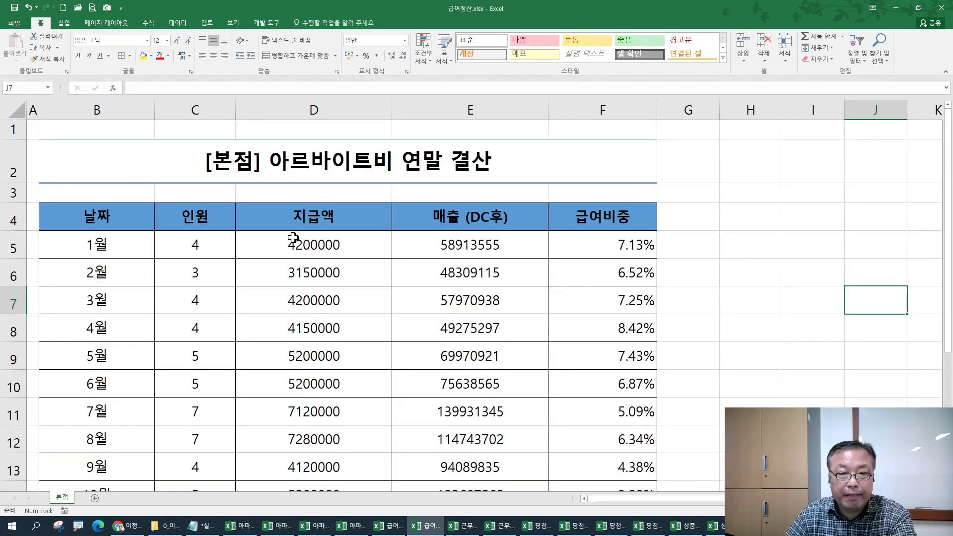
click(295, 245)
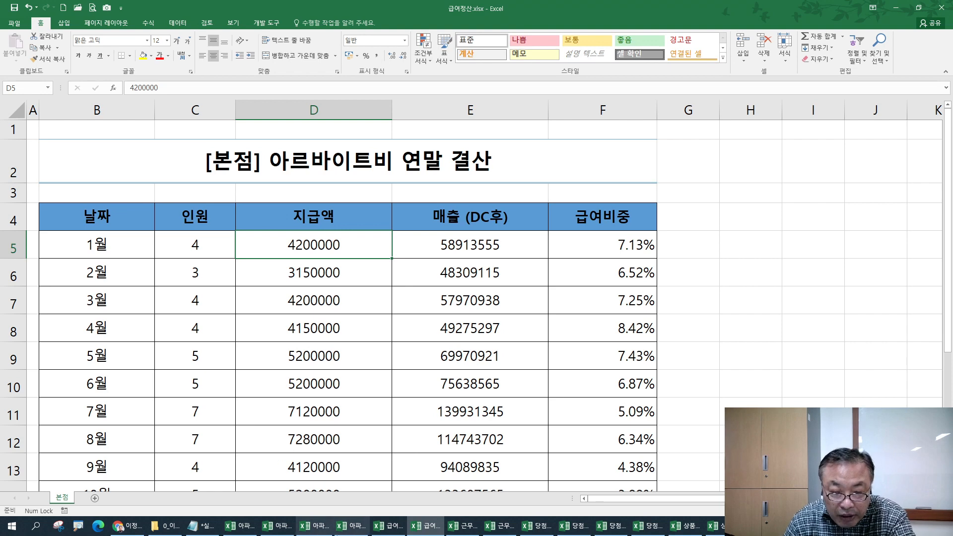
- Select the 지급액 and 매출 amounts down to 총계 and apply comma style and ₩ accounting format
click(388, 526)
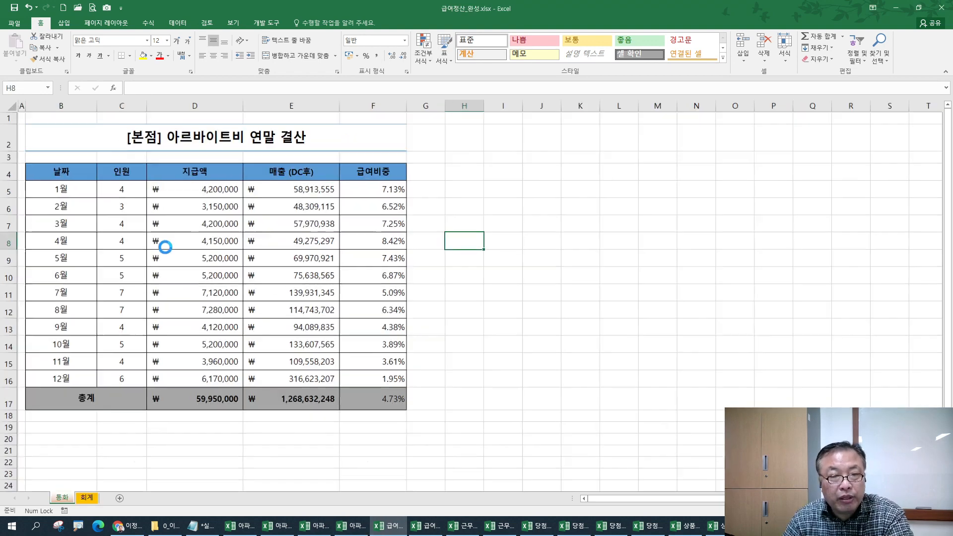
scroll(160, 244, up, 5)
scroll(301, 201, up, 2)
drag(348, 245, 412, 356)
click(426, 525)
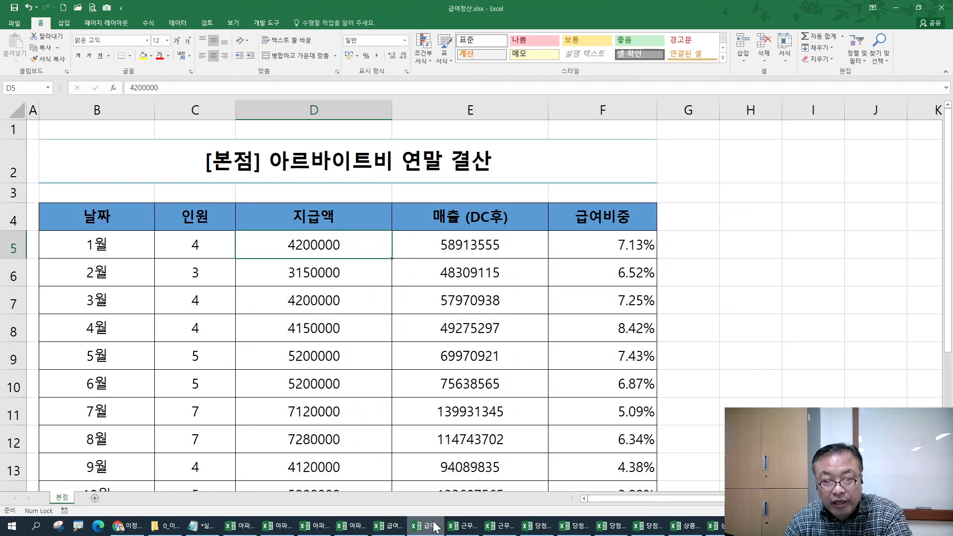
drag(359, 258, 428, 423)
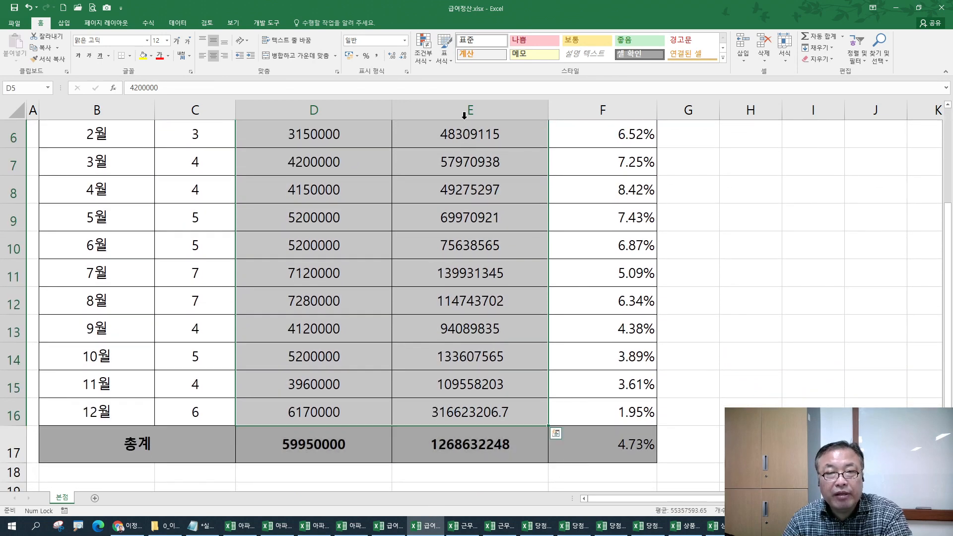
click(377, 55)
scroll(359, 252, up, 2)
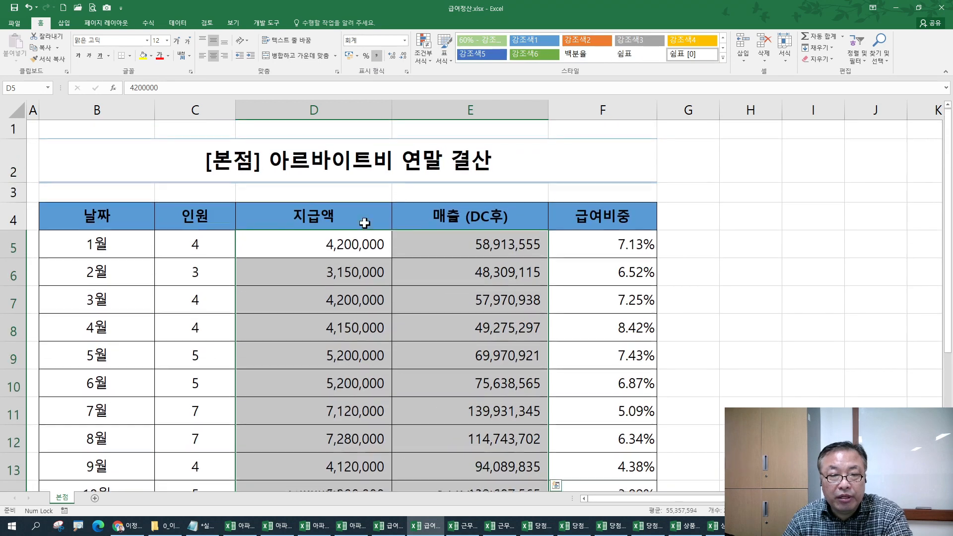
scroll(358, 252, down, 4)
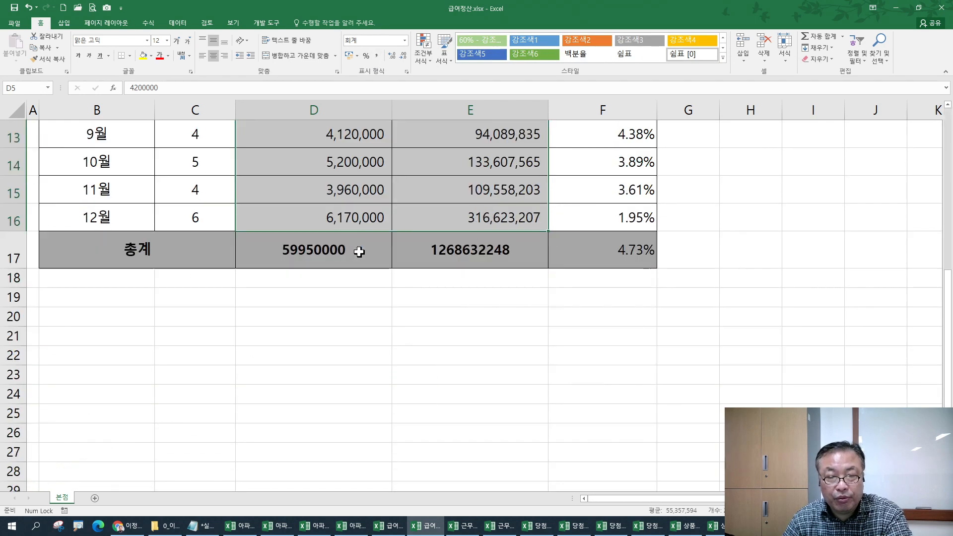
scroll(379, 234, up, 3)
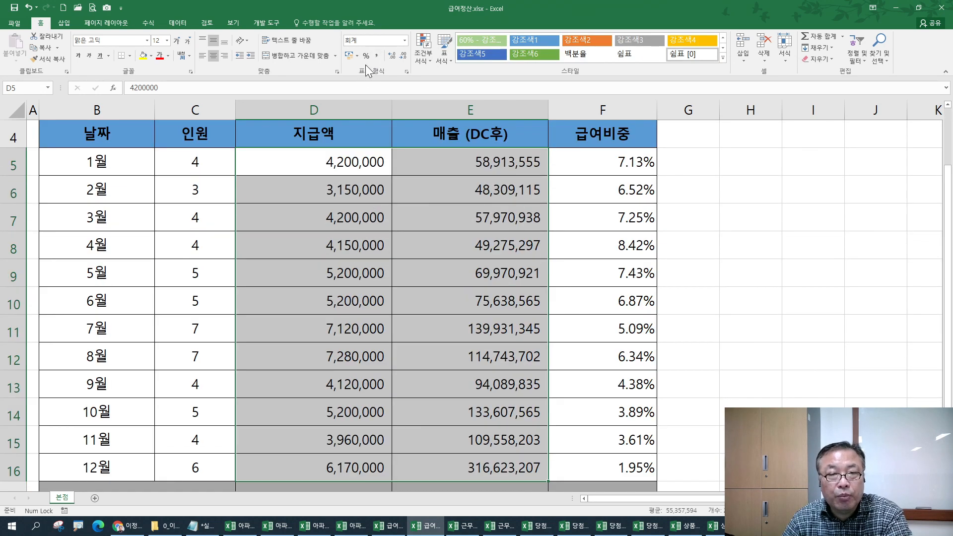
click(349, 55)
- Apply the ₩ accounting format to the two 총계 totals
scroll(287, 257, down, 4)
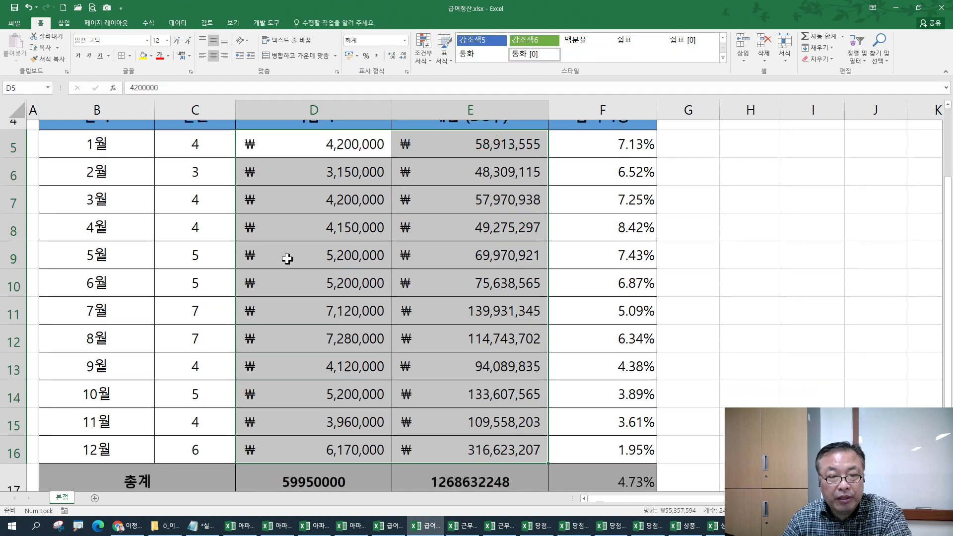
drag(289, 166, 410, 166)
click(346, 54)
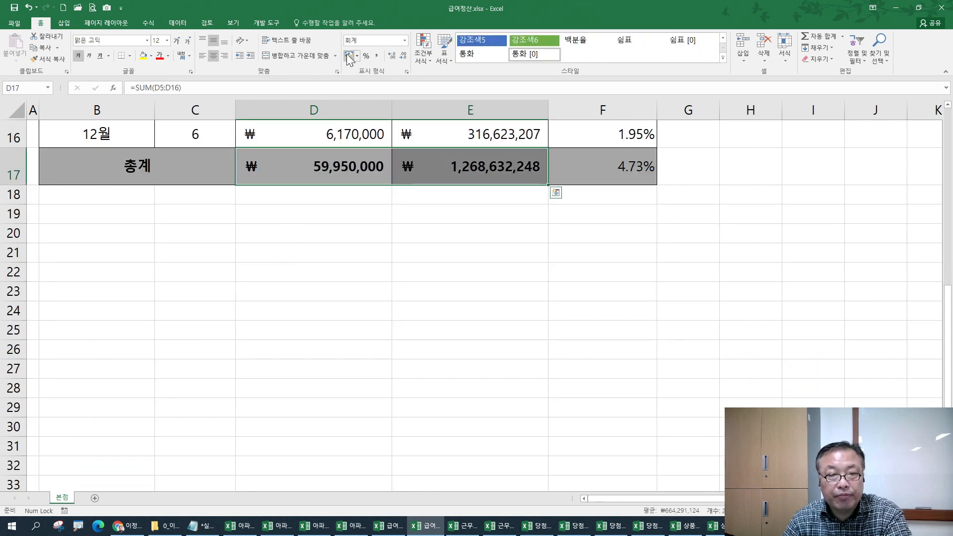
scroll(346, 202, up, 3)
scroll(346, 203, up, 2)
- Reset the amounts to plain number format, then reapply comma style and ₩ accounting format
drag(304, 241, 466, 433)
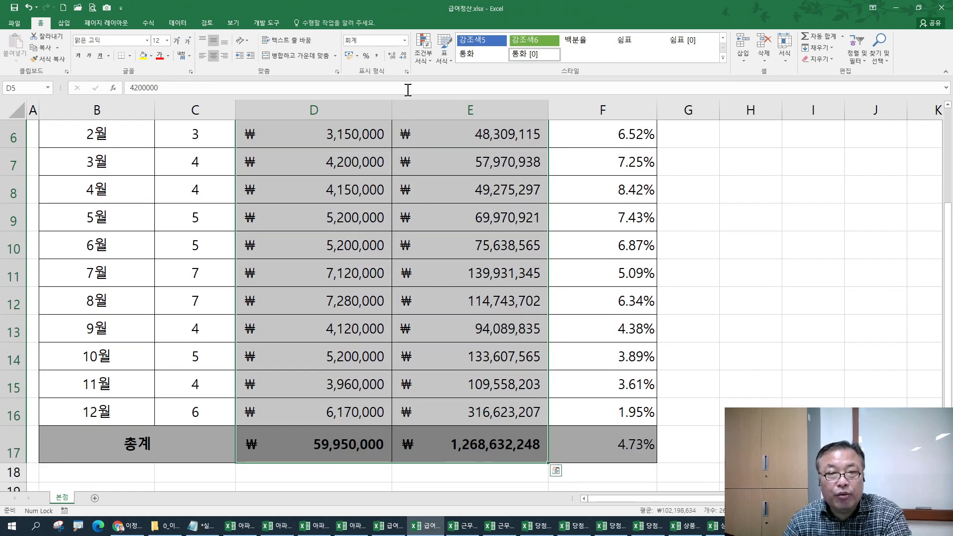
click(405, 40)
click(391, 76)
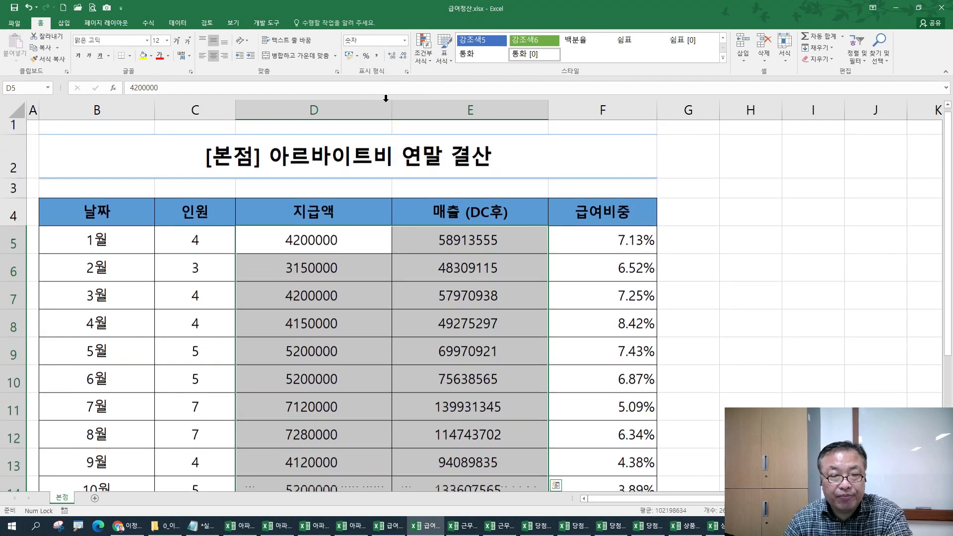
scroll(332, 239, down, 4)
scroll(332, 239, up, 4)
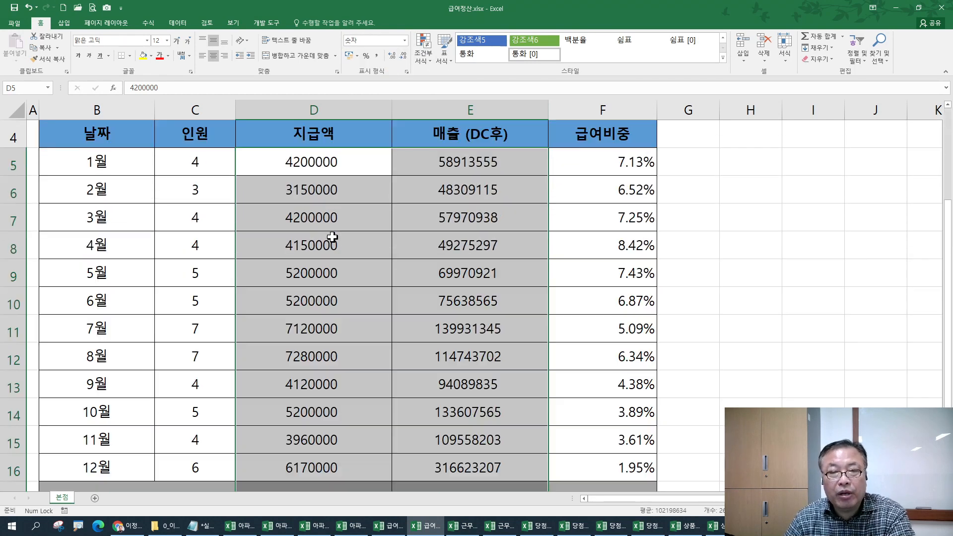
click(376, 55)
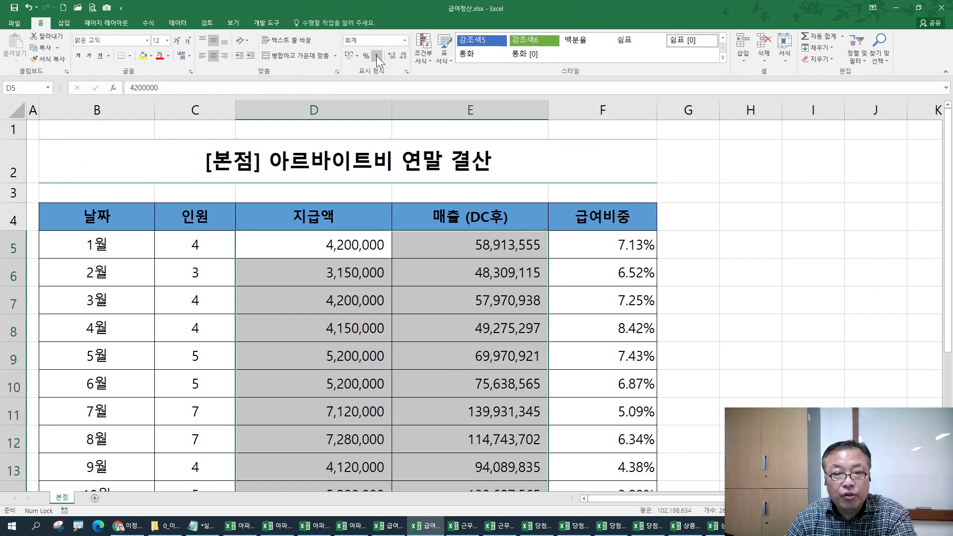
scroll(345, 246, down, 4)
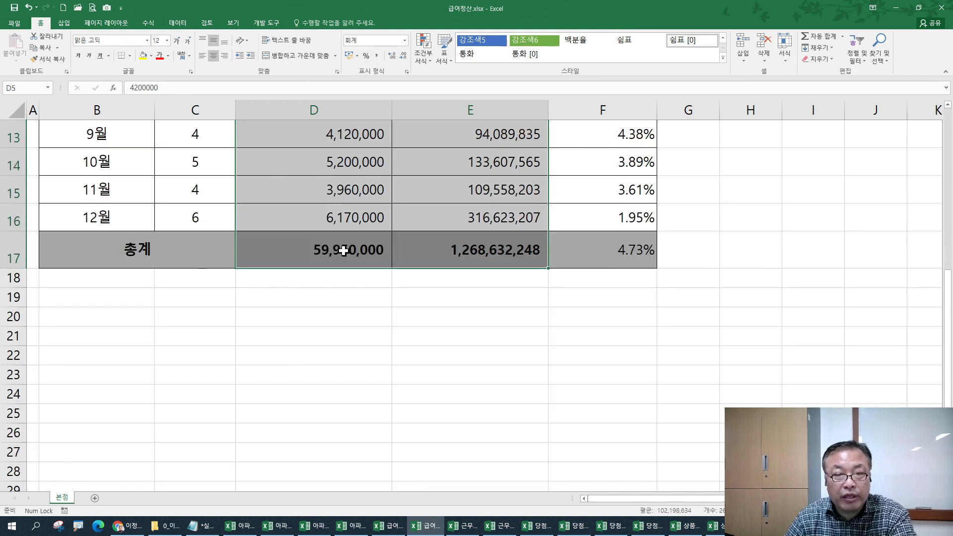
scroll(343, 252, up, 4)
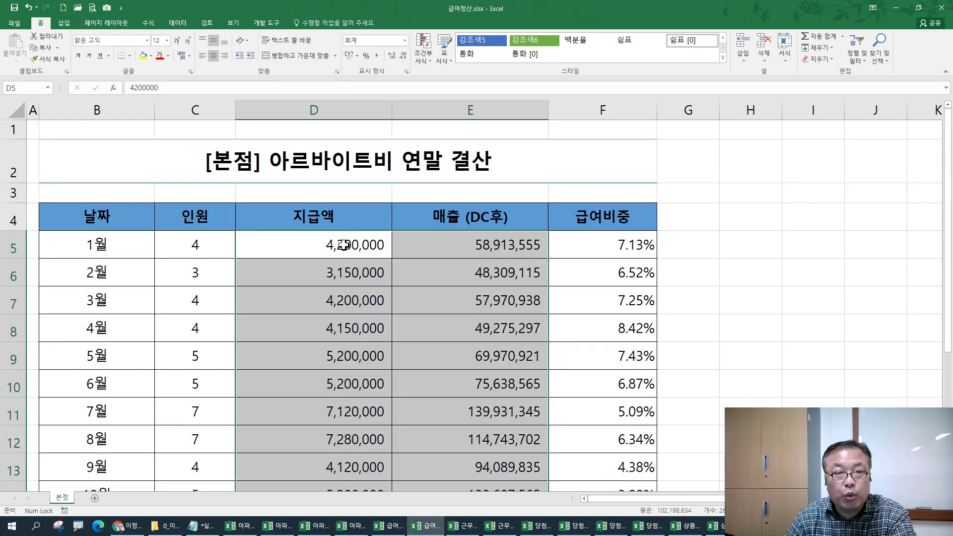
click(350, 55)
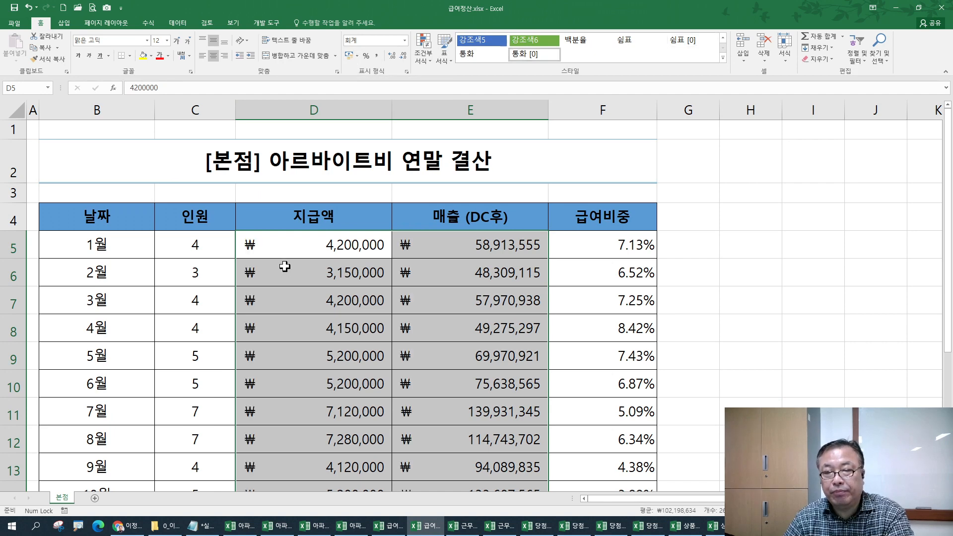
scroll(283, 268, down, 3)
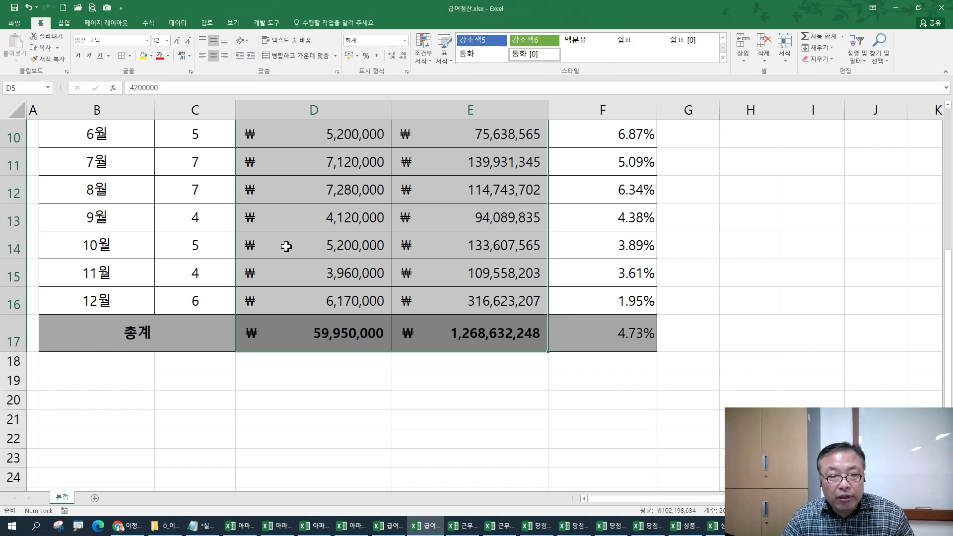
scroll(320, 284, up, 3)
- Undo the ₩ accounting format and thousands separators on the amounts
key(ctrl+z)
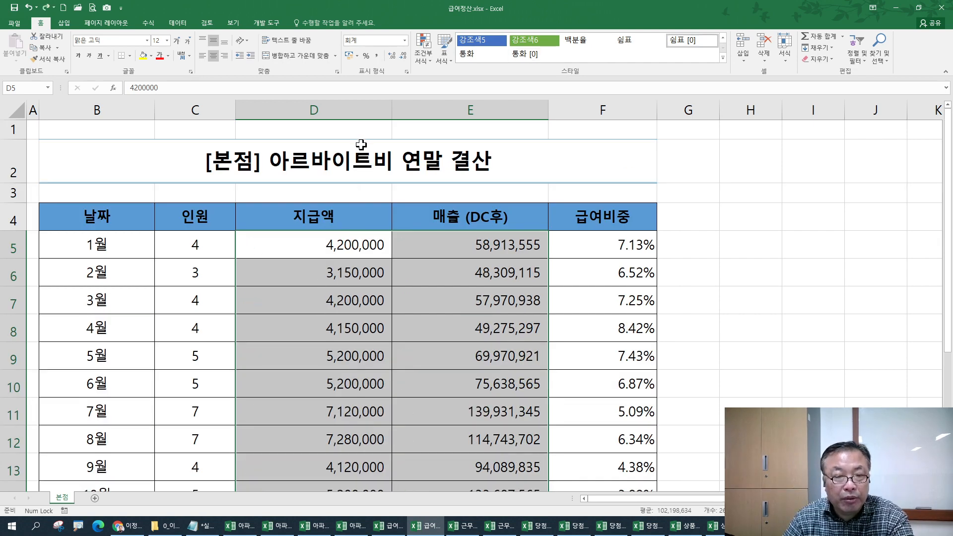
key(ctrl+z)
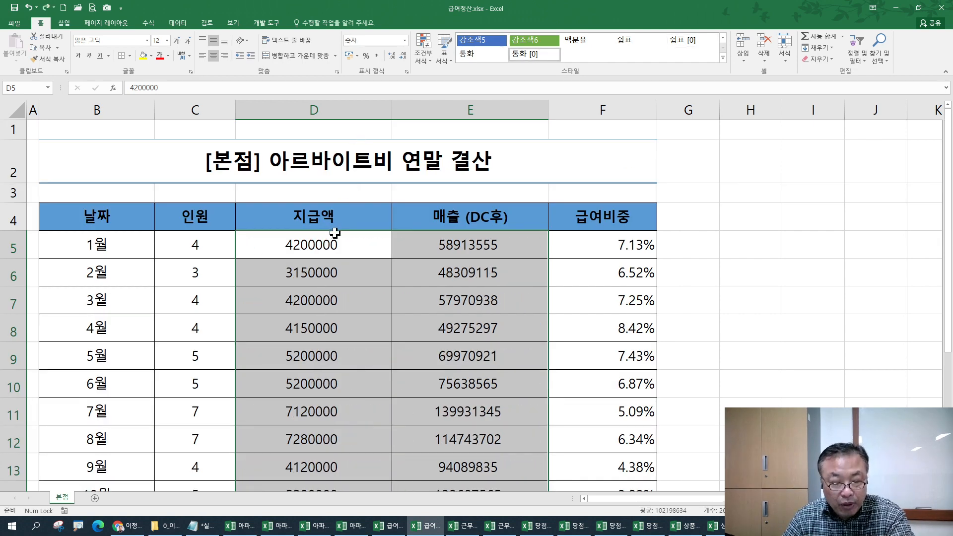
key(ctrl+1)
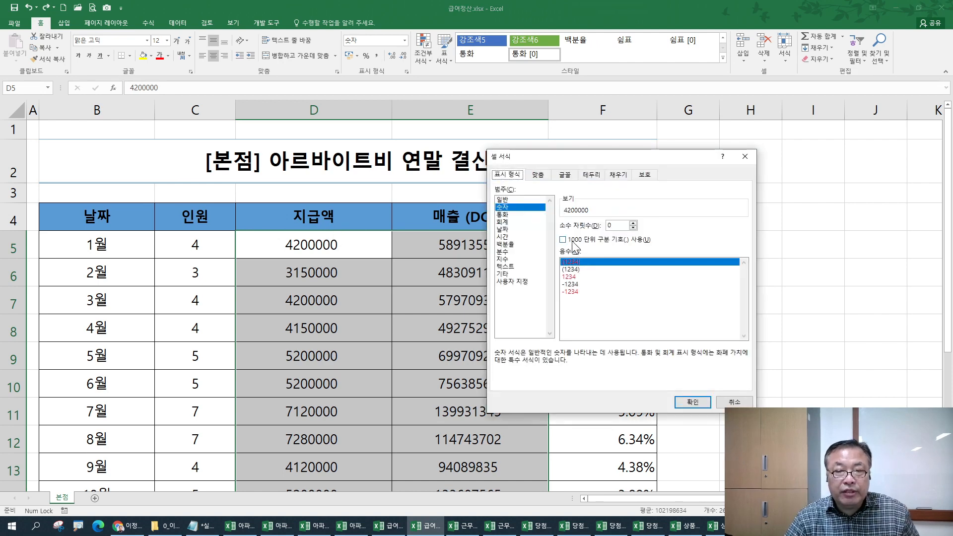
click(745, 156)
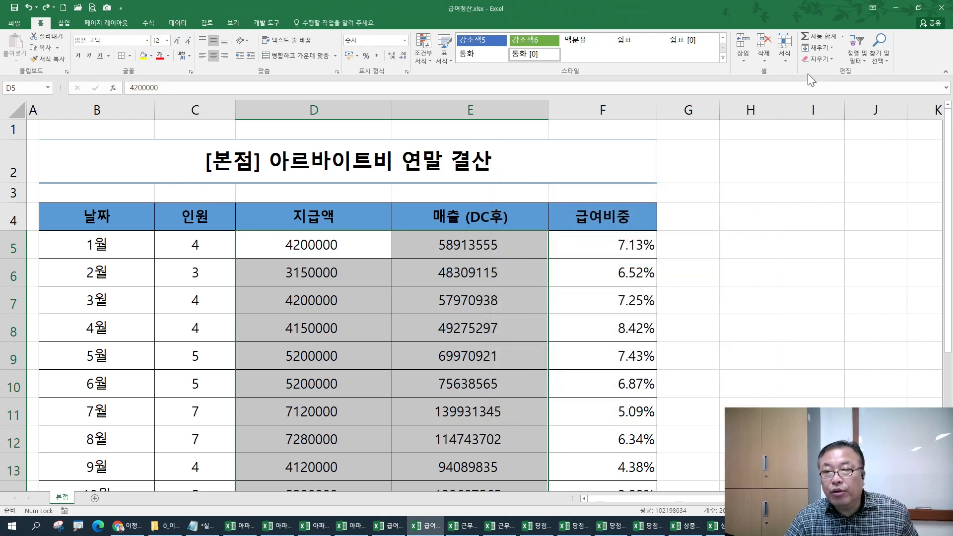
click(784, 49)
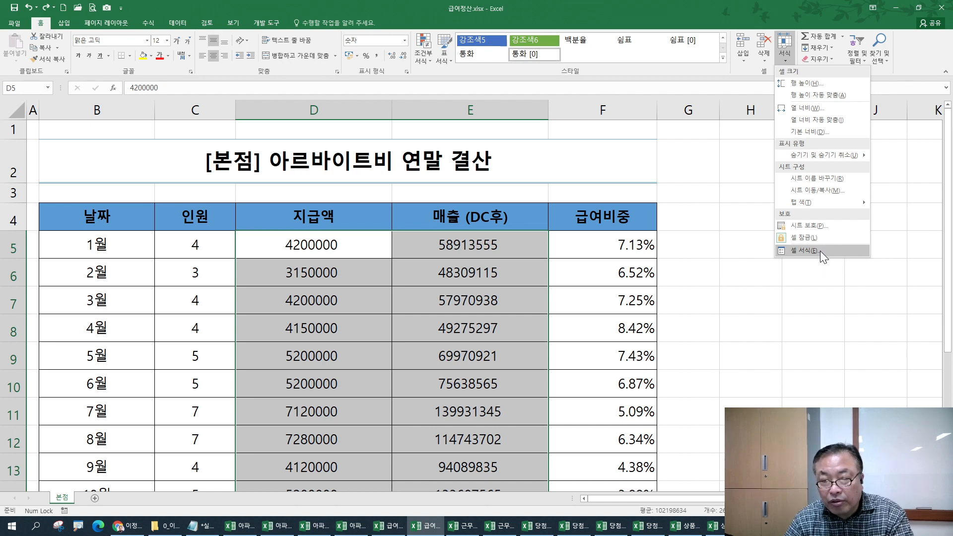
- Apply the ₩ 통화 currency format to the amounts through Format Cells
right_click(310, 244)
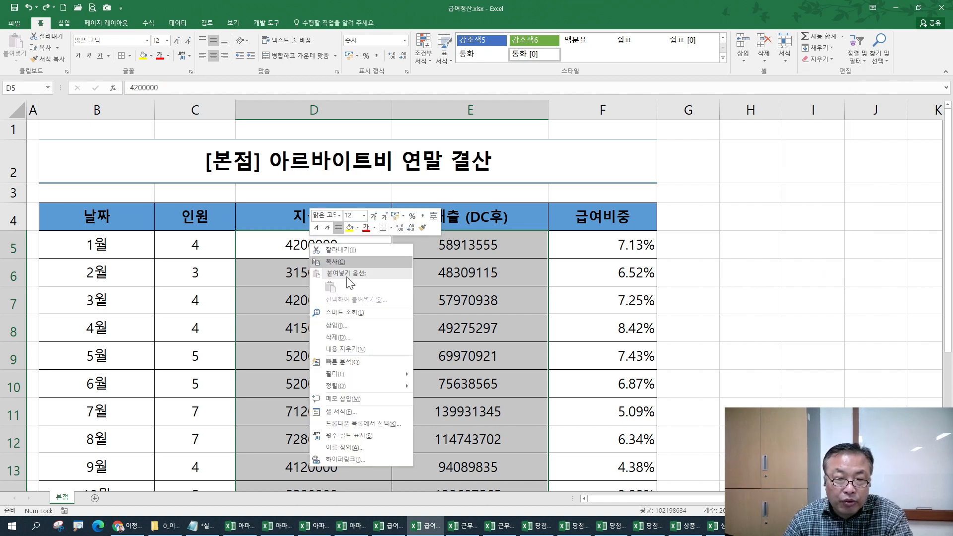
click(335, 412)
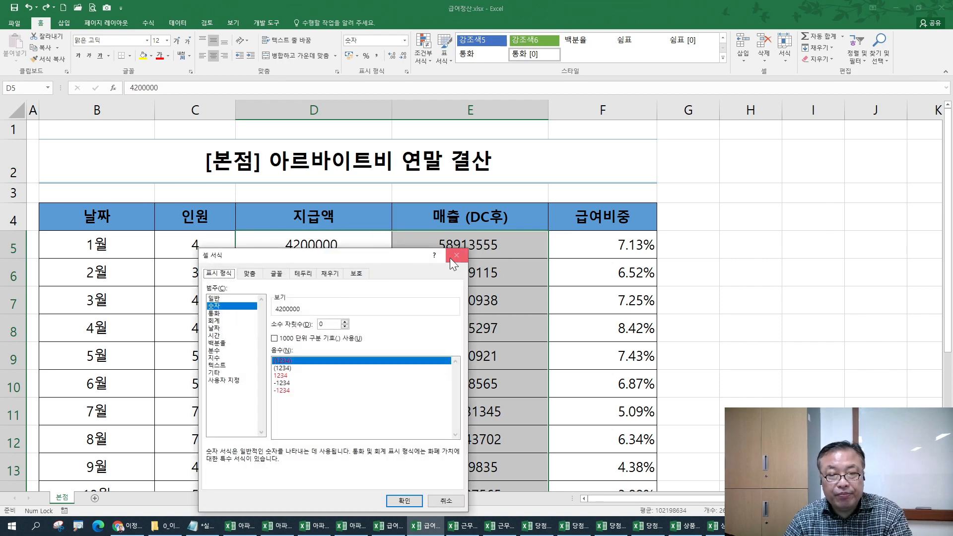
click(453, 254)
key(ctrl+1)
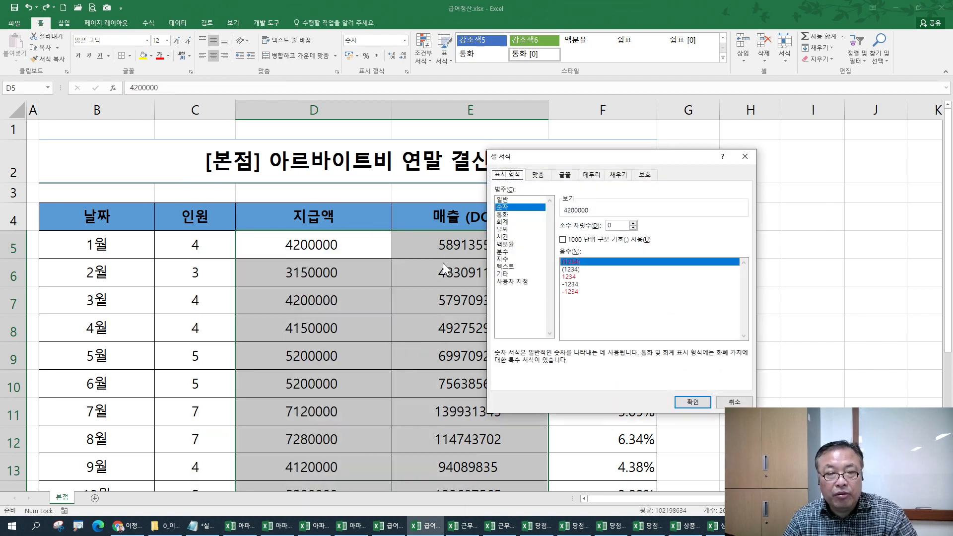
click(511, 215)
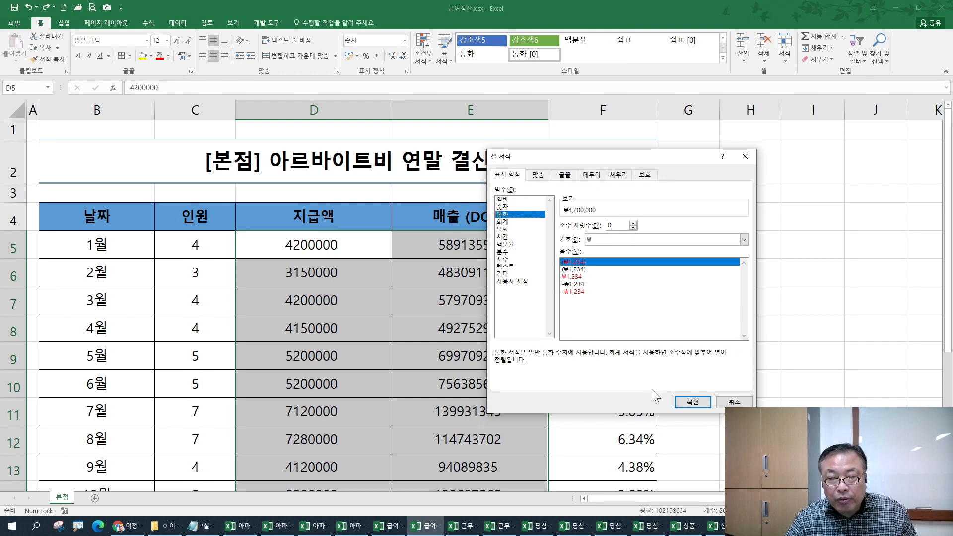
click(692, 402)
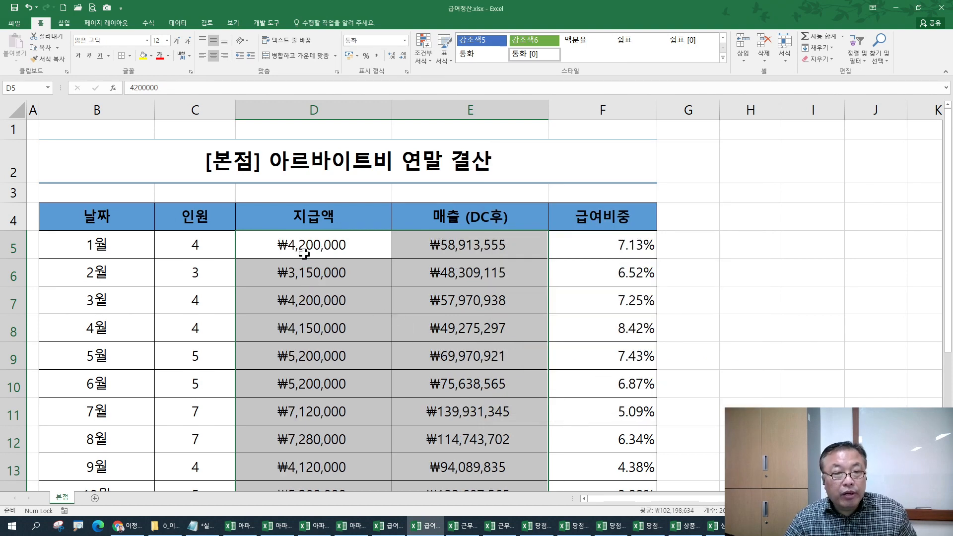
- Switch the amounts to 회계 accounting format, then back to 통화 currency format
key(ctrl+1)
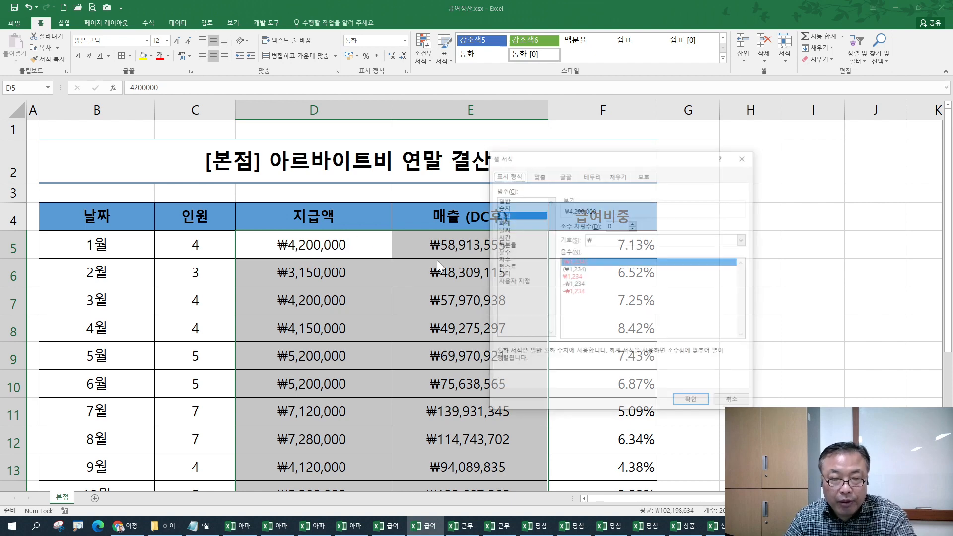
click(502, 221)
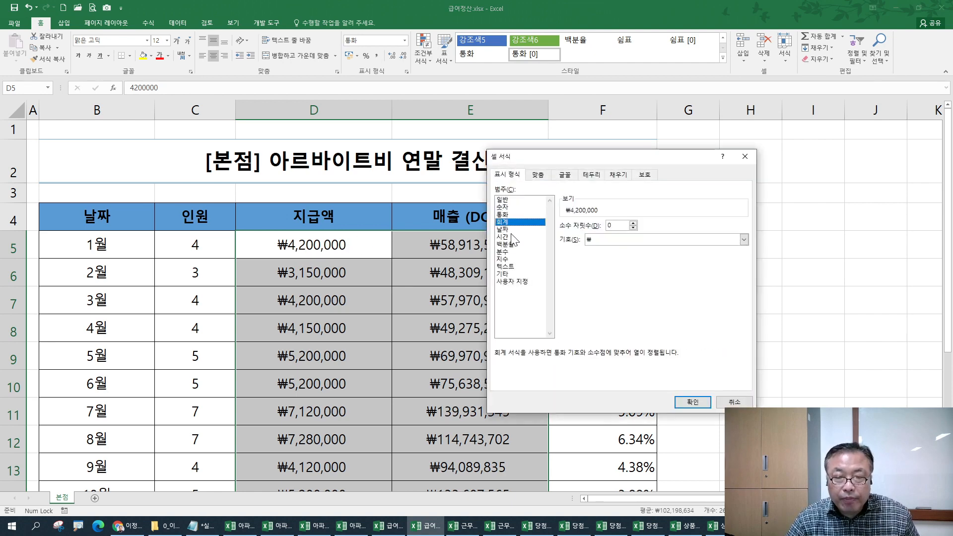
click(693, 401)
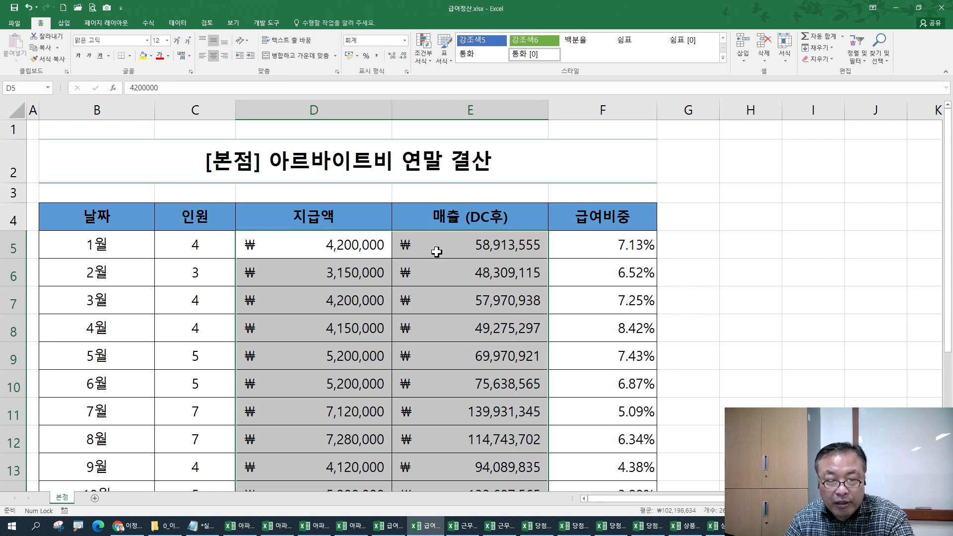
key(ctrl+1)
click(503, 213)
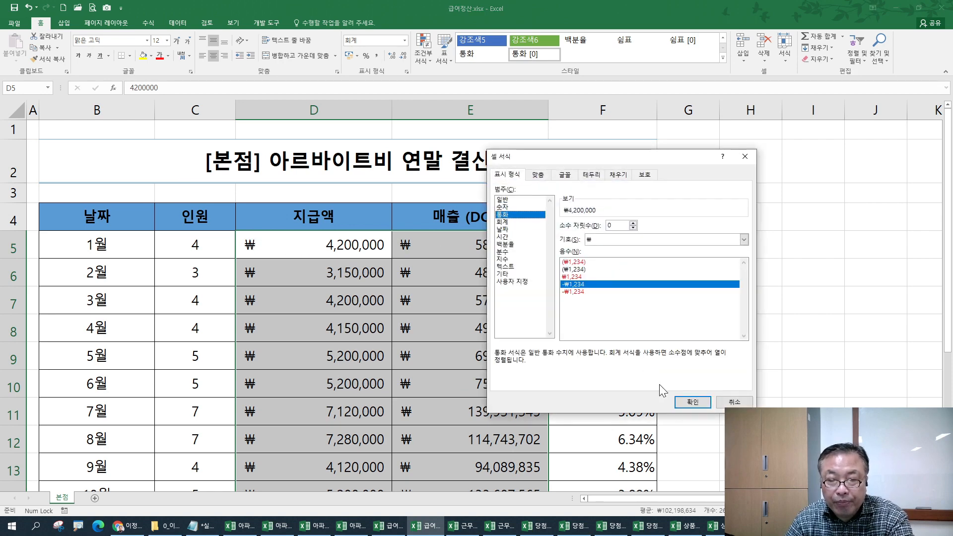
click(692, 401)
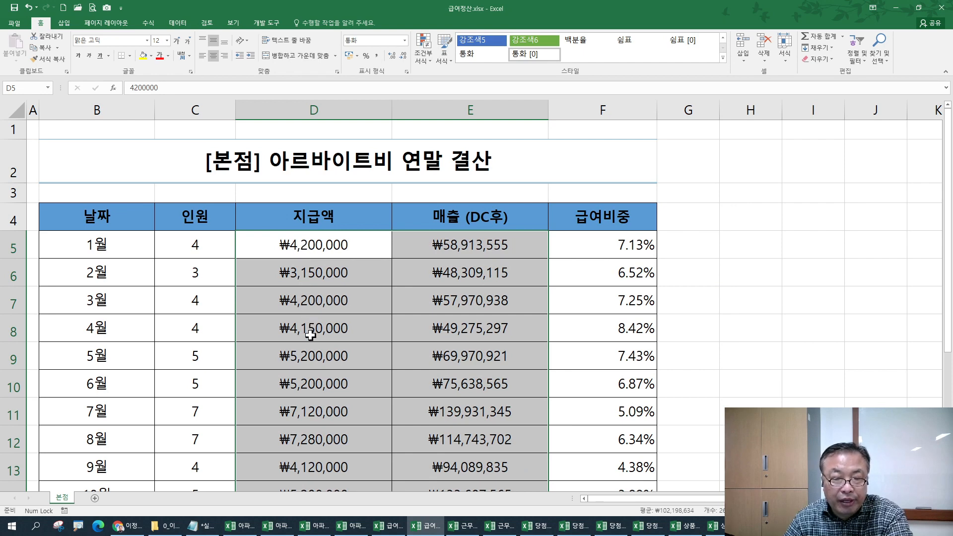
scroll(473, 366, down, 1)
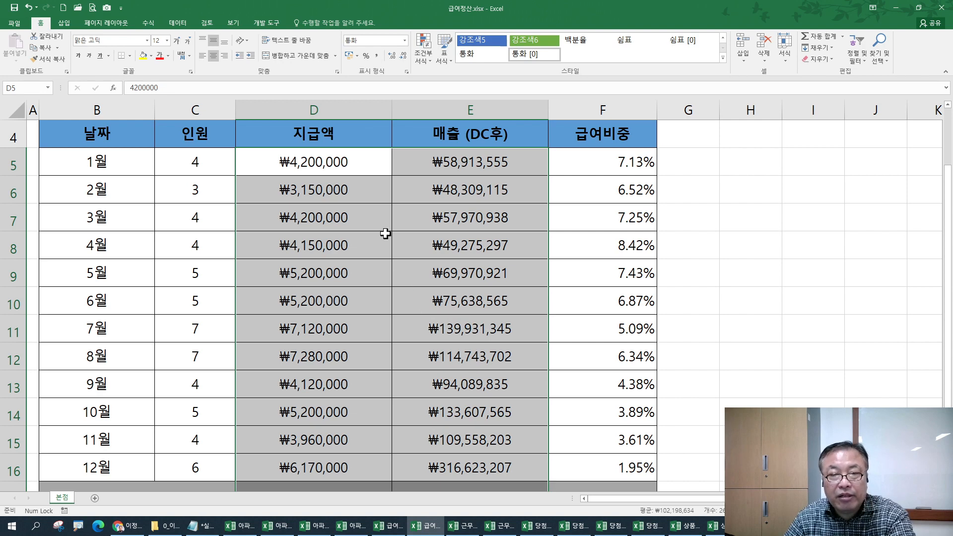
- Apply the 회계 accounting format to the amounts in D5:E16 and deselect
key(ctrl+1)
click(503, 223)
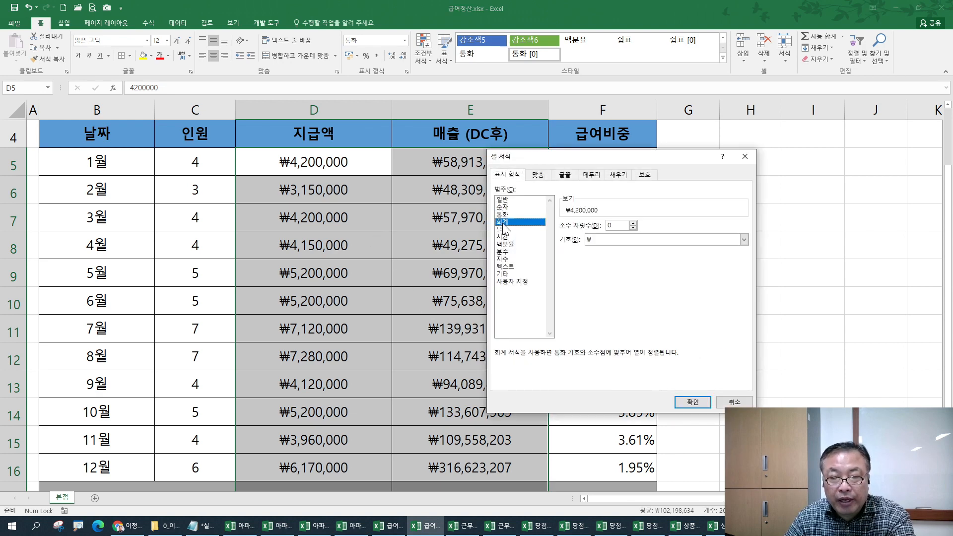
drag(516, 156, 450, 122)
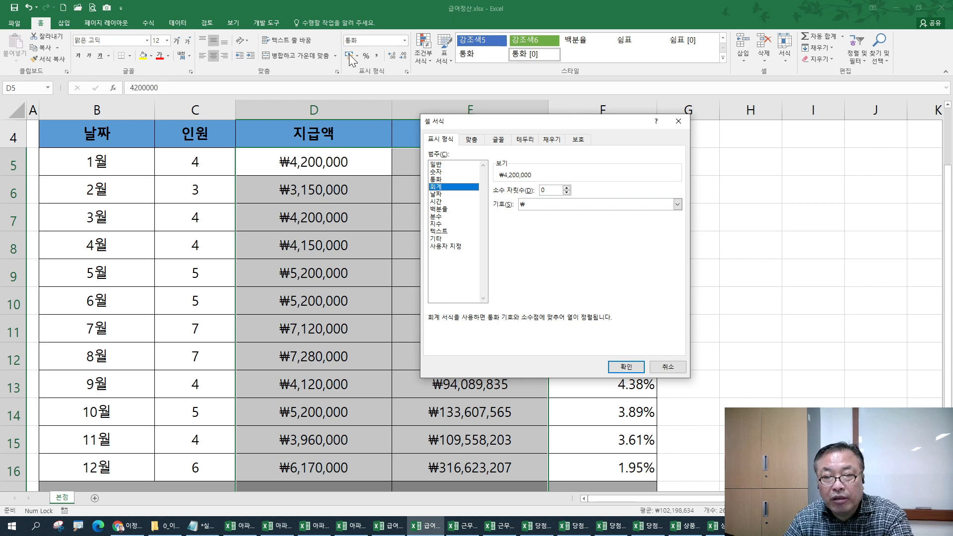
key(Return)
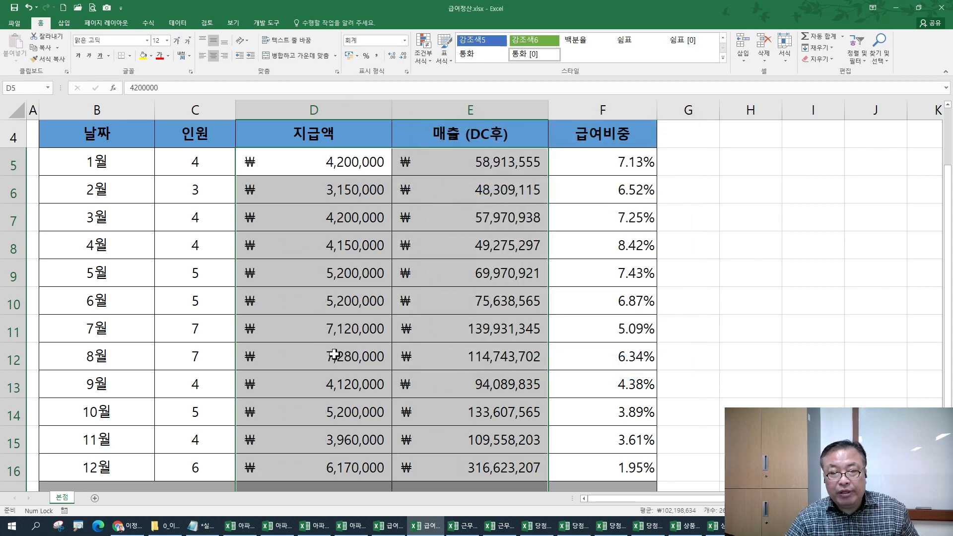
scroll(332, 352, down, 3)
click(306, 274)
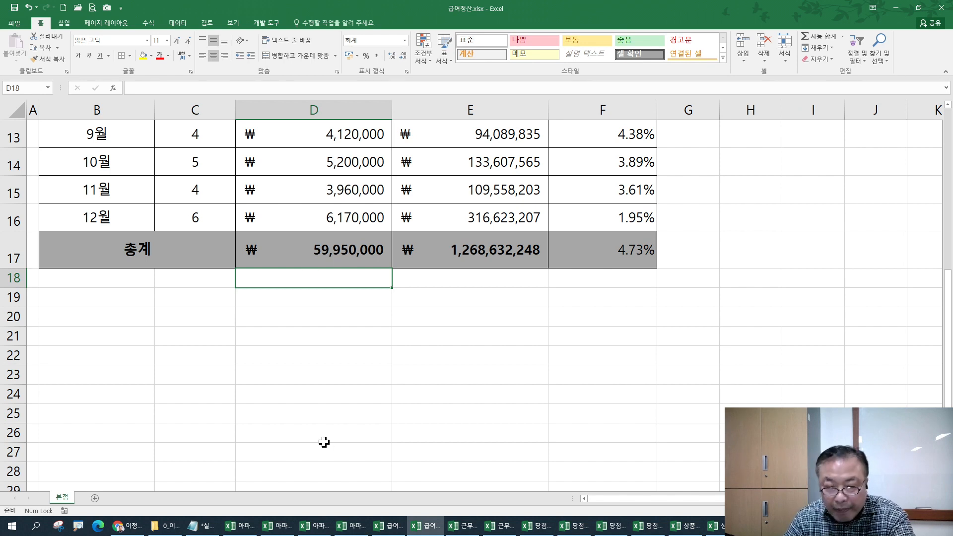
- Switch past the 근무일지 work-log workbooks to the 당첨자 주민번호.xlsx winner list
click(471, 528)
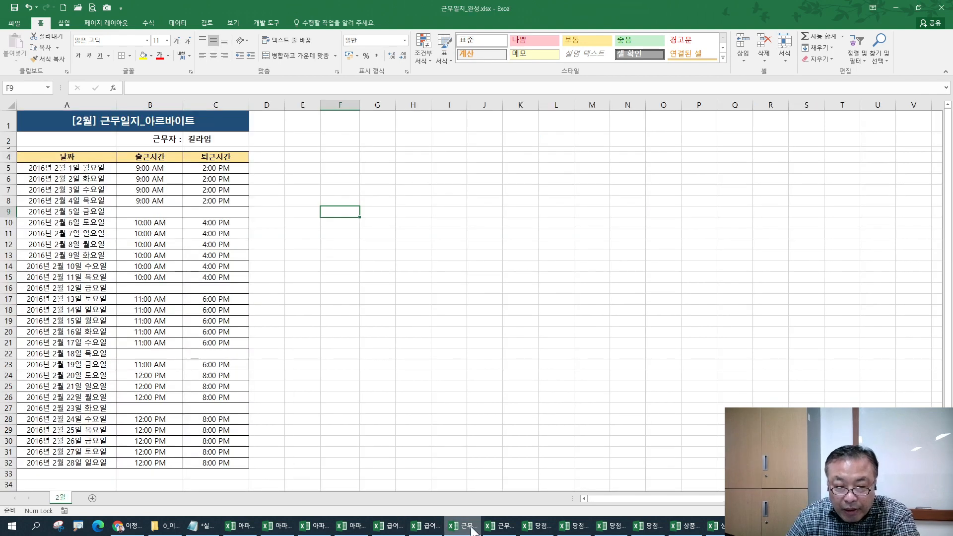
click(502, 529)
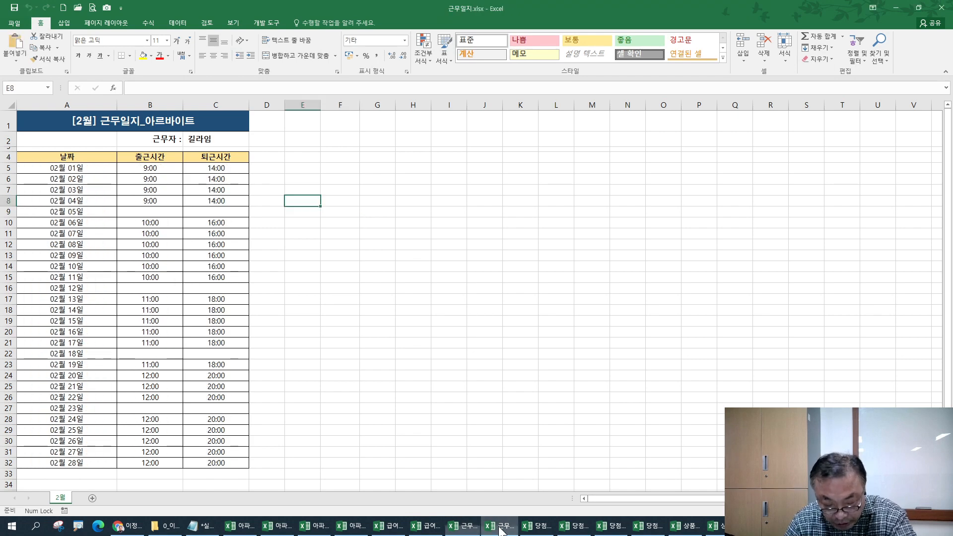
click(538, 529)
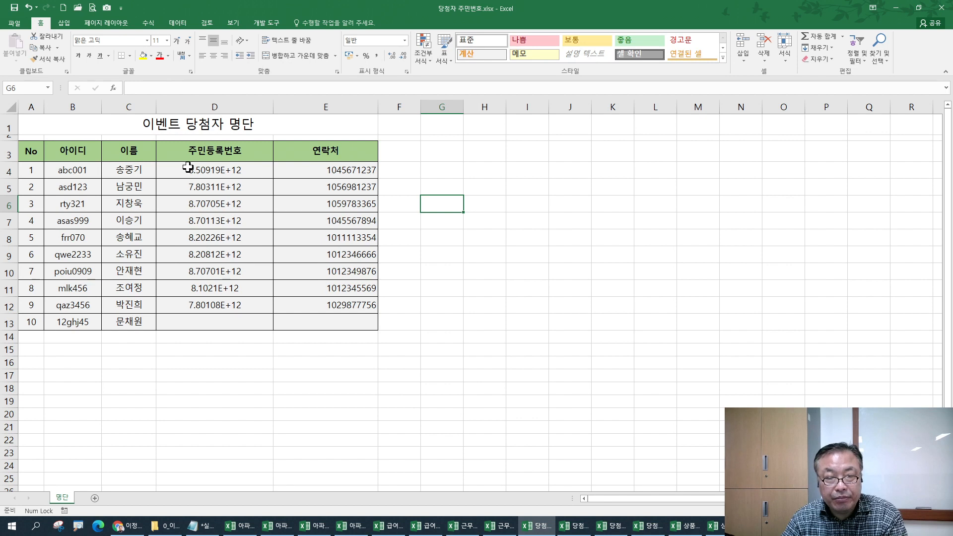
click(574, 529)
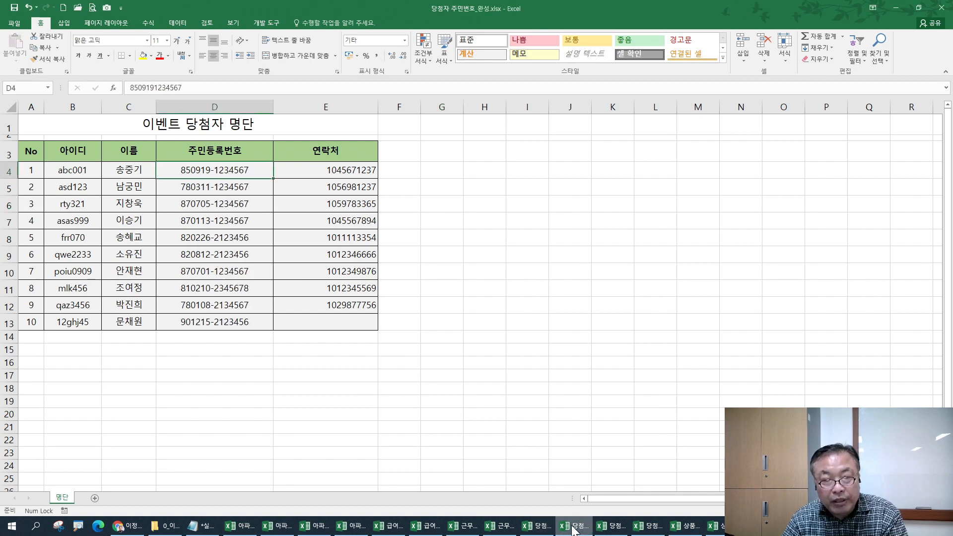
drag(209, 170, 214, 319)
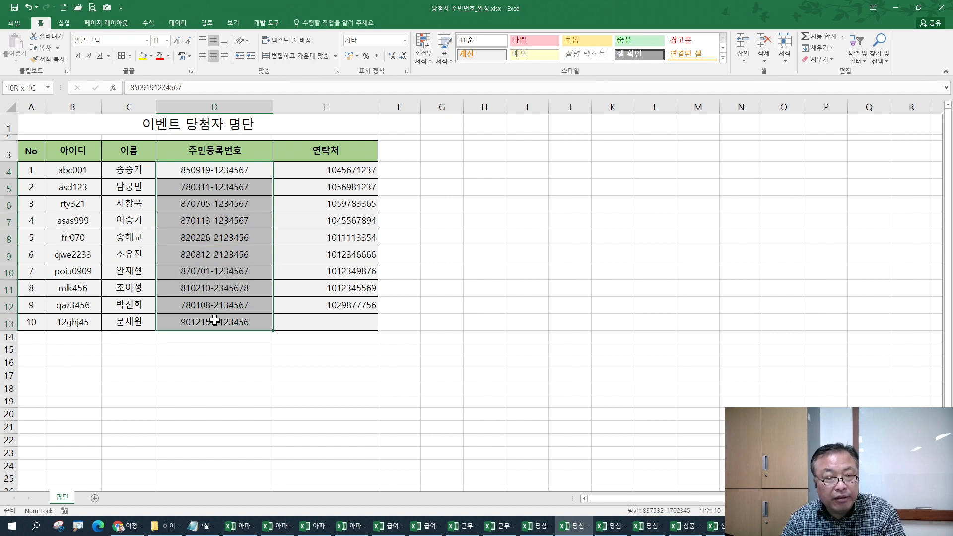
click(534, 527)
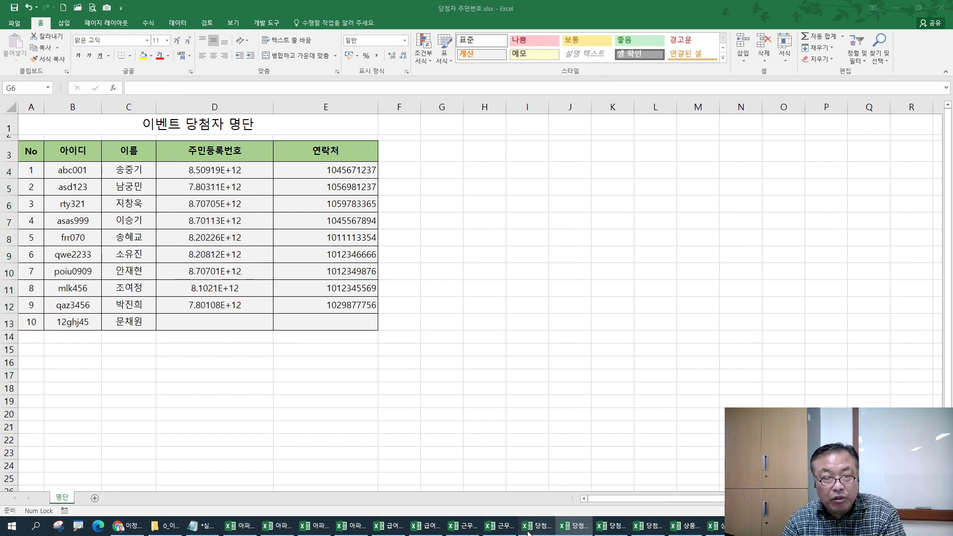
click(195, 171)
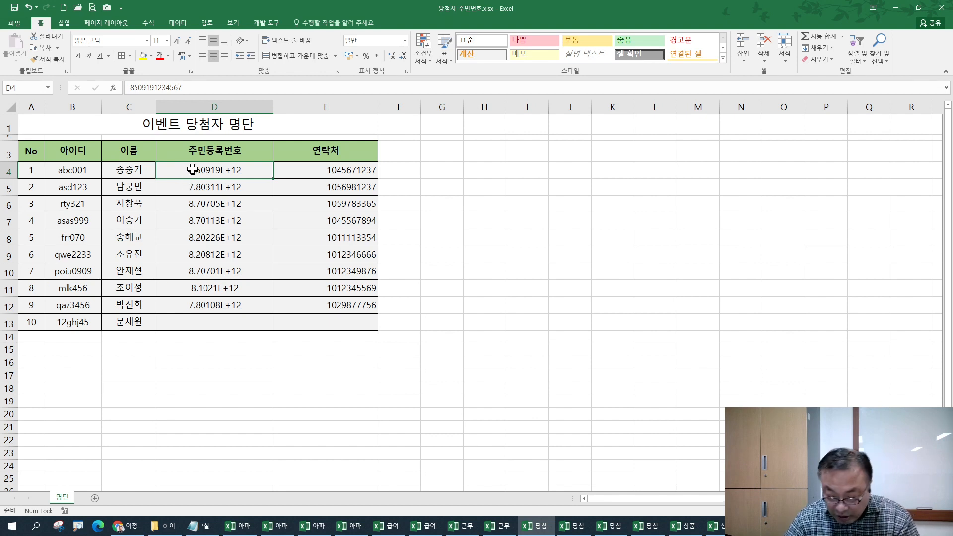
- Show the registration numbers in D4:D13 as full 13-digit 숫자 values
drag(193, 170, 210, 318)
click(405, 40)
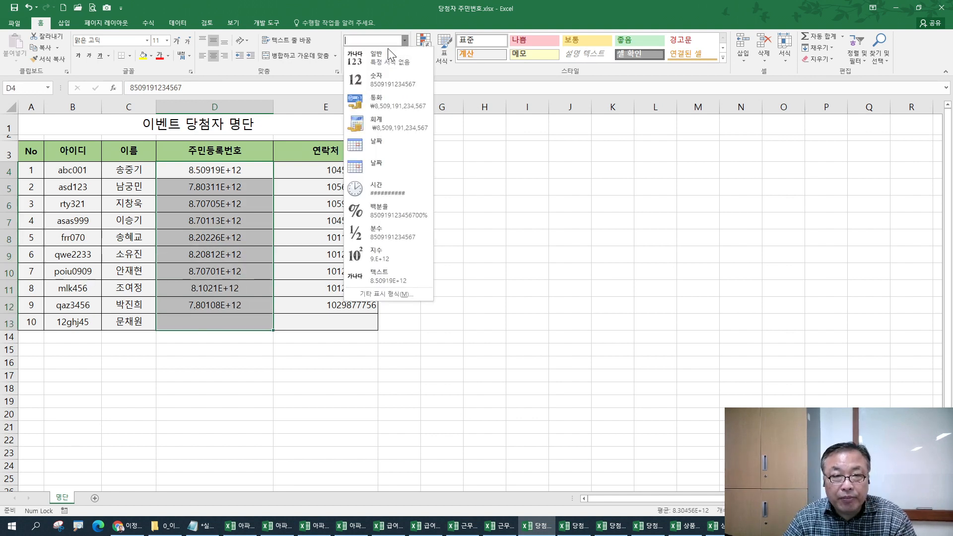
click(372, 80)
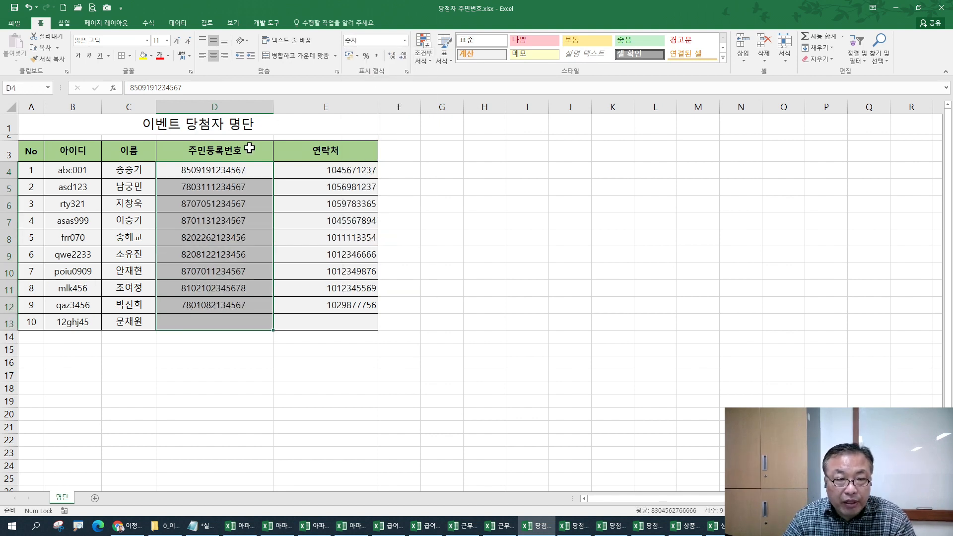
- Try typing hyphens into D4 and D5, then undo and reselect D4:D13
double_click(213, 170)
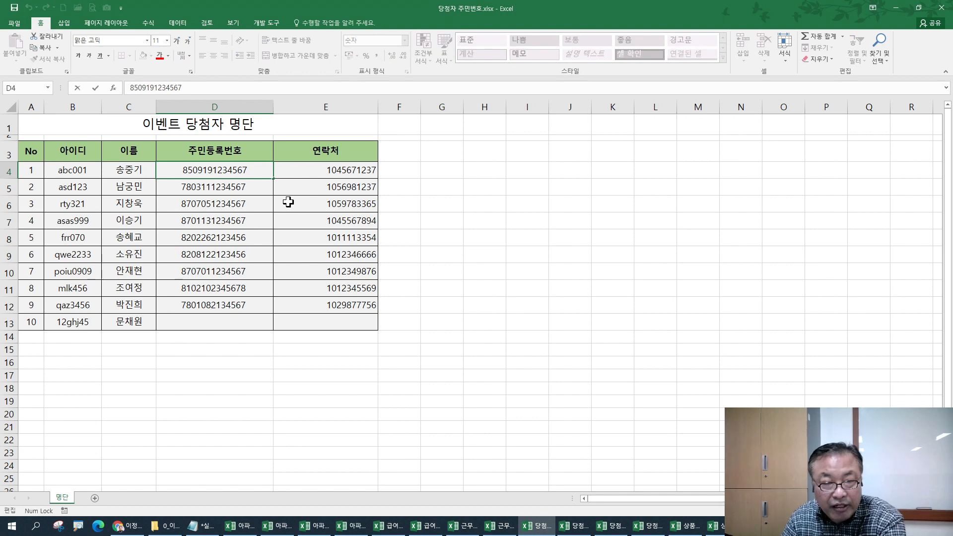
text(-)
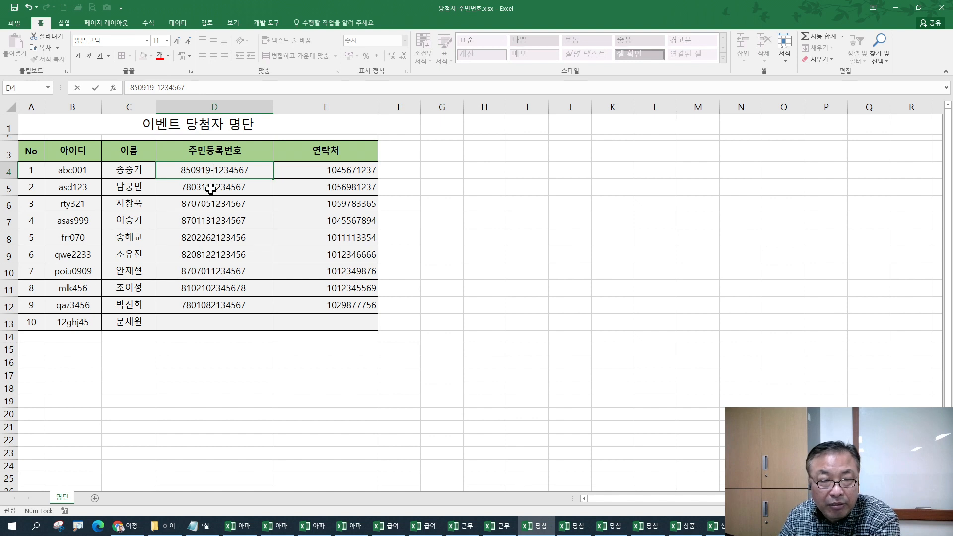
click(240, 188)
double_click(242, 190)
text(-)
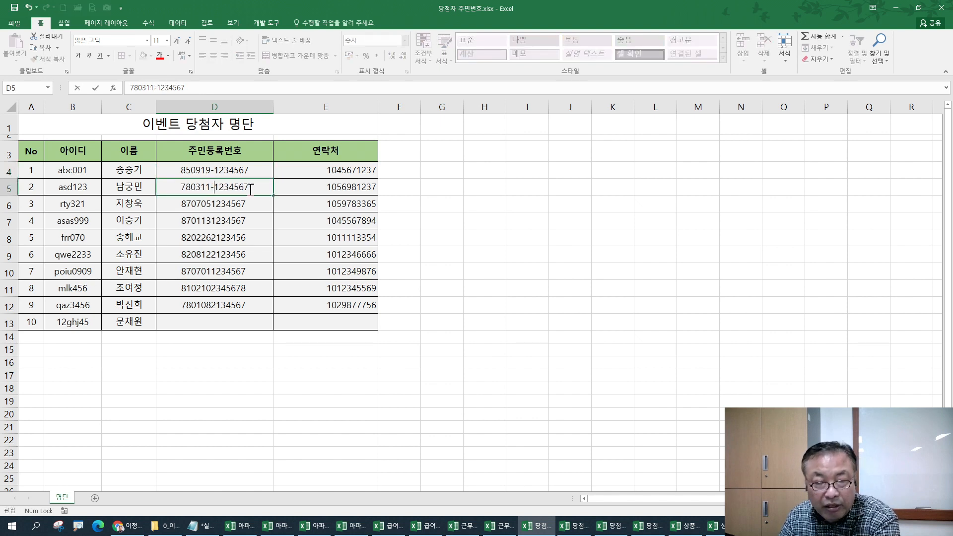
key(Escape)
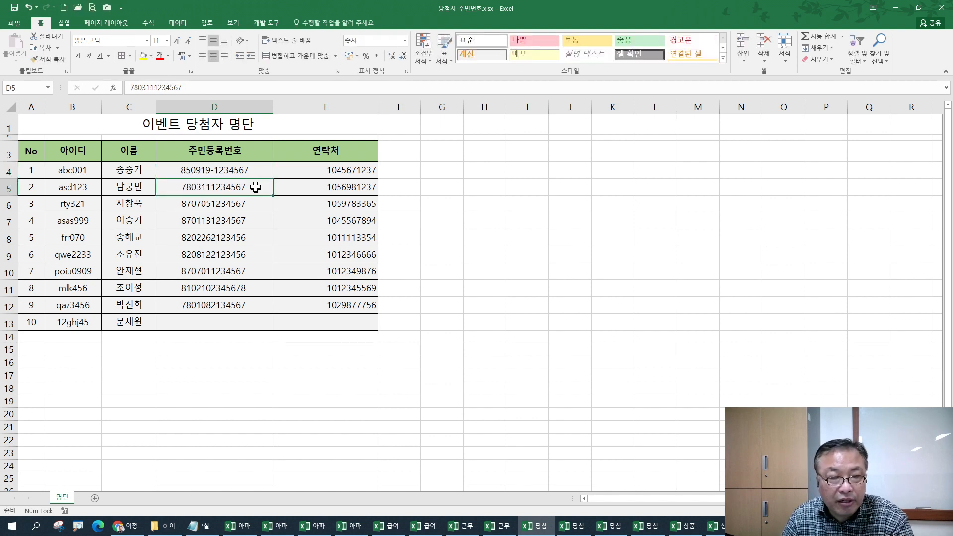
key(ctrl+z)
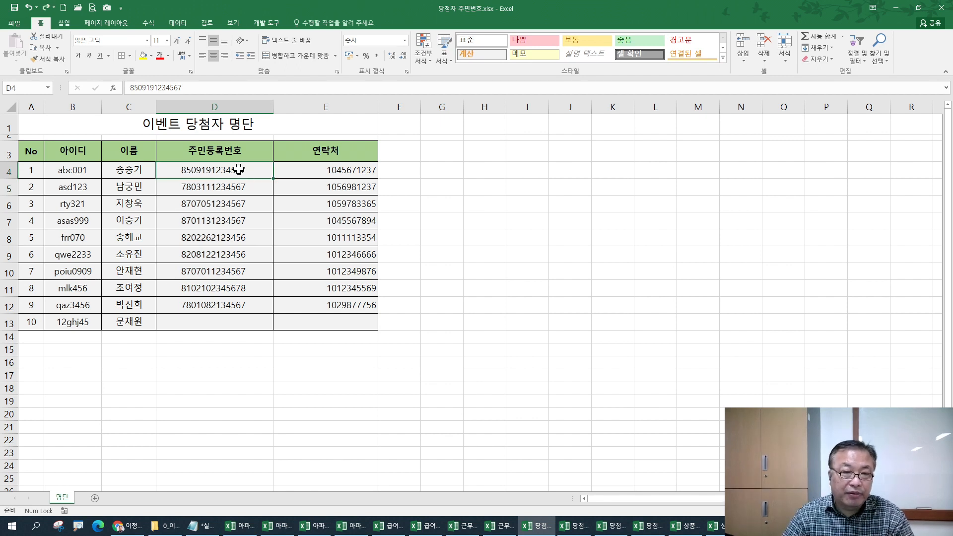
drag(239, 170, 232, 323)
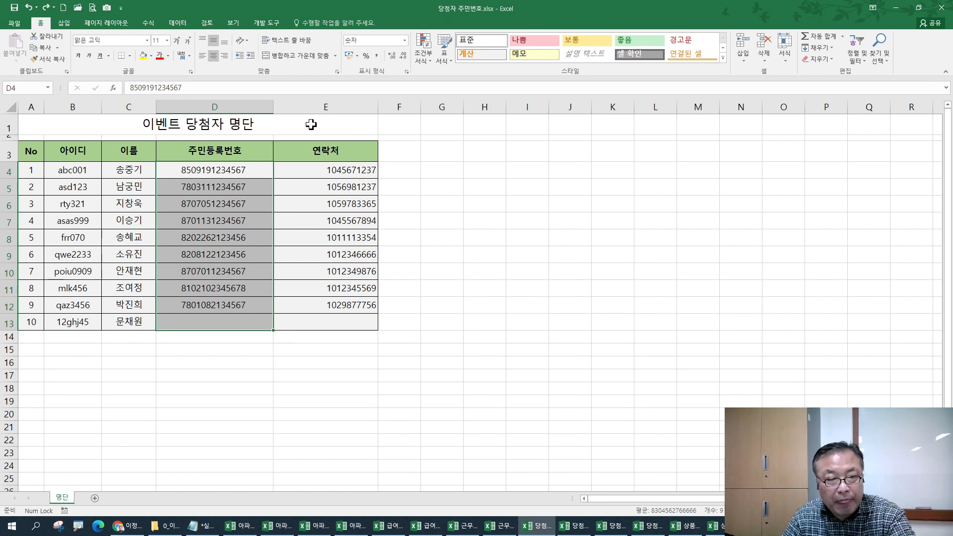
key(ctrl+1)
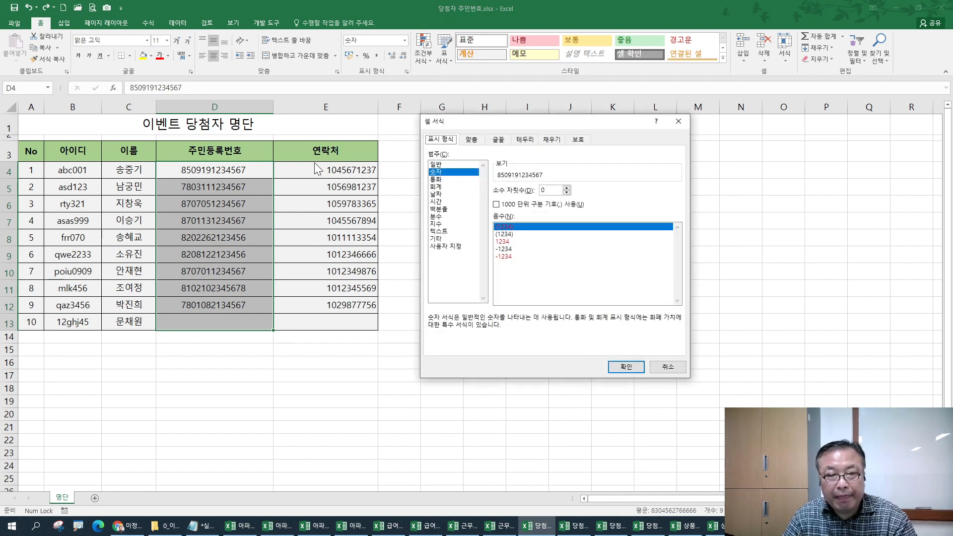
click(437, 239)
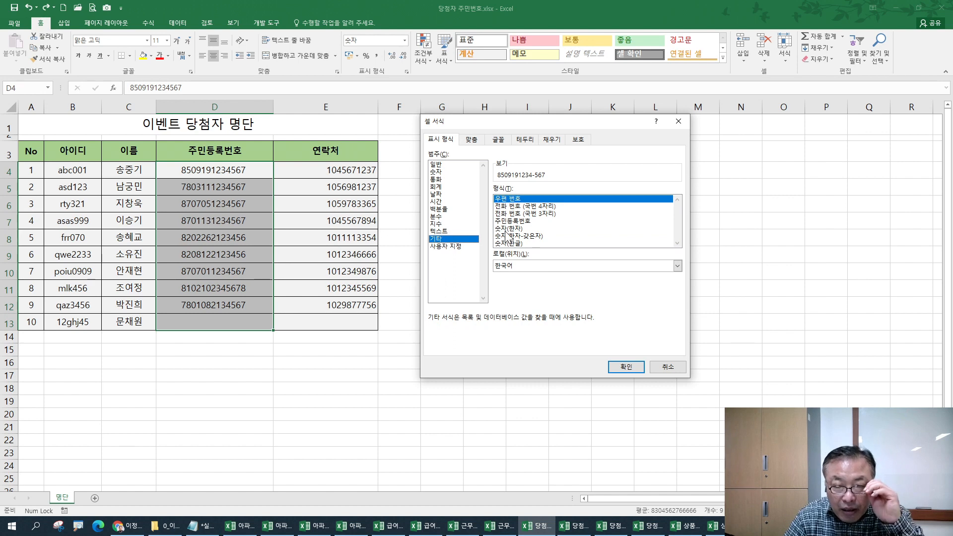
click(511, 221)
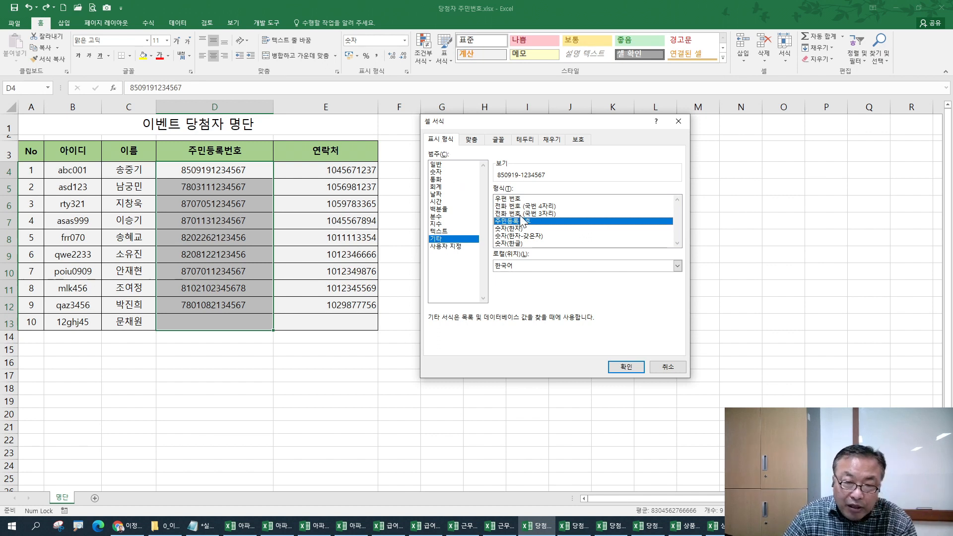
click(450, 246)
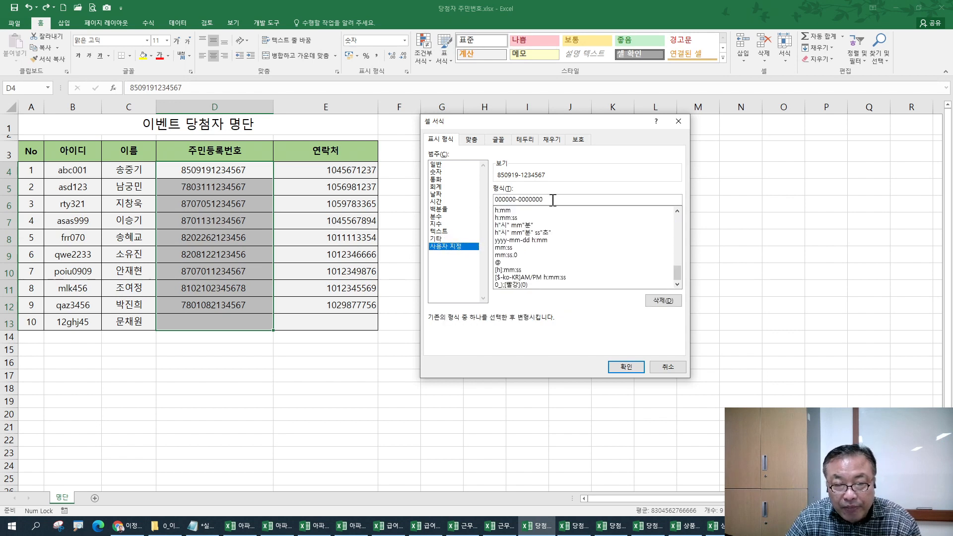
drag(552, 200, 493, 201)
click(516, 201)
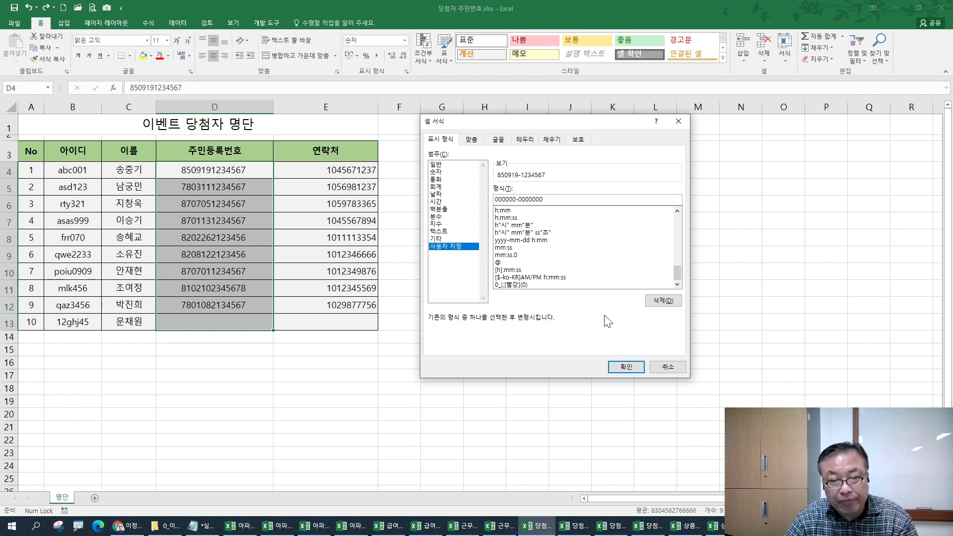
click(440, 239)
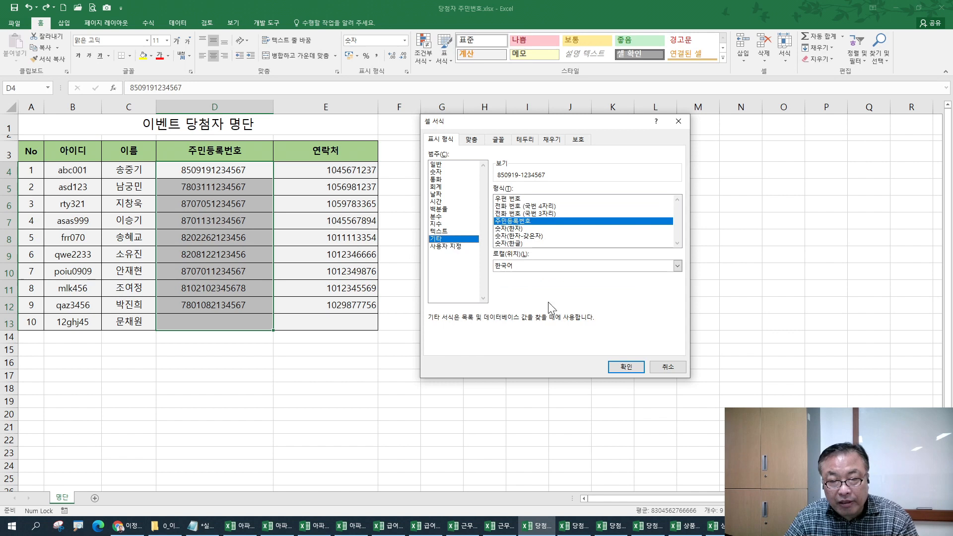
click(626, 368)
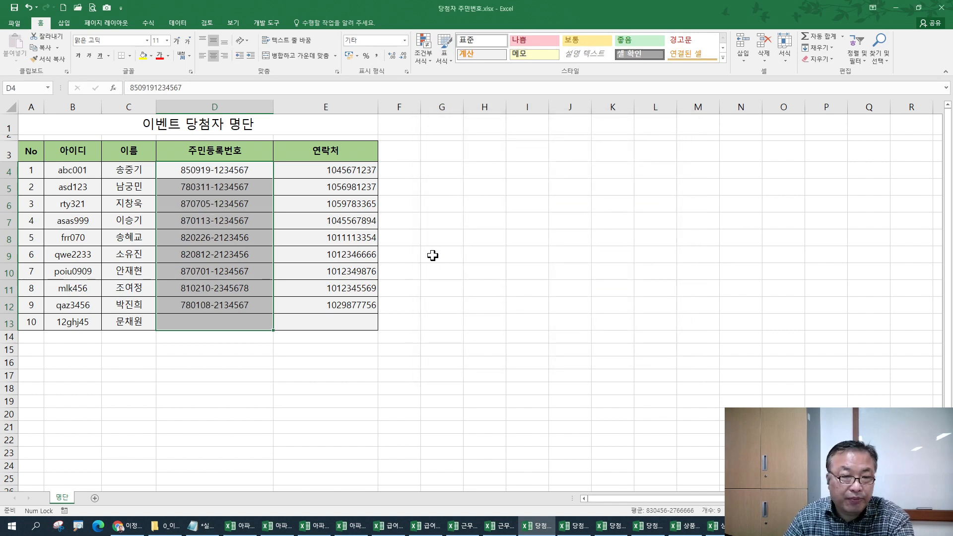
- Bring the Notepad lesson notes back into view
key(alt+Tab)
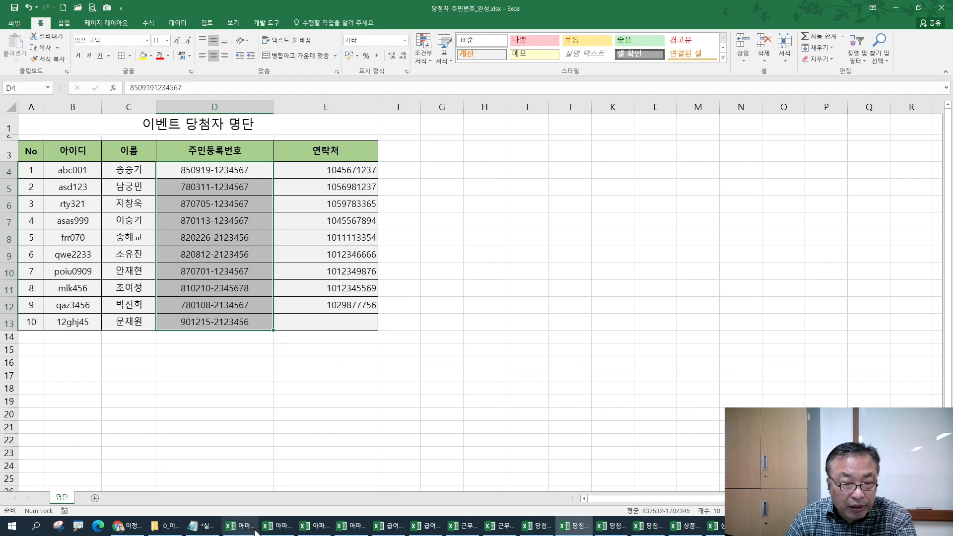
click(204, 527)
scroll(119, 360, down, 3)
- Add the note '셀서식 > 기타 > 주민등록번호' under the 주민등록번호 표시하기 heading
click(103, 369)
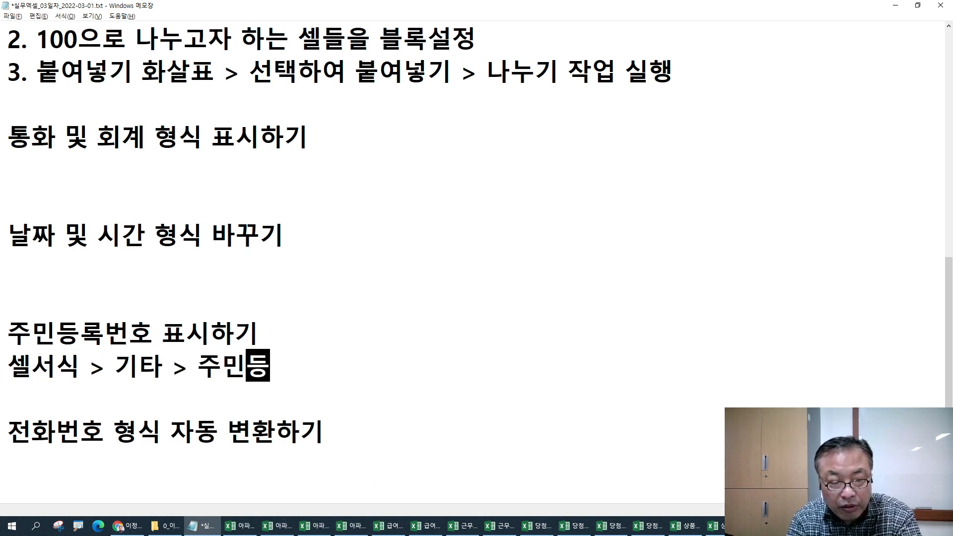
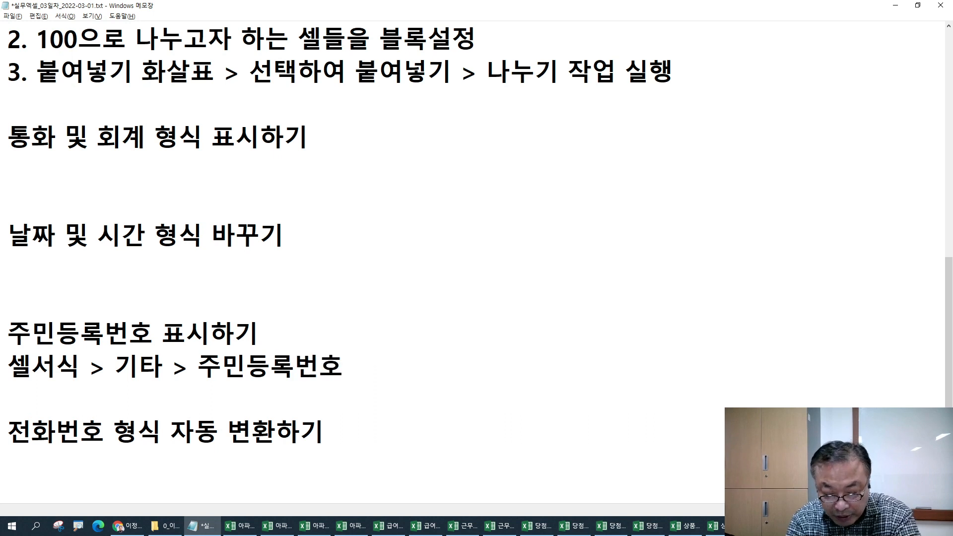
key(Return)
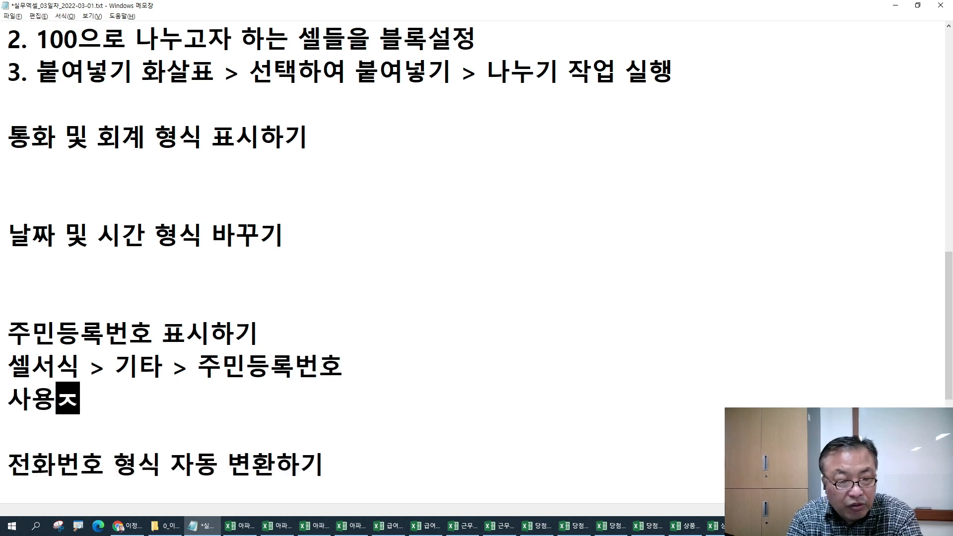
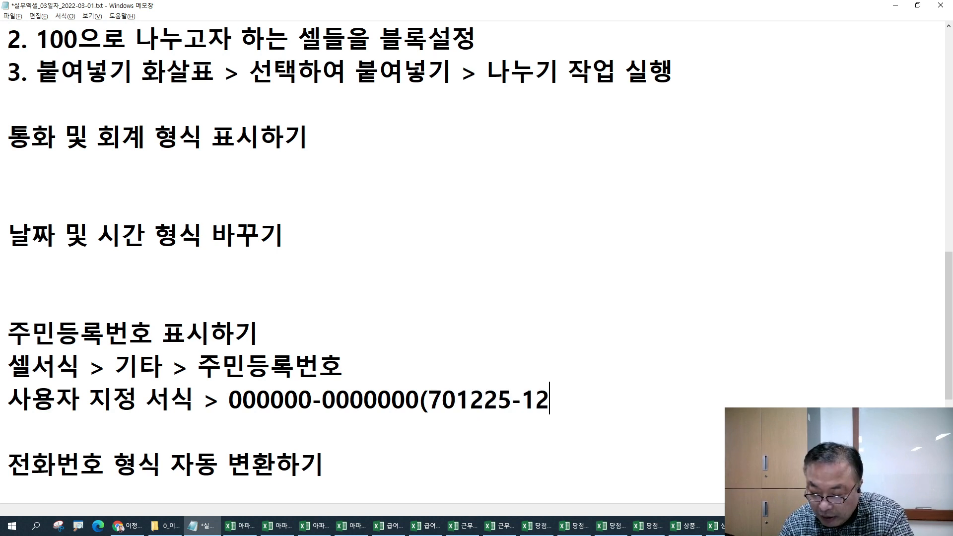
key(BackSpace)
key(Left)
key(Left)
key(Left)
key(Left)
key(Left)
key(Left)
key(Left)
key(Left)
key(Left)
key(Right)
key(Right)
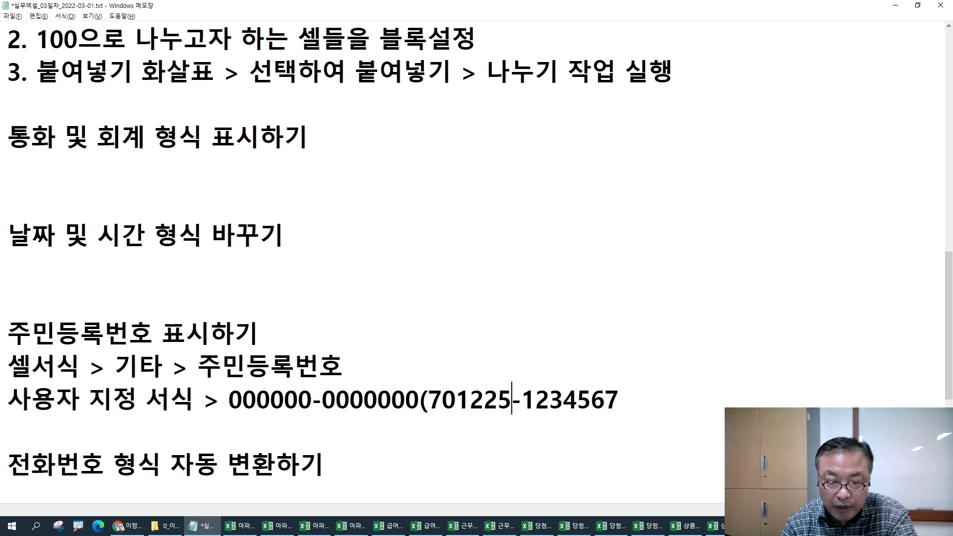
key(Delete)
key(End)
- Paste the sample number after the arrow, hyphenated after six digits, and close the bracket
key(Left)
key(Left)
key(Left)
key(shift+Left)
key(shift+Left)
key(shift+Left)
key(shift+Left)
key(shift+Left)
key(shift+Left)
key(shift+Left)
key(shift+Left)
key(shift+Left)
key(shift+Left)
key(shift+Left)
key(shift+Left)
key(shift+Left)
key(ctrl+c)
key(End)
key(ctrl+v)
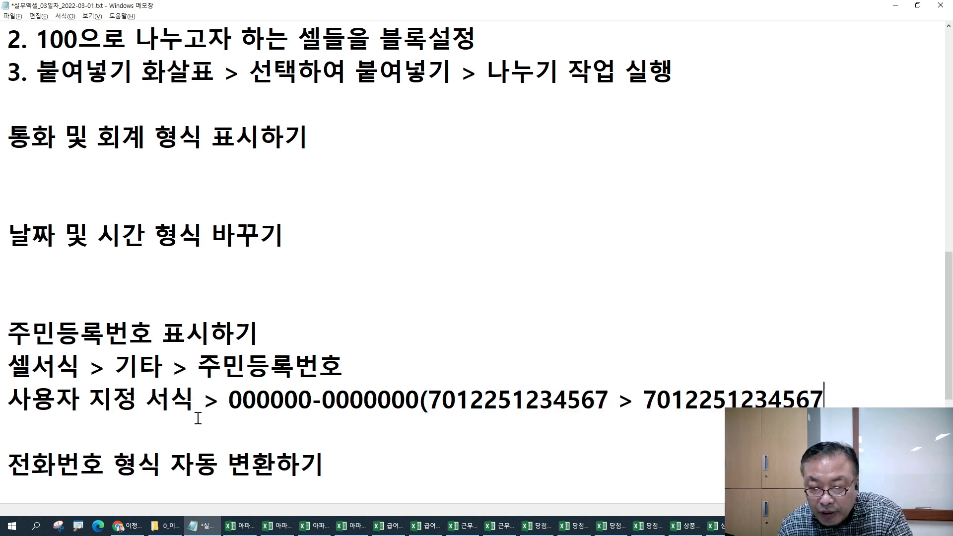
click(727, 399)
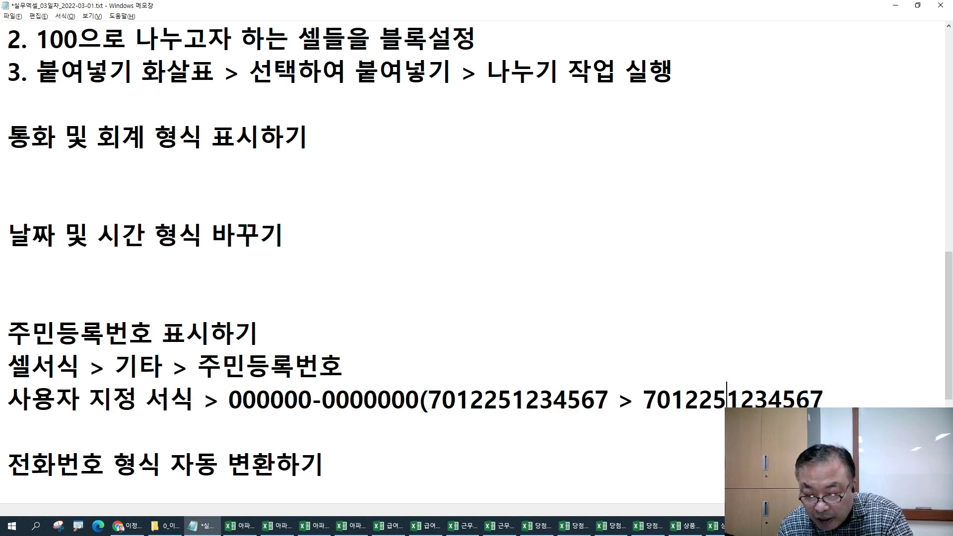
text(-)
key(End)
text())
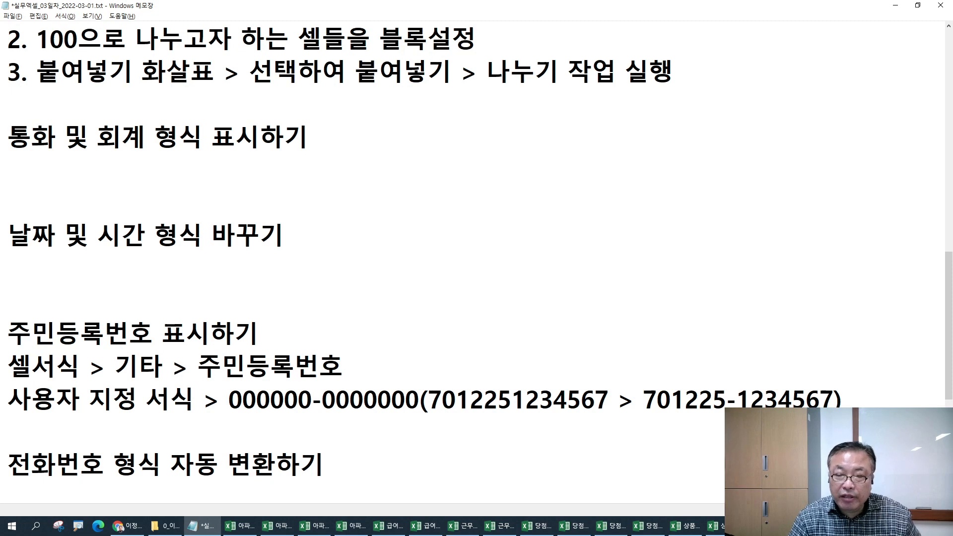
- Highlight the hyphenated result, the original number and the inserted hyphen for explanation
drag(644, 397, 834, 393)
click(726, 397)
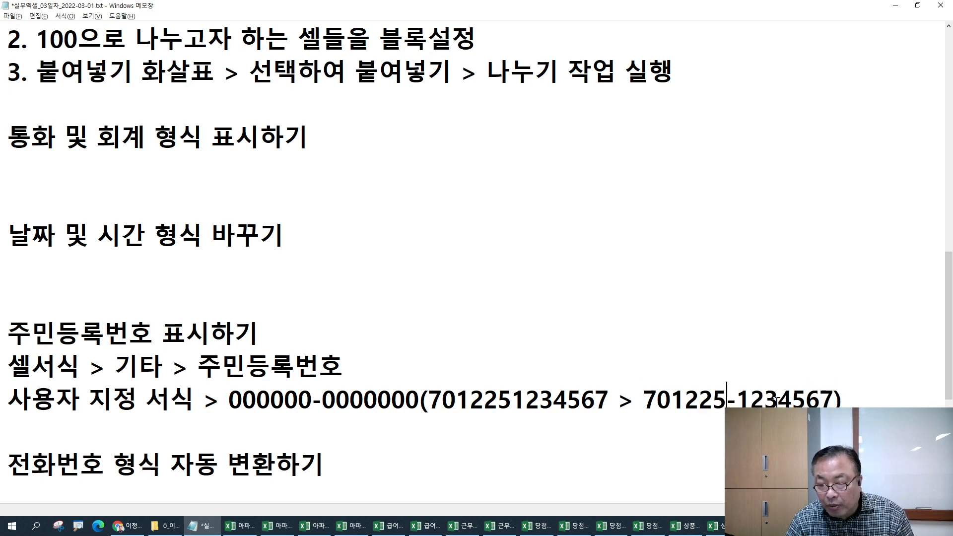
drag(429, 399, 607, 396)
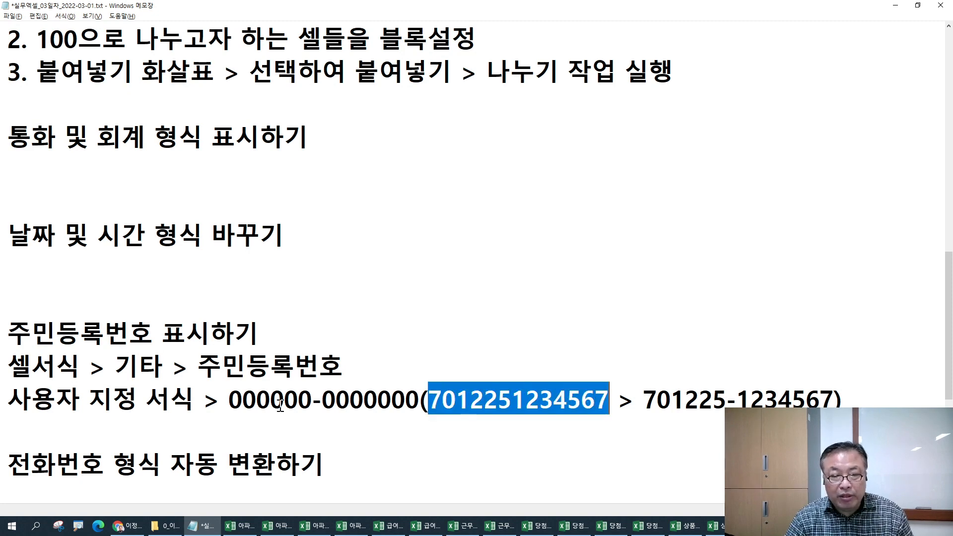
click(727, 397)
drag(728, 397, 737, 397)
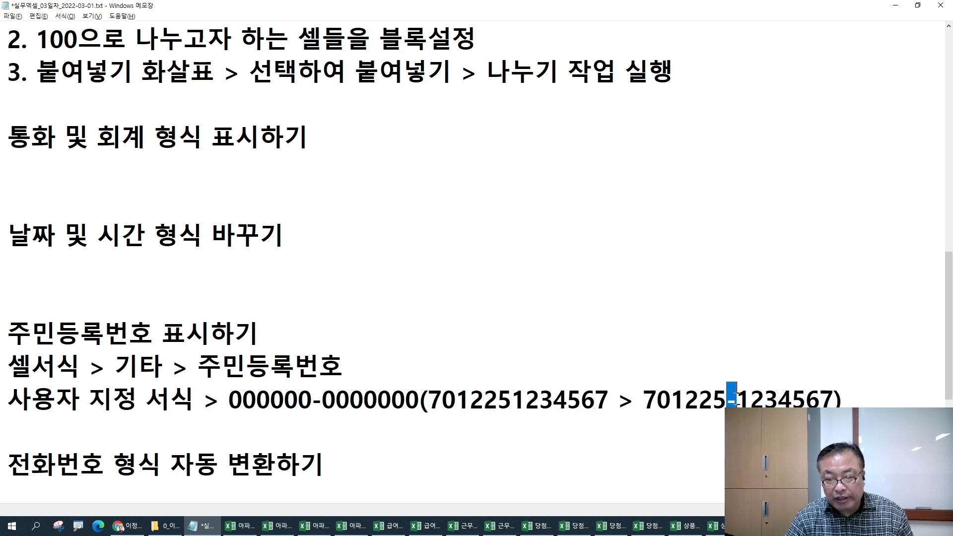
click(291, 424)
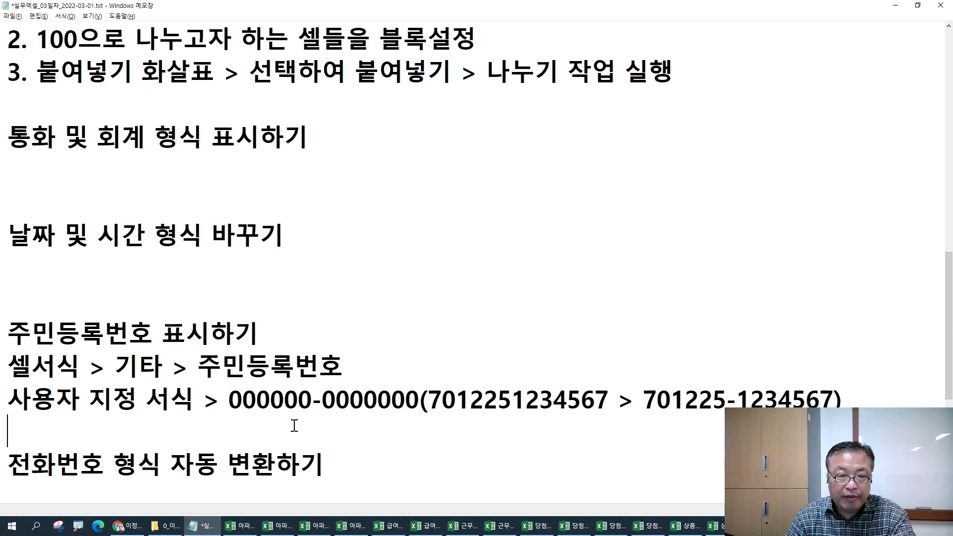
- In Excel, compare with 당첨자 연락처.xlsx, then select contact numbers E4:E13 in 당첨자 주민번호_완성.xlsx
key(alt+Tab)
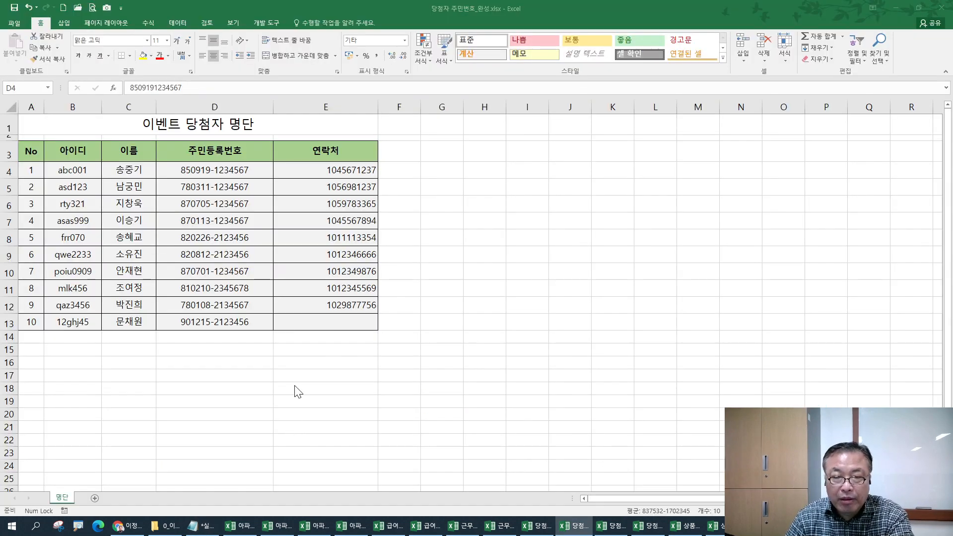
click(300, 165)
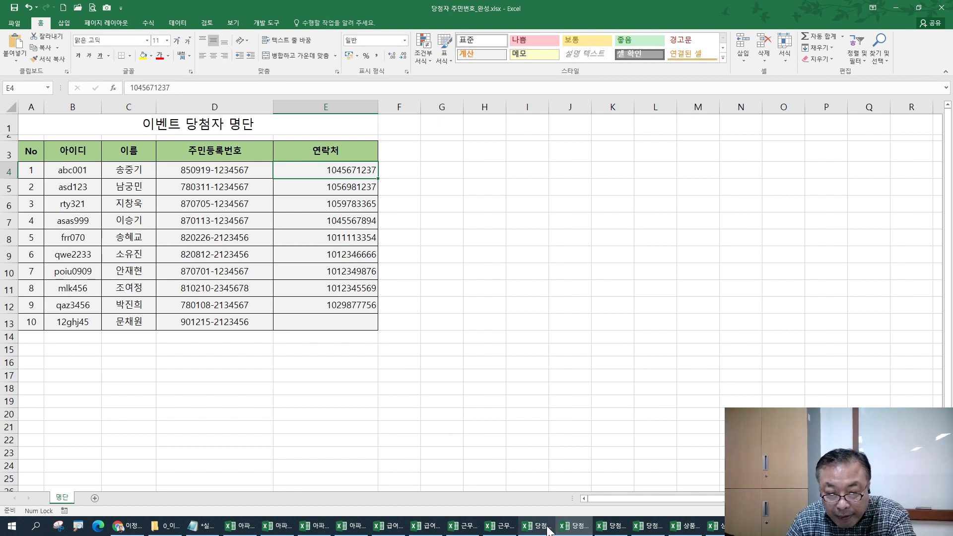
click(613, 527)
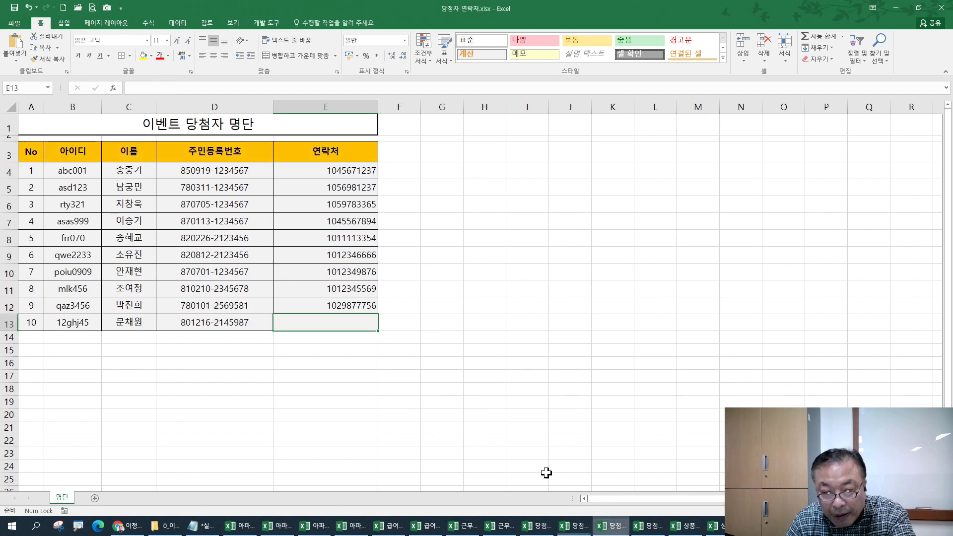
click(209, 323)
click(585, 531)
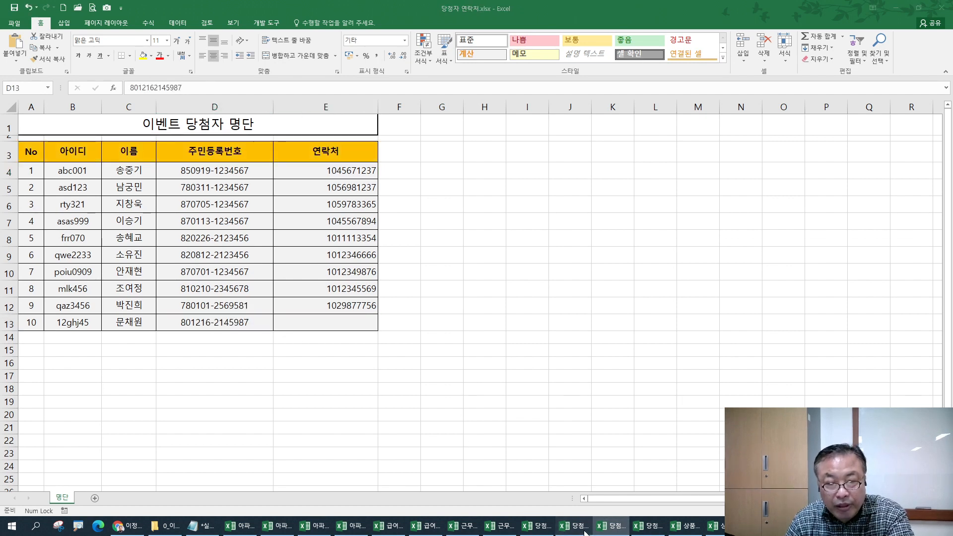
click(317, 322)
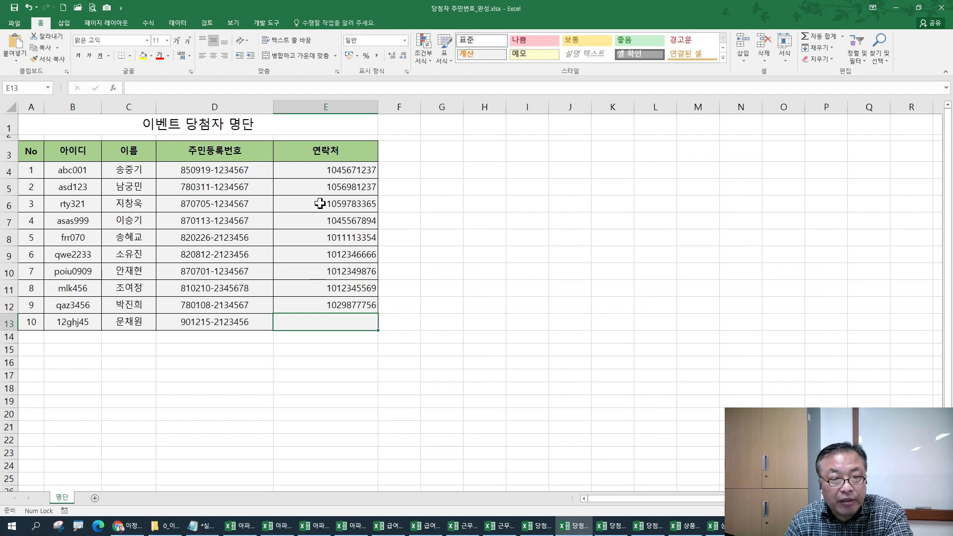
drag(310, 168, 322, 320)
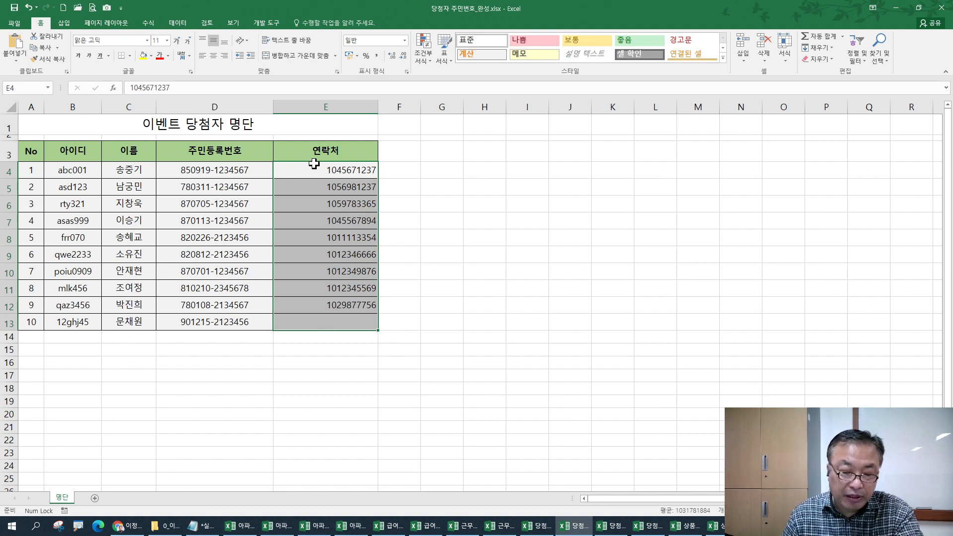
key(ctrl+1)
click(437, 239)
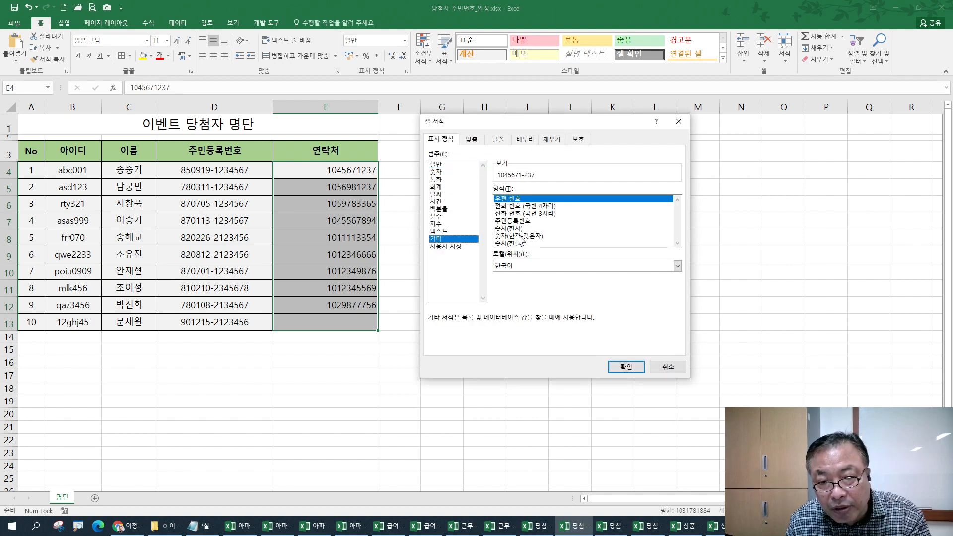
click(458, 246)
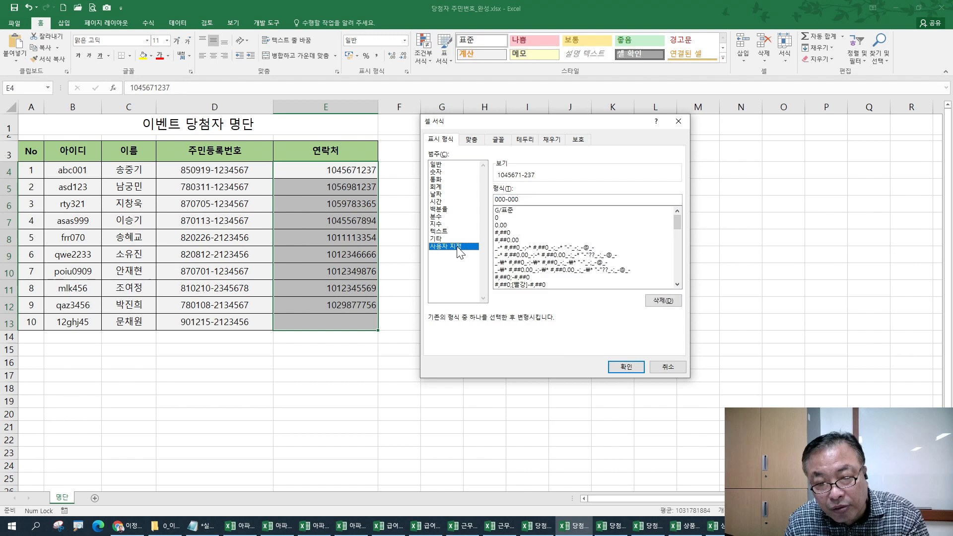
drag(519, 199, 490, 195)
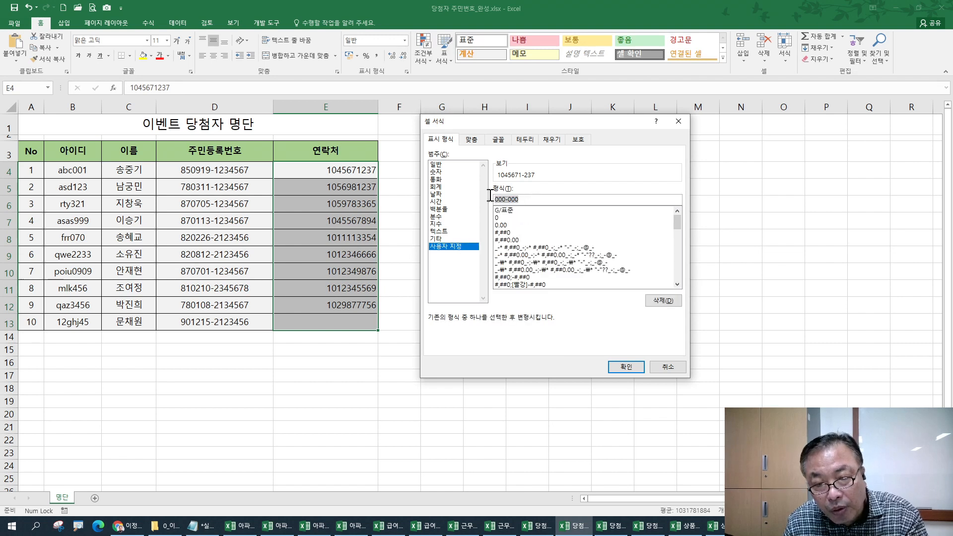
text(000)
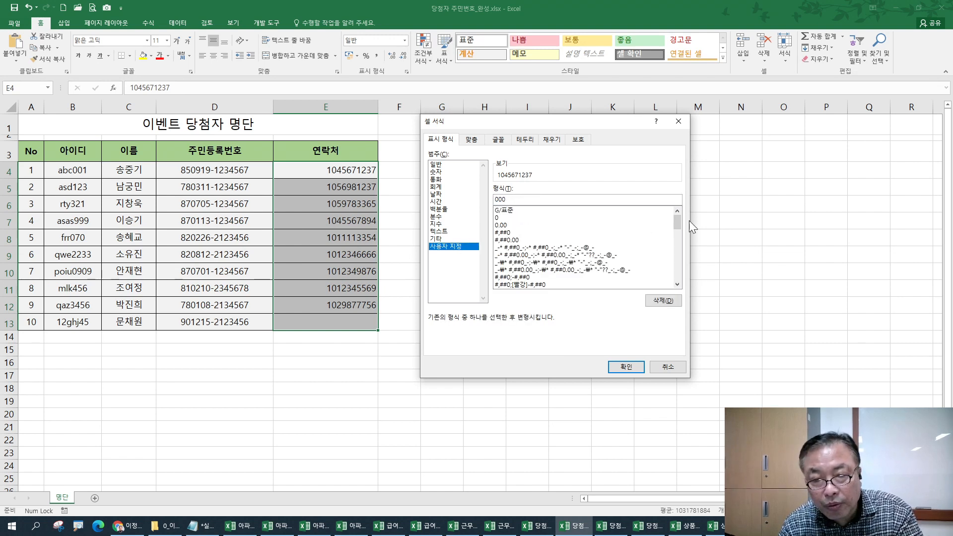
text(-0000-0000)
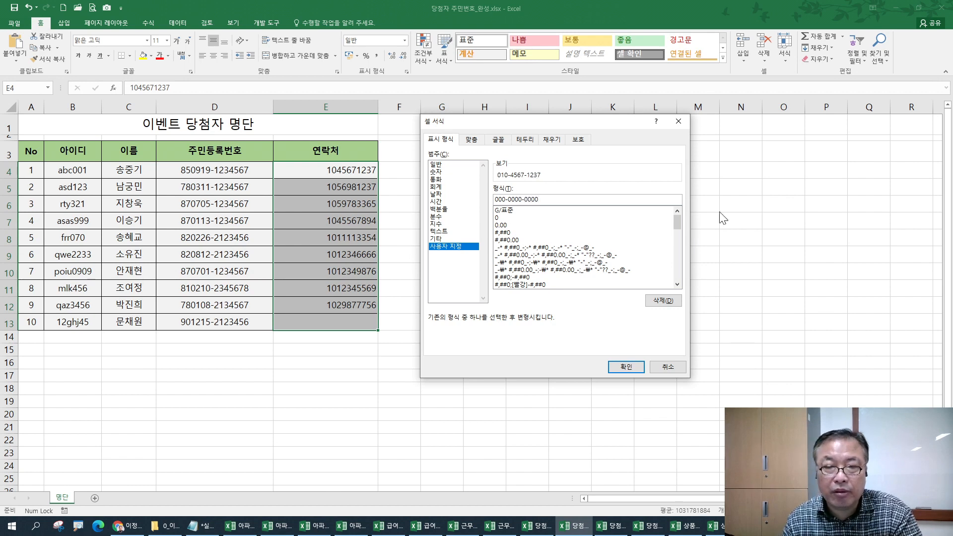
drag(554, 199, 502, 195)
click(621, 366)
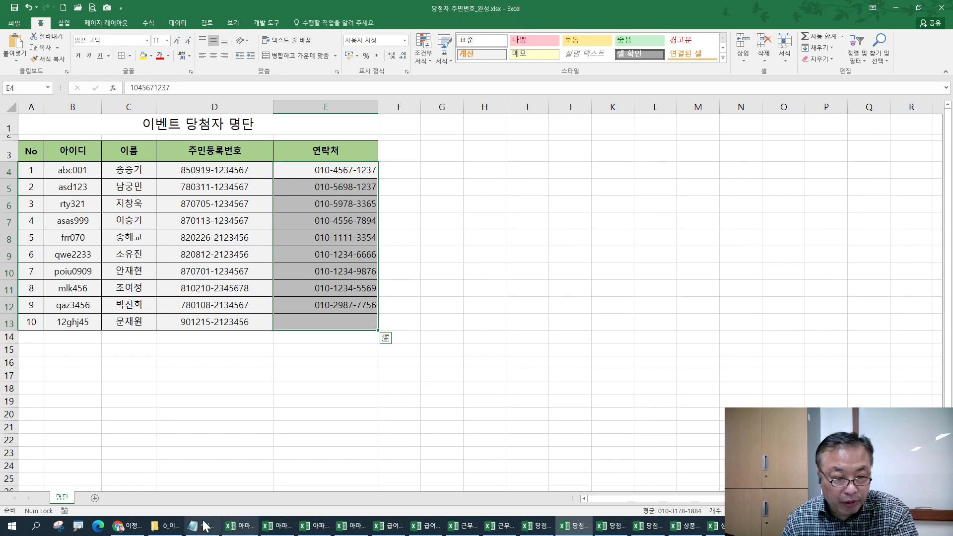
click(192, 519)
scroll(92, 423, down, 2)
click(33, 203)
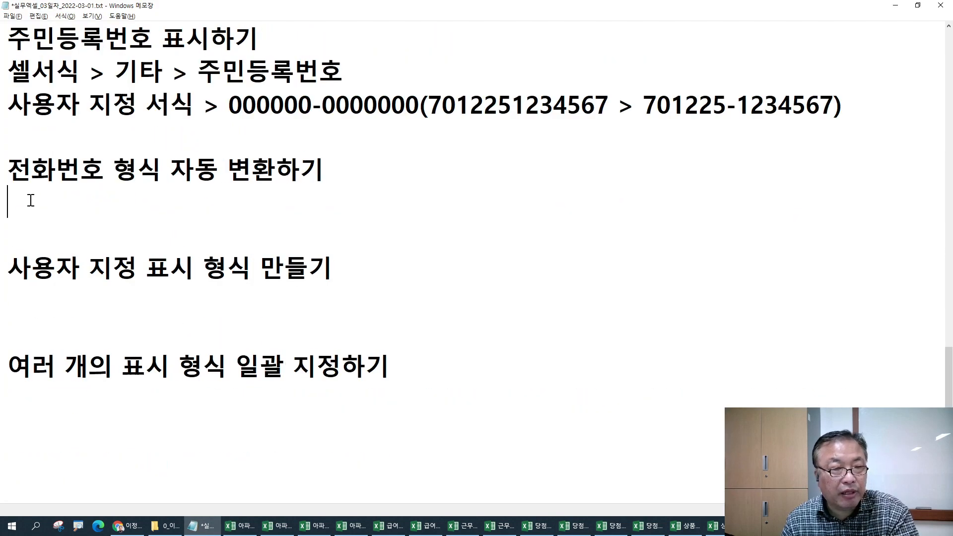
click(166, 202)
text(셀서식 > )
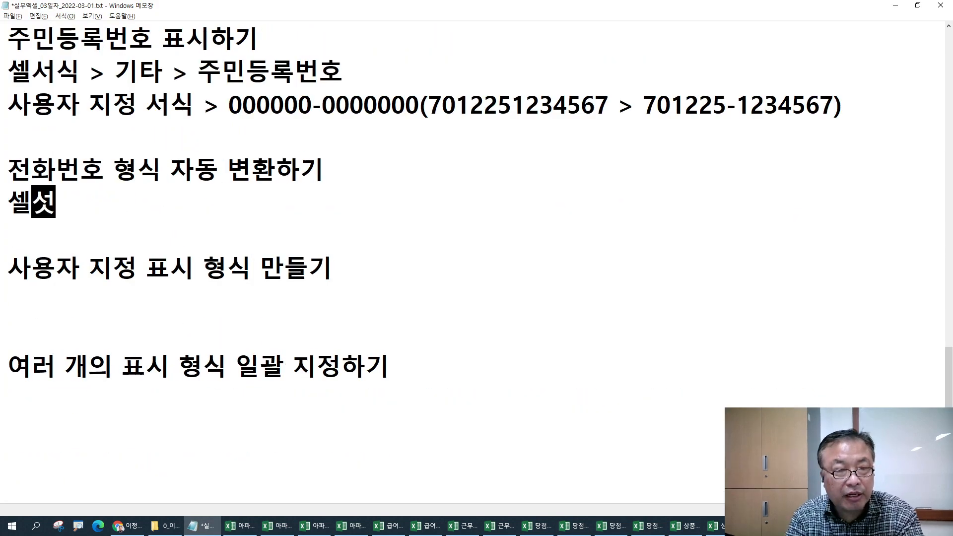
text(사용자 지정)
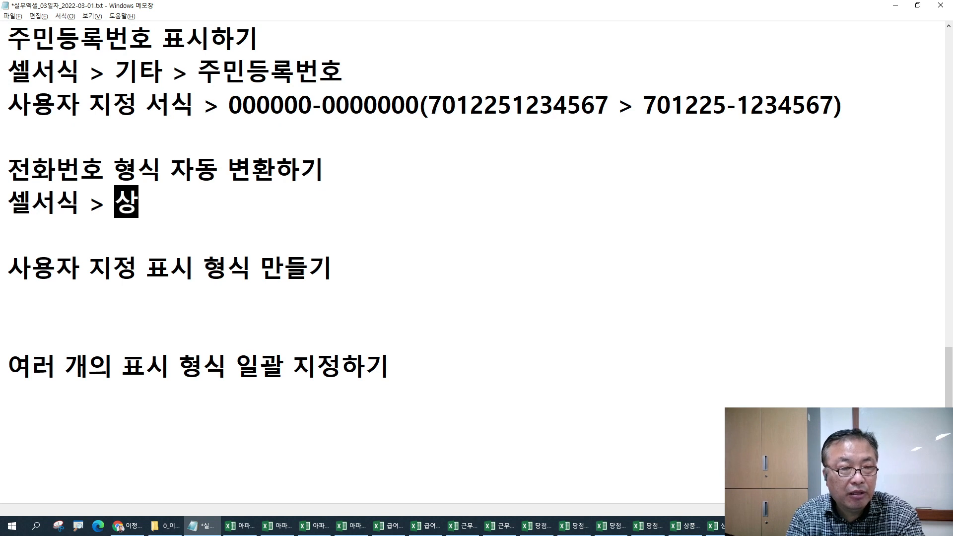
text( > 000-0000-0000)
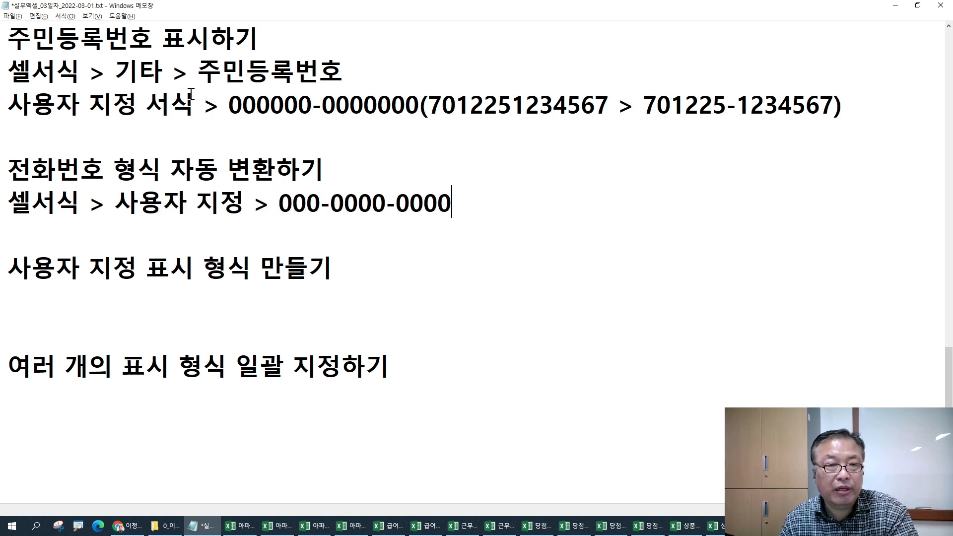
click(148, 104)
key(Delete)
key(Delete)
key(Delete)
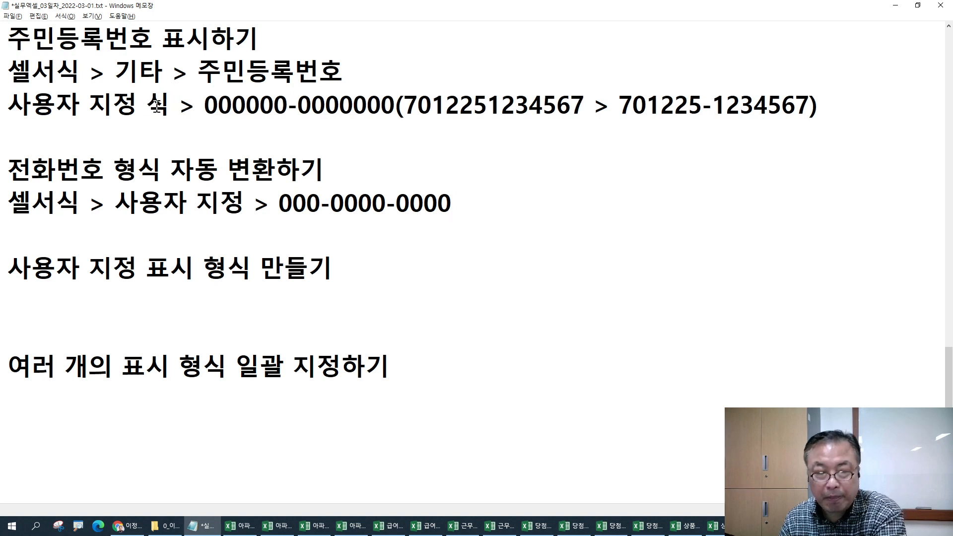
- Append a bracketed before/after sample phone number to the phone-format line, then return to Excel
click(488, 203)
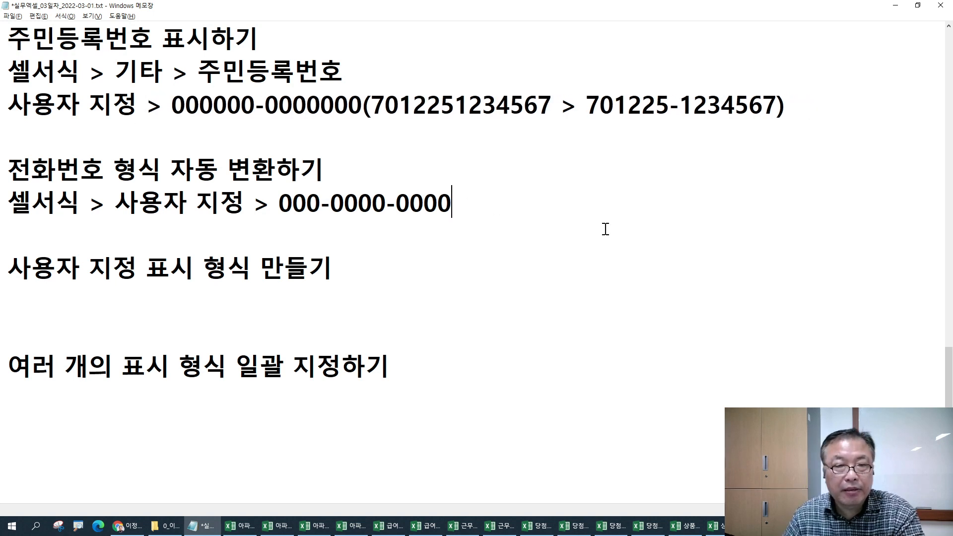
text(()
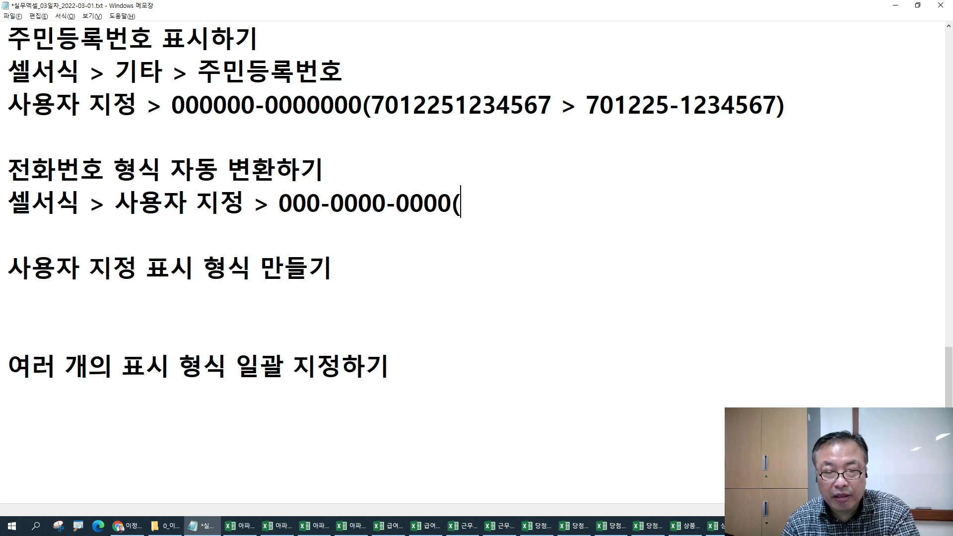
text(0101234)
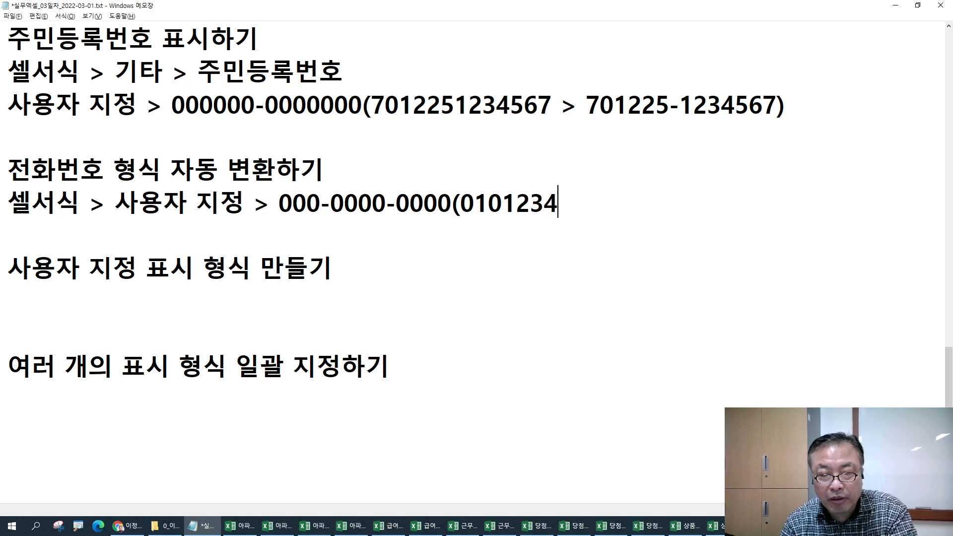
text(5678, 010)
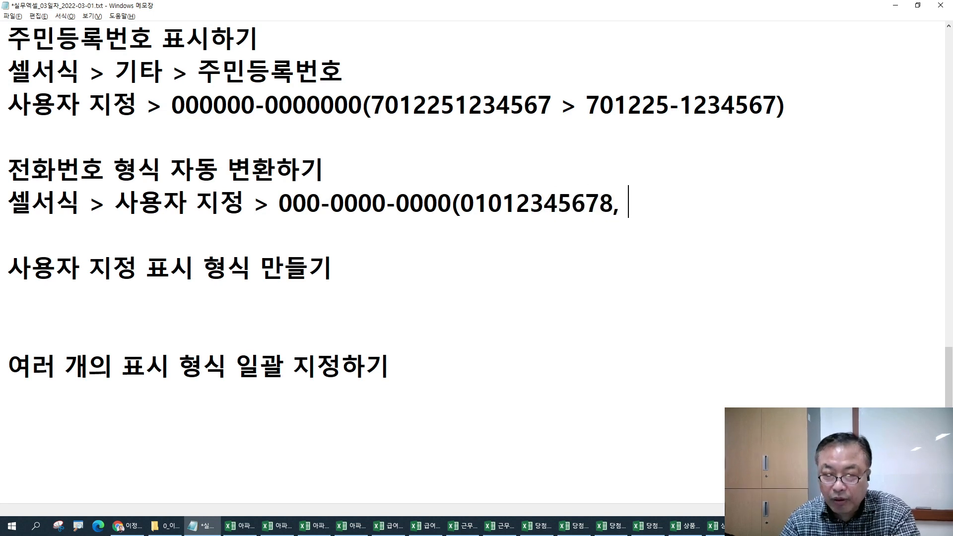
key(Left)
key(Left)
key(Left)
key(Left)
key(Left)
text(>)
key(Delete)
key(End)
text(-)
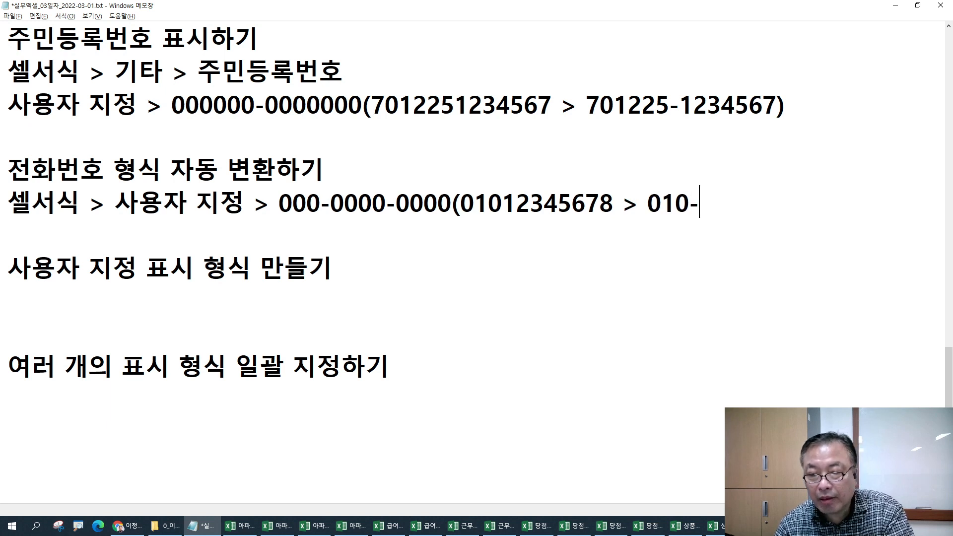
text(1234-5678)
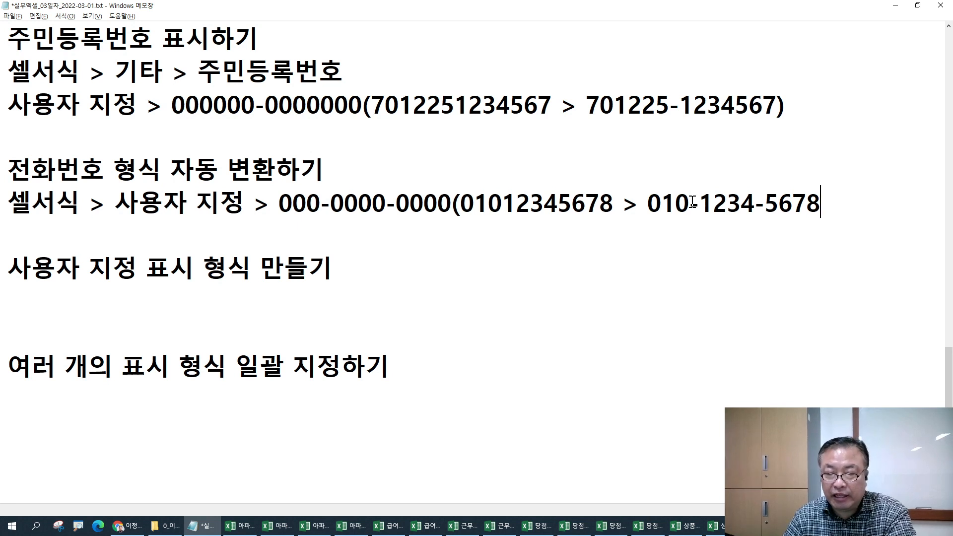
text())
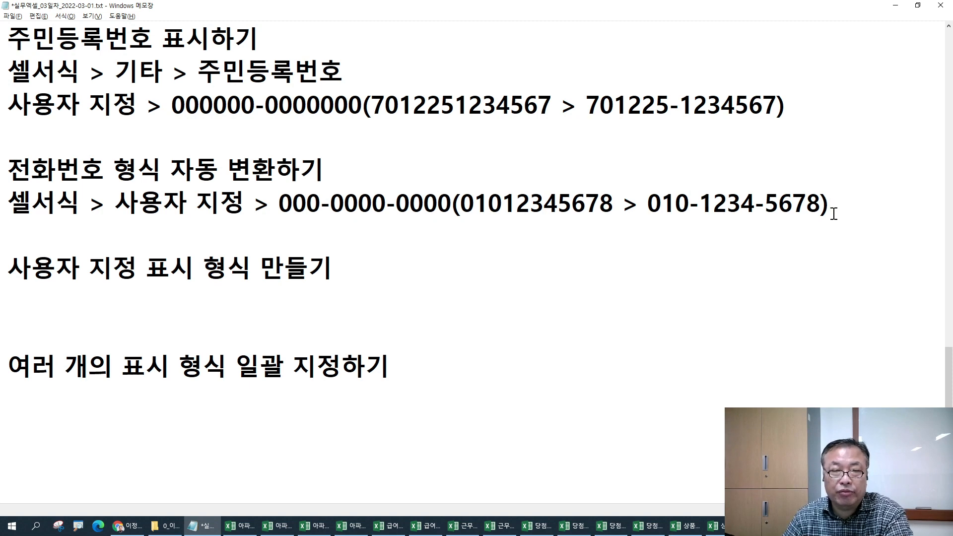
key(alt+Tab)
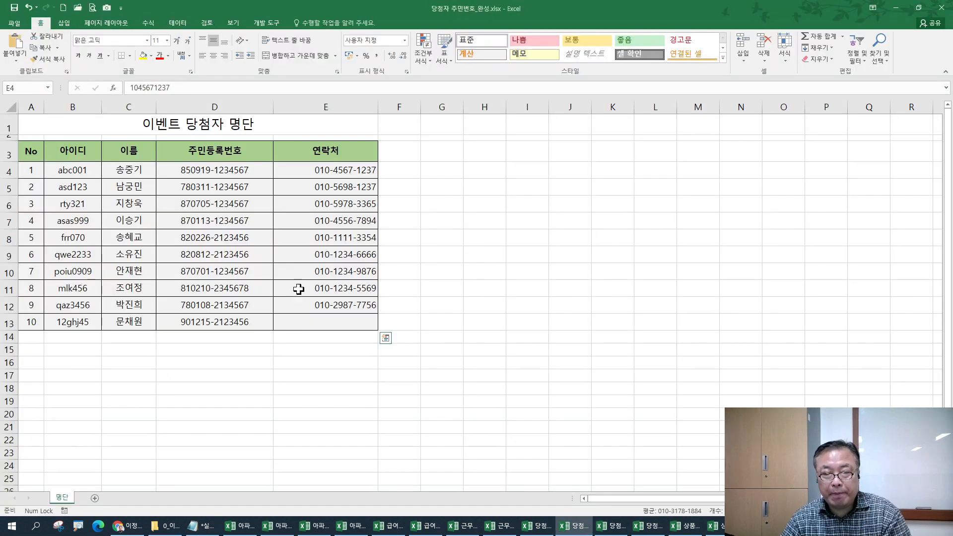
- Enter the tenth winner's contact number in E13 and check its stored value in the formula bar
shift+click(316, 323)
click(316, 324)
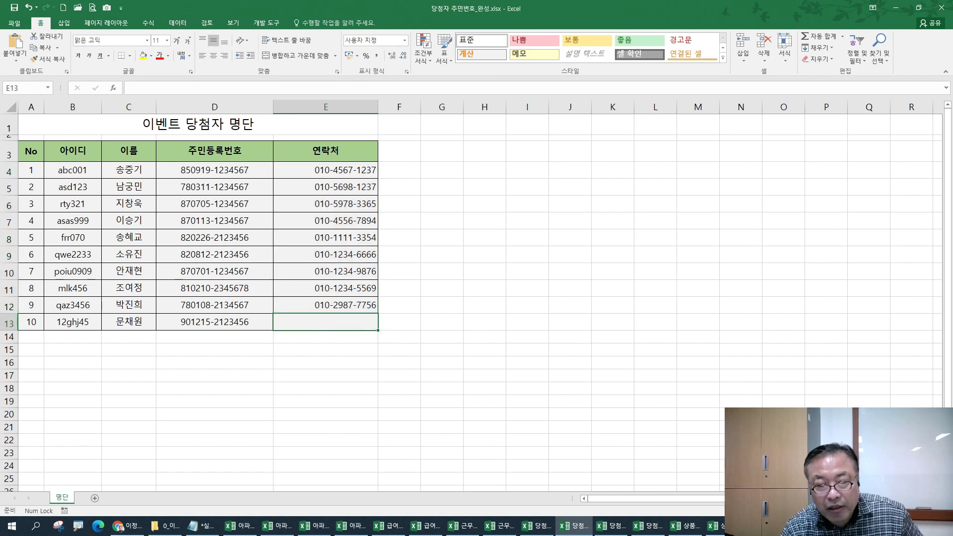
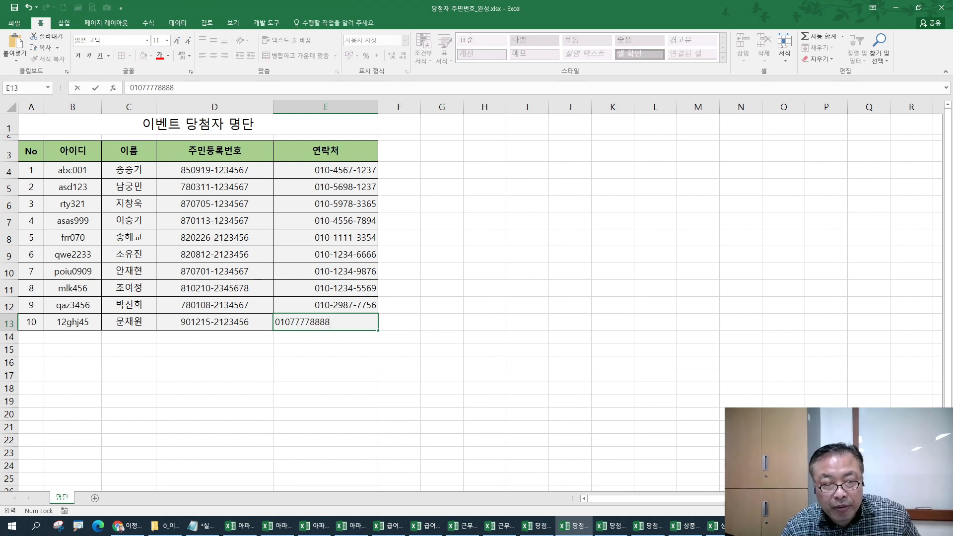
key(Return)
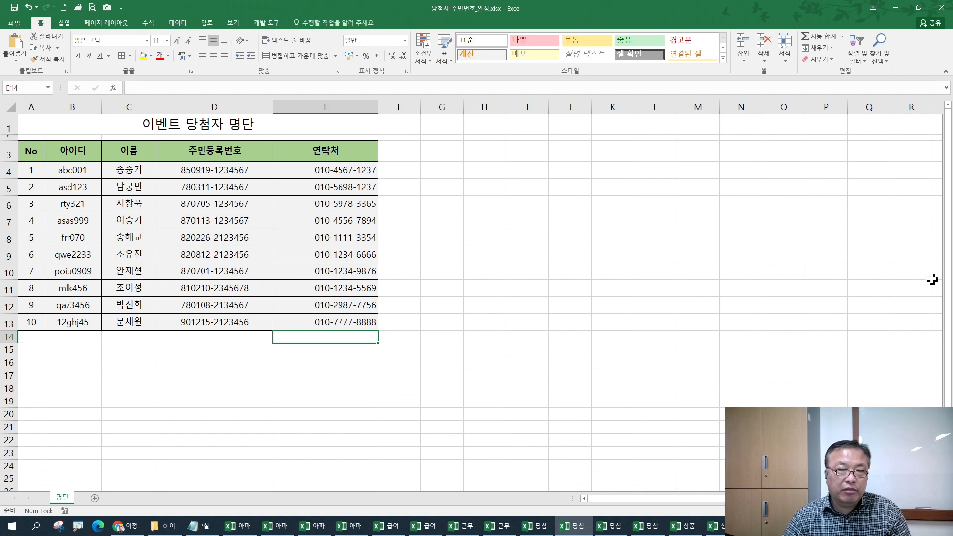
click(291, 320)
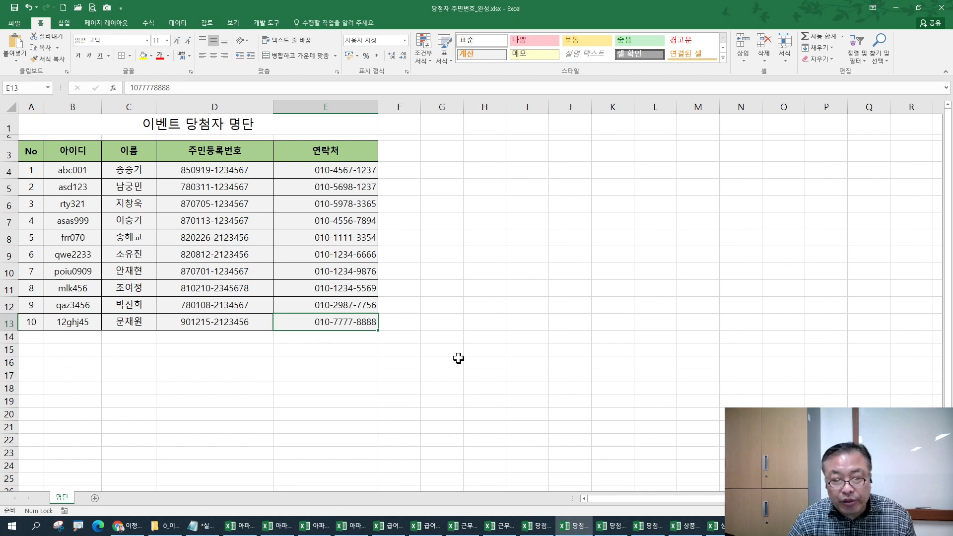
mouse_move(642, 533)
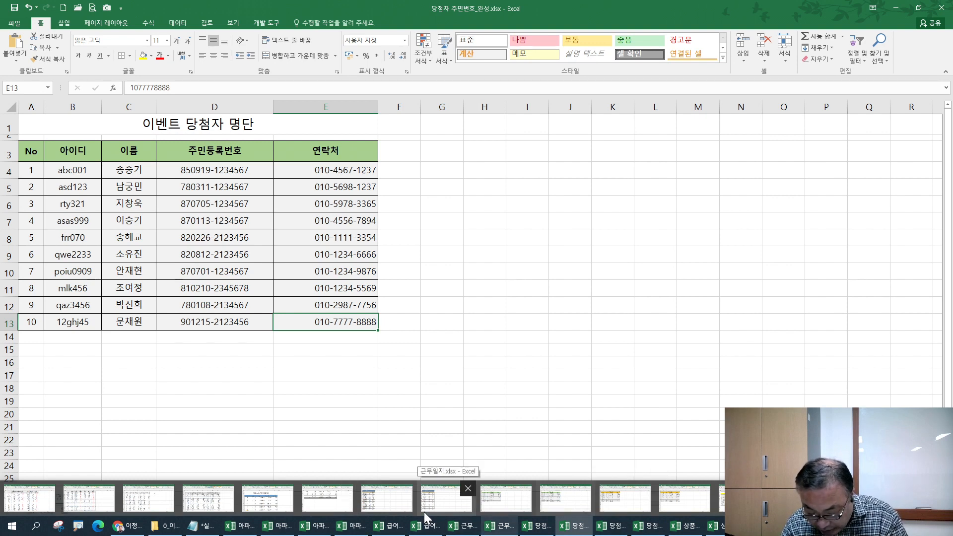
- Zoom in on the table and select the winners' names C4:C13
click(137, 170)
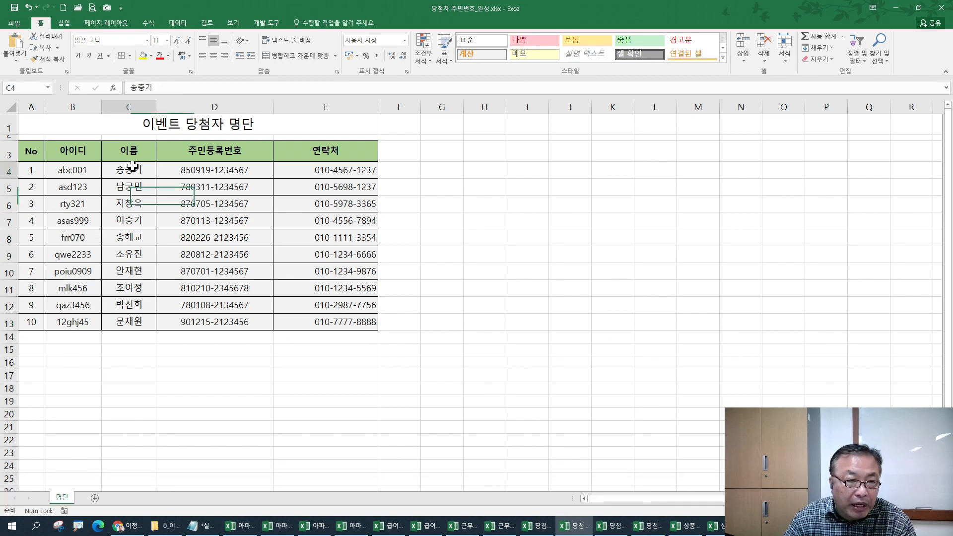
ctrl+scroll(158, 361, up, 2)
ctrl+scroll(158, 362, up, 2)
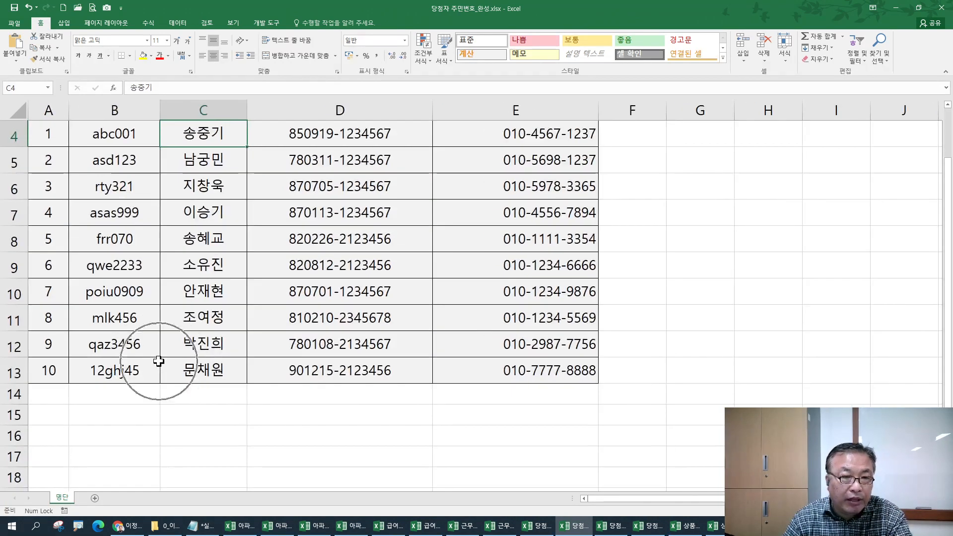
scroll(159, 340, up, 1)
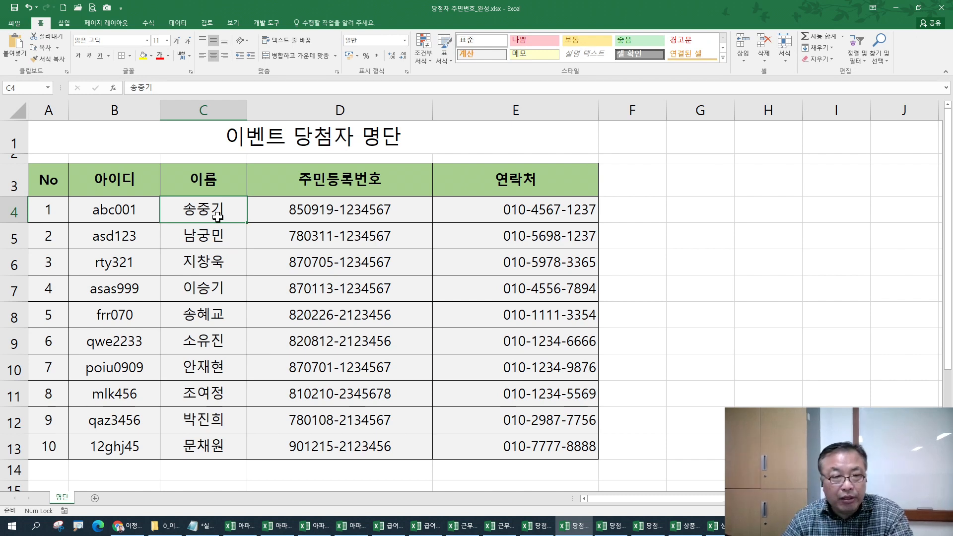
drag(206, 211, 211, 441)
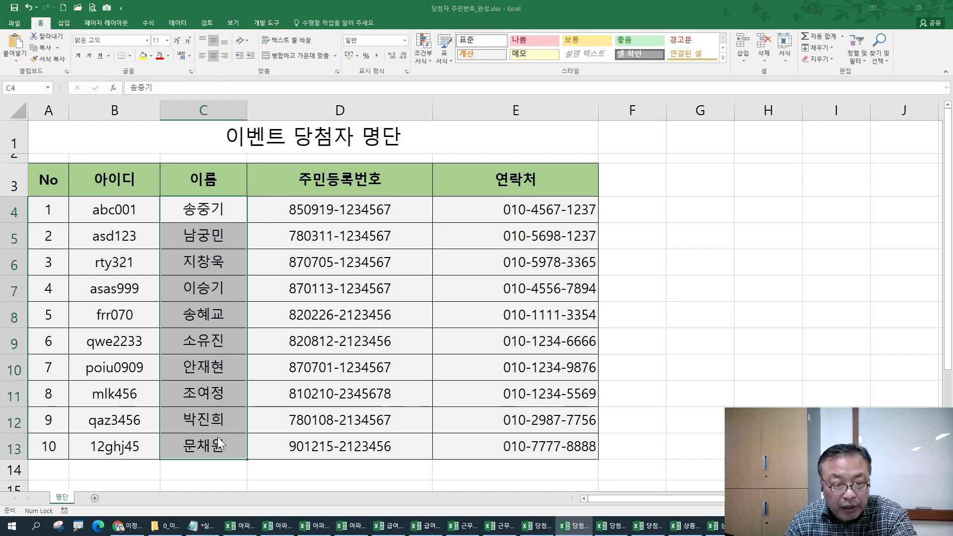
- Open cell formatting for the names, choose 사용자 지정, and delete the G/표준 code
key(ctrl+1)
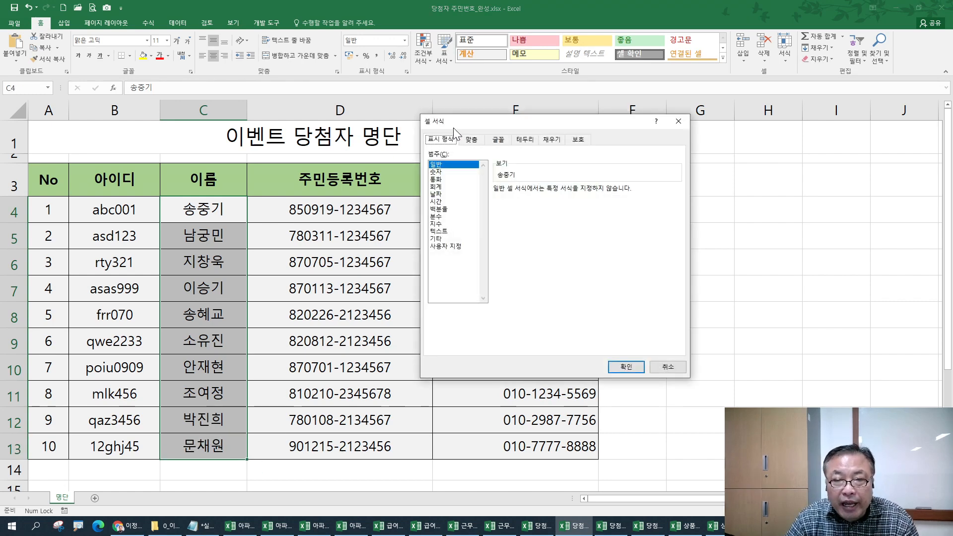
click(444, 247)
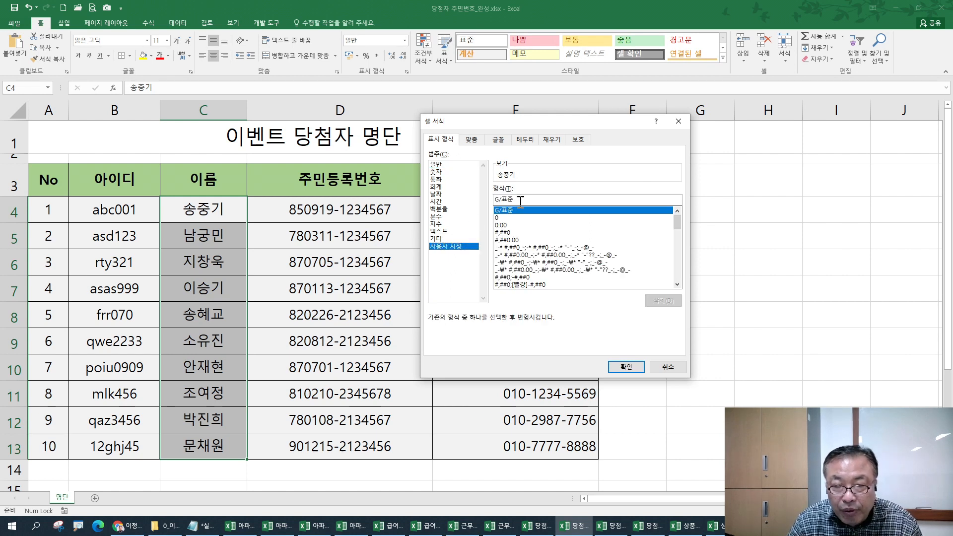
drag(523, 199, 485, 198)
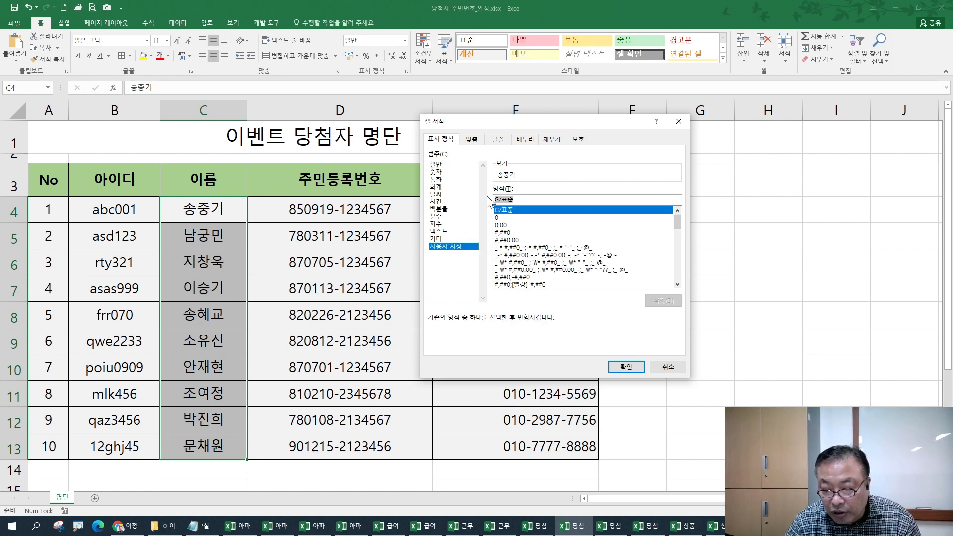
key(Delete)
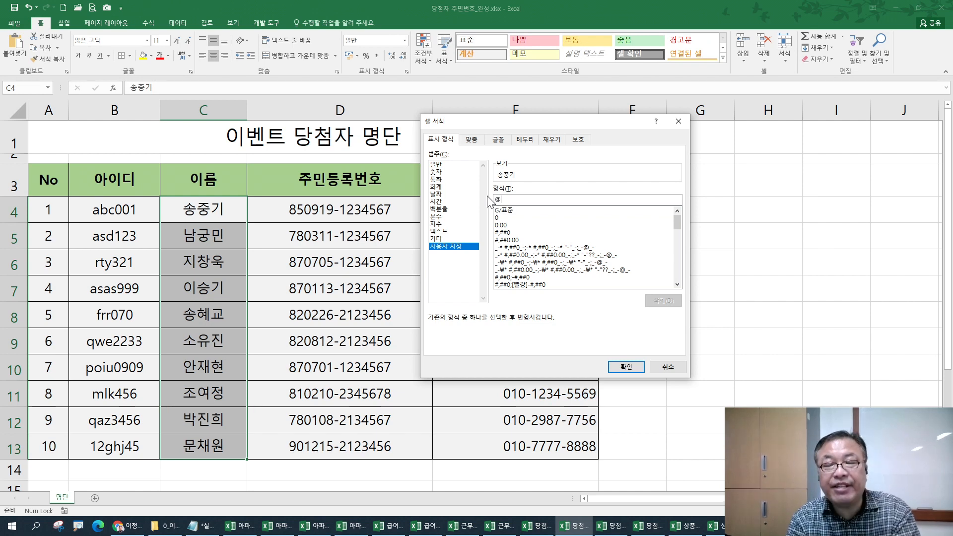
- In Notepad, note '문자(이름)뒤에 "님"를 붙이기' under the custom-format heading
click(200, 525)
click(209, 294)
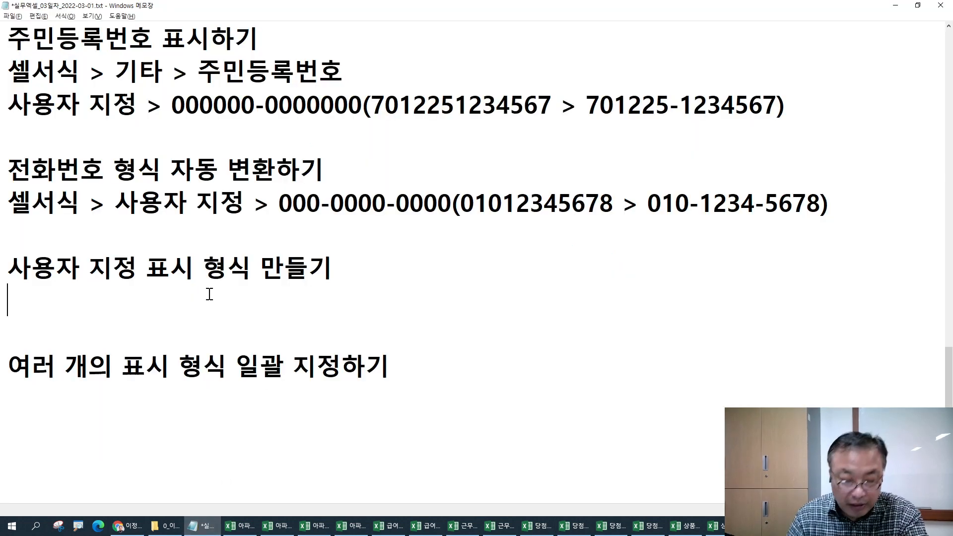
text(문자)
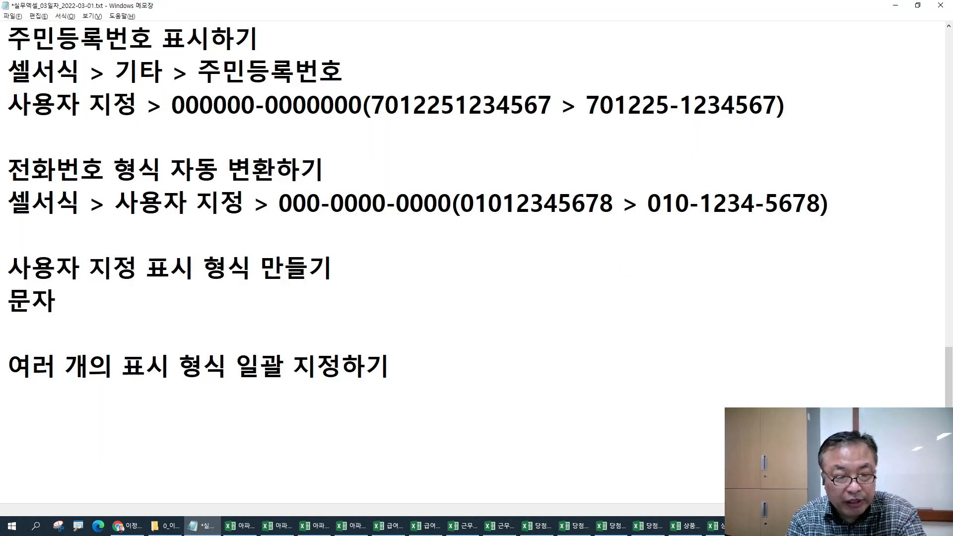
text((ㅇ이름())
key(BackSpace)
key(BackSpace)
text()뒤에 )
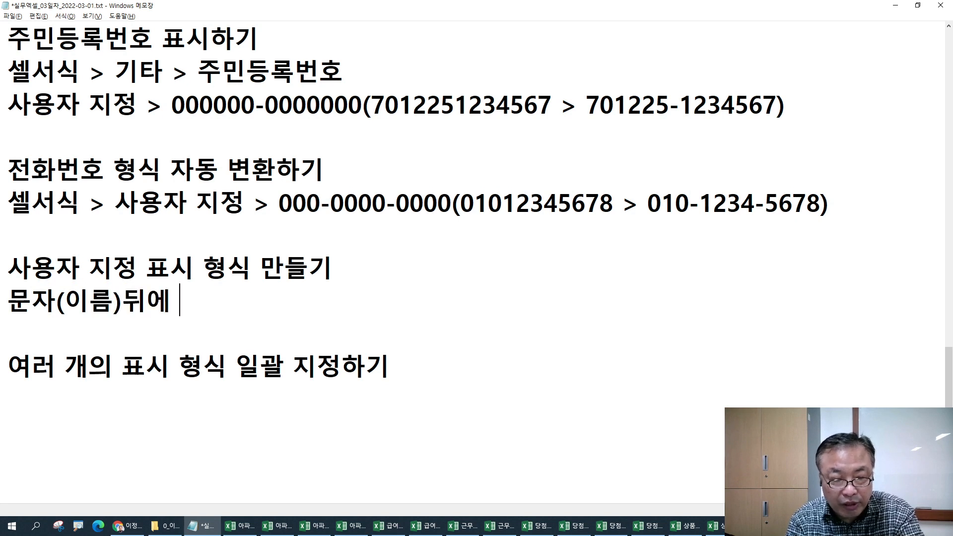
text("님"를)
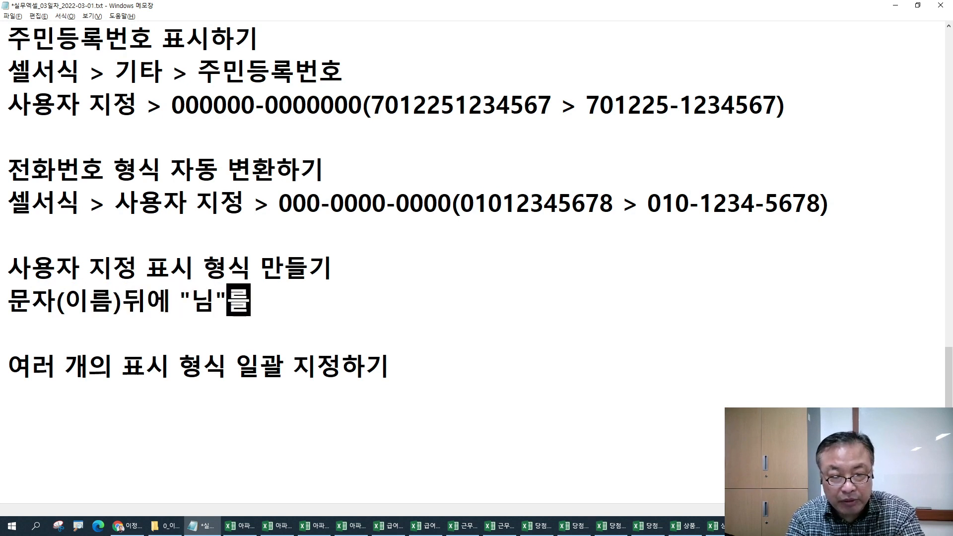
text( 부붙이기)
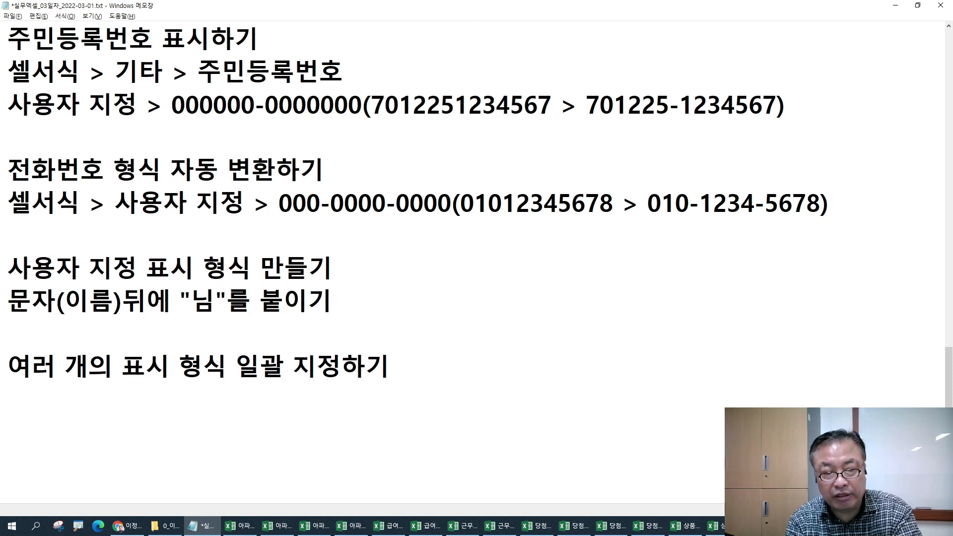
key(Return)
- Add the line '셀서식 > 사용자 지정 > 형식 란에 "@ 님"', then return to Excel's format dialog
text(세러)
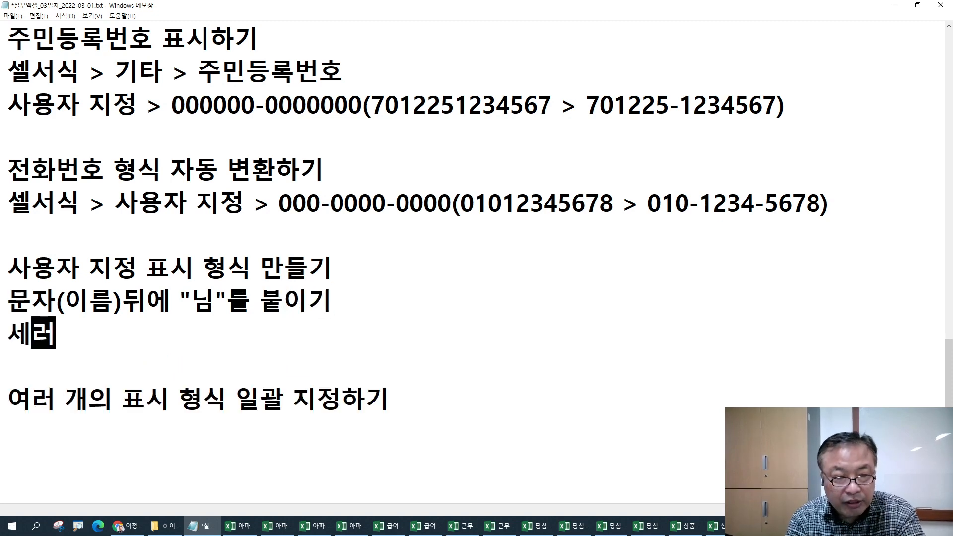
key(BackSpace)
key(BackSpace)
key(BackSpace)
text(ㅅ셀서식 > 상)
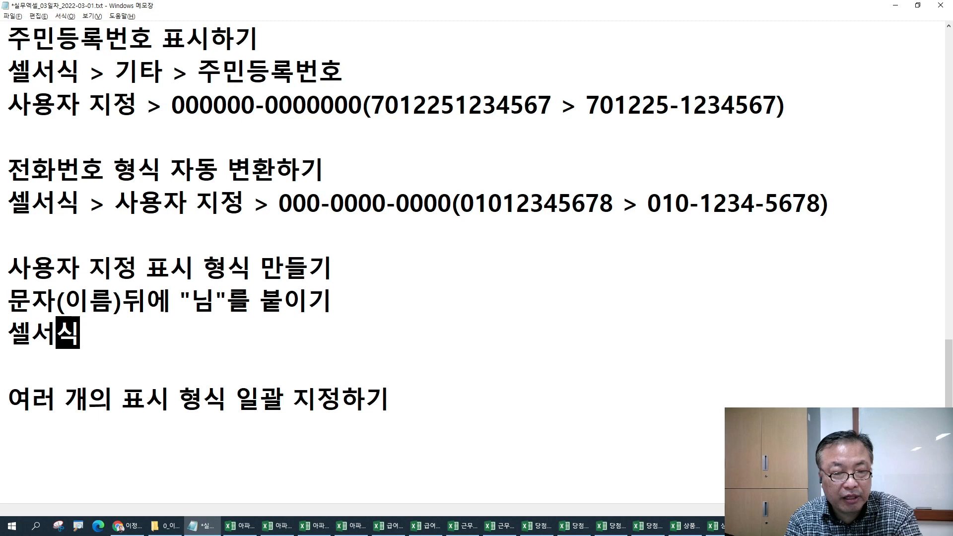
text(용자 )
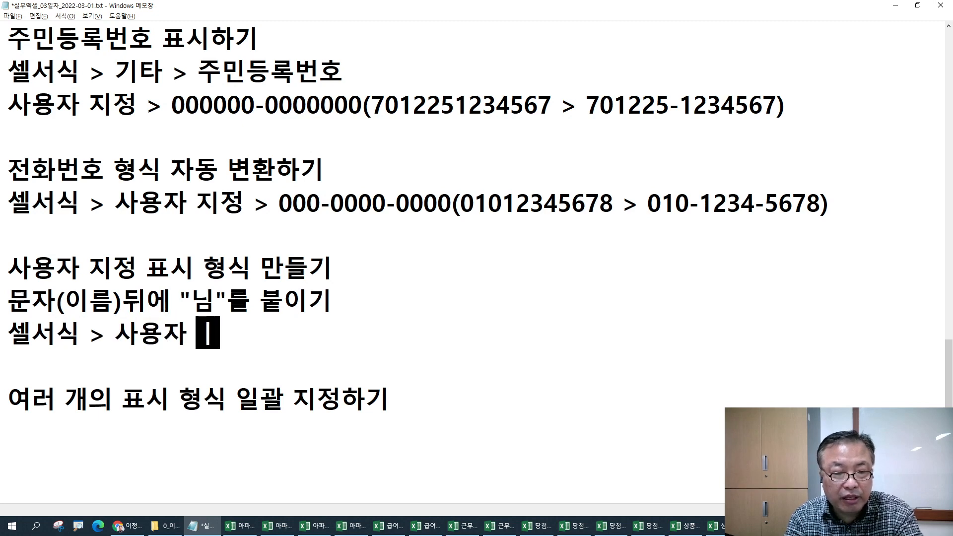
text(짓정 >)
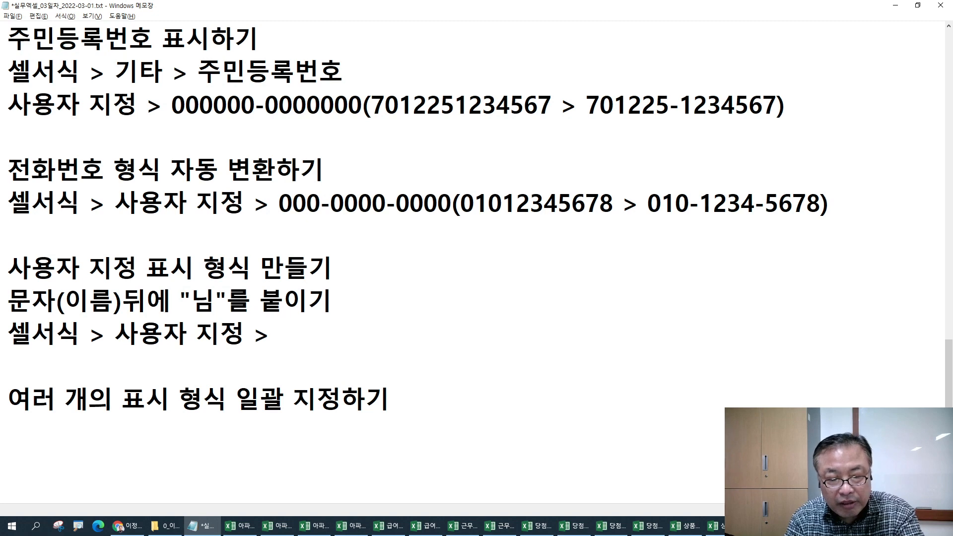
key(alt+Tab)
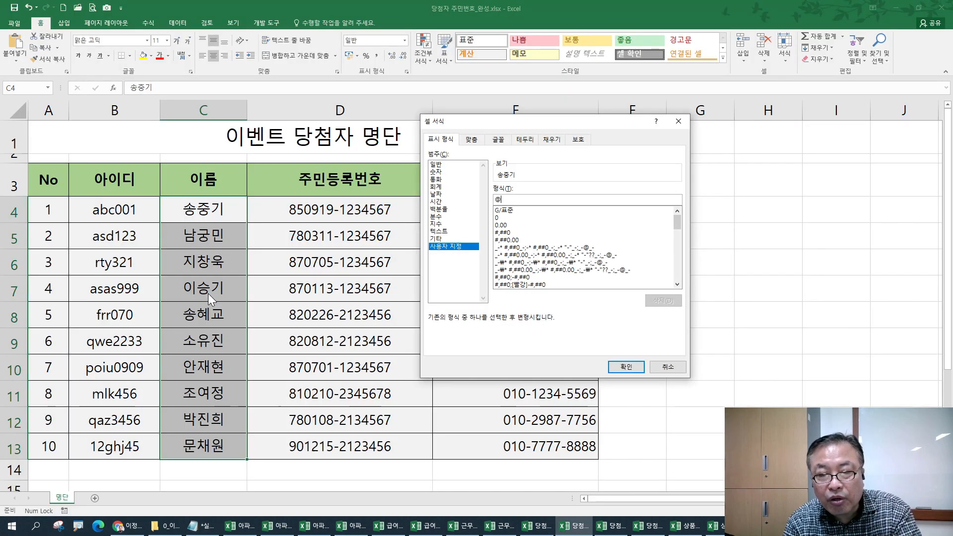
key(alt+Tab)
text(형식)
text( 란에 )
text("ㅂ)
key(BackSpace)
text(@)
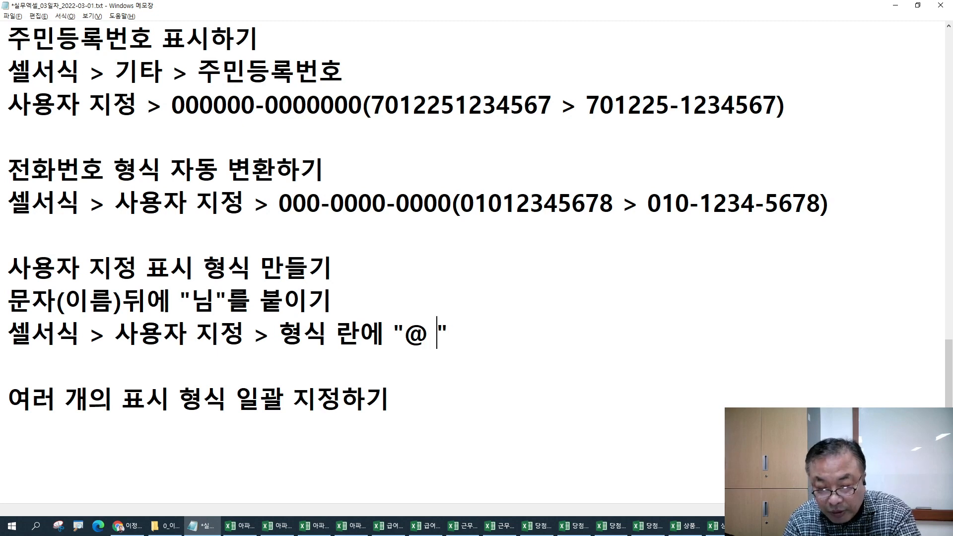
text( 님)
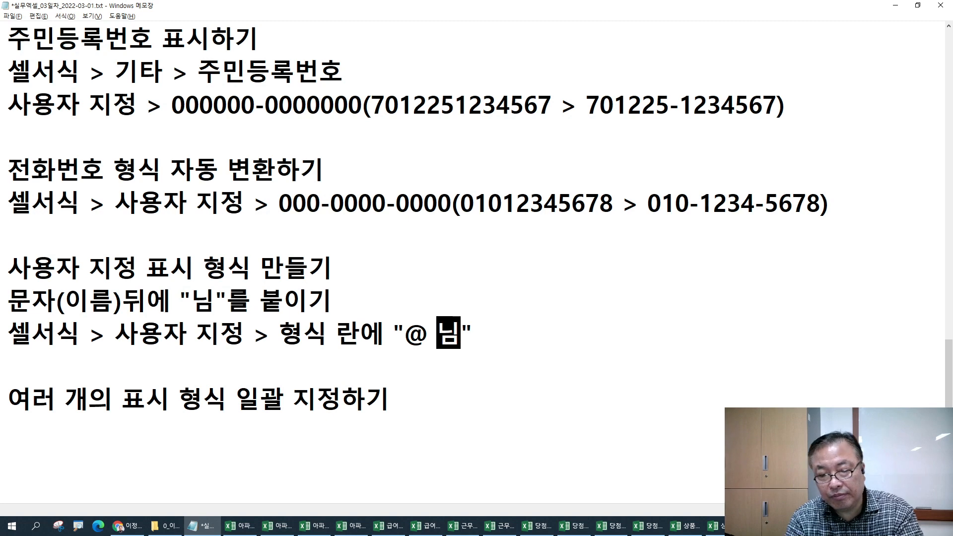
key(alt+Tab)
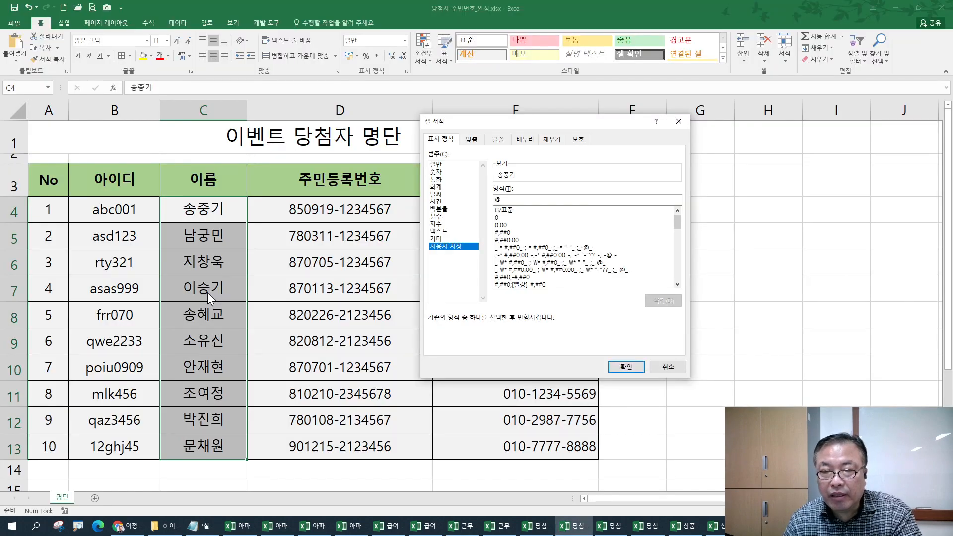
- Enter the custom code @님 without a space and apply it to the names
text(sd)
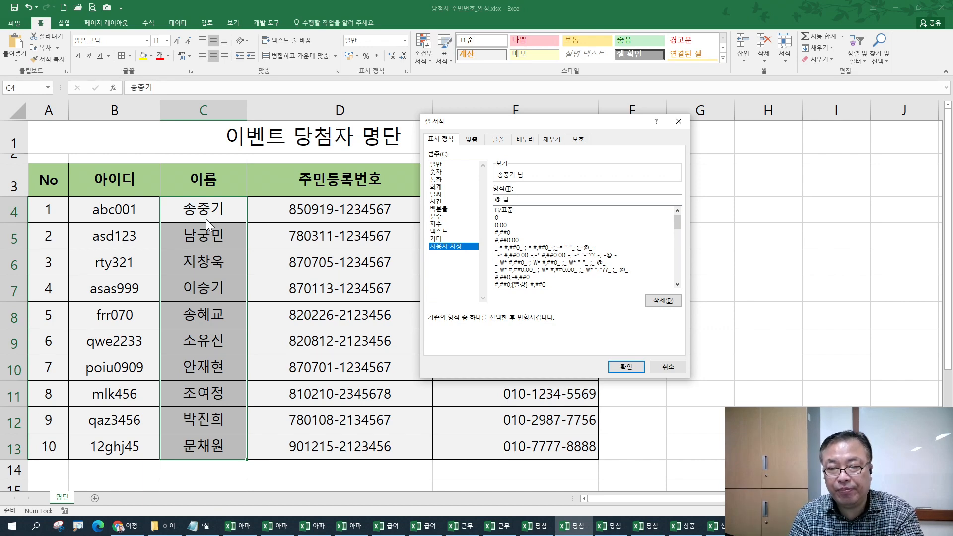
key(Left)
key(BackSpace)
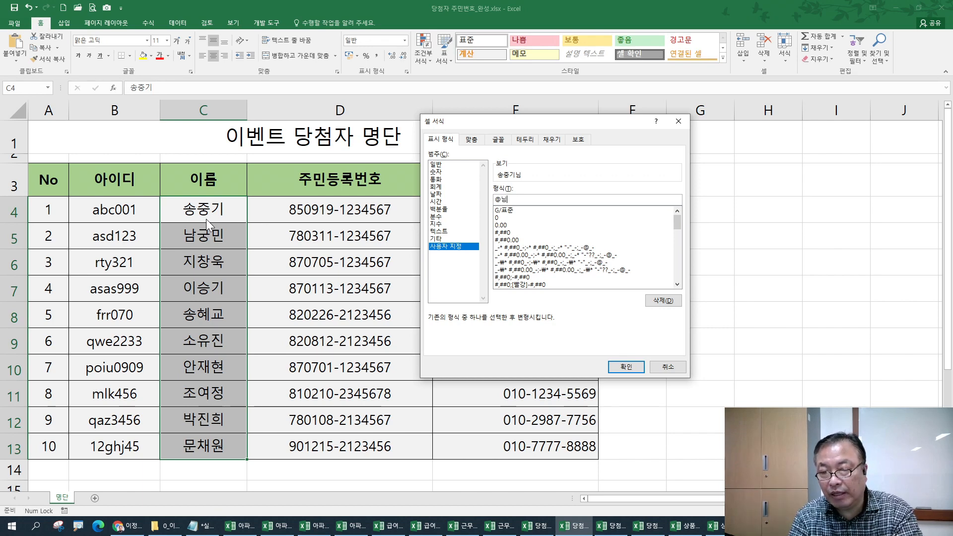
key(Return)
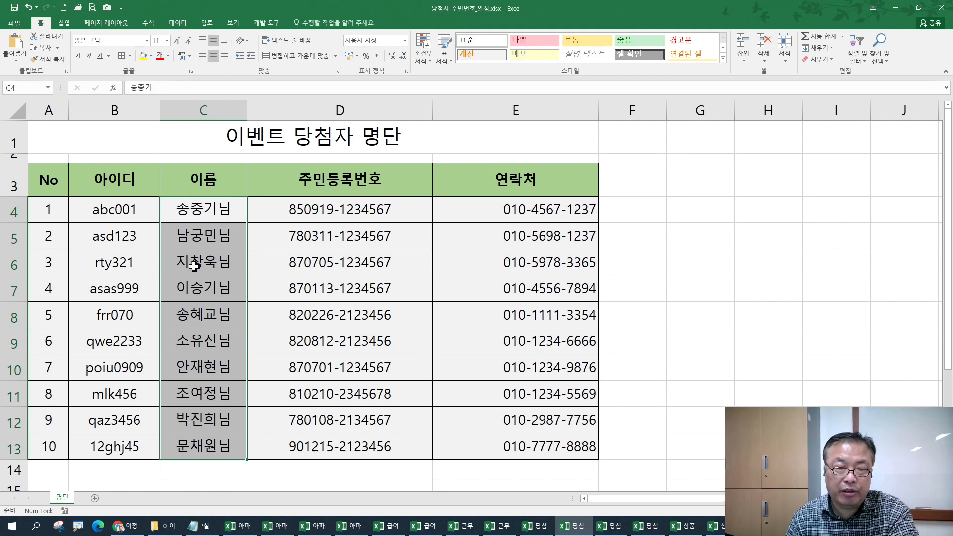
key(ctrl+1)
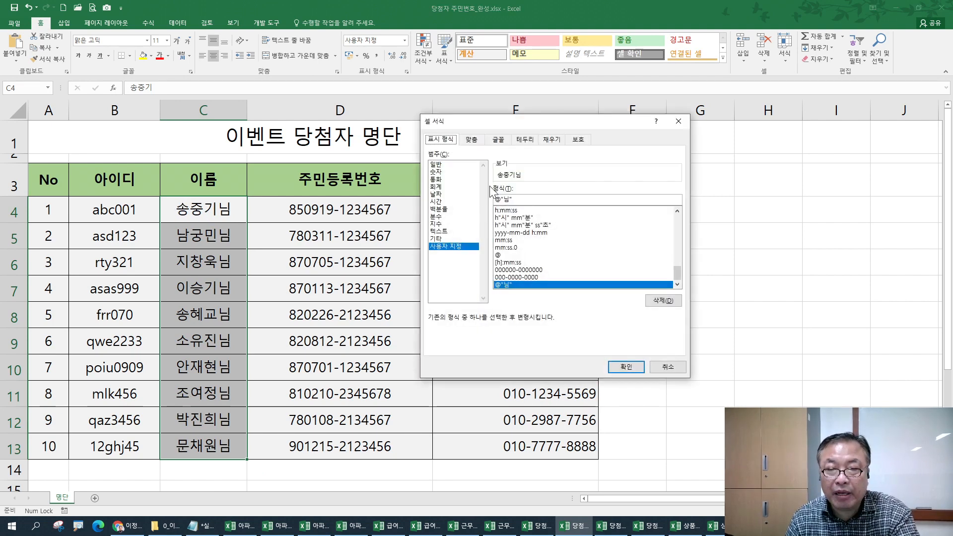
click(496, 199)
text(멋진)
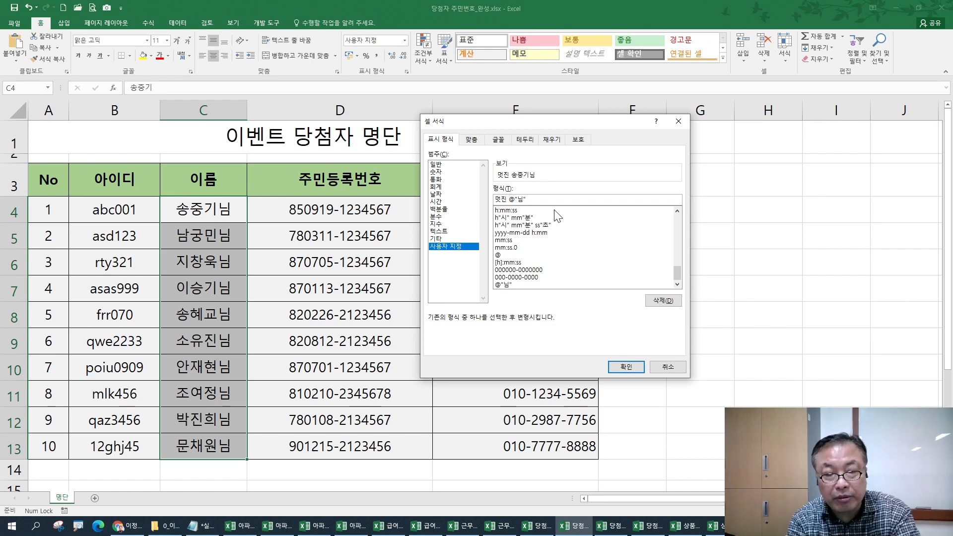
key(Return)
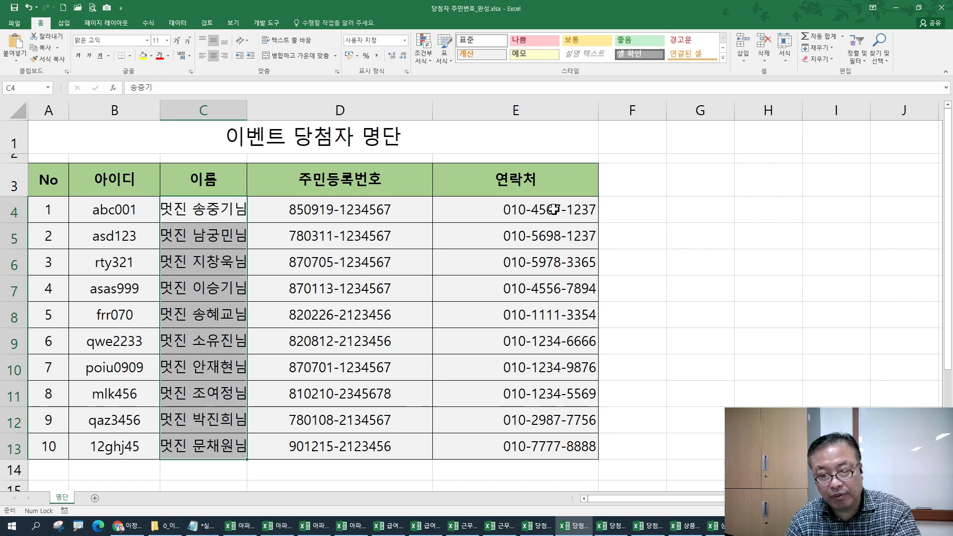
key(ctrl+1)
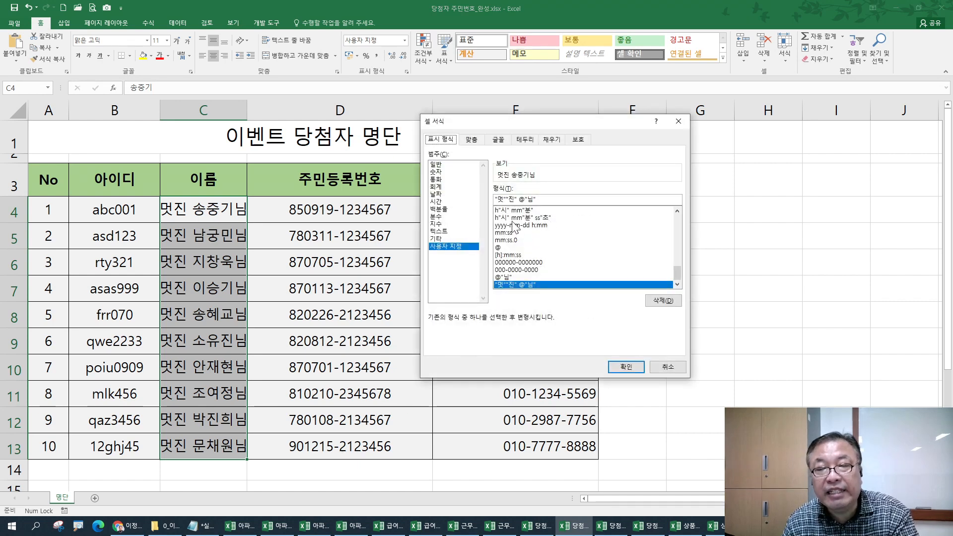
drag(516, 199, 418, 199)
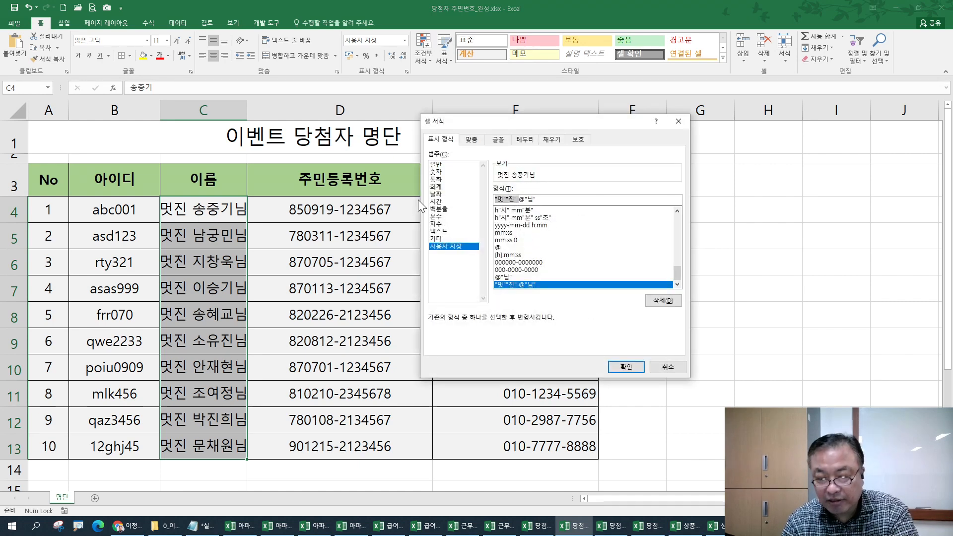
key(Delete)
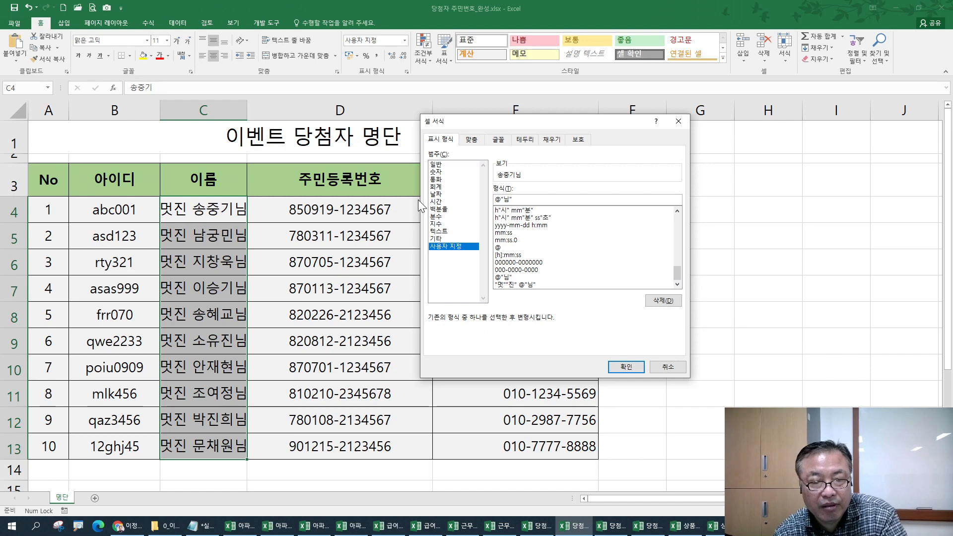
key(Return)
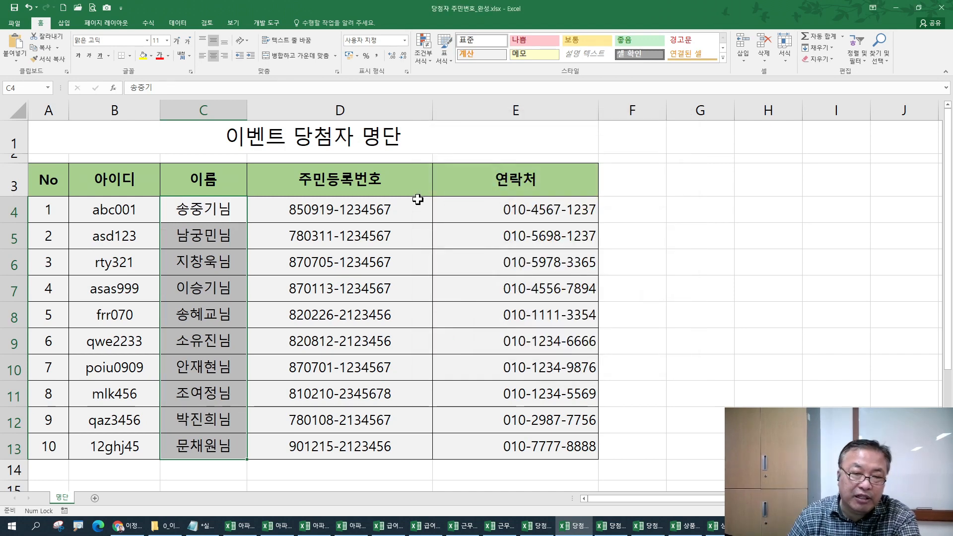
click(469, 299)
- Append a sample name before/after example showing the 님 suffix to the format note
key(alt+Tab)
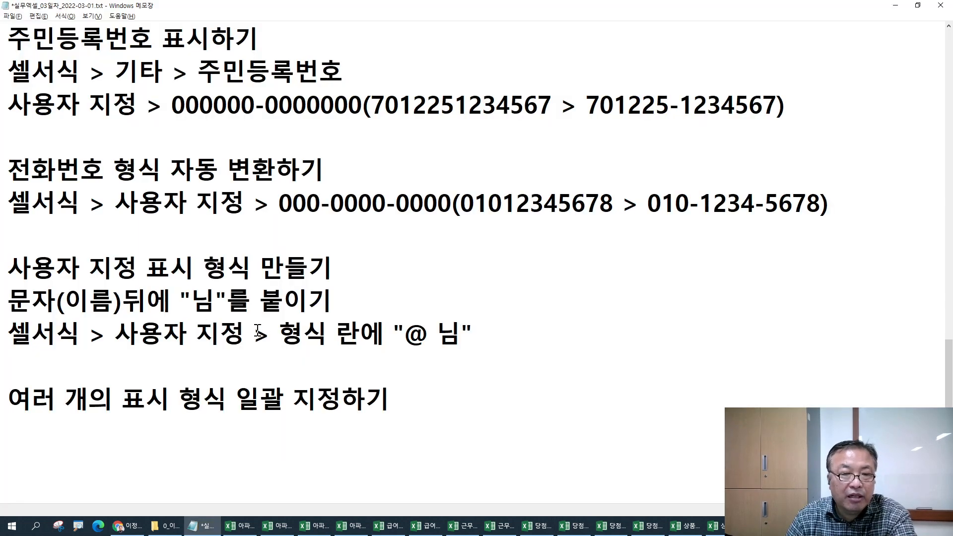
drag(404, 334, 428, 333)
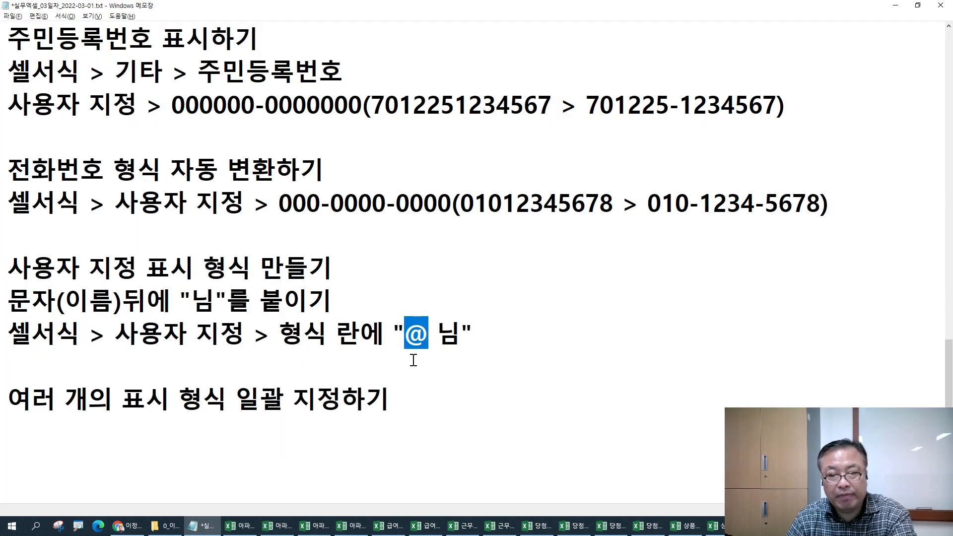
click(514, 342)
text(> )
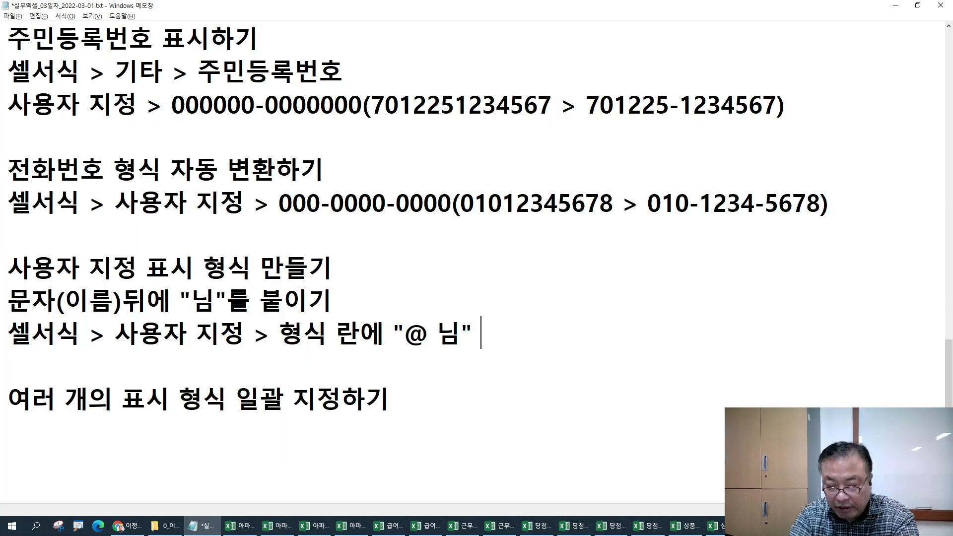
text(홍길동)
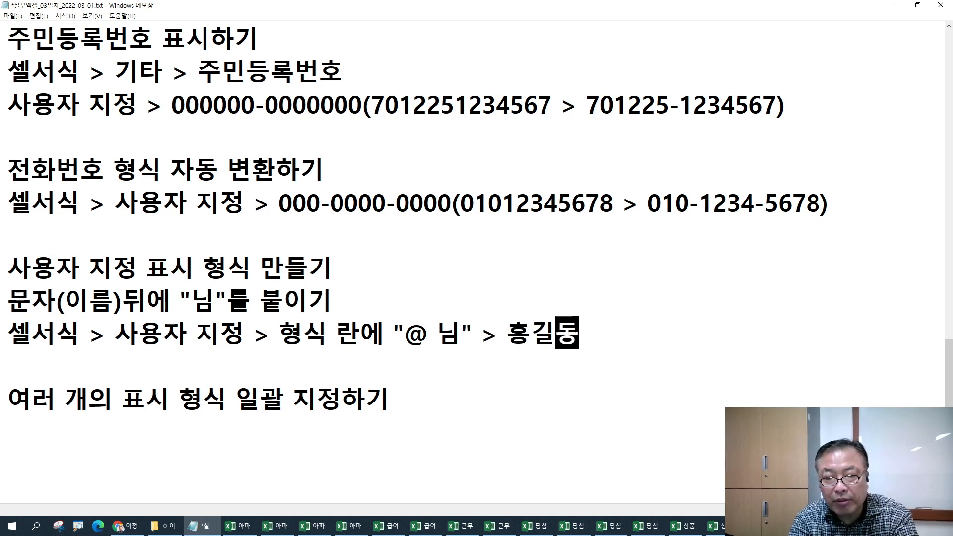
text( > )
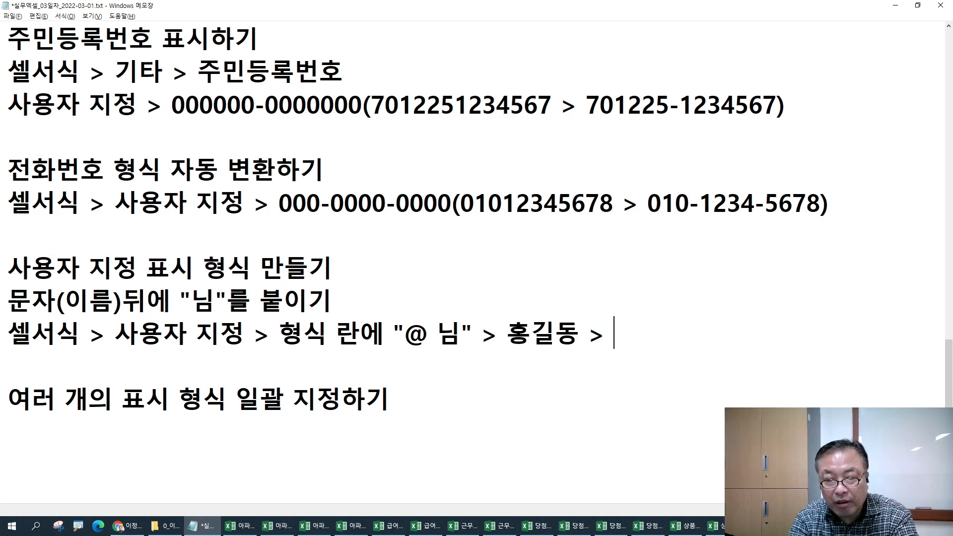
text(홍길동님)
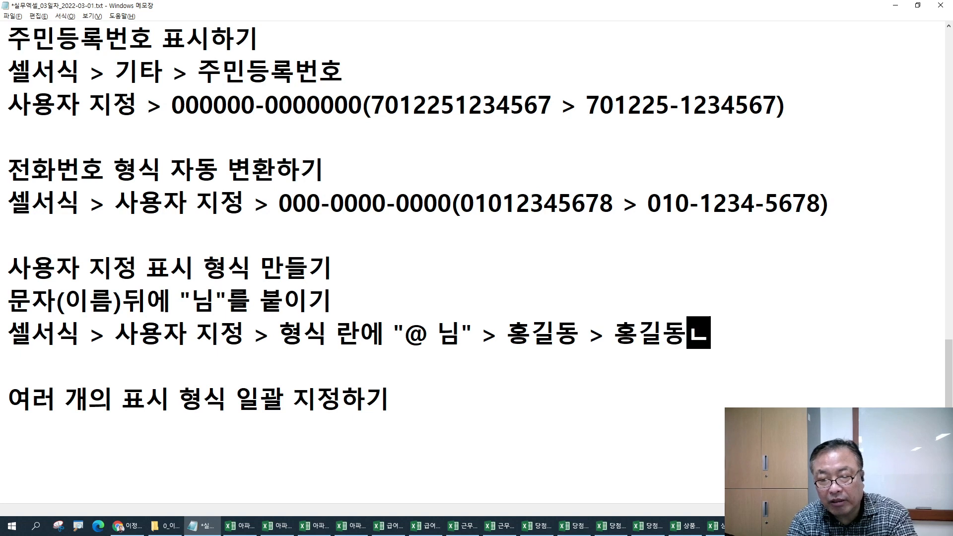
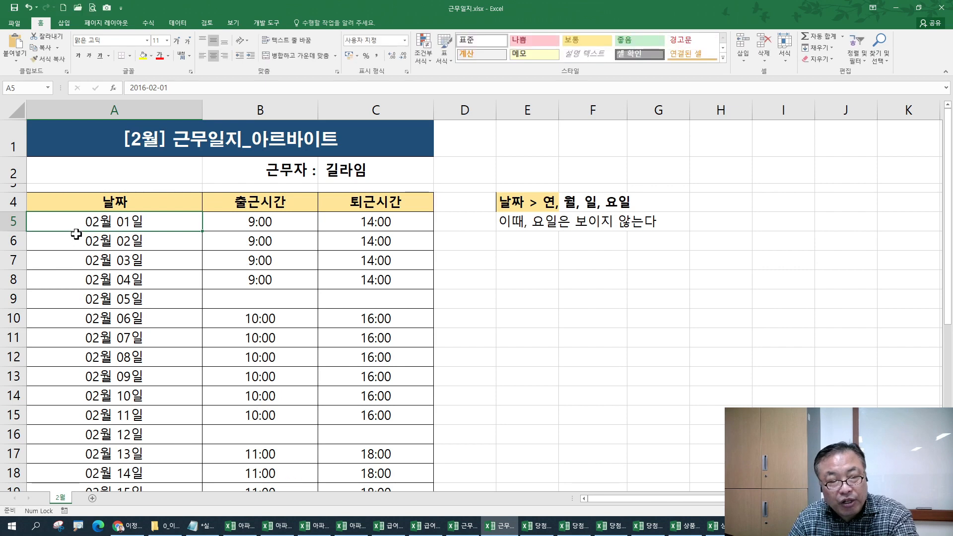
- Select the February dates A5:A32 and open Format Cells, which shows the mm"월" dd"일" code
scroll(122, 424, down, 1)
scroll(121, 424, down, 3)
scroll(121, 424, up, 3)
scroll(126, 422, down, 3)
scroll(128, 421, down, 3)
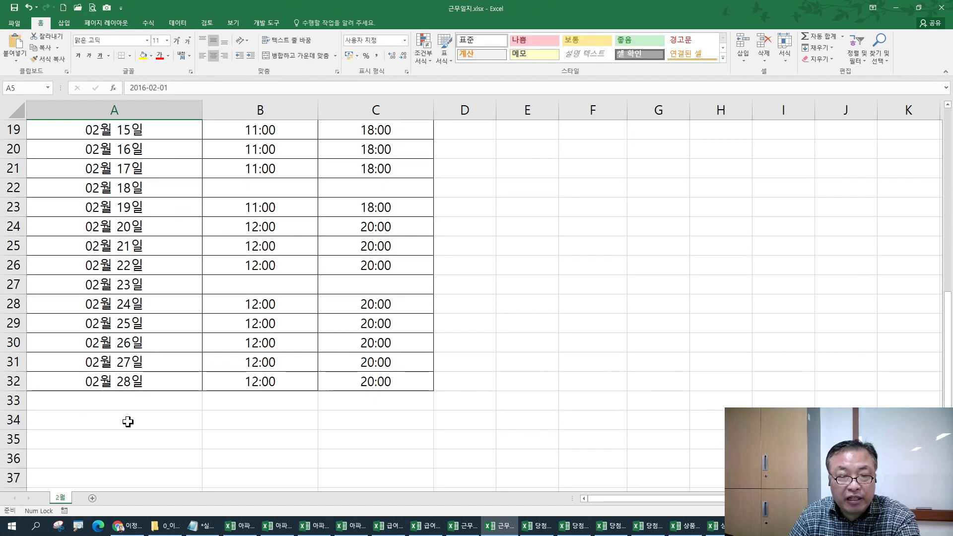
scroll(128, 419, up, 5)
scroll(127, 411, up, 1)
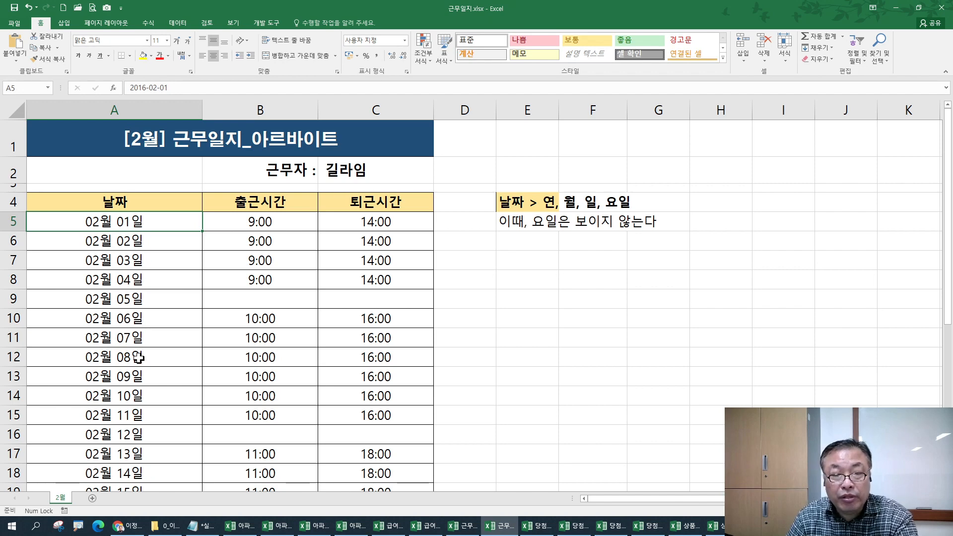
scroll(141, 365, down, 6)
shift+click(143, 382)
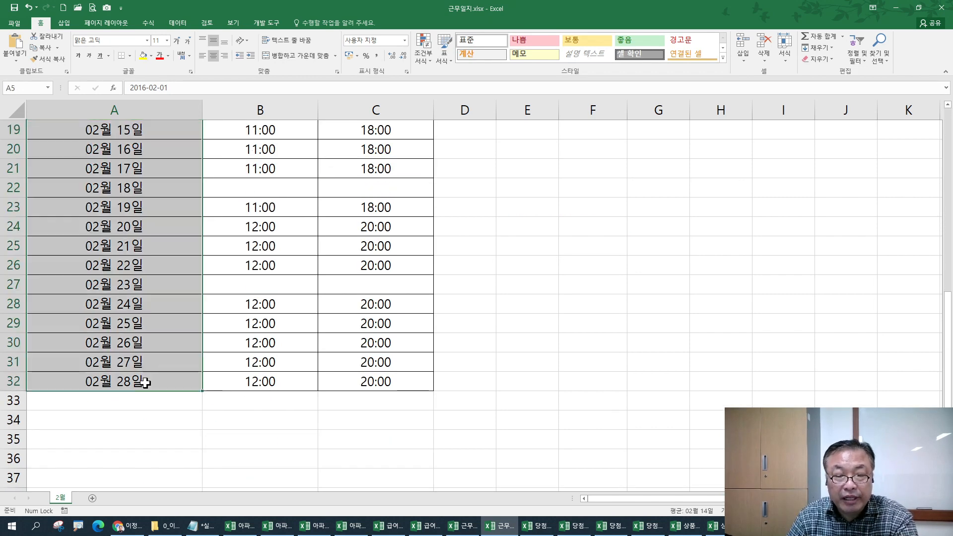
scroll(135, 341, up, 6)
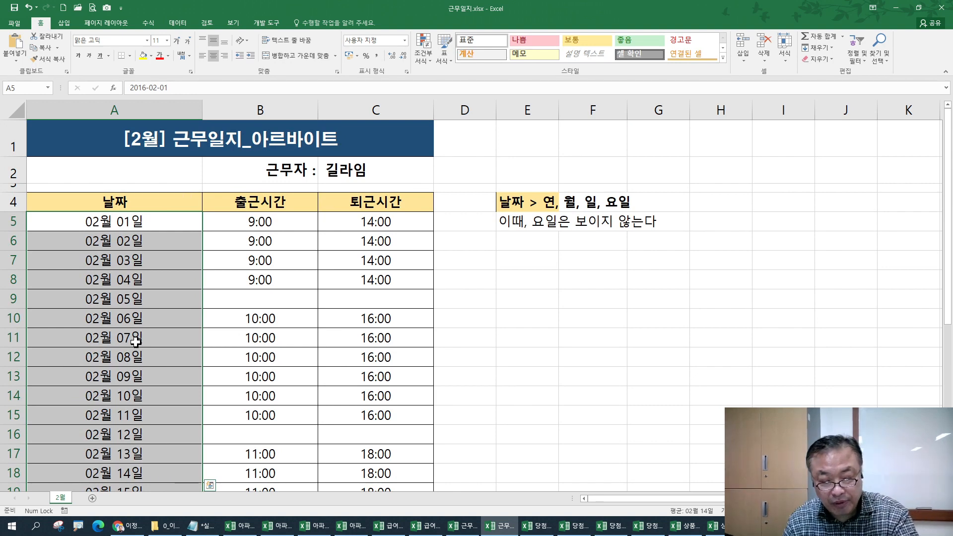
key(ctrl+1)
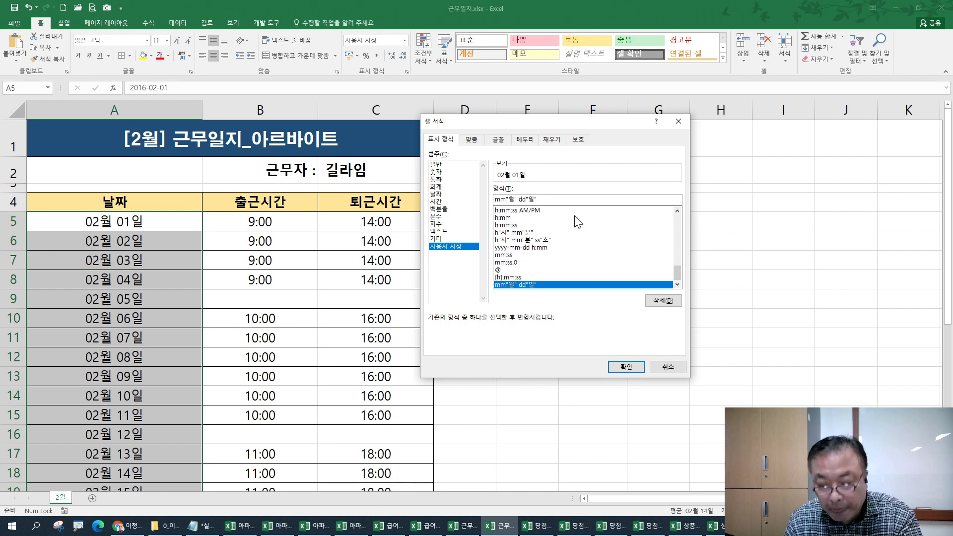
- Prefix the custom date code with yyyy"년" so dates read like 2016년 02월 01일
text(yyy)
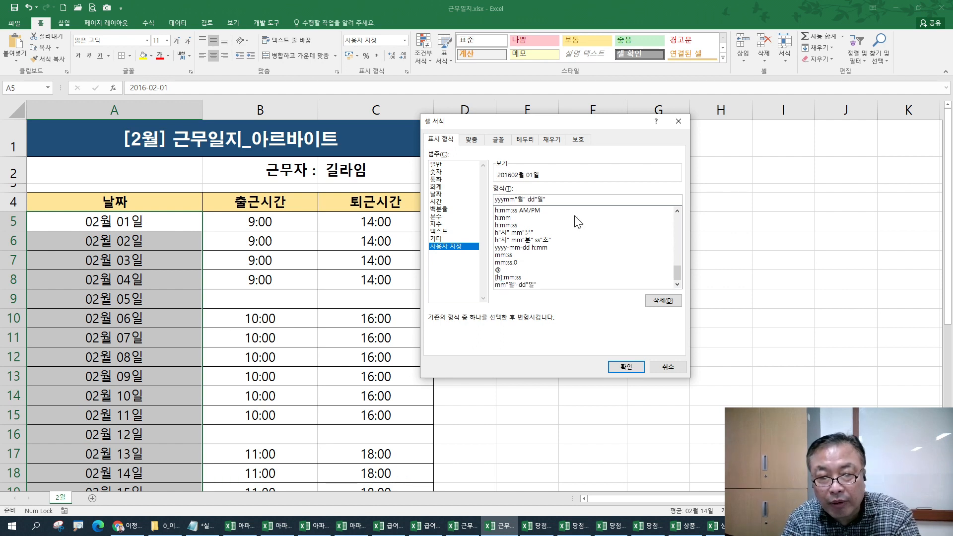
text(년)
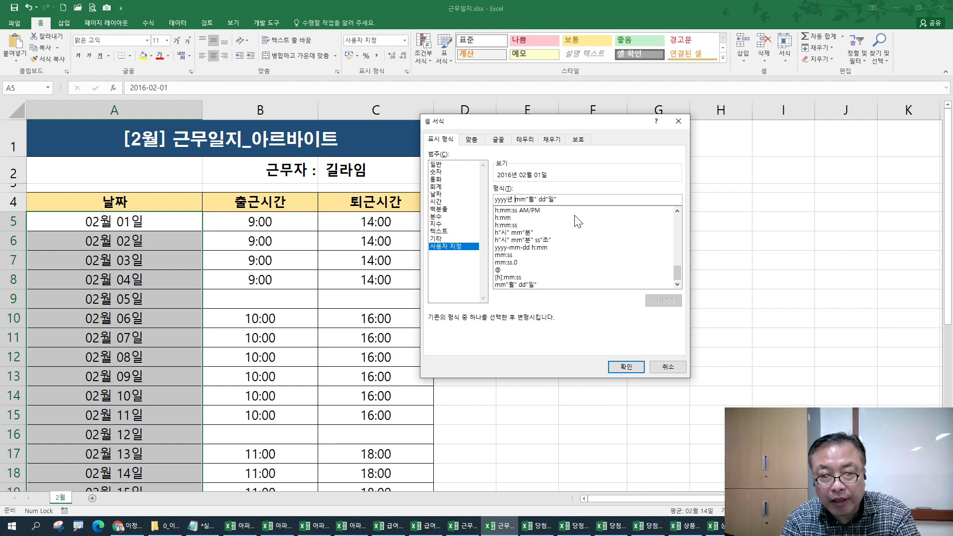
key(Return)
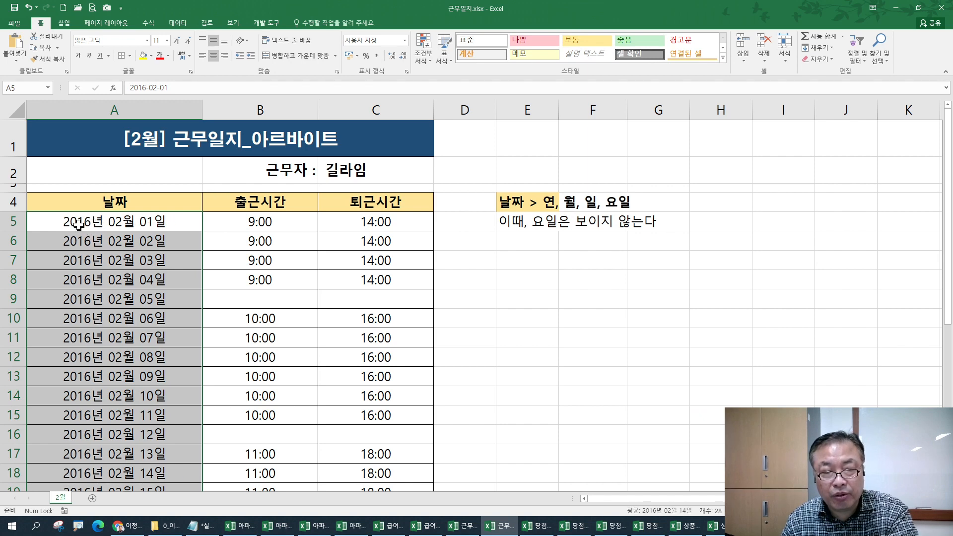
scroll(86, 252, down, 7)
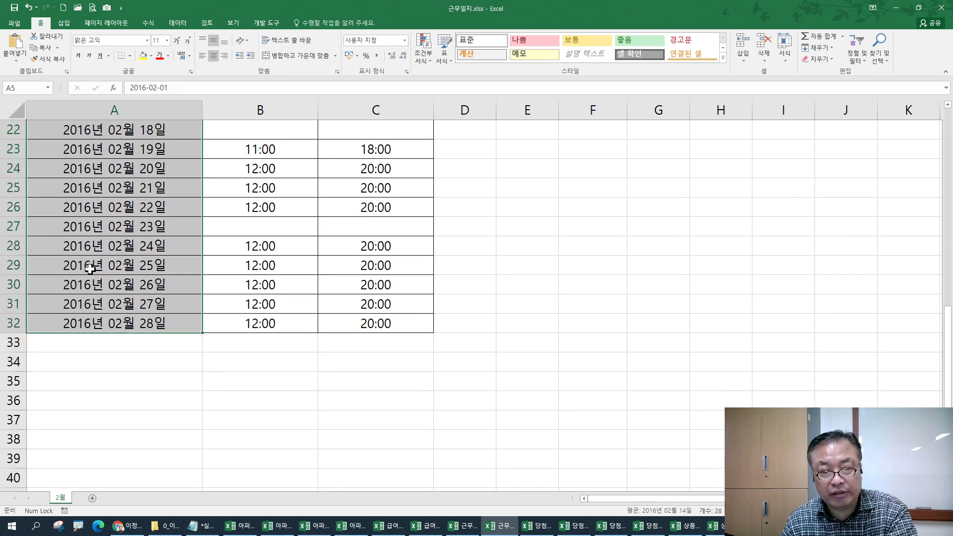
scroll(92, 268, up, 6)
scroll(105, 263, up, 1)
- Apply the built-in yyyy-mm-dd date format to the column A dates
key(ctrl+1)
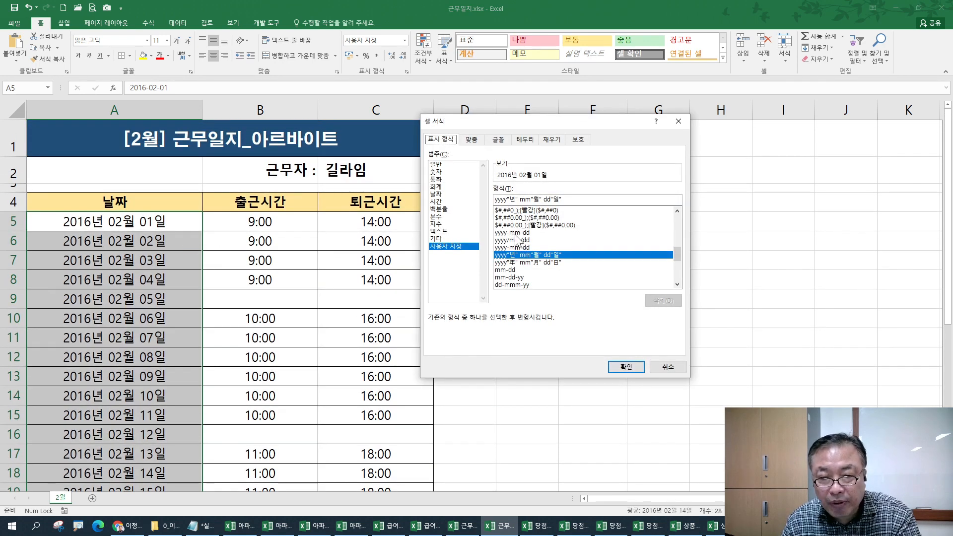
click(515, 232)
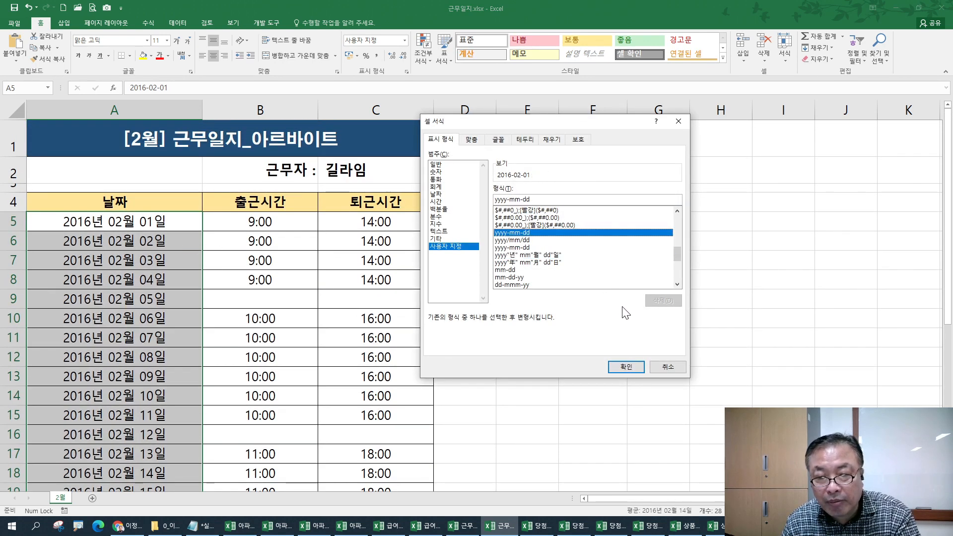
click(625, 367)
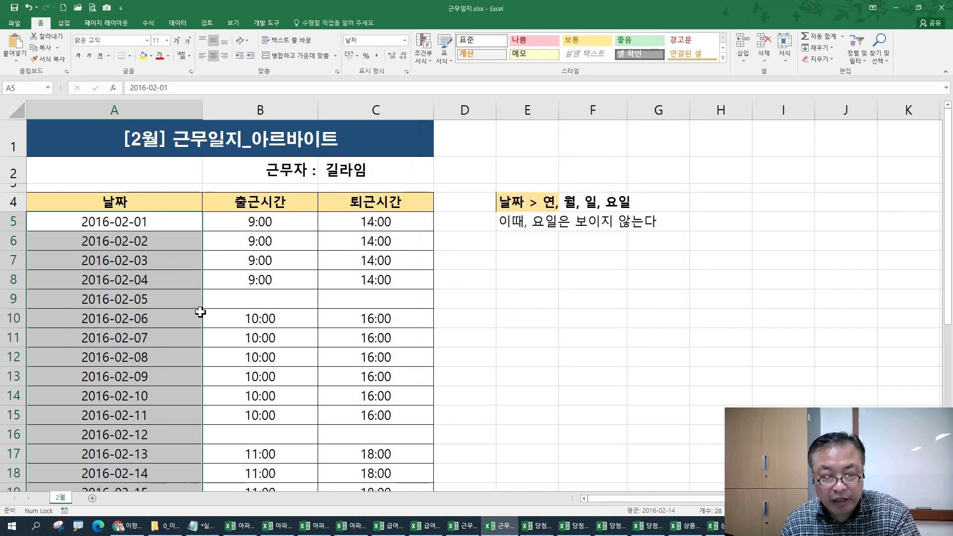
- Check the single-digit date codes in the notes, then change the custom code to yyyy-m-d
key(ctrl+1)
click(193, 524)
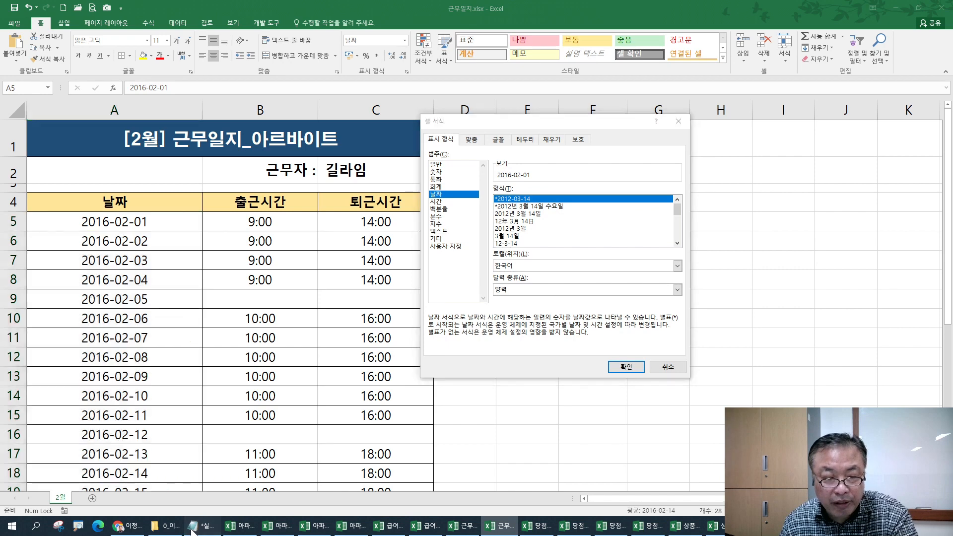
drag(90, 366, 98, 366)
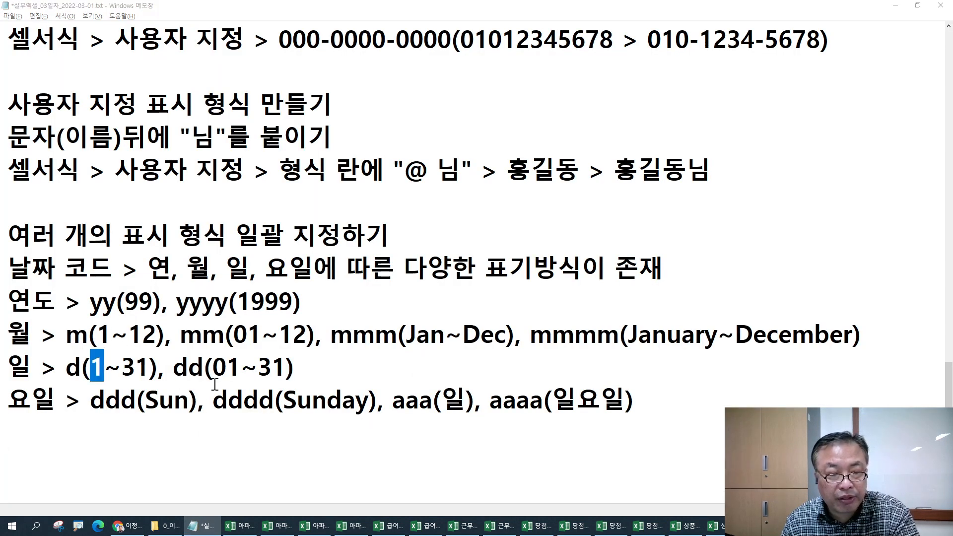
key(alt+Tab)
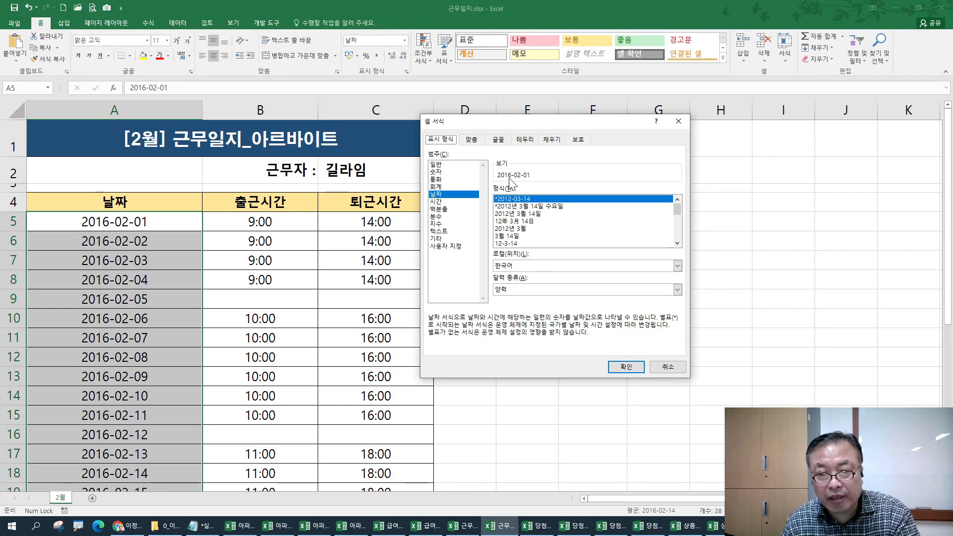
click(436, 246)
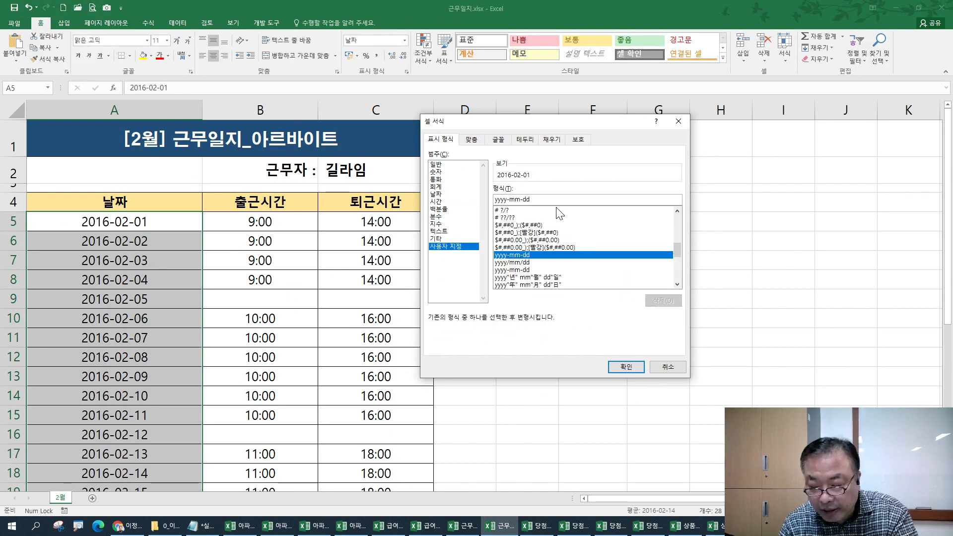
key(BackSpace)
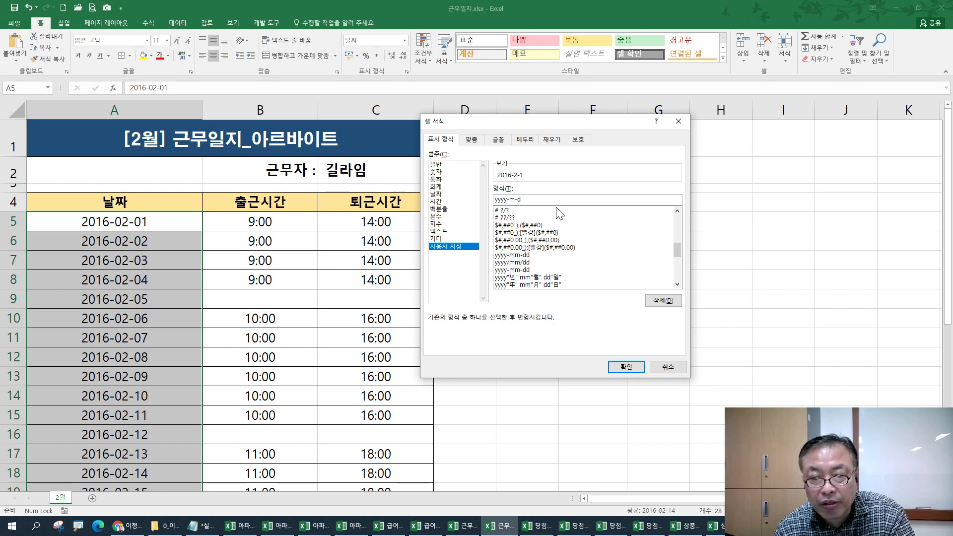
key(Return)
scroll(141, 336, down, 2)
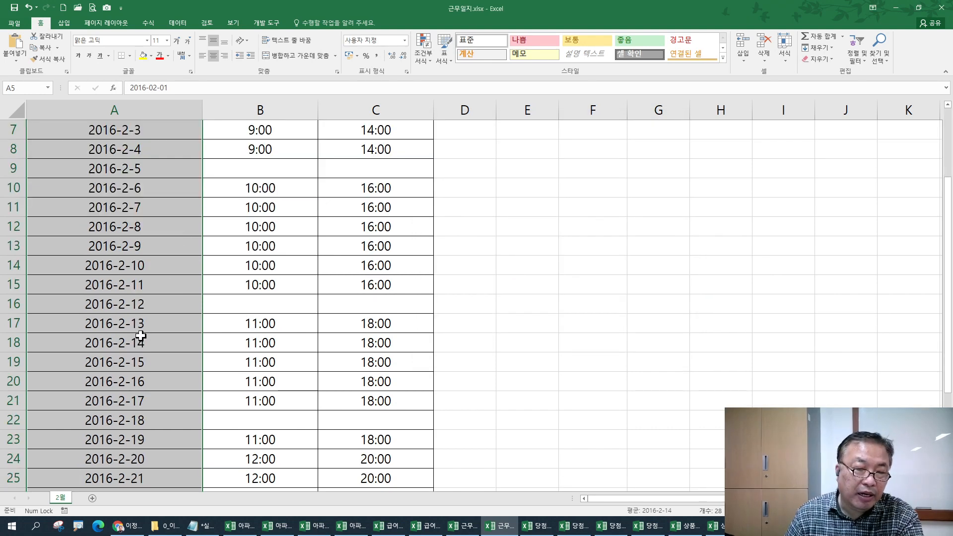
- Enter 2016-12-1 in A23 and 2016-12-31 in A24
scroll(129, 249, down, 1)
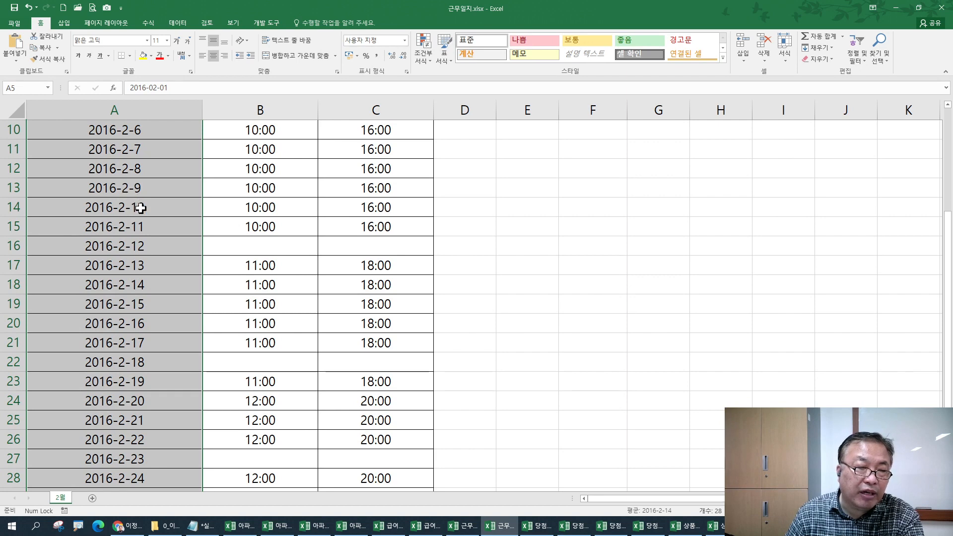
scroll(132, 277, down, 2)
click(131, 265)
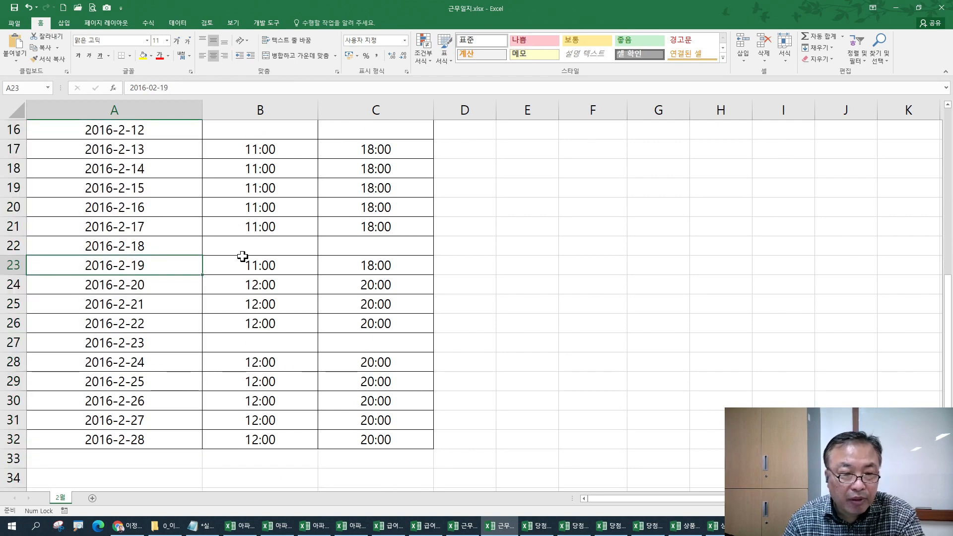
text(2016-12-1)
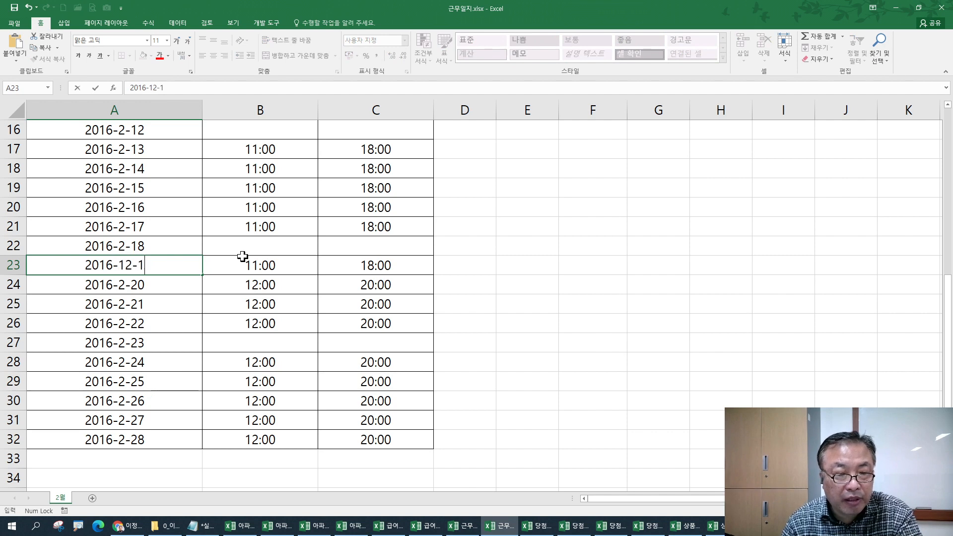
key(Return)
text(2016-12-31)
key(Return)
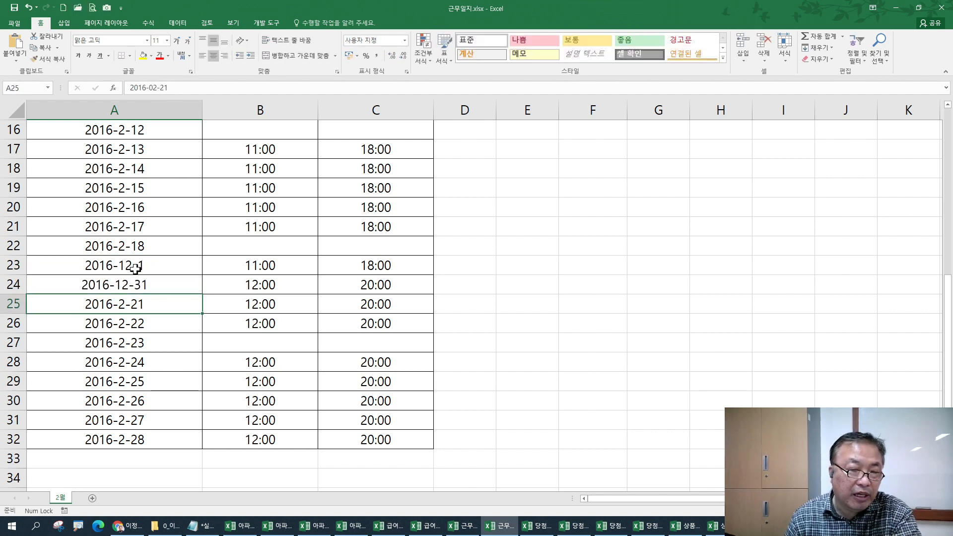
- Inspect the stored dates in A22, A5, A15, A23 and A24
click(119, 246)
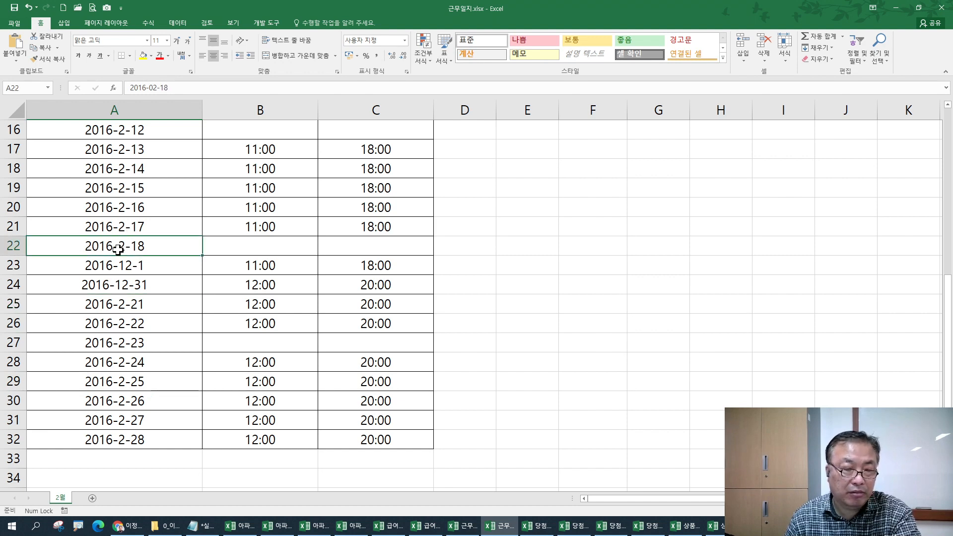
scroll(109, 285, up, 5)
click(115, 226)
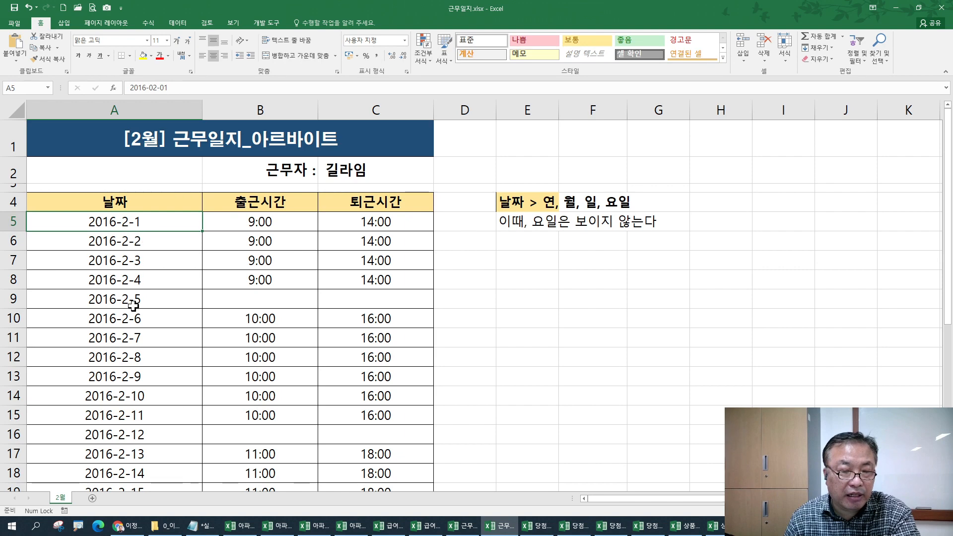
scroll(133, 303, down, 2)
click(112, 287)
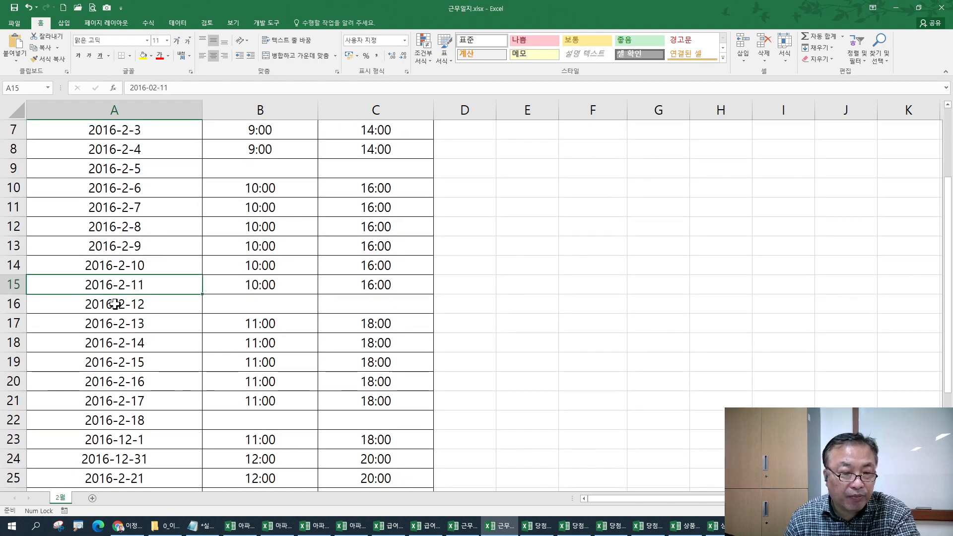
scroll(115, 302, down, 3)
click(119, 268)
click(148, 280)
scroll(151, 304, up, 1)
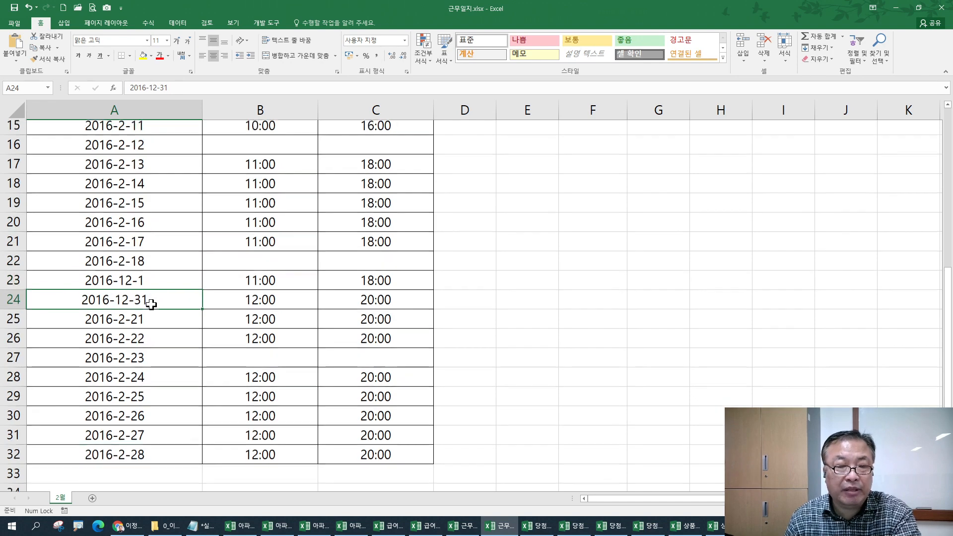
scroll(151, 304, up, 4)
- Select the whole date range A5:A32
click(135, 150)
scroll(143, 283, down, 3)
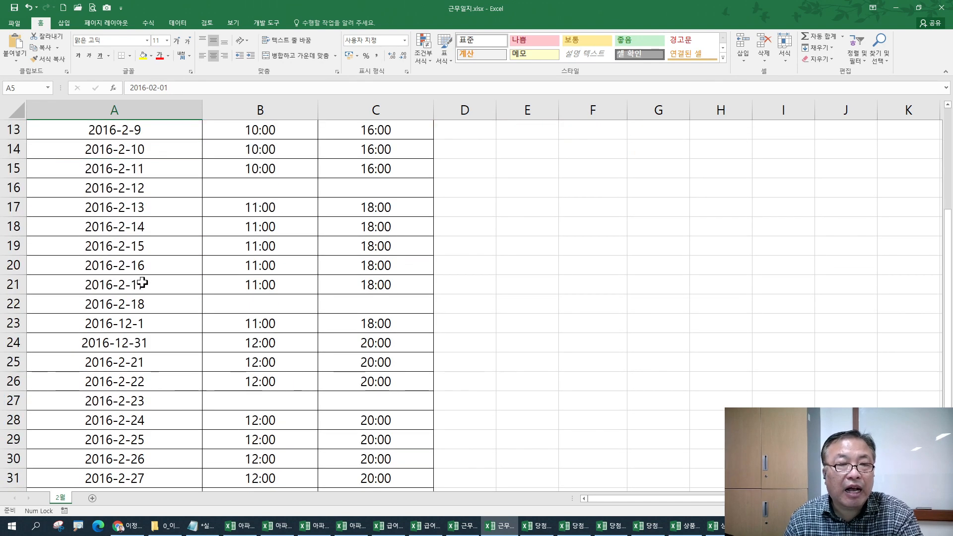
scroll(143, 283, down, 3)
shift+click(142, 323)
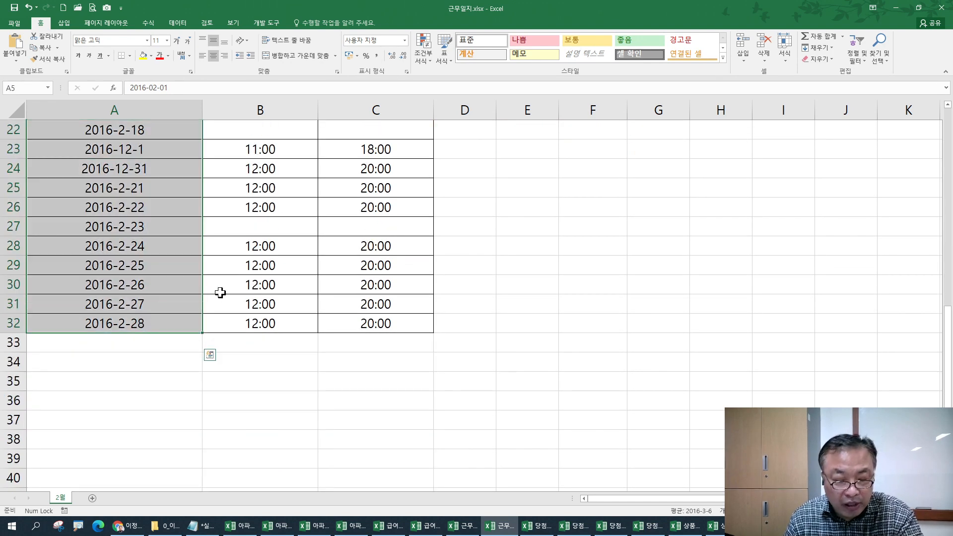
- Apply yyyy-mm-dd so the dates read 2016-02-01 and 2016-12-01 with leading zeros
scroll(220, 293, up, 7)
key(ctrl+1)
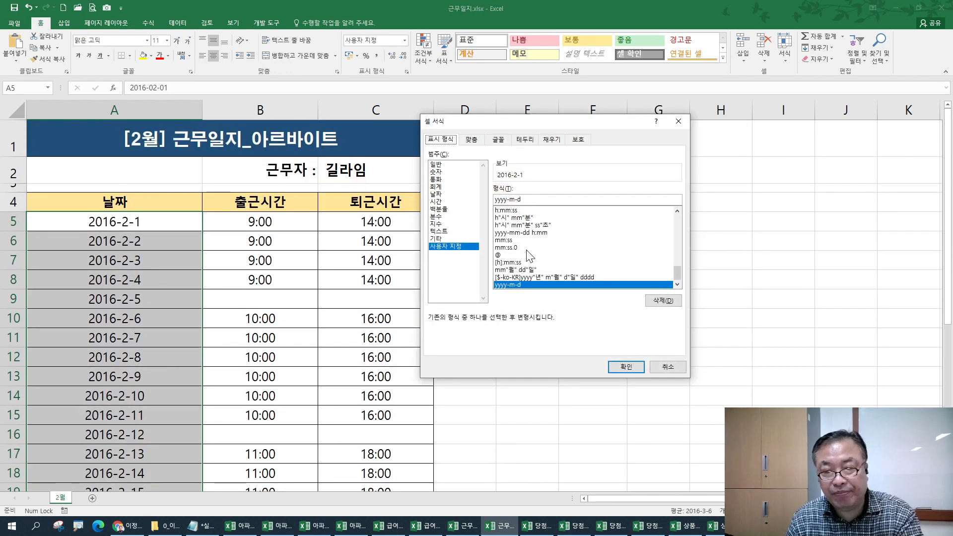
scroll(527, 251, up, 2)
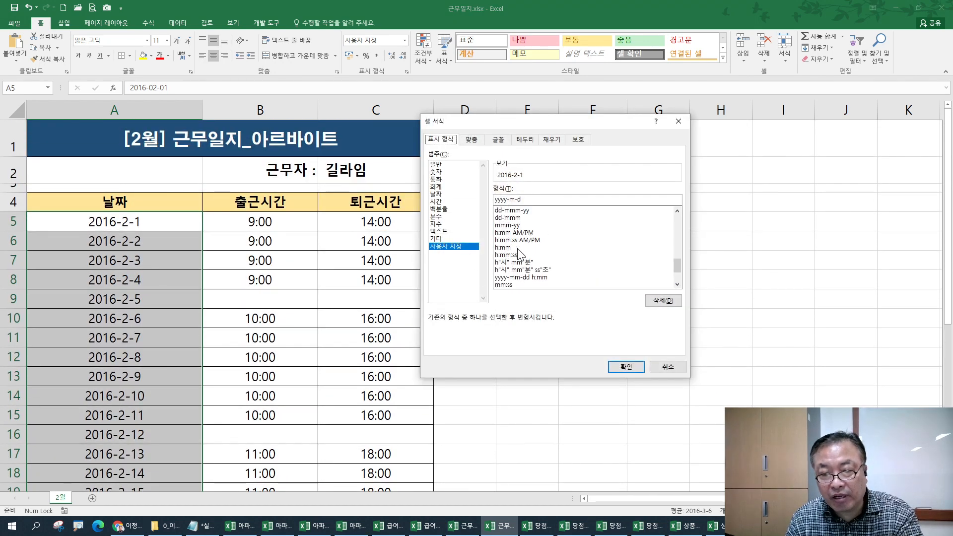
scroll(519, 254, up, 1)
scroll(518, 251, up, 2)
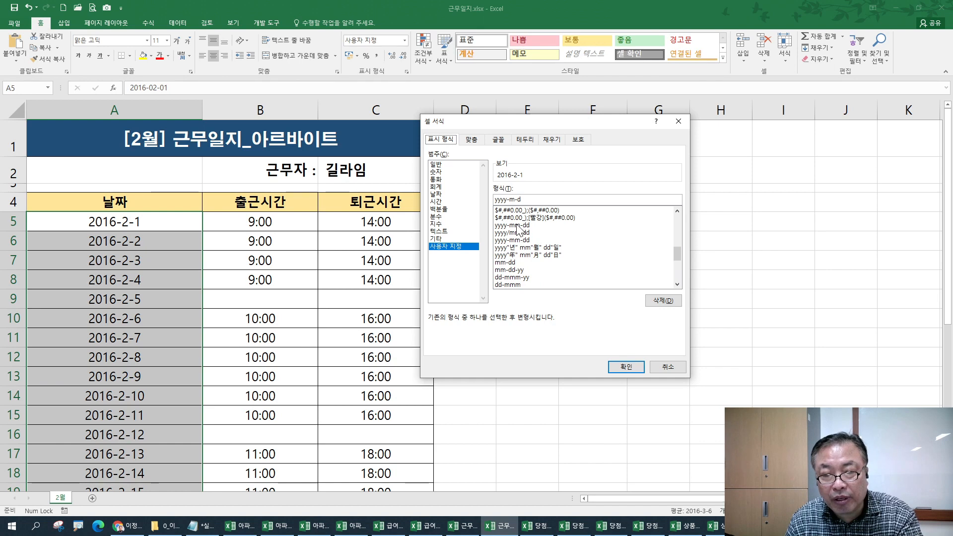
click(519, 224)
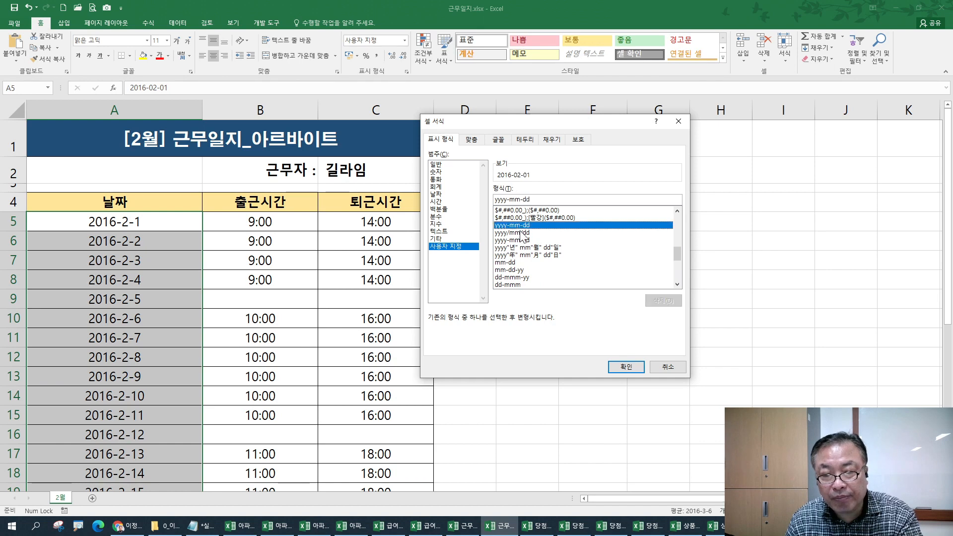
click(625, 366)
scroll(152, 286, down, 6)
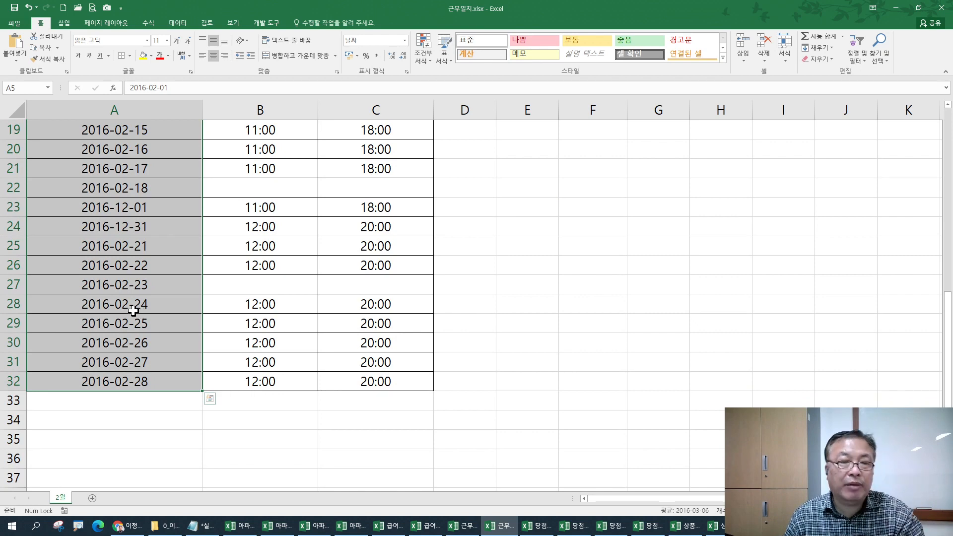
scroll(136, 315, up, 5)
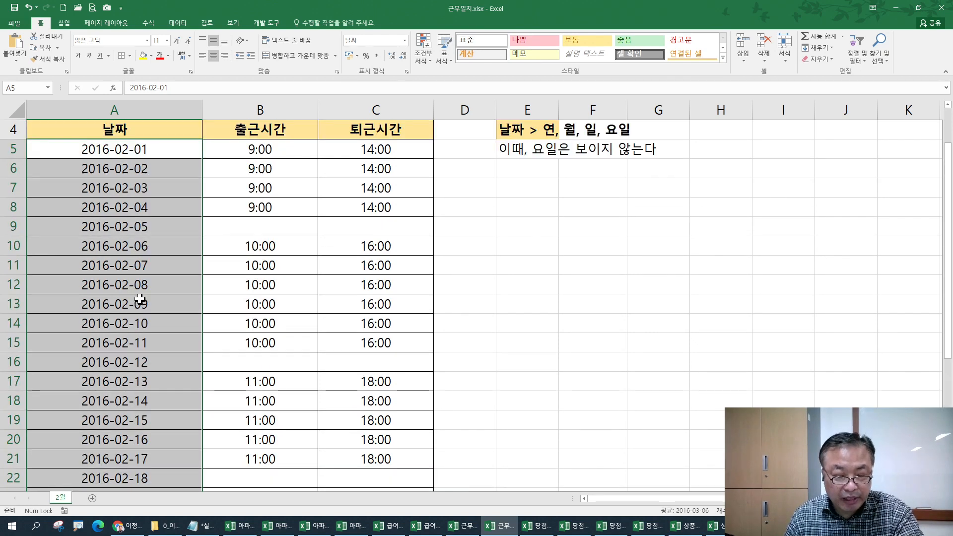
- Append a Korean weekday code in parentheses to the yyyy-mm-dd custom format
key(ctrl+1)
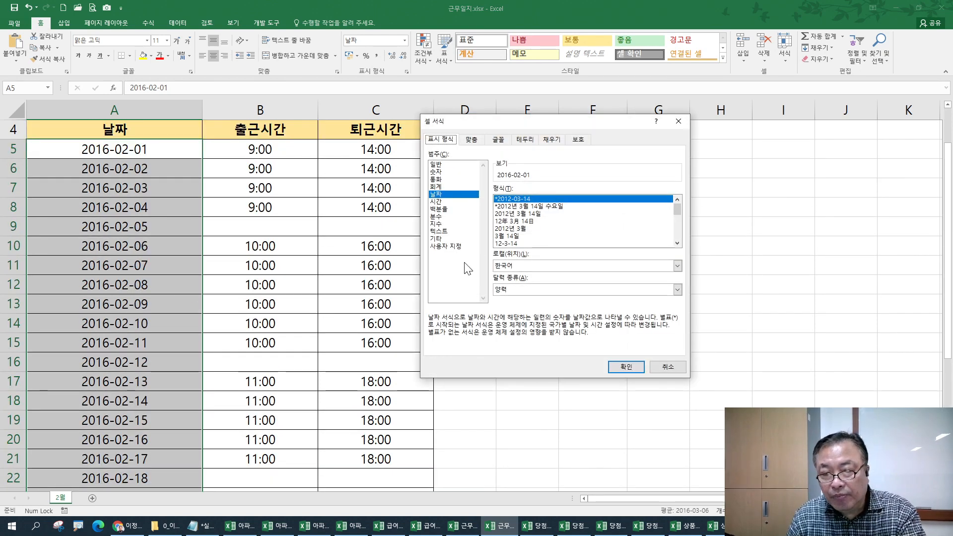
click(447, 246)
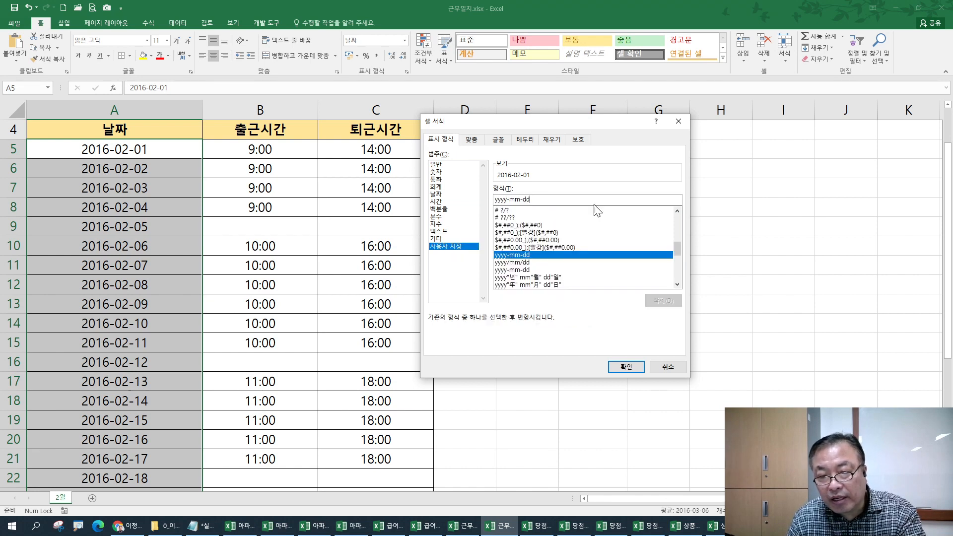
text((ㅁㅁ)
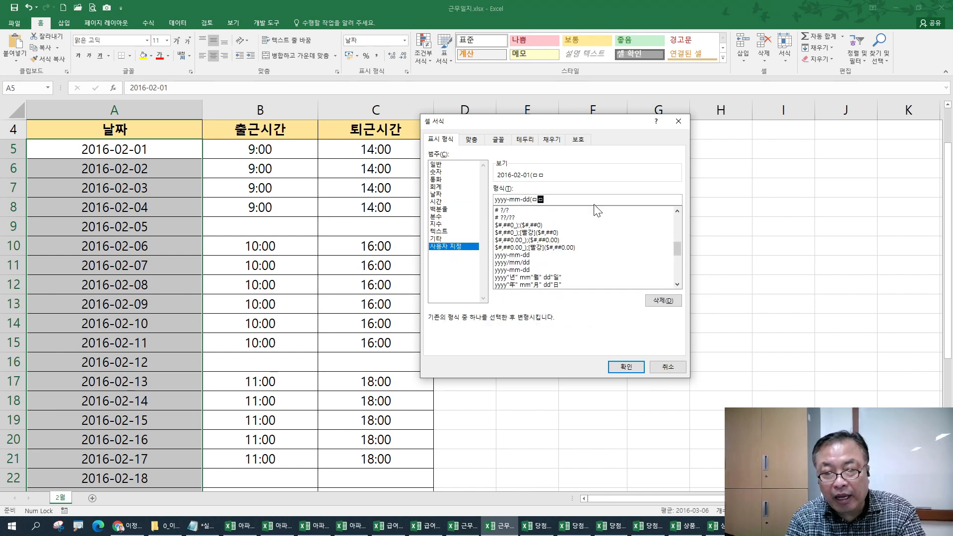
text(a))
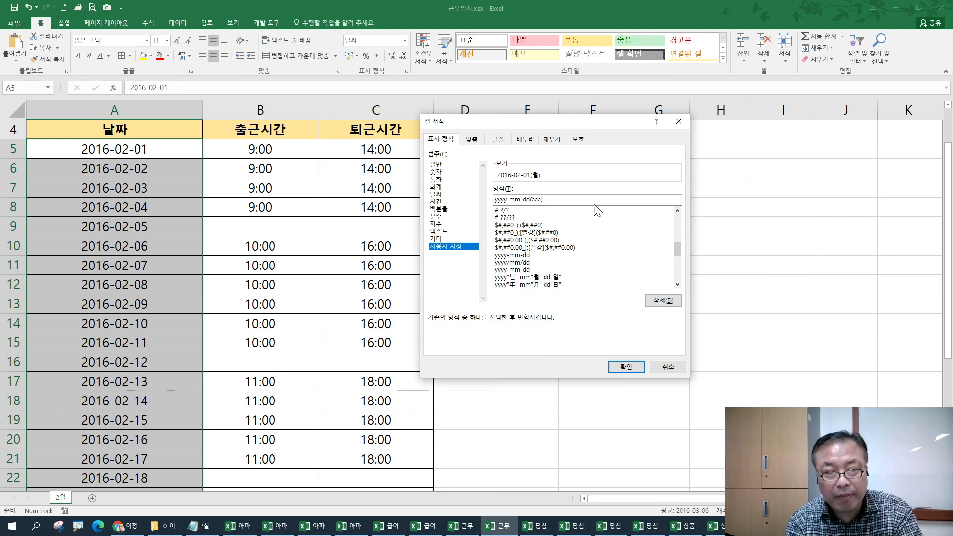
key(Return)
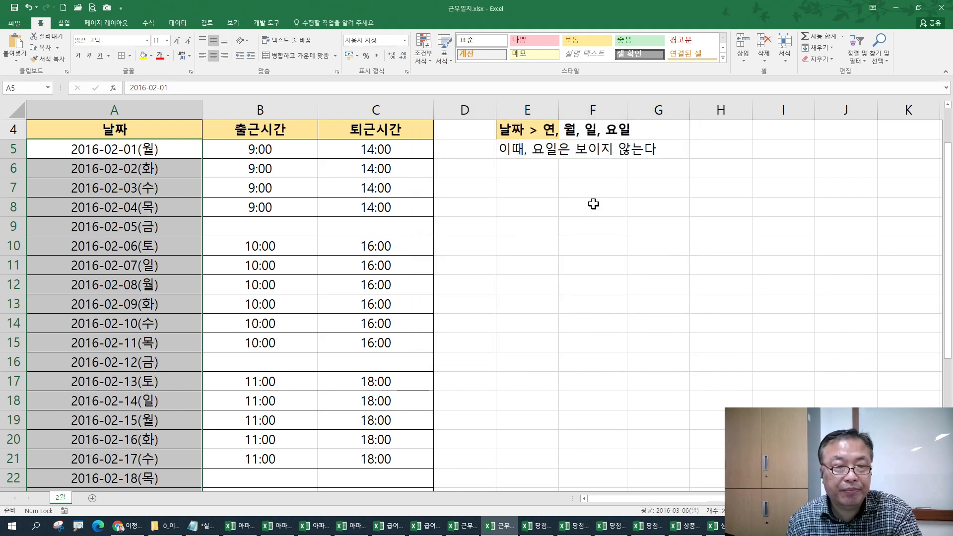
- Try the English weekday codes ddd and then dddd in the date format
key(ctrl+1)
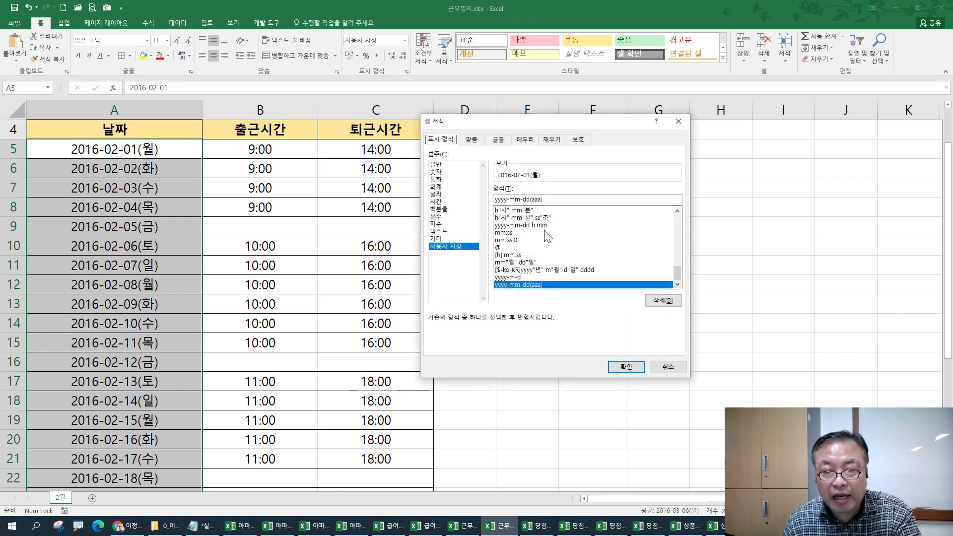
text(ddd)
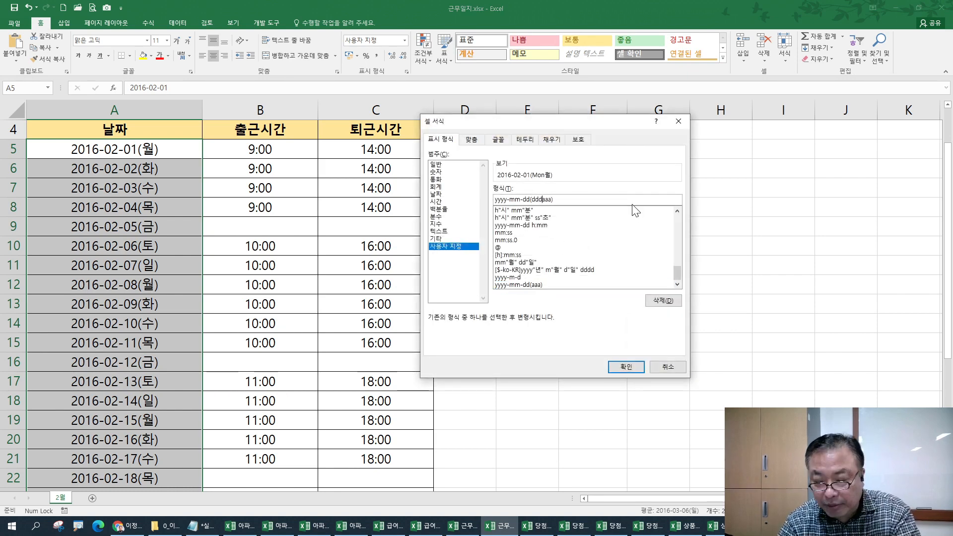
key(Return)
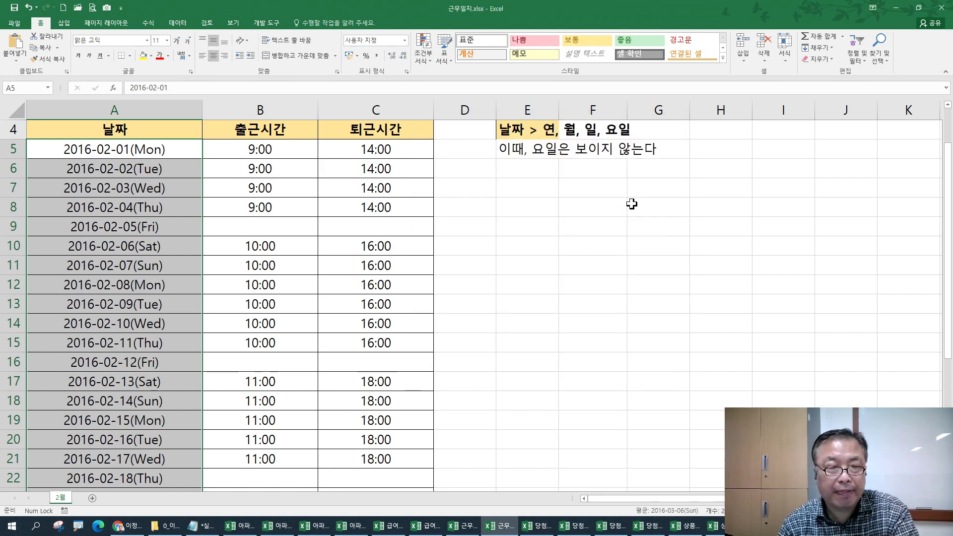
key(ctrl+1)
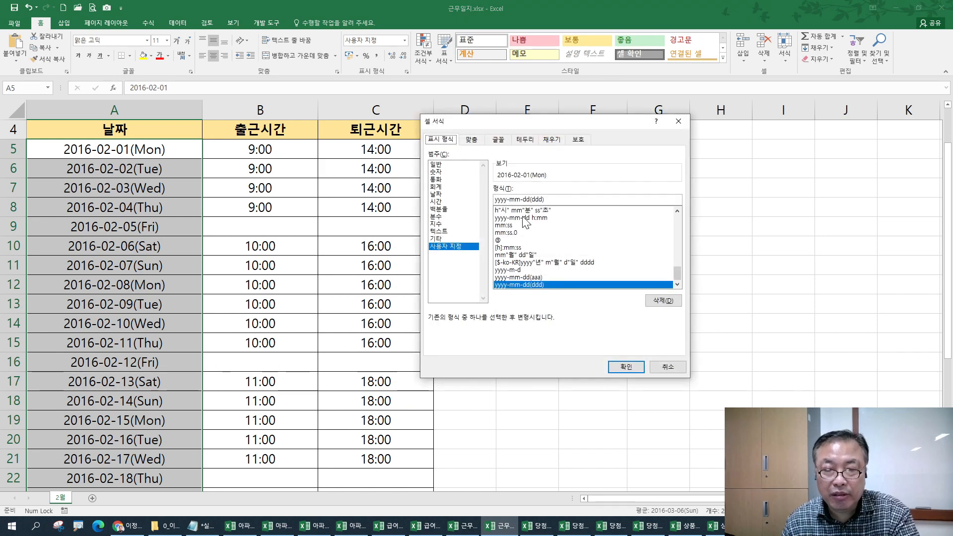
text(d)
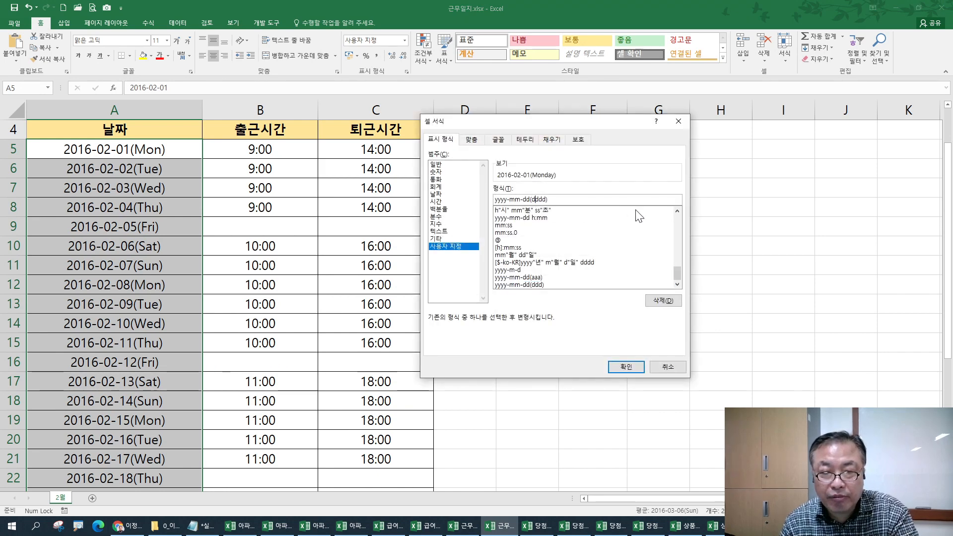
key(Return)
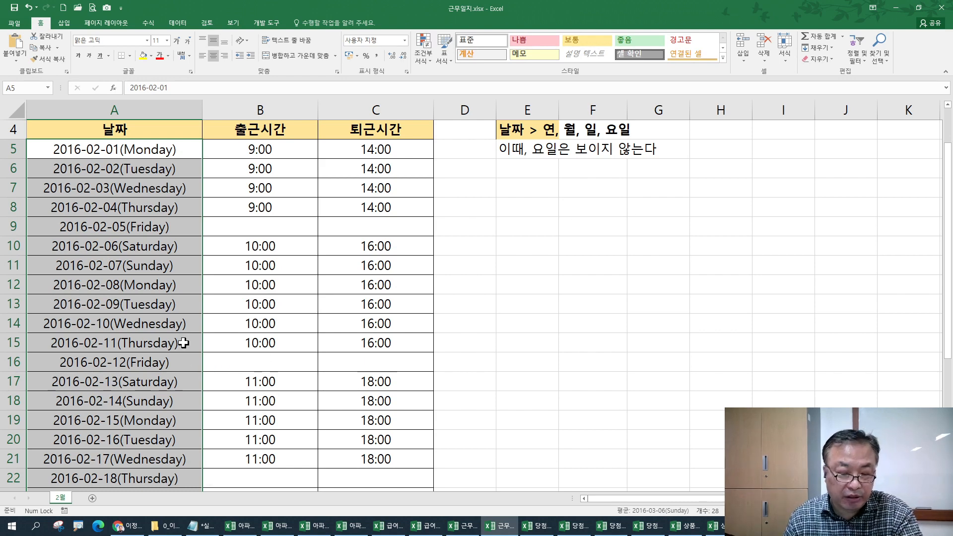
- Replace the English weekday with the full Korean weekday code aaaa
key(ctrl+1)
click(538, 199)
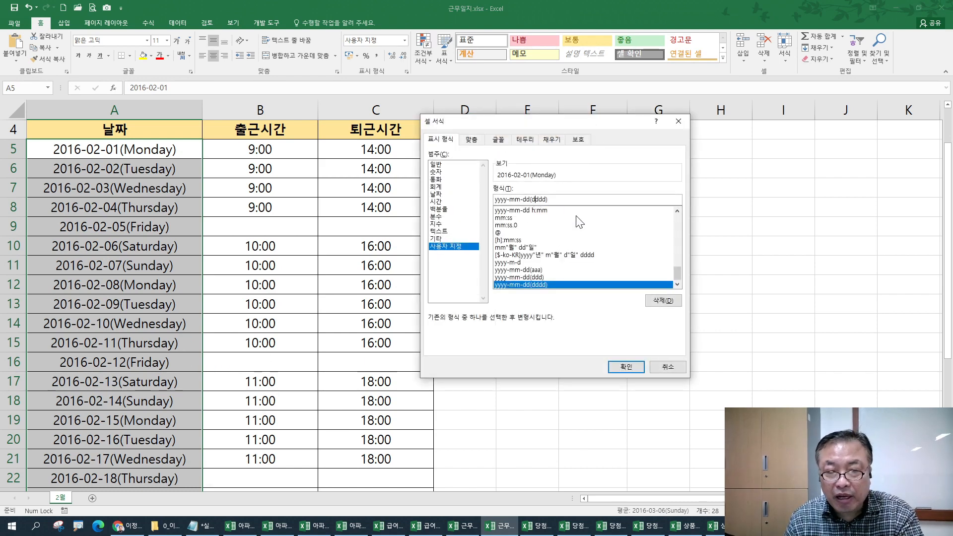
key(BackSpace)
text(aaaa)
key(Delete)
key(Delete)
key(Delete)
key(Return)
- Settle on yyyy-mm-dd(aaa), e.g. 2016-02-01(월), then bring up the 근무일지_완성 workbook
key(ctrl+1)
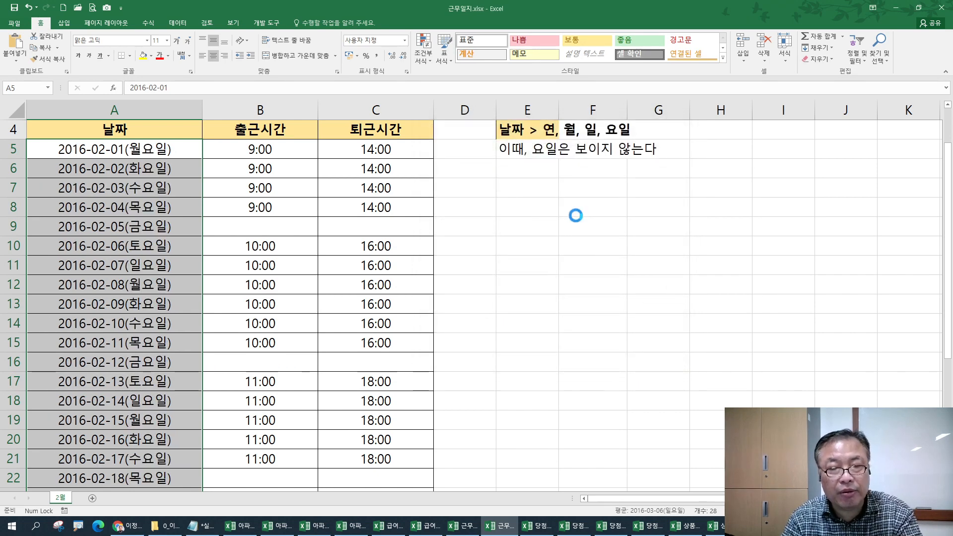
click(535, 201)
key(Delete)
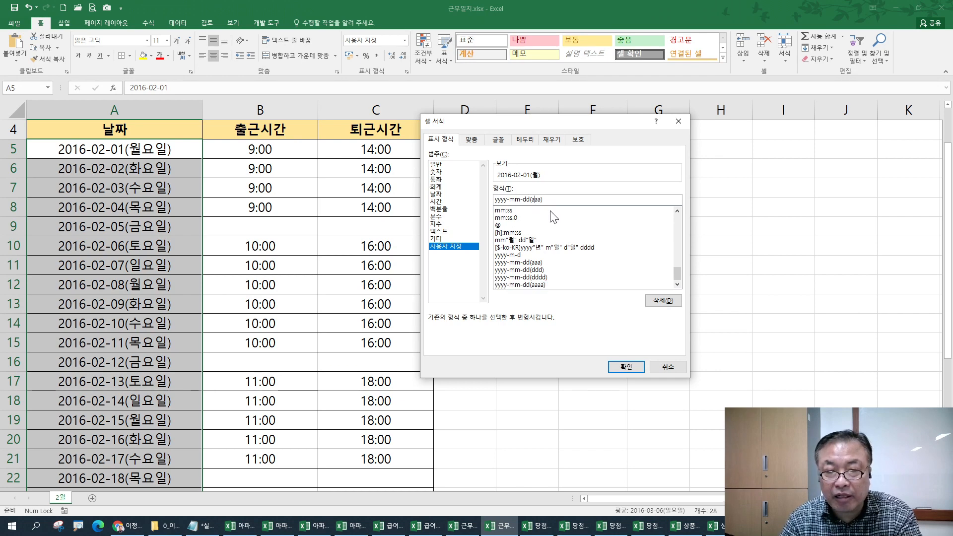
key(Return)
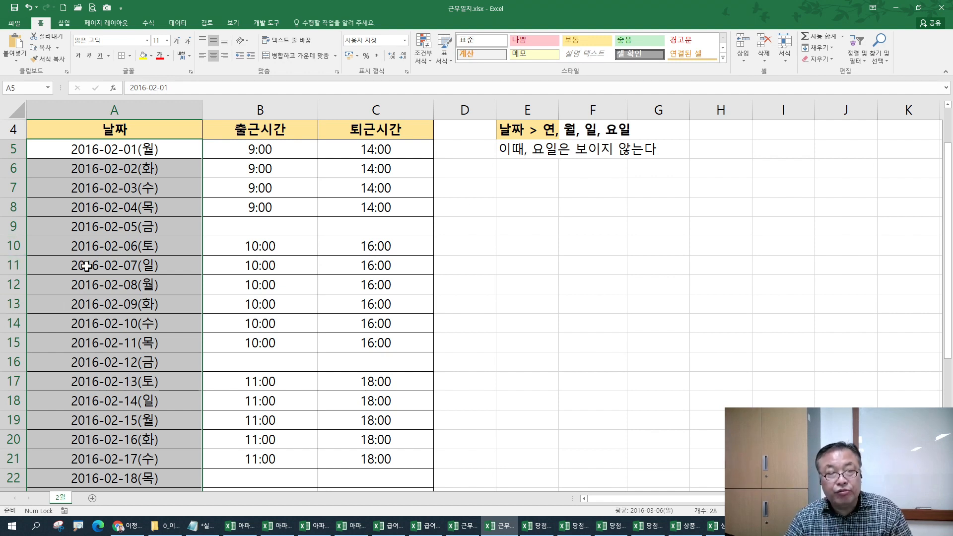
click(382, 225)
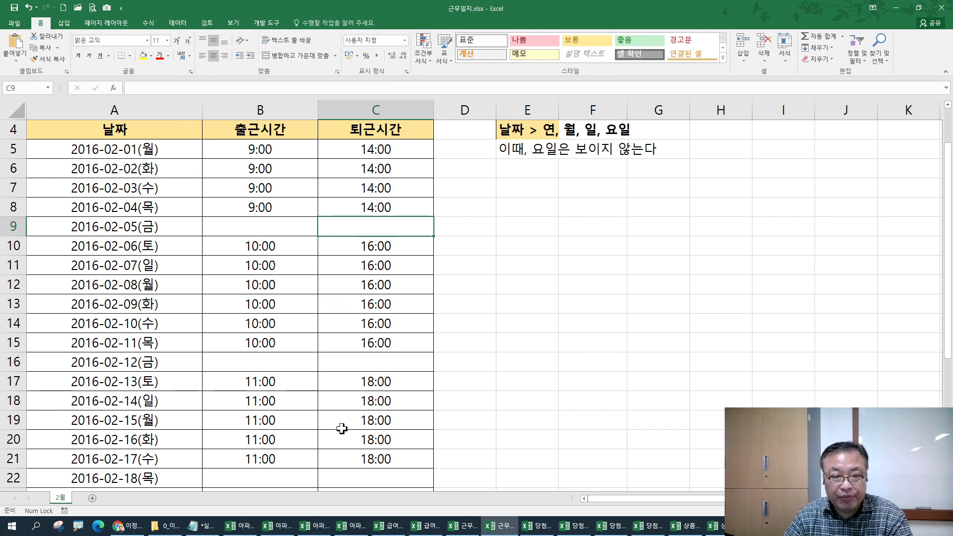
click(463, 530)
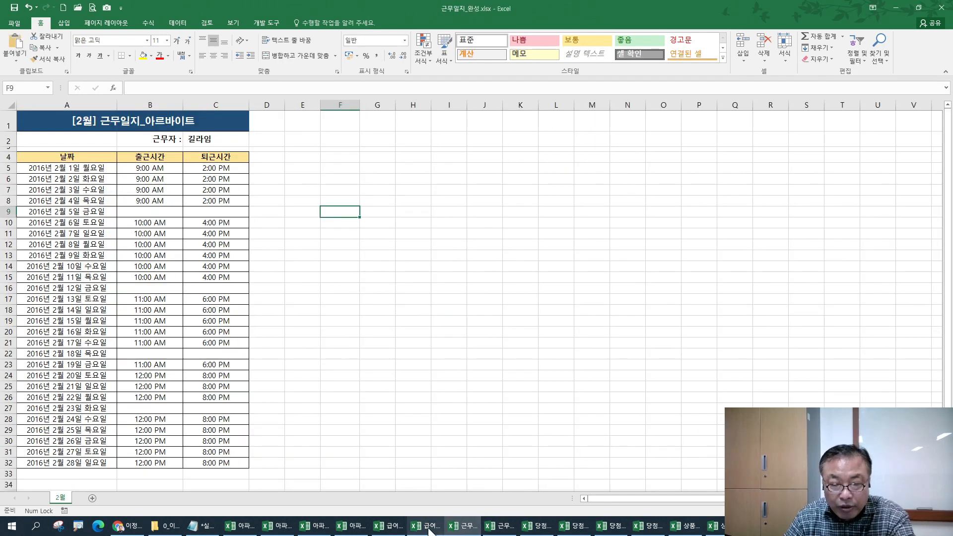
- Select the 인원 staff counts C5:C16 on the 급여정산 sheet, then go to the Notepad notes
click(426, 528)
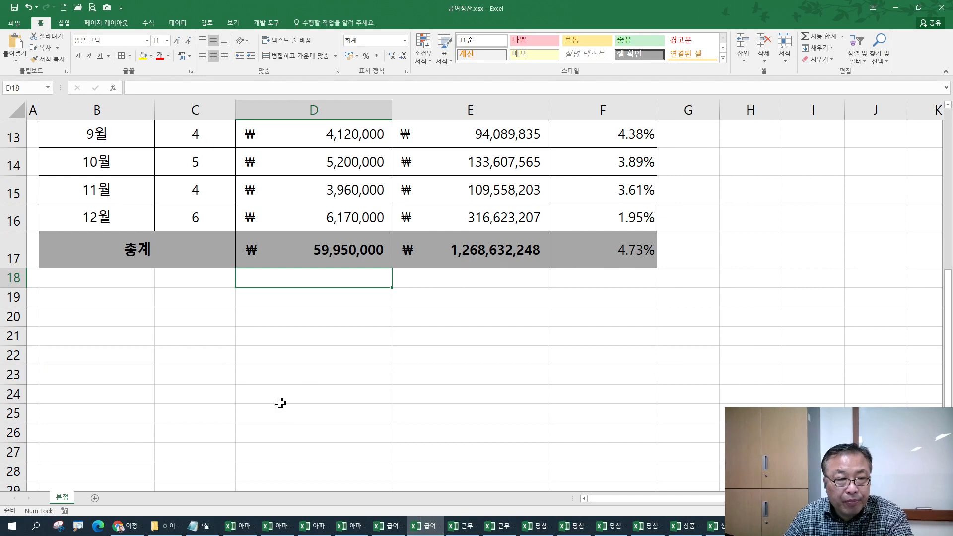
scroll(278, 400, up, 3)
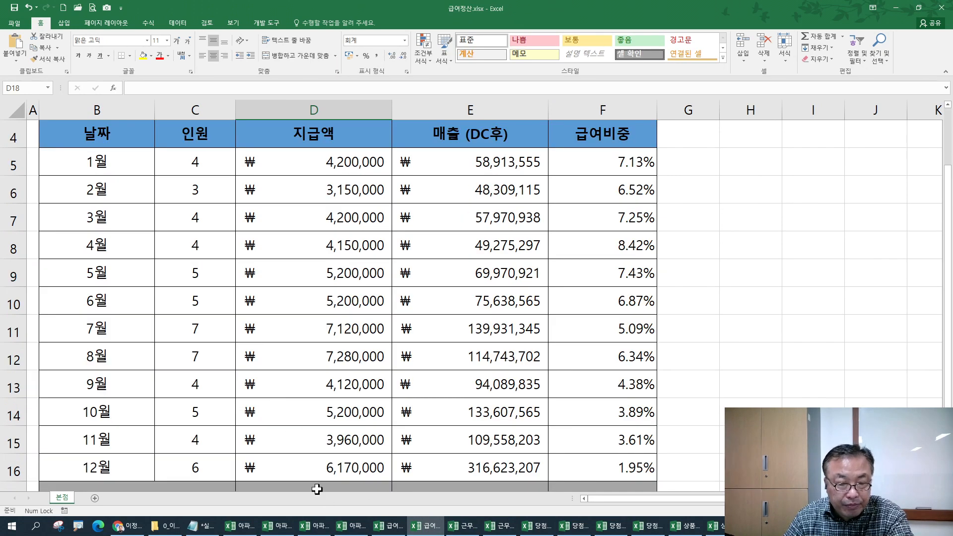
drag(186, 164, 187, 472)
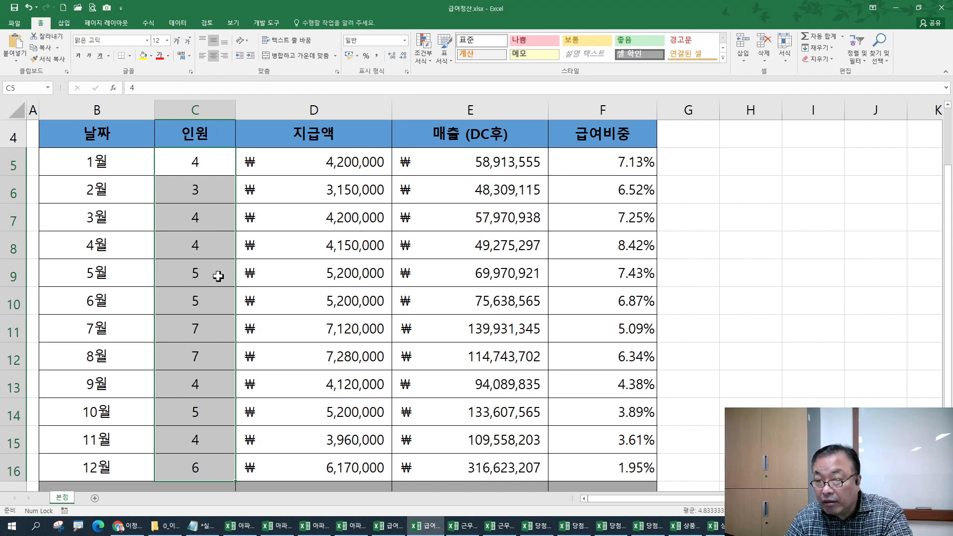
click(200, 525)
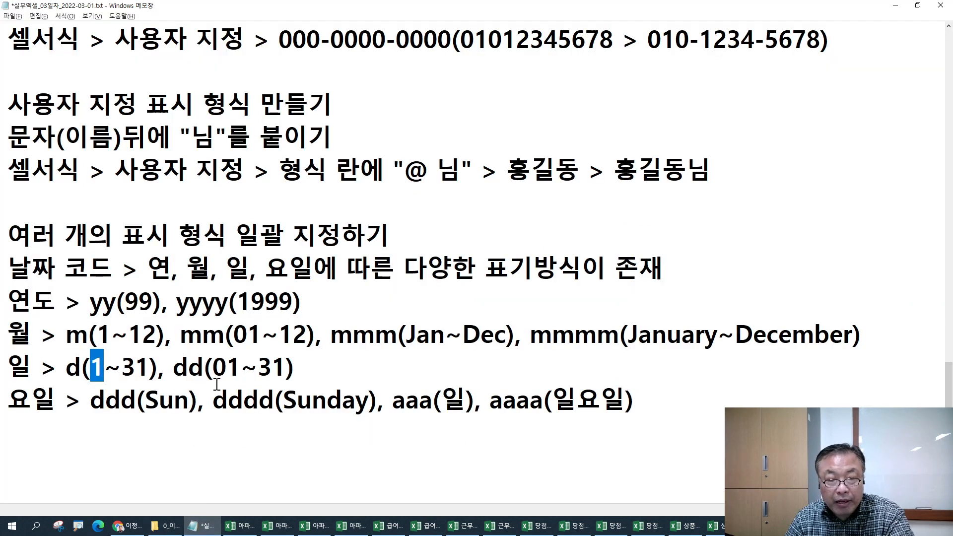
- Add the note '셀 자체에 조건부 서식을 지정할 수 있다.' and return to the 급여정산 workbook
click(85, 439)
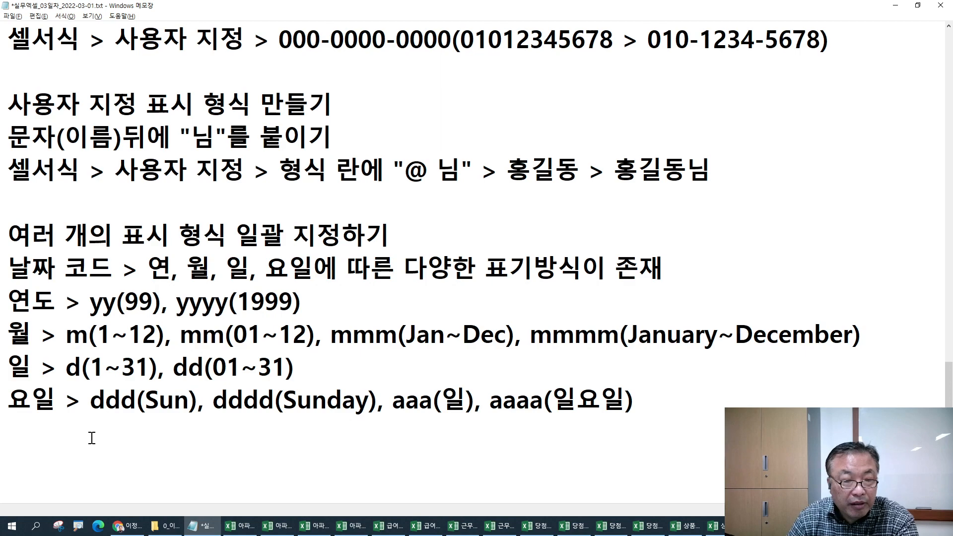
key(Return)
key(Return)
key(Return)
key(Return)
key(Return)
key(Return)
key(Return)
key(Return)
key(Return)
key(Return)
click(18, 166)
text(tpf)
key(BackSpace)
key(BackSpace)
key(BackSpace)
key(Hangul)
text(셀 자체)
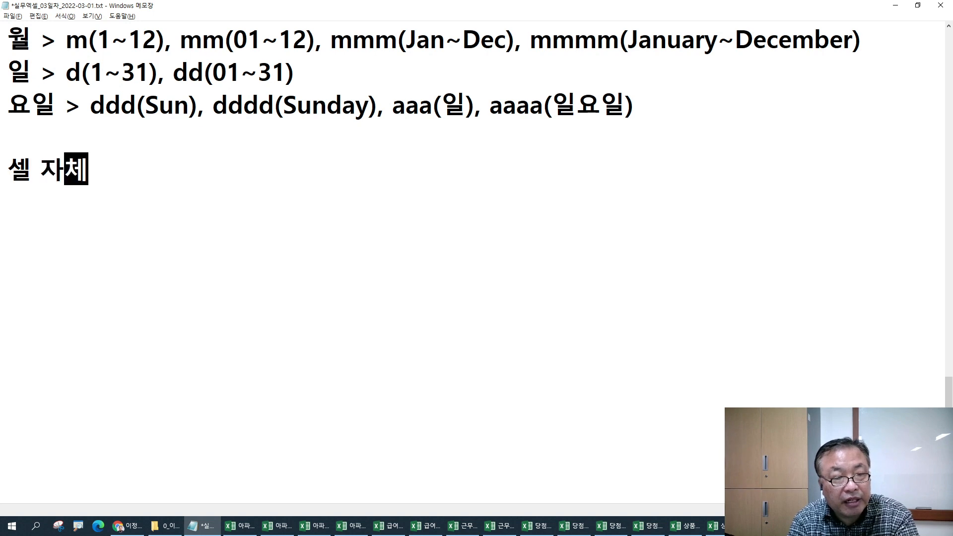
text(에 조건부)
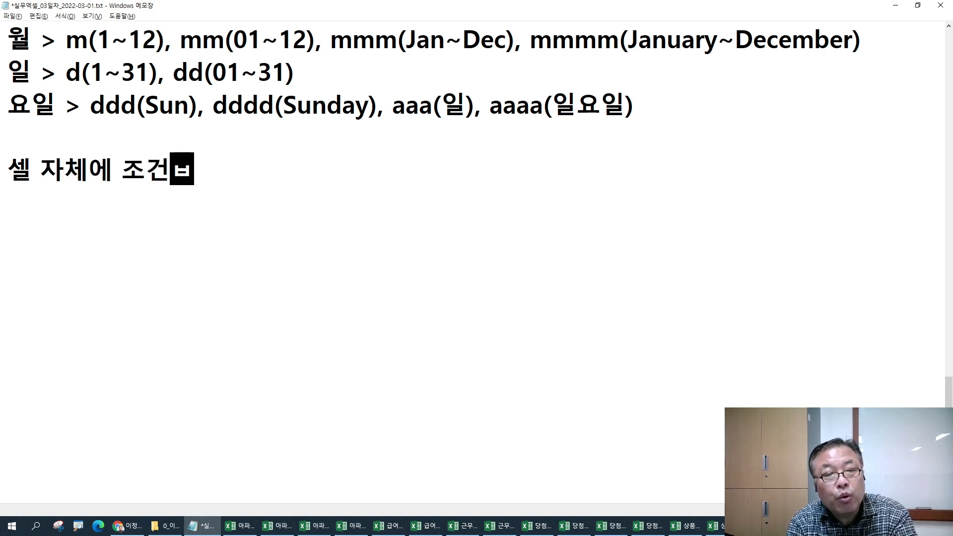
text( 서식을)
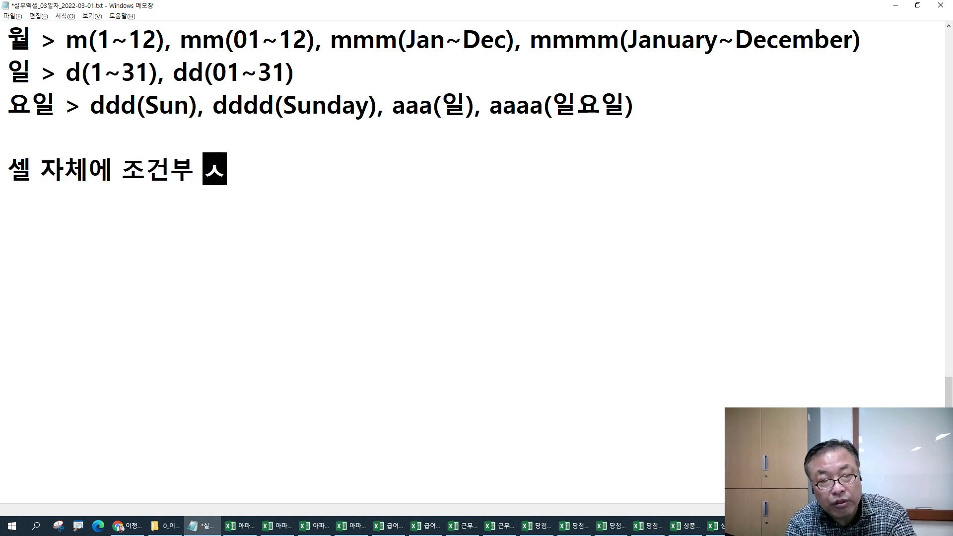
text( 지정할 수 )
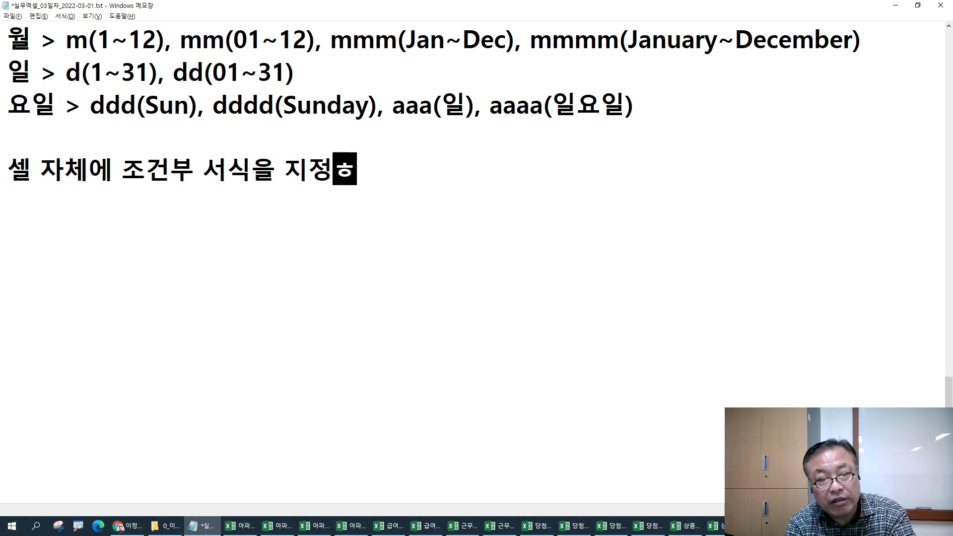
text(있다.)
key(Return)
key(alt+Tab)
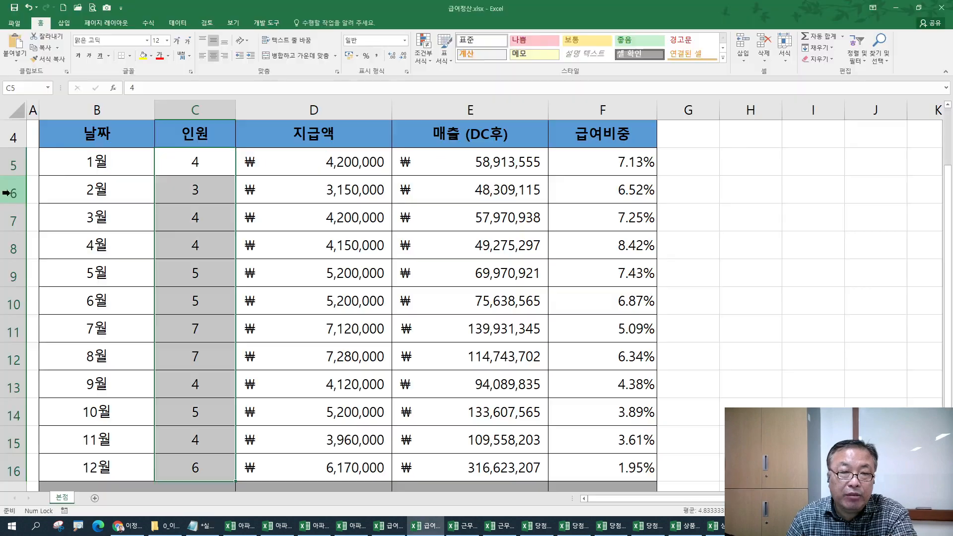
drag(196, 164, 192, 463)
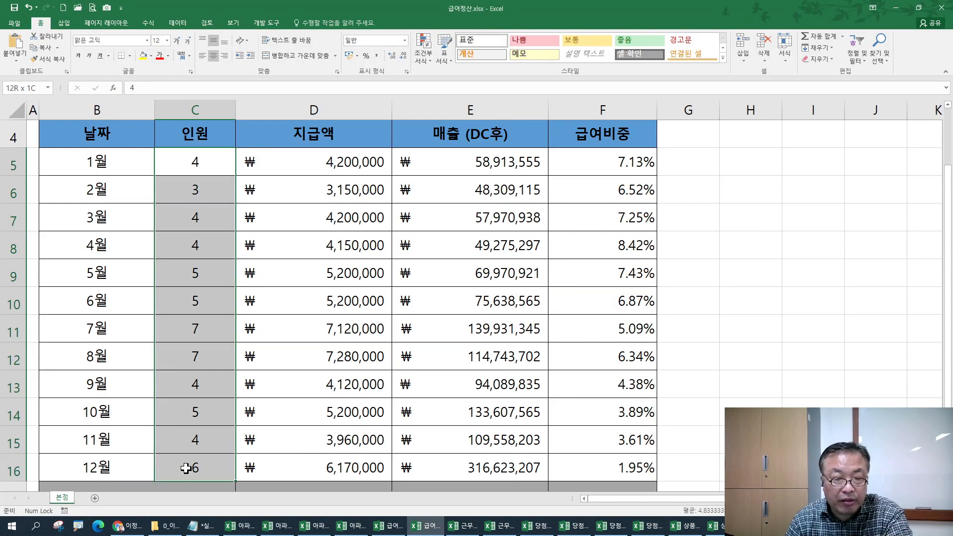
click(426, 52)
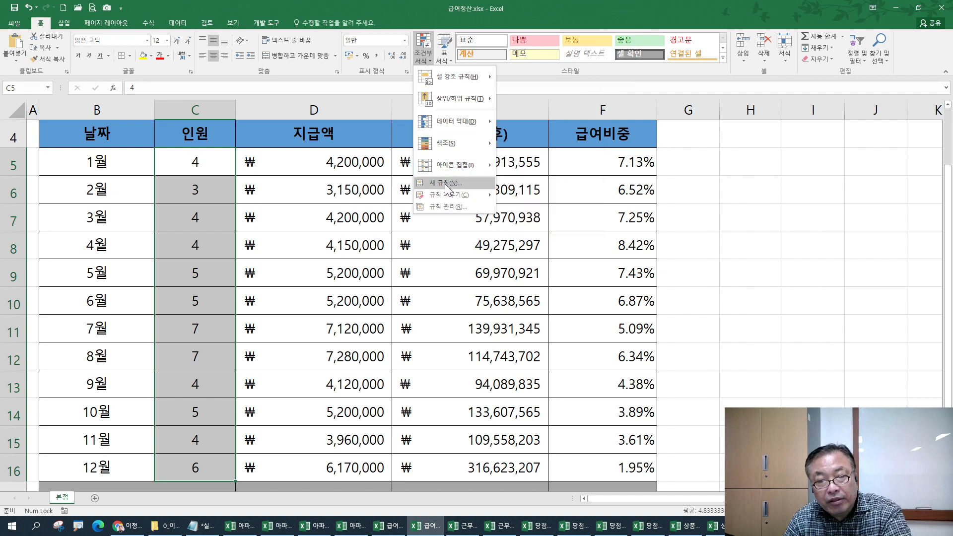
mouse_move(441, 79)
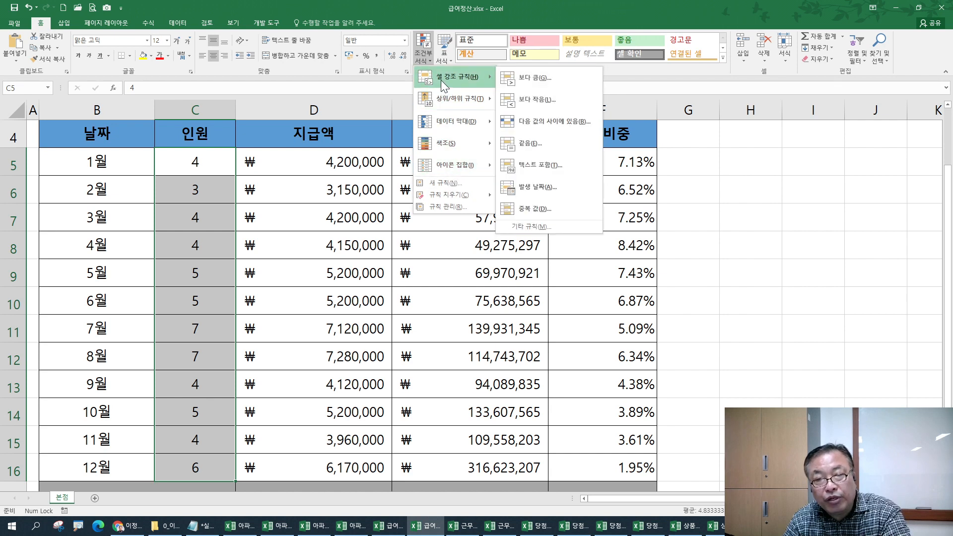
click(541, 80)
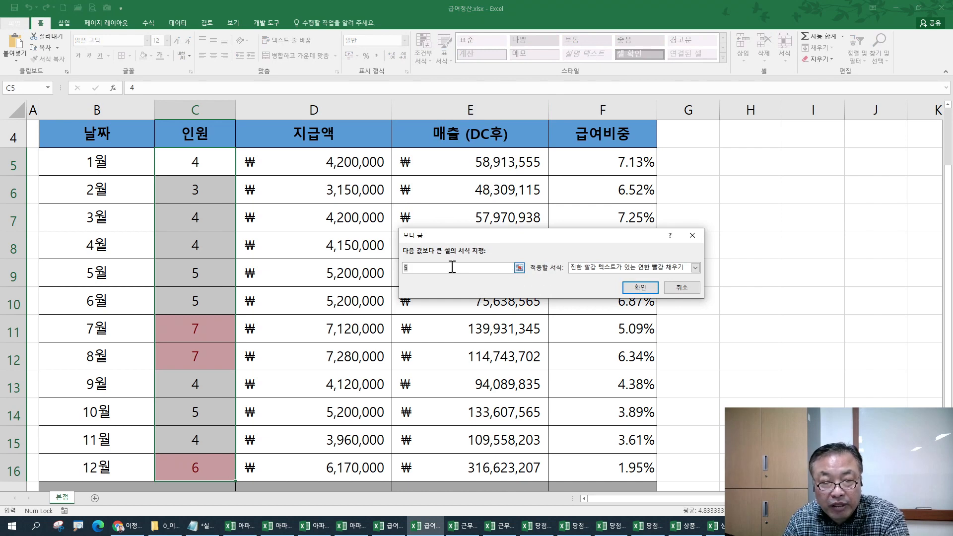
text(6)
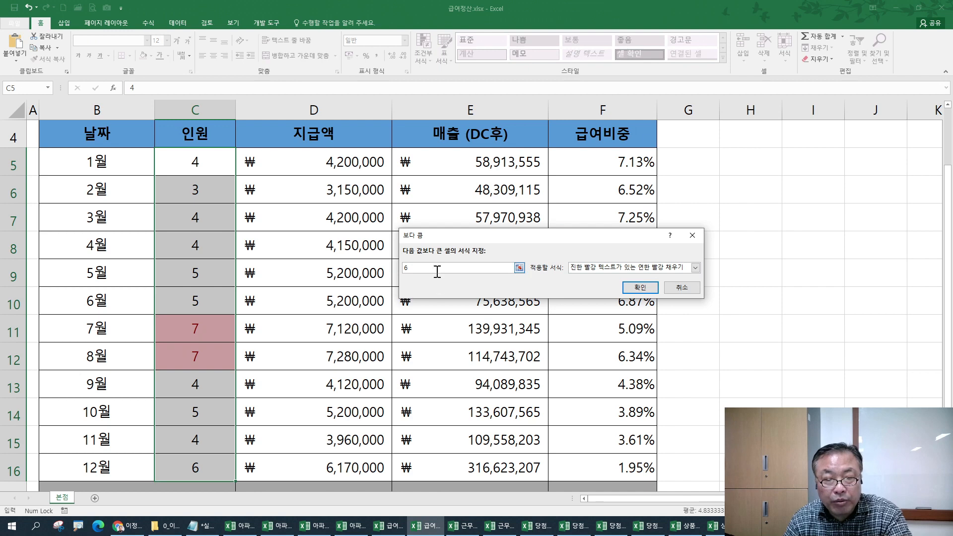
key(BackSpace)
text(5)
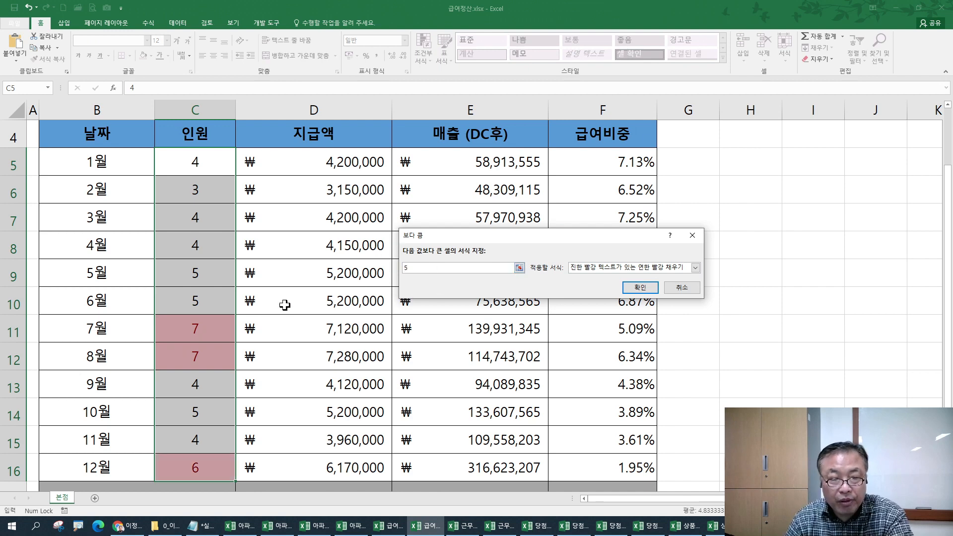
scroll(197, 359, down, 2)
scroll(204, 365, up, 2)
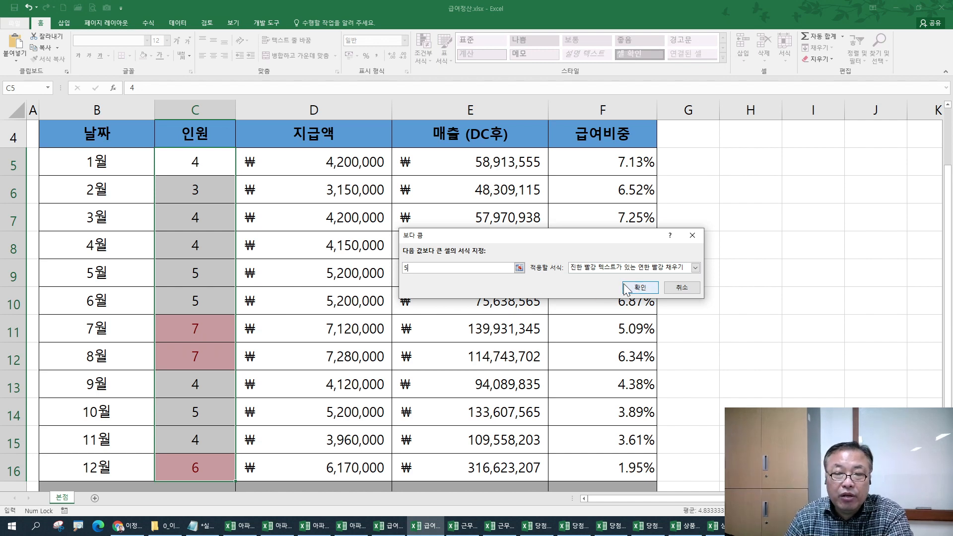
click(682, 288)
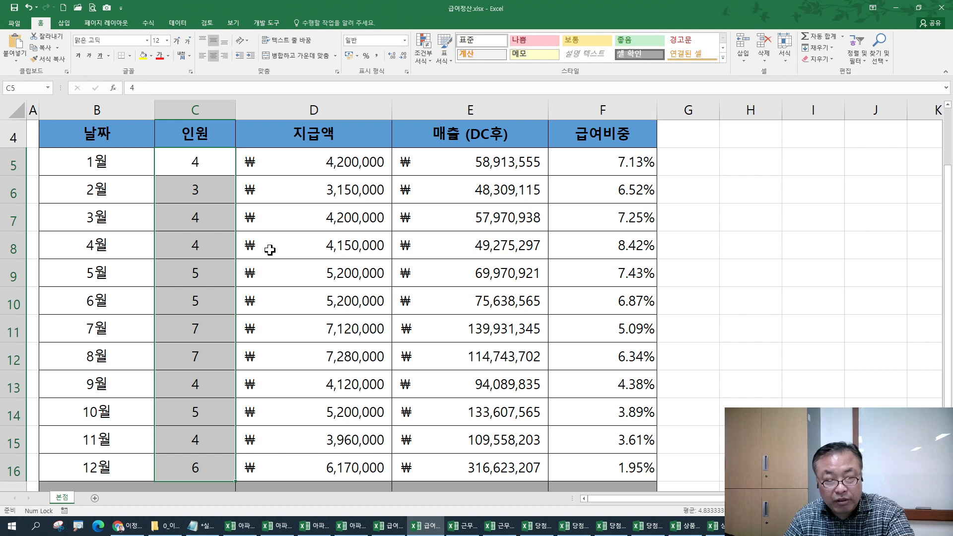
- Replace G/표준 with a custom code showing counts of 5 or more in red
key(ctrl+1)
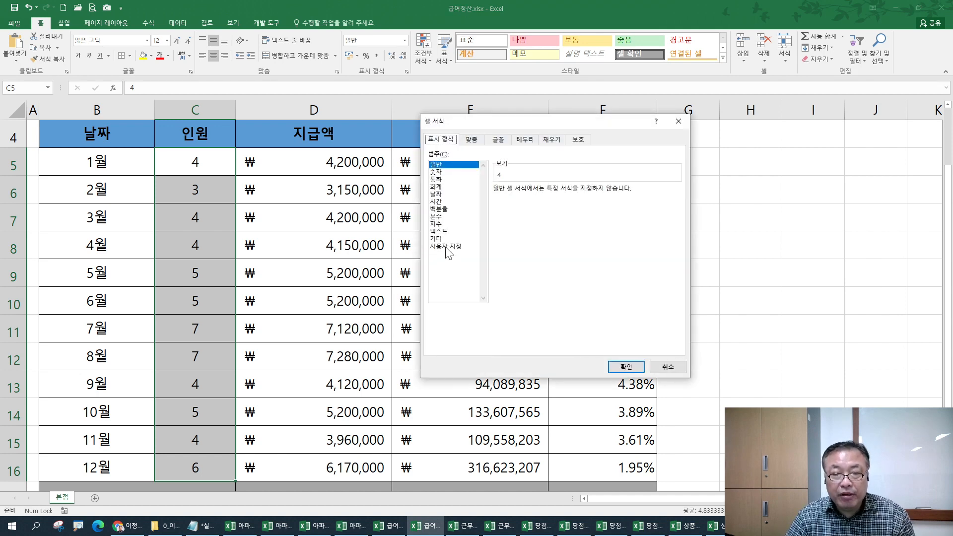
click(445, 246)
drag(529, 198, 474, 197)
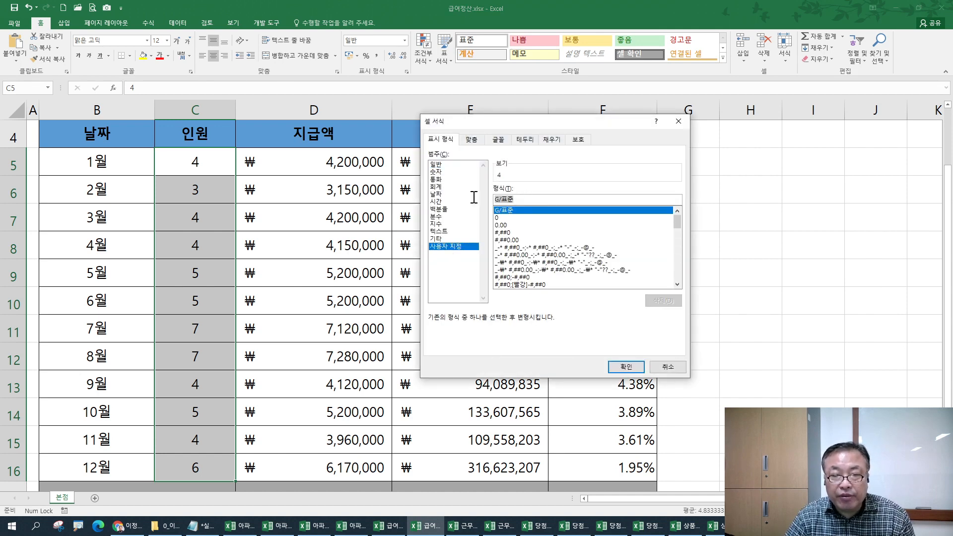
text([)
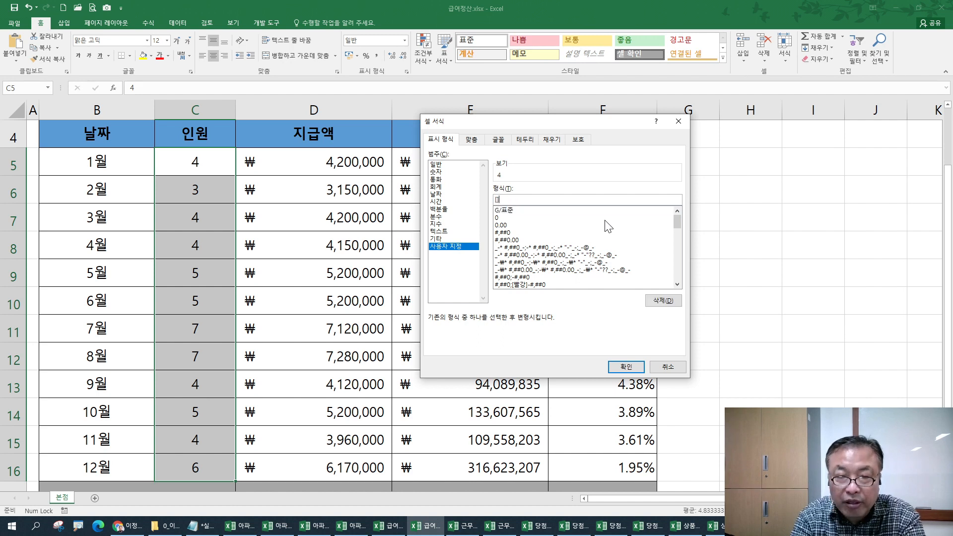
text(>=5)
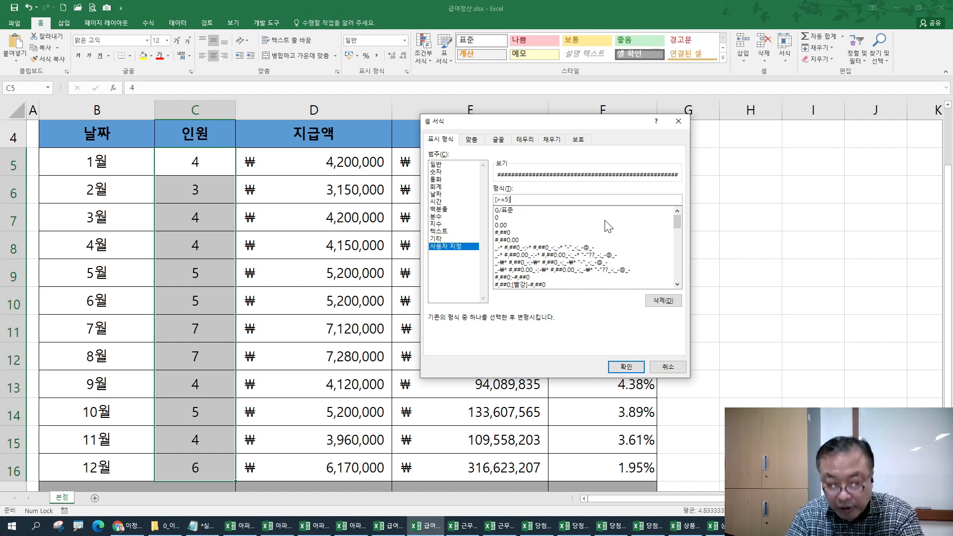
text(][빨가)
key(Return)
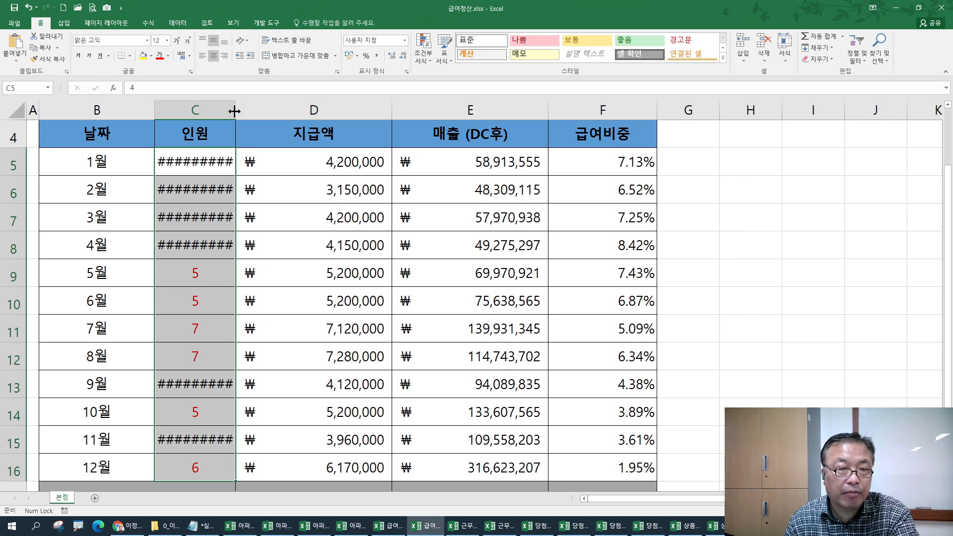
drag(236, 110, 195, 109)
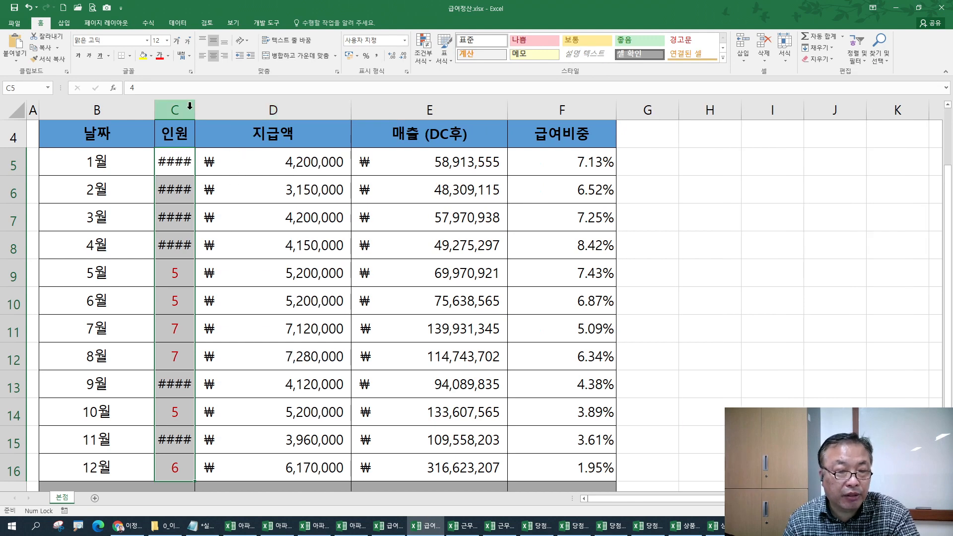
key(ctrl+z)
- Add a second ;G/표준 section and select the final [빨강][>=5]G/표준;G/표준 code for copying
key(ctrl+1)
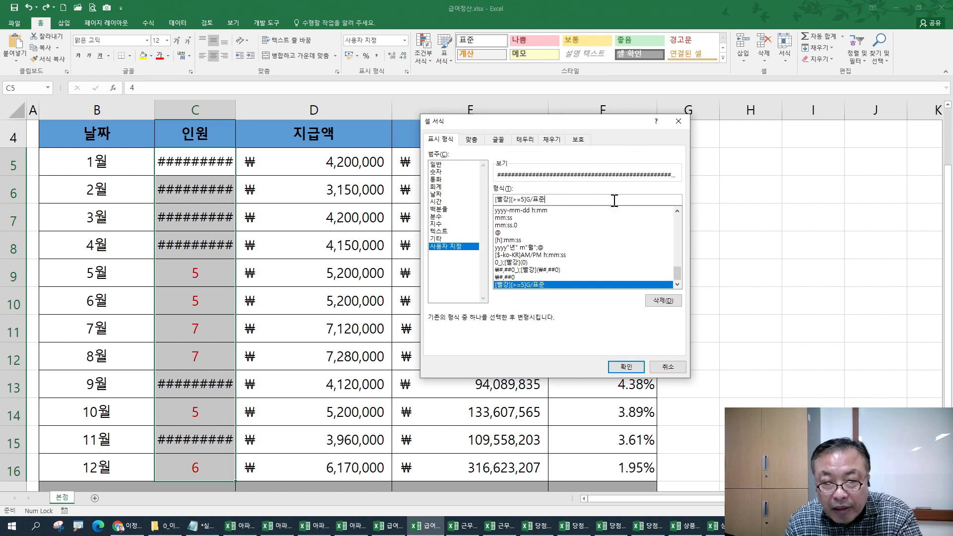
text(;)
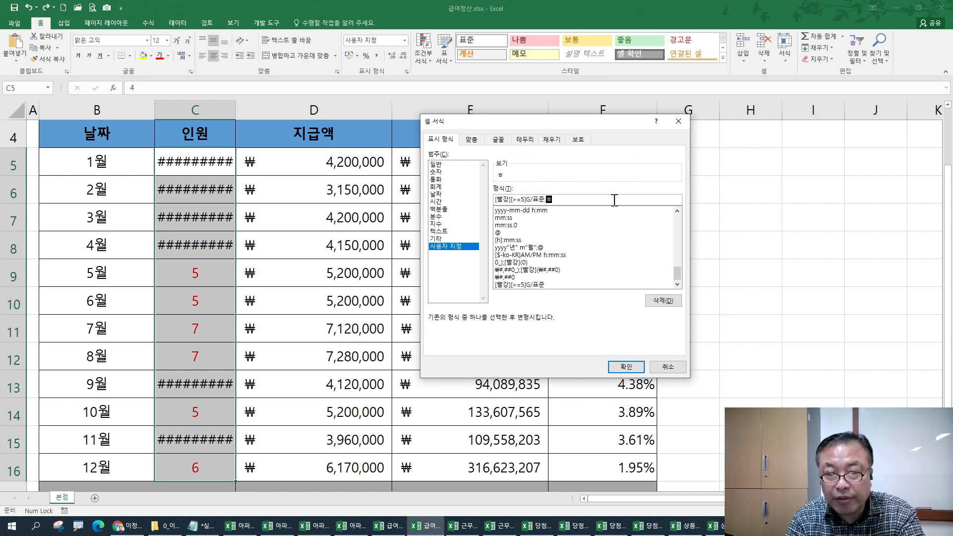
text(g)
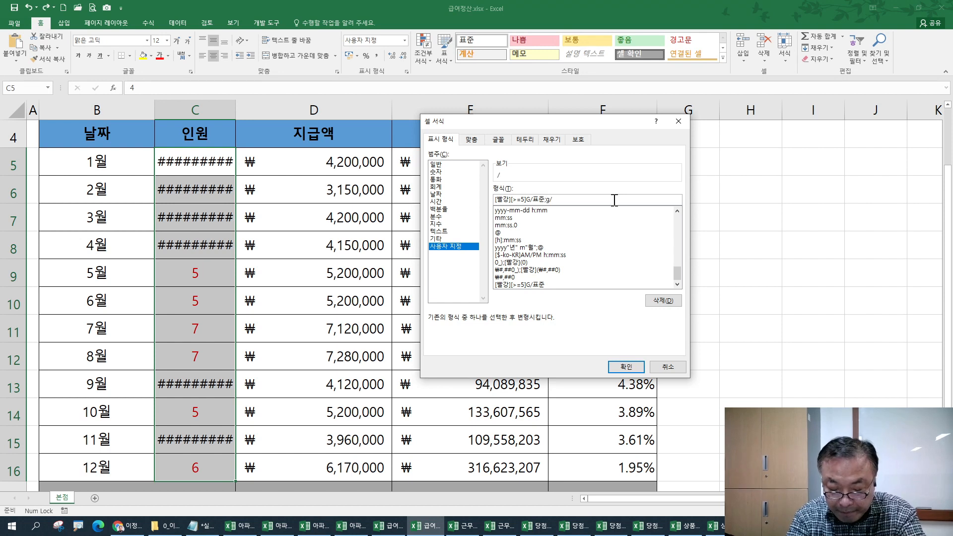
text(/표준)
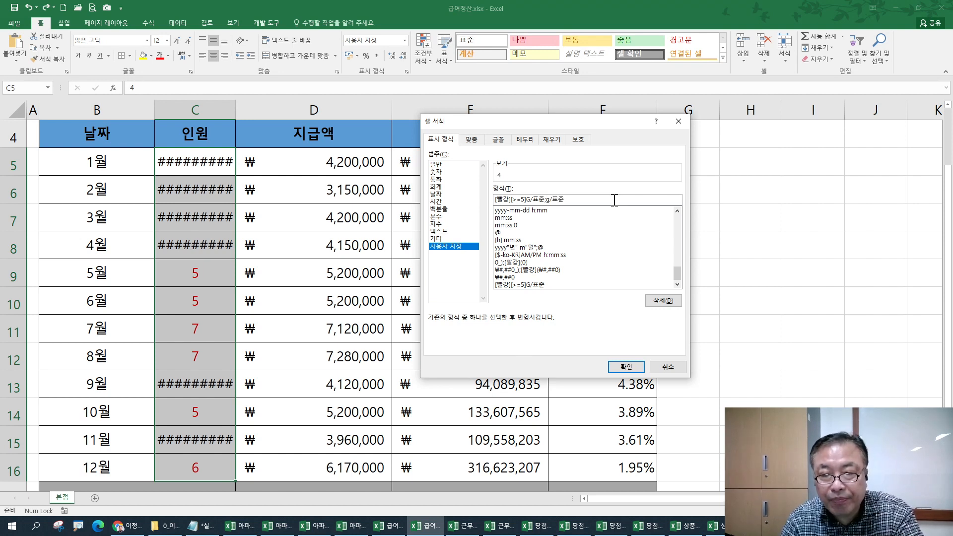
key(Return)
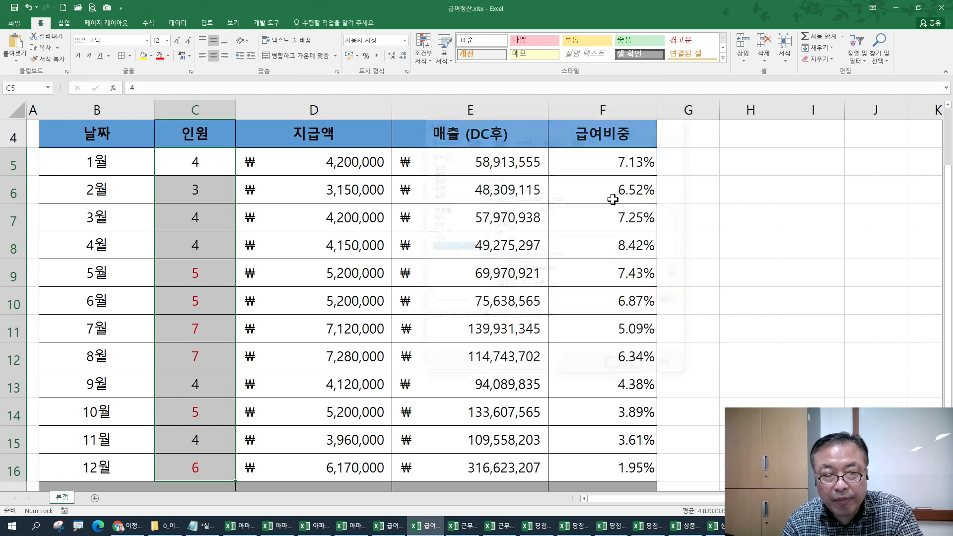
key(ctrl+1)
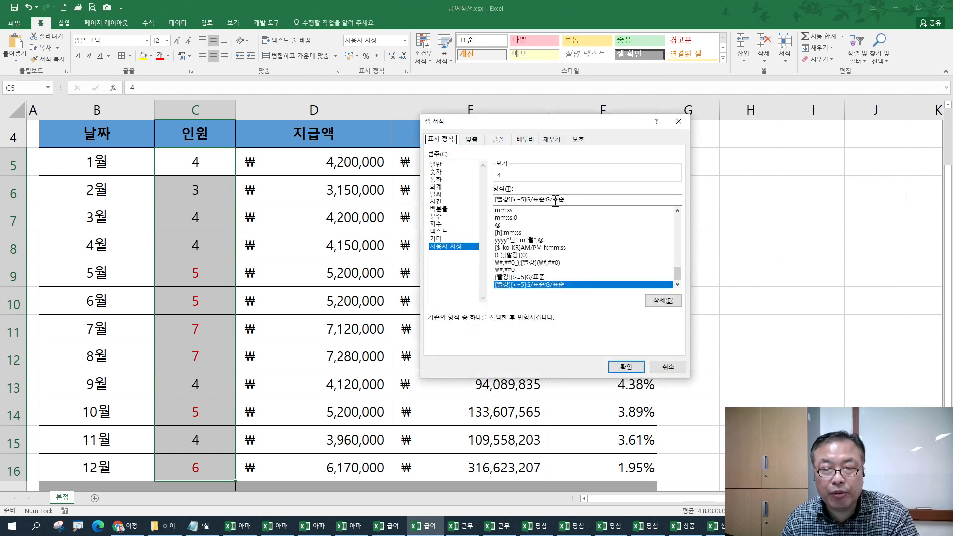
drag(579, 201, 474, 193)
key(ctrl+c)
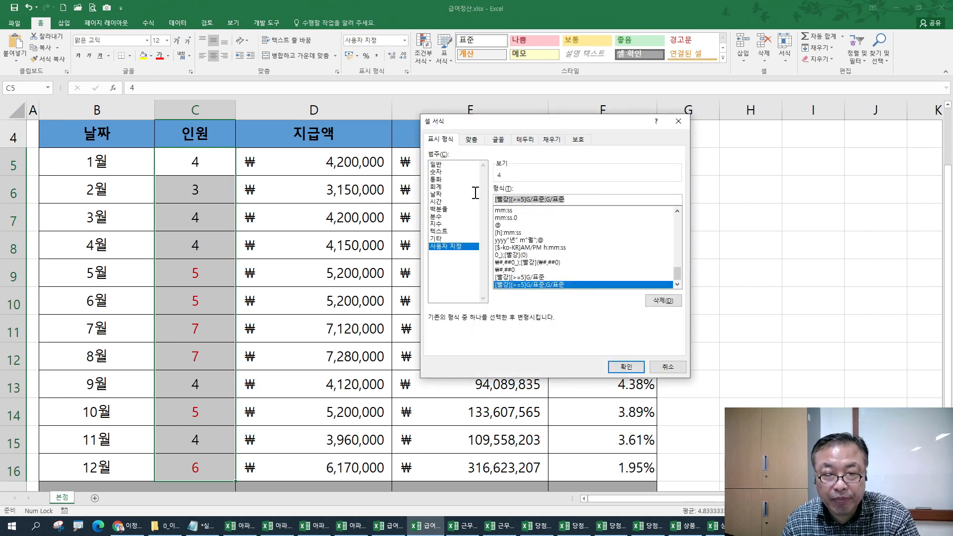
click(202, 525)
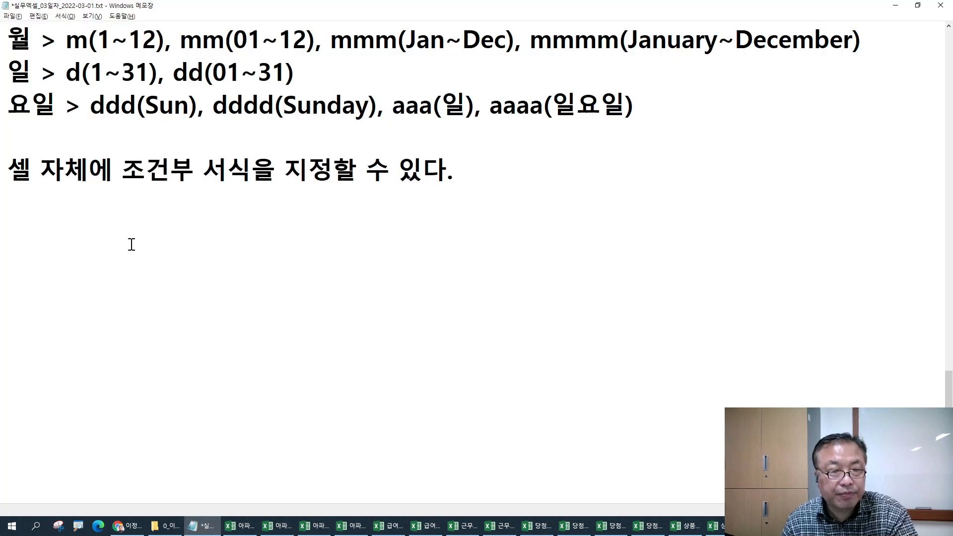
- Paste [빨강][>=5]G/표준;G/표준 into the notes and begin explaining that values ≥5 show red
key(Return)
key(ctrl+v)
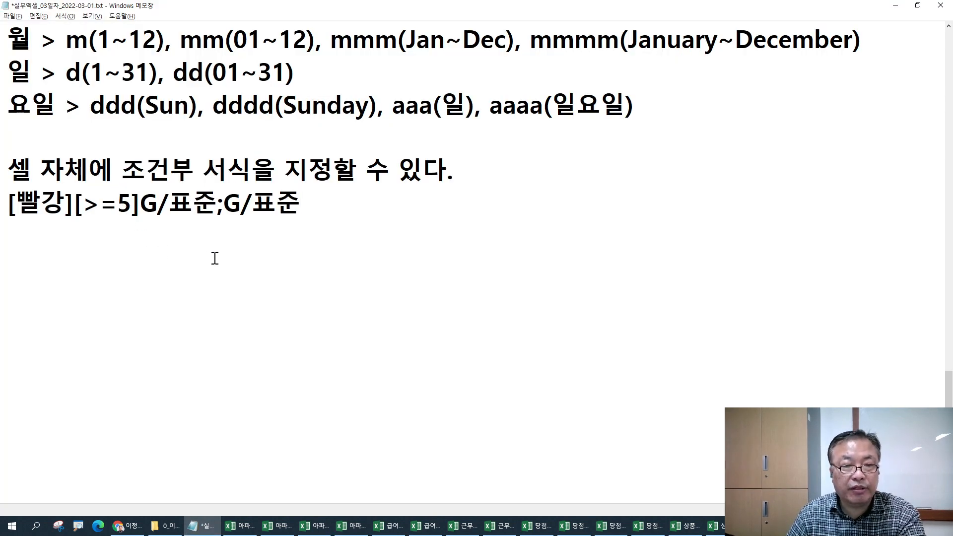
key(Return)
text(셀값이)
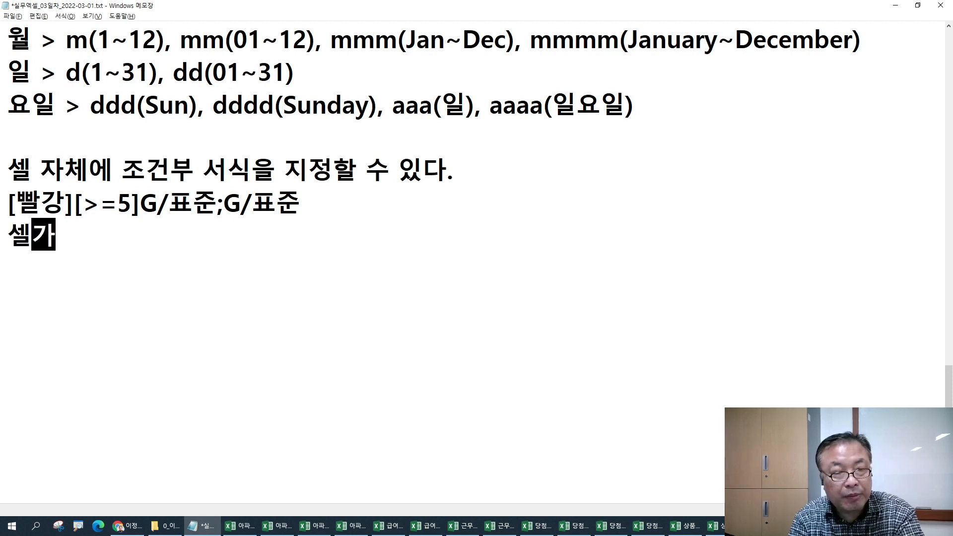
key(Left)
key(Left)
key(End)
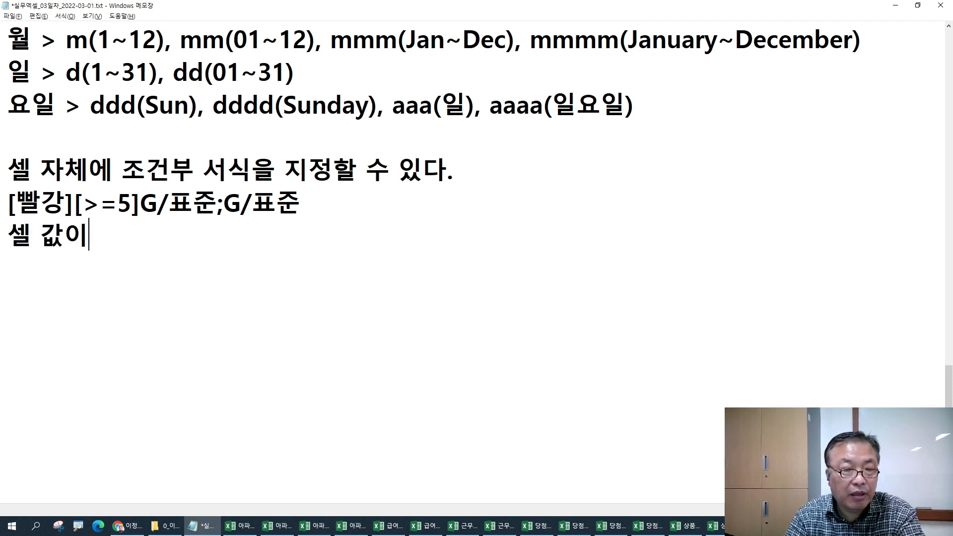
text(5이상인)
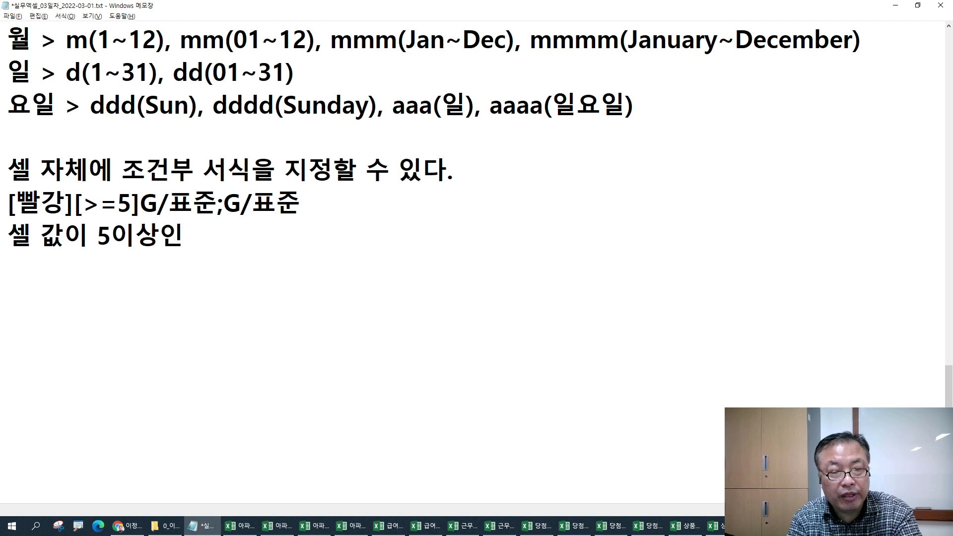
text( 경우)
key(Return)
text(ㅃ)
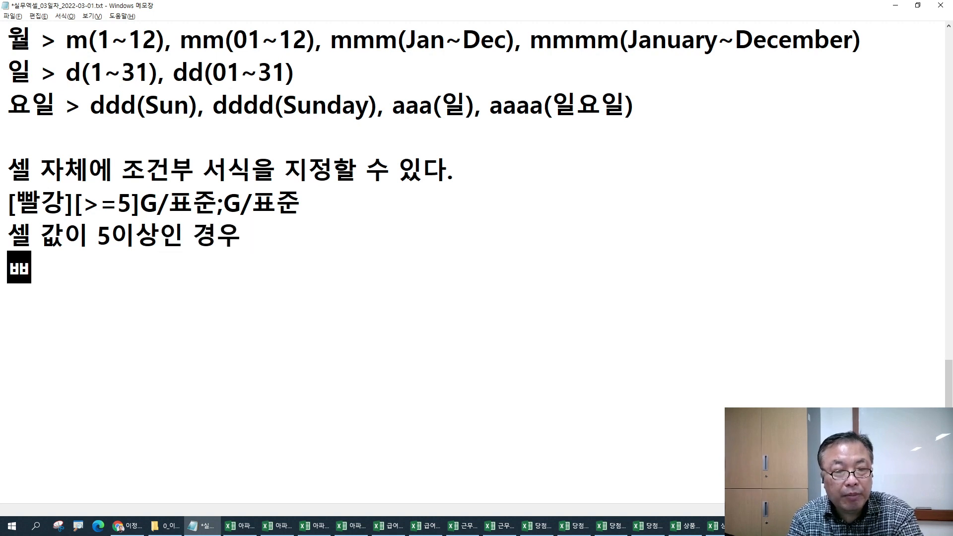
key(BackSpace)
key(BackSpace)
text(빨강을)
text(로 표시되)
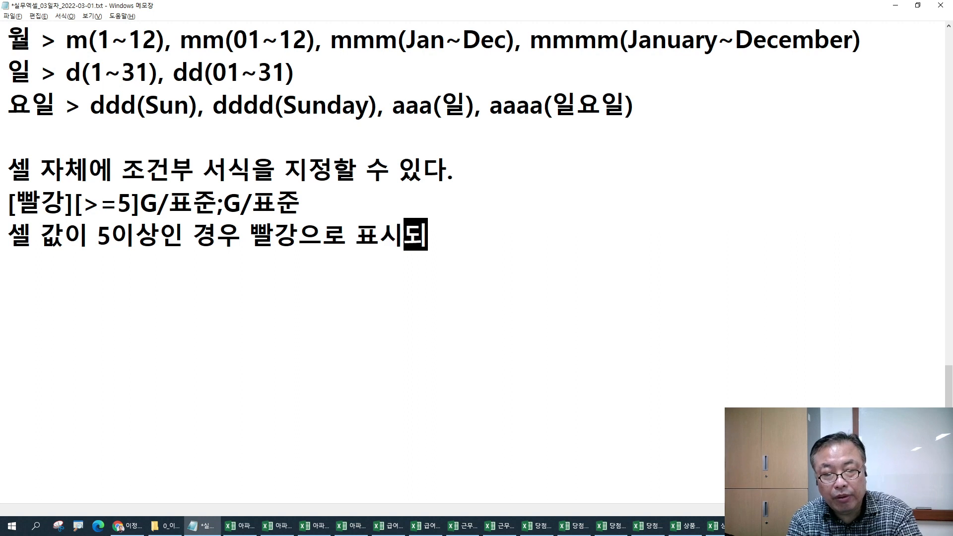
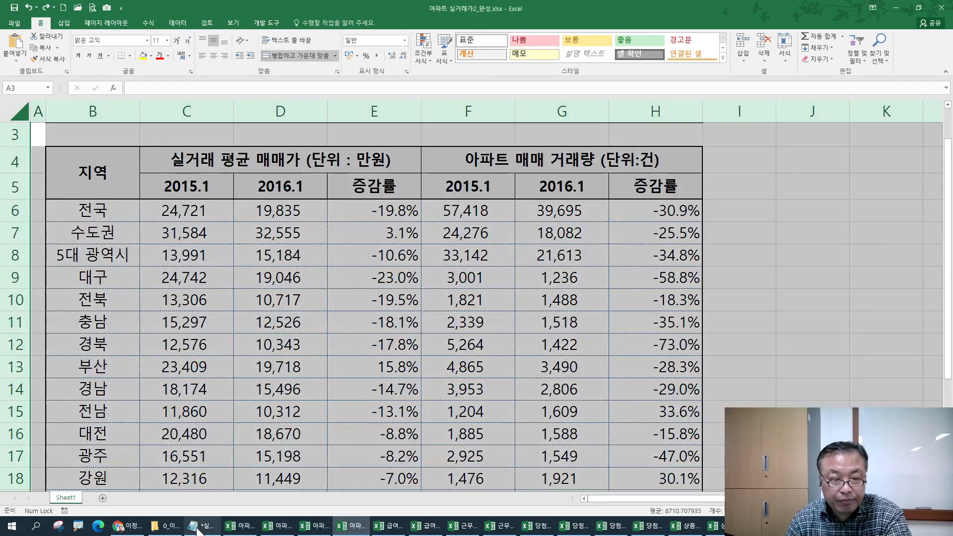
- Bring up the Notepad notes on format codes from the apartment price workbook
click(201, 526)
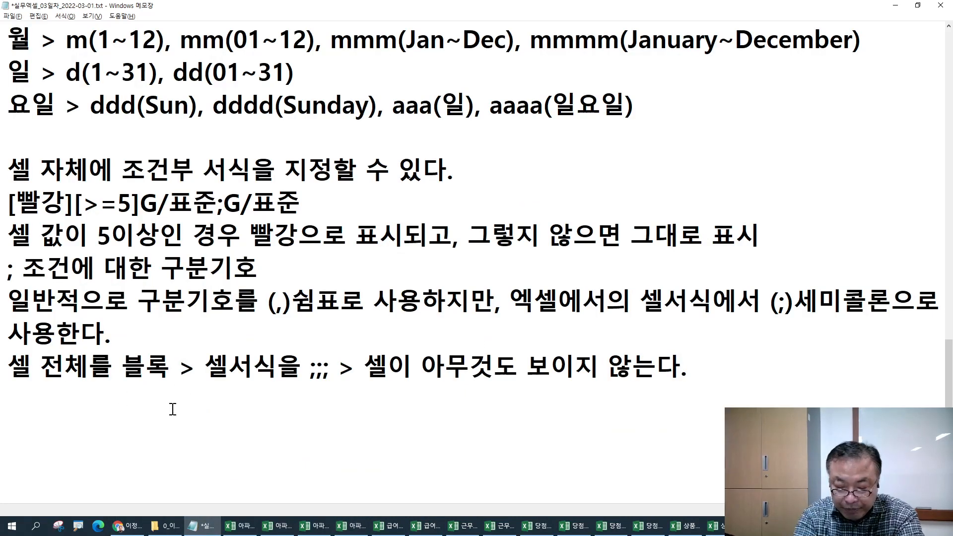
- Add the line 양수;음수;0;텍스트 below the ;;; note, relating it to each semicolon, then return to Excel
text(양수;음수;)
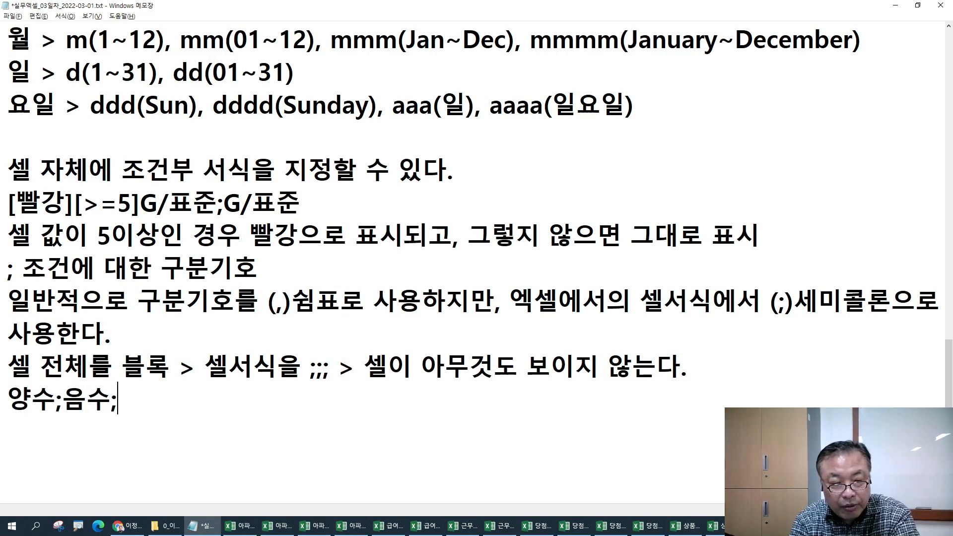
text(0;텍)
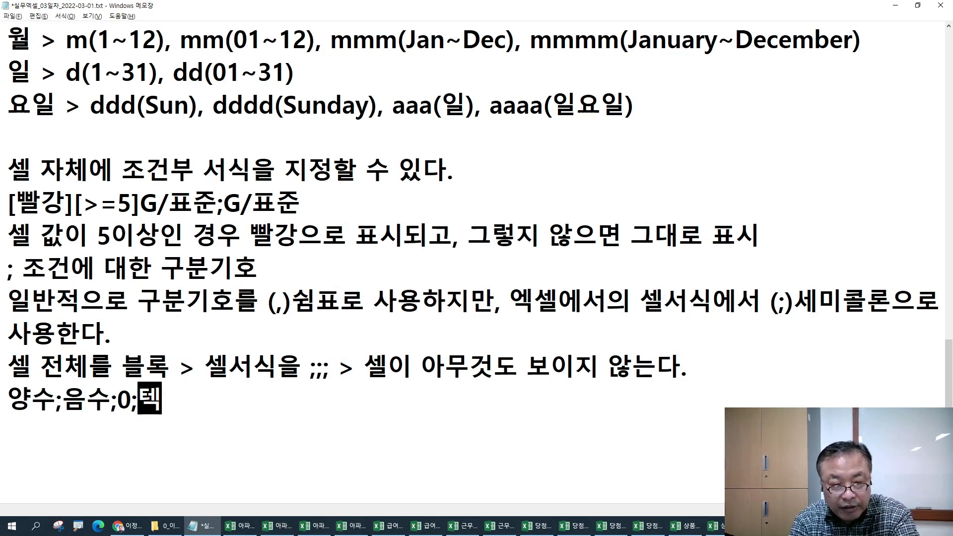
text(습트)
key(Return)
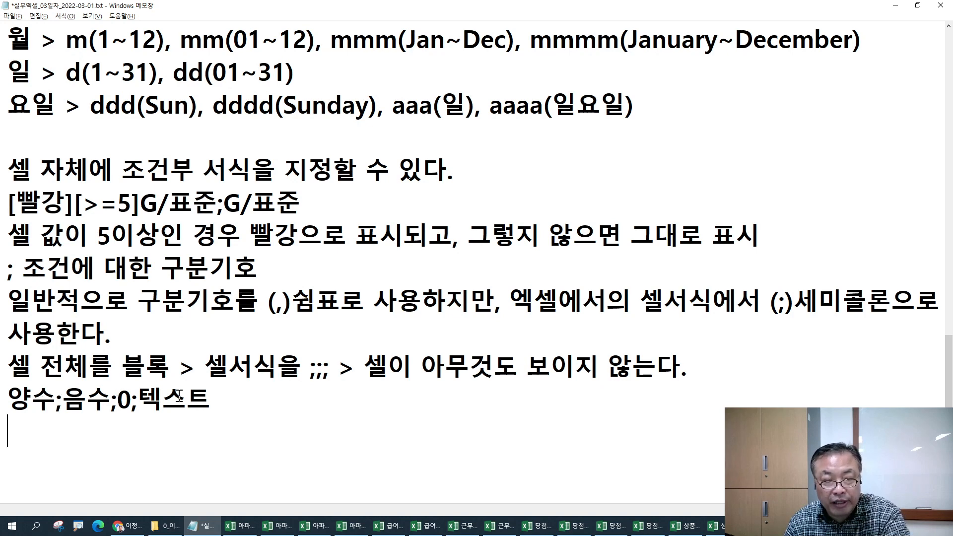
drag(301, 373, 310, 373)
click(315, 373)
click(323, 374)
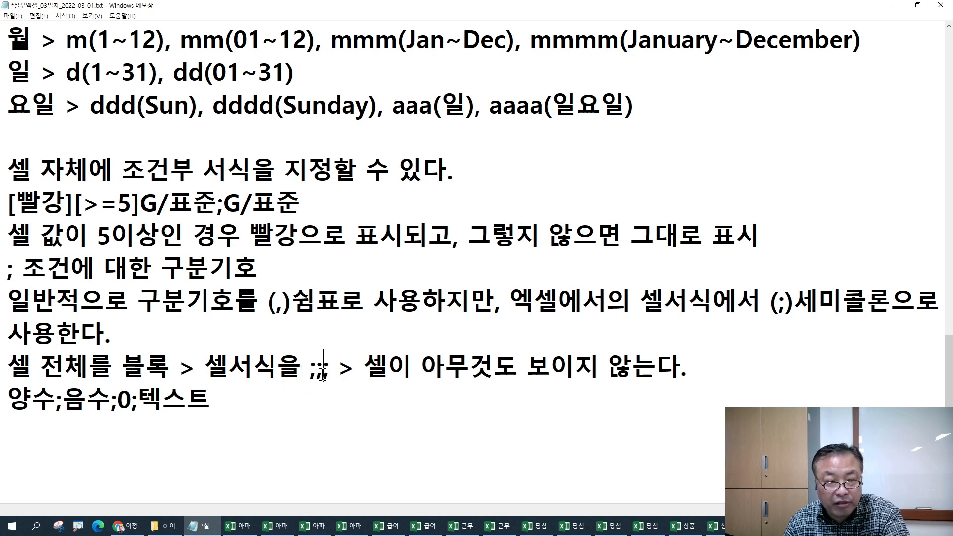
click(327, 373)
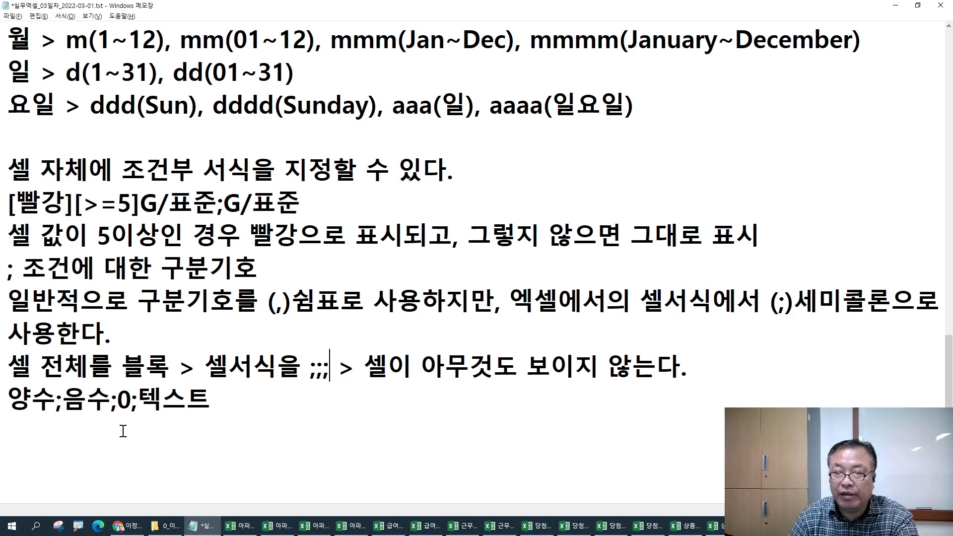
click(92, 422)
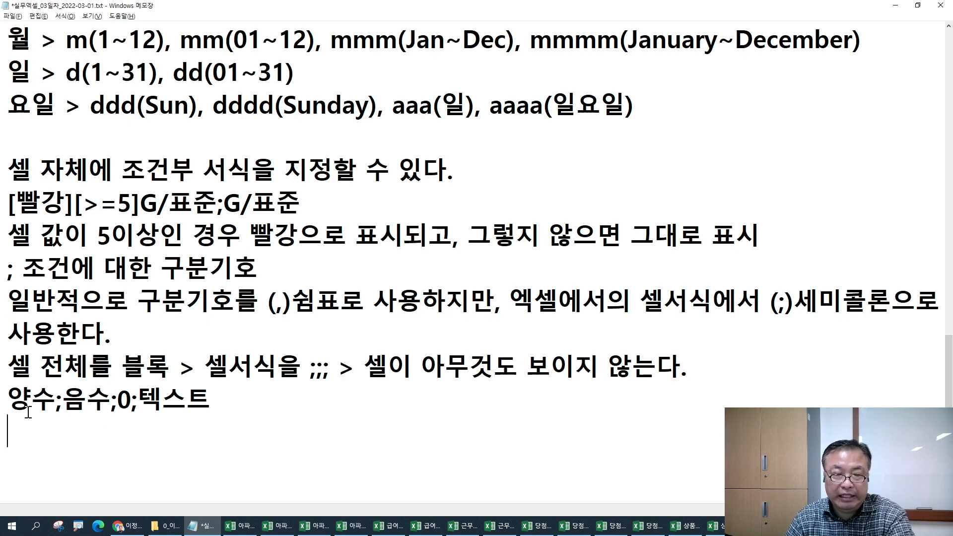
key(alt+Tab)
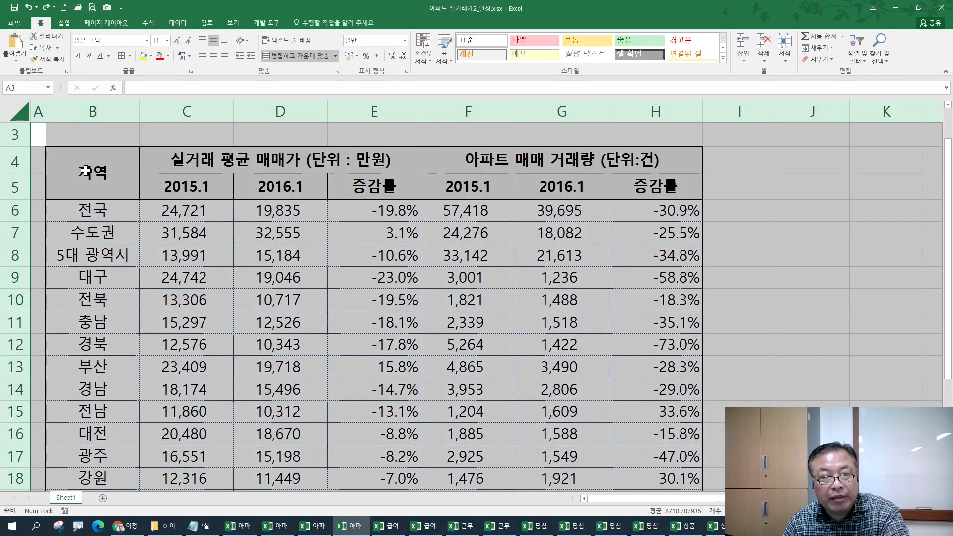
- Apply the custom accounting format _-* #,##0_-;… to the sheet, copying its code
key(ctrl+1)
click(447, 246)
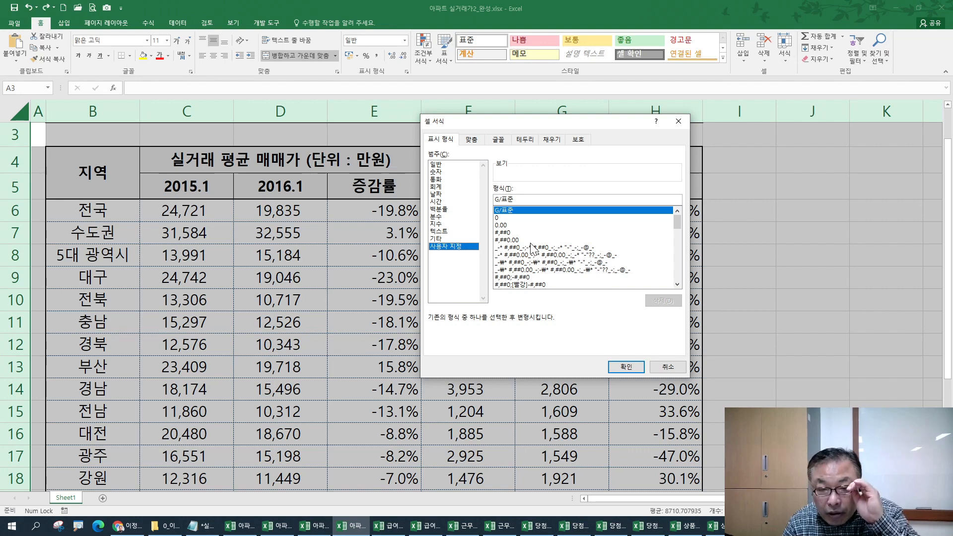
click(530, 247)
click(533, 255)
click(534, 262)
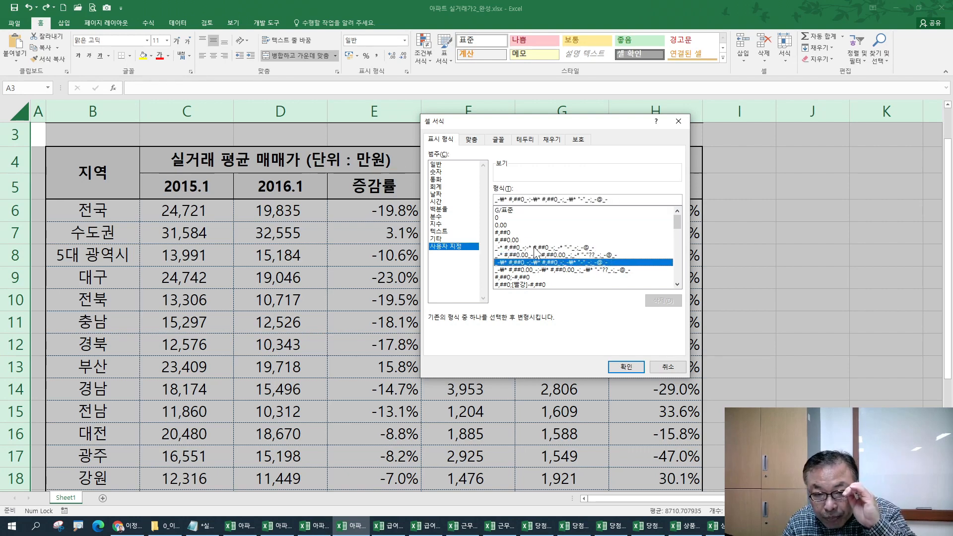
click(534, 248)
drag(607, 198, 475, 197)
key(ctrl+c)
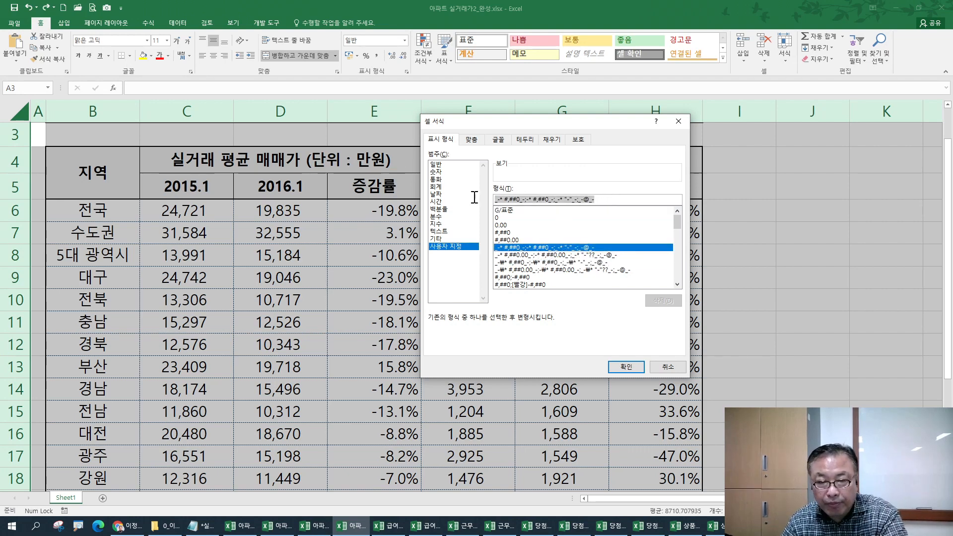
click(626, 367)
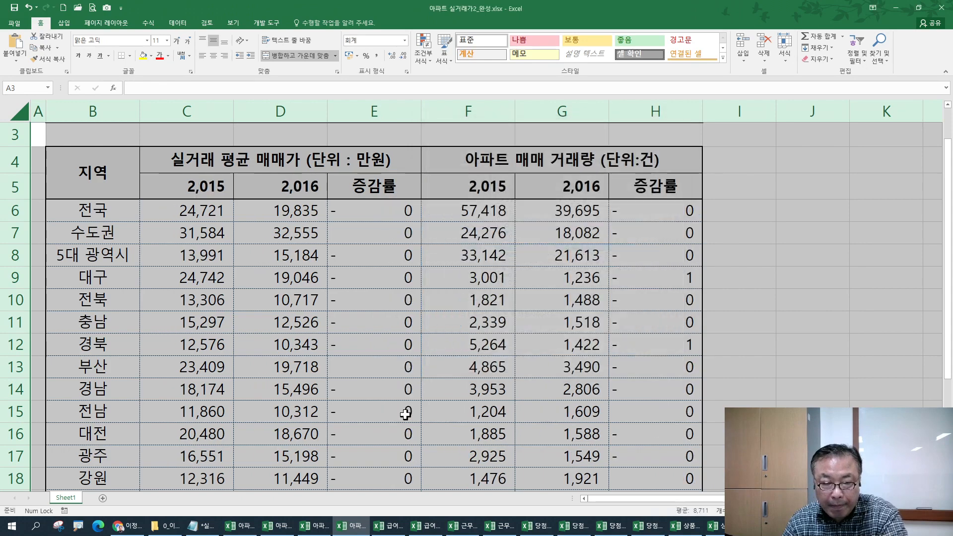
- Paste the accounting format code into the notes and mark its positive-number section
click(201, 525)
key(ctrl+v)
scroll(133, 436, down, 2)
drag(131, 241, 3, 233)
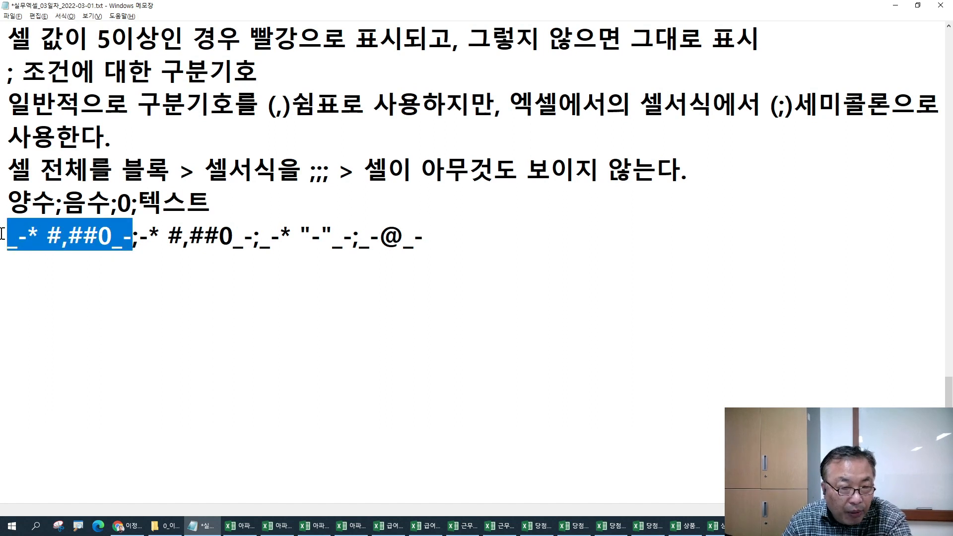
- Mark the negative section and the _- spacers of the code, then select D6:D14 in Excel
drag(139, 235, 414, 239)
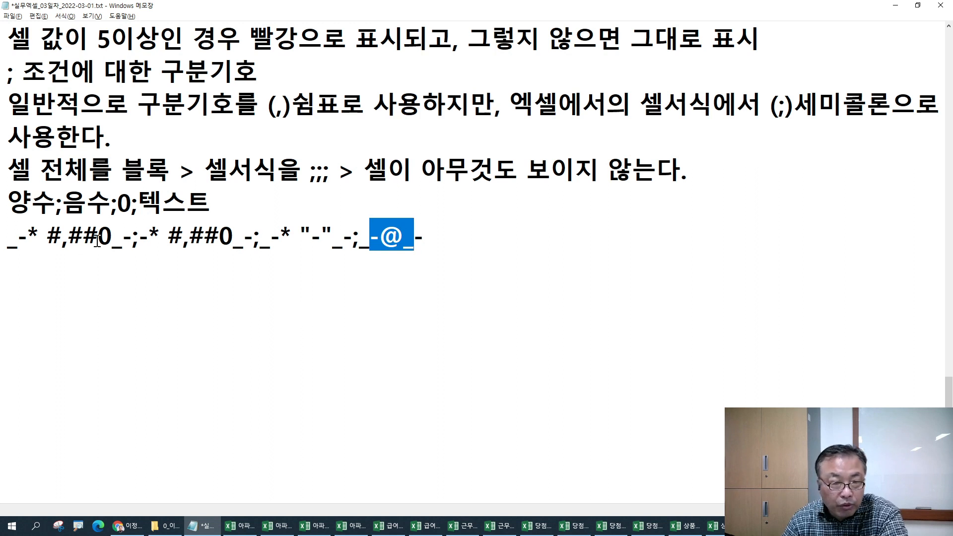
drag(113, 241, 133, 243)
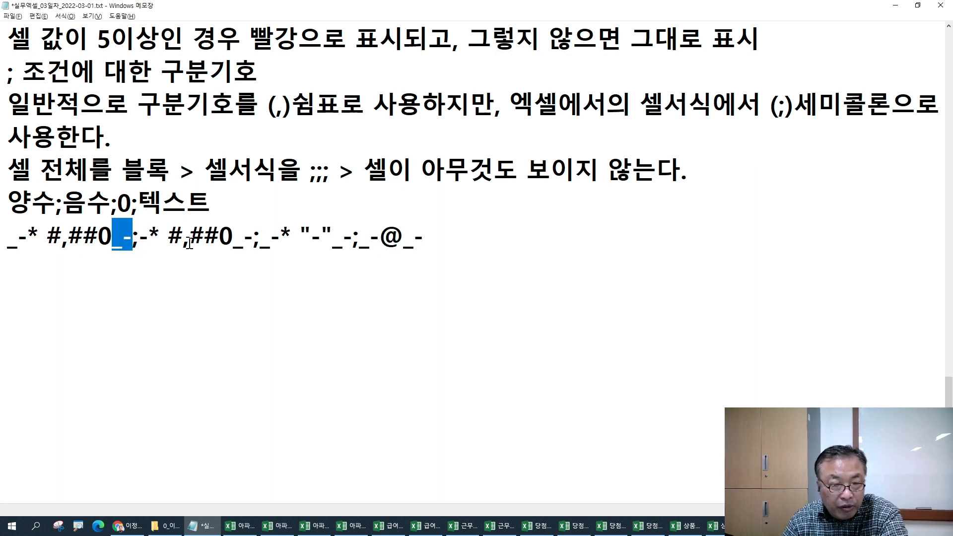
drag(233, 242, 249, 242)
drag(332, 242, 353, 242)
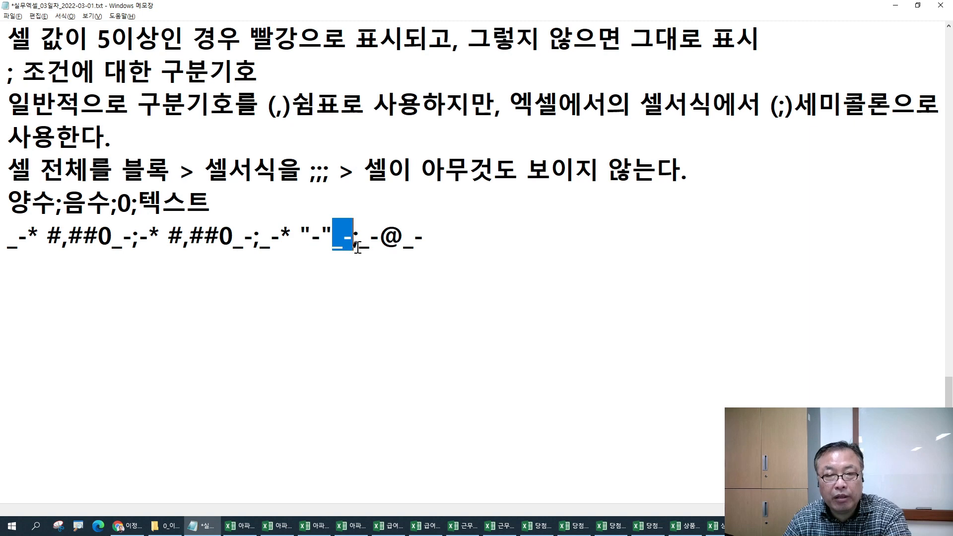
key(alt+Tab)
drag(275, 209, 291, 390)
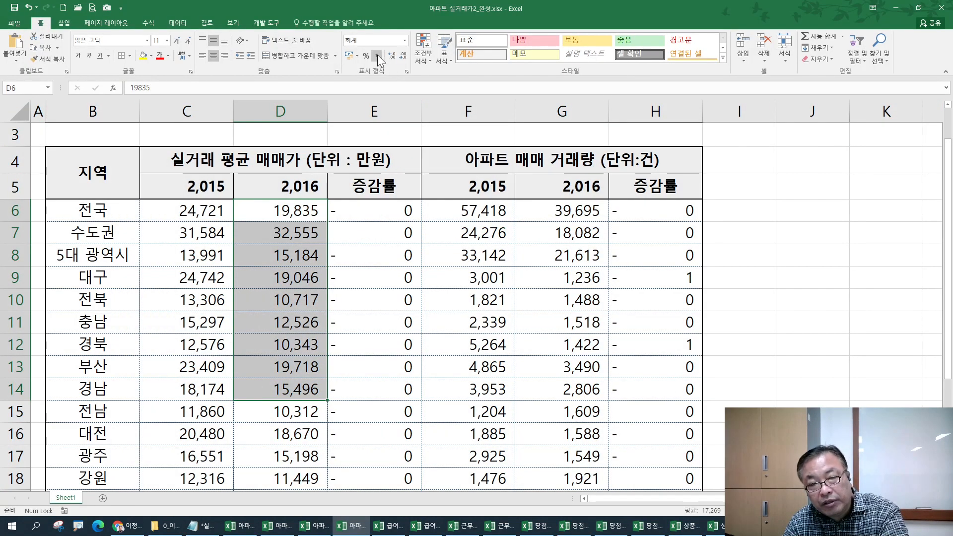
- Try Number format and right alignment on D6:D14, then set General and apply Comma Style
click(404, 39)
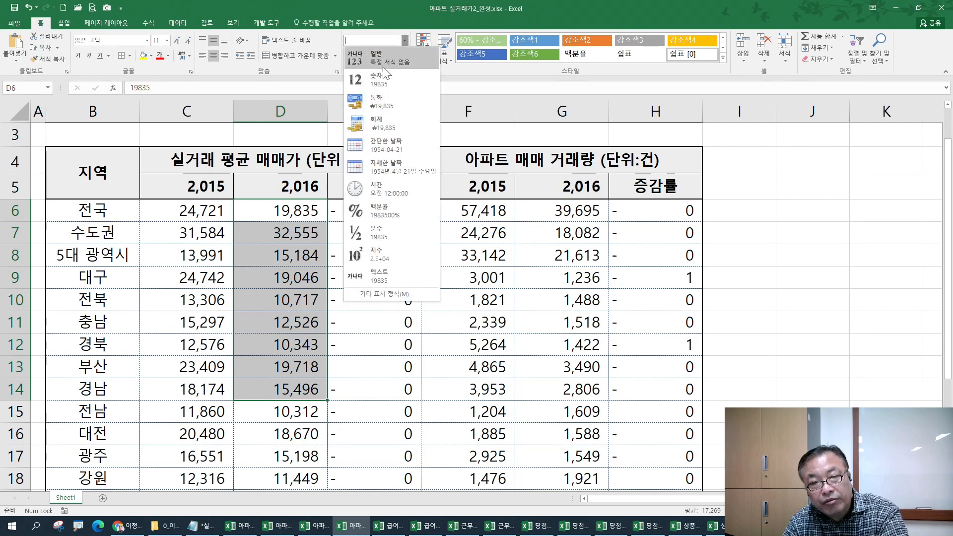
click(383, 78)
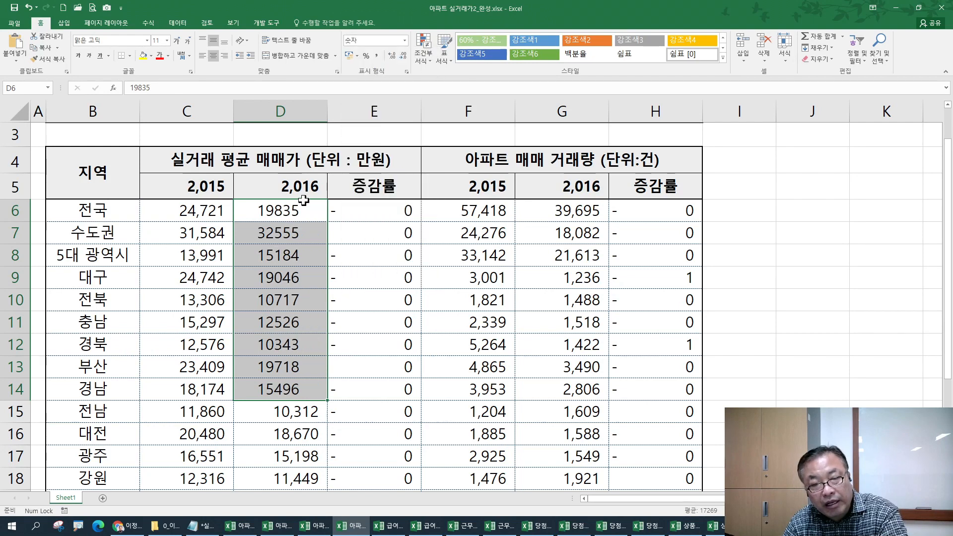
click(225, 55)
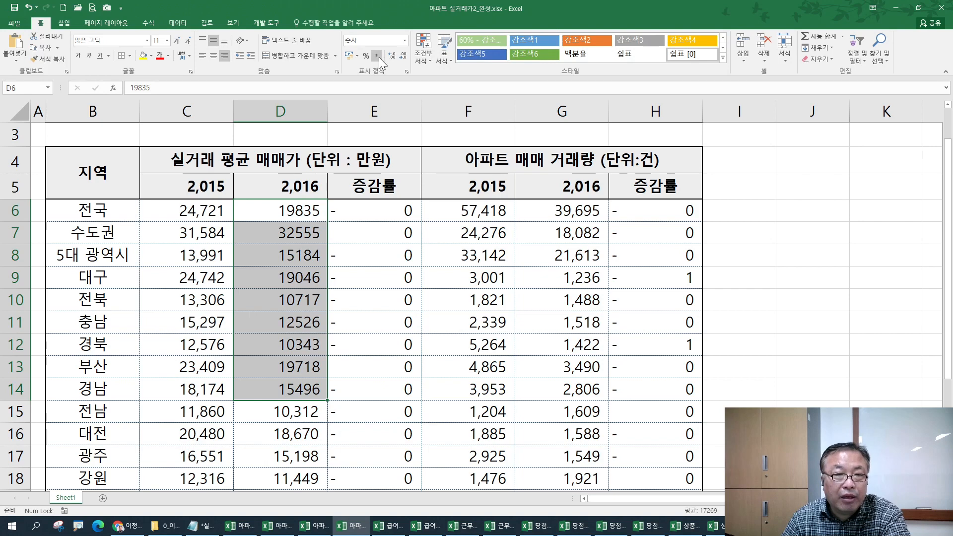
click(405, 41)
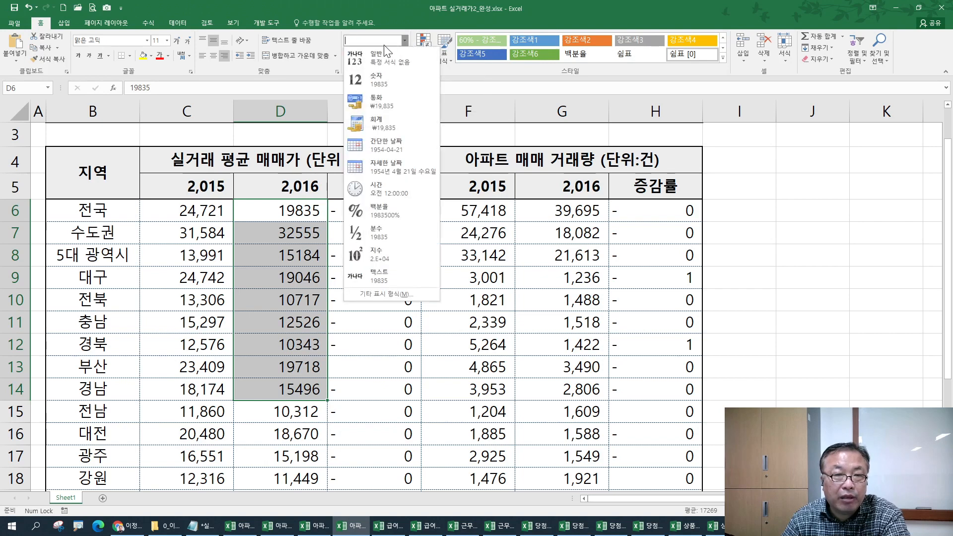
click(378, 60)
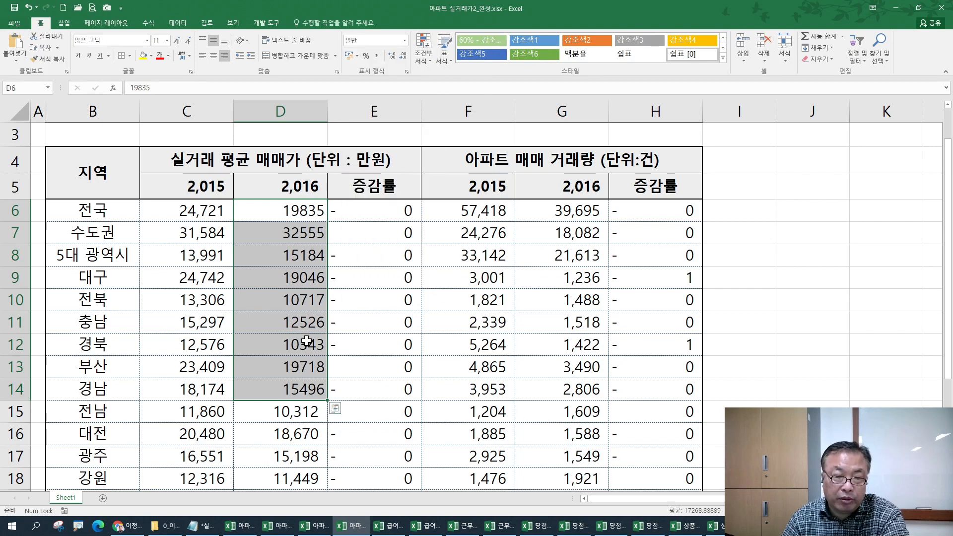
click(377, 56)
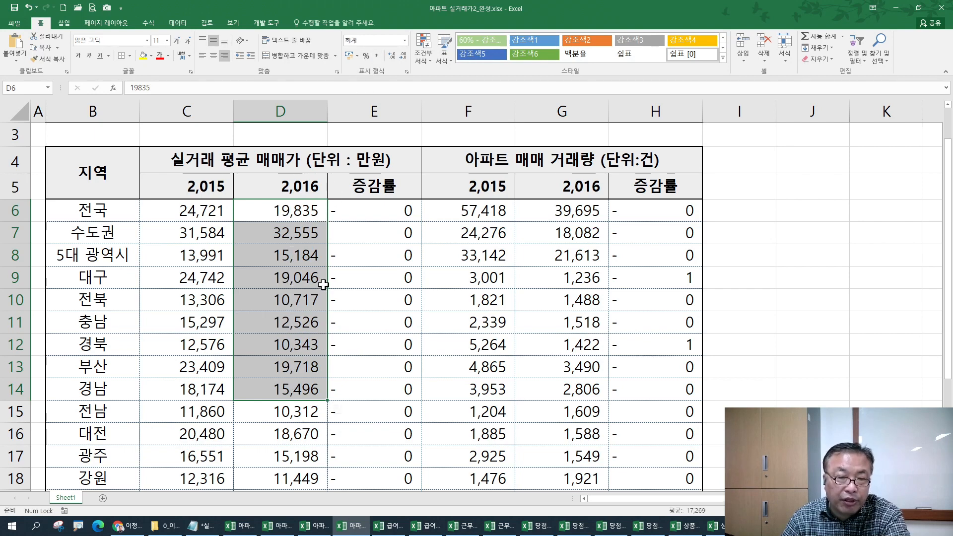
- View the custom code behind D6:D14's accounting format, then return to the notes
key(ctrl+1)
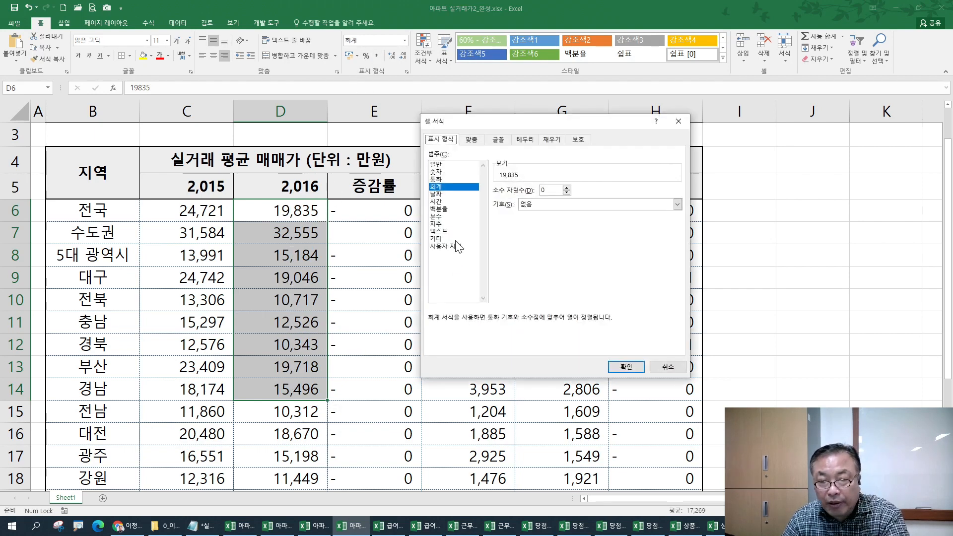
click(445, 247)
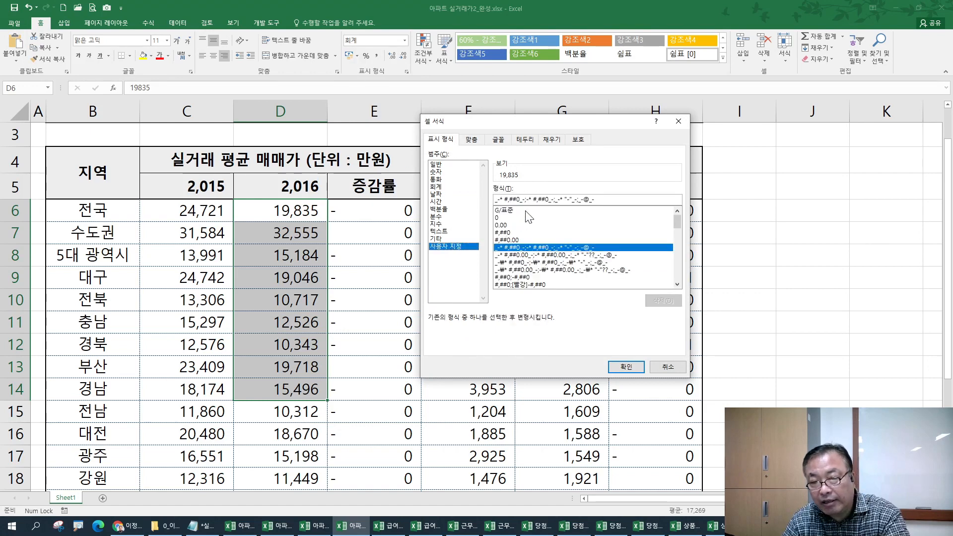
key(Escape)
key(alt+Tab)
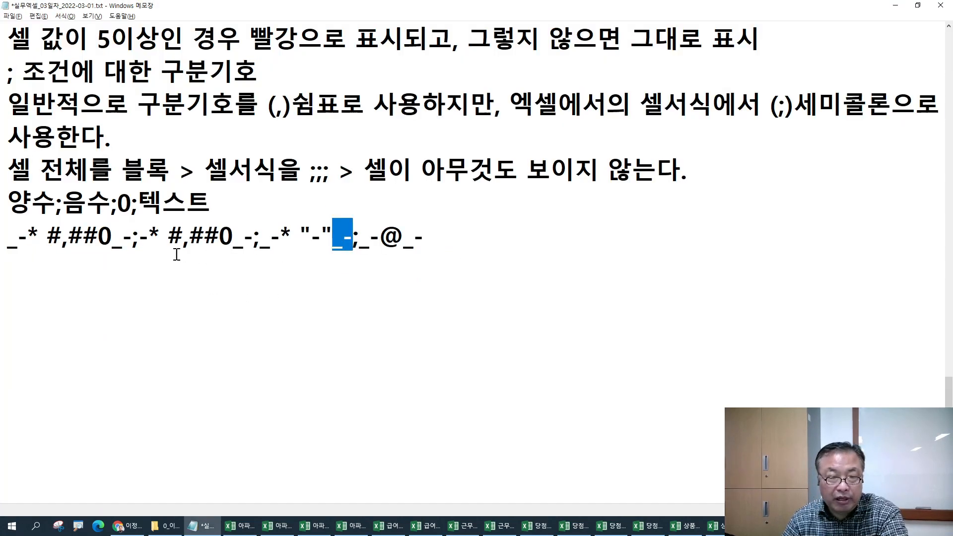
- Mark the _- after #,##0 and the leading _- of the code, then return to Excel
drag(118, 245, 130, 244)
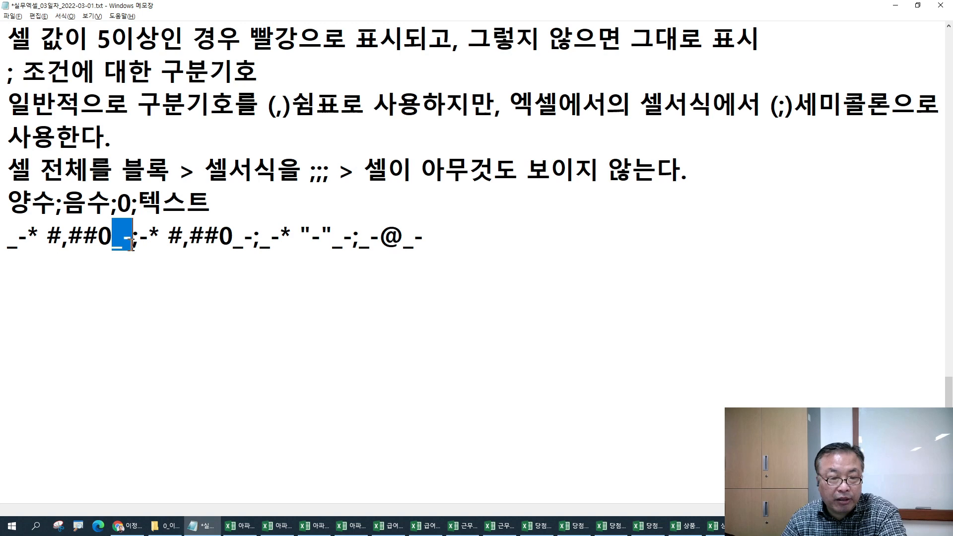
drag(28, 242, 4, 240)
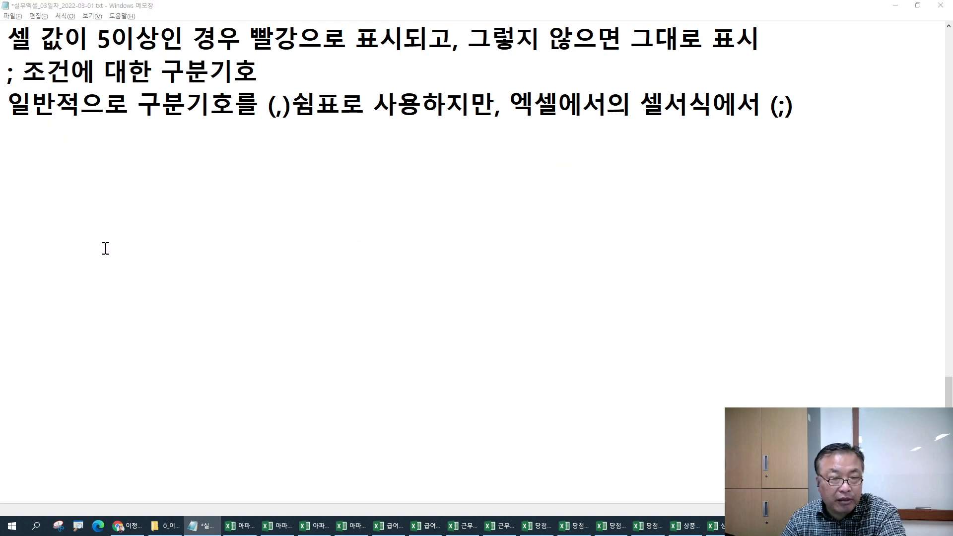
key(alt+Tab)
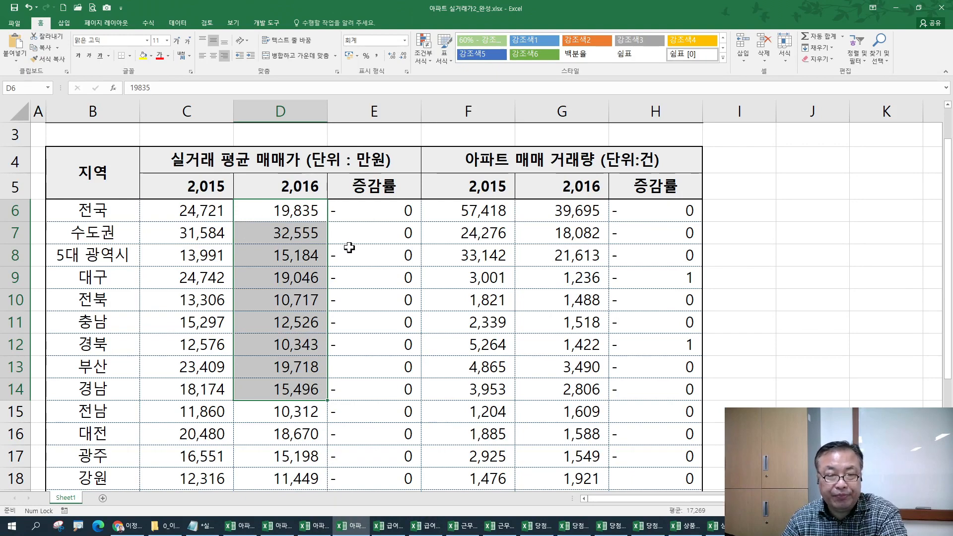
- Revert D6:D14 to plain numbers, then give D6:D15 comma-separated accounting format, e.g. 19,835
key(alt+Tab)
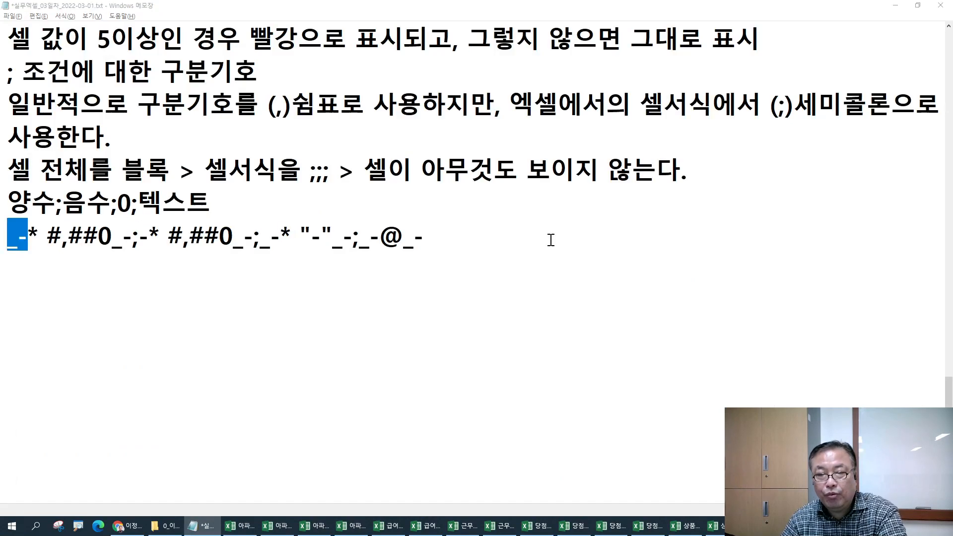
key(alt+Tab)
key(ctrl+shift+grave)
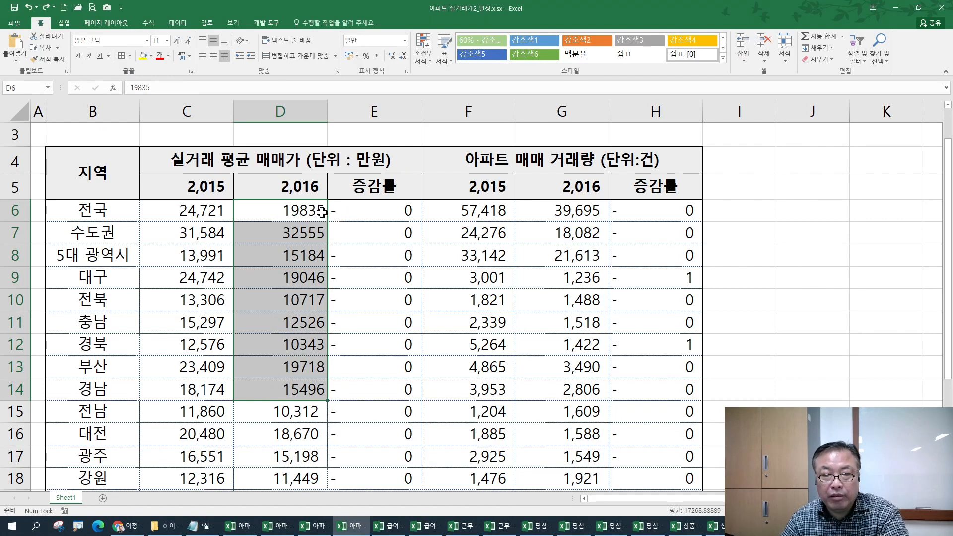
click(292, 205)
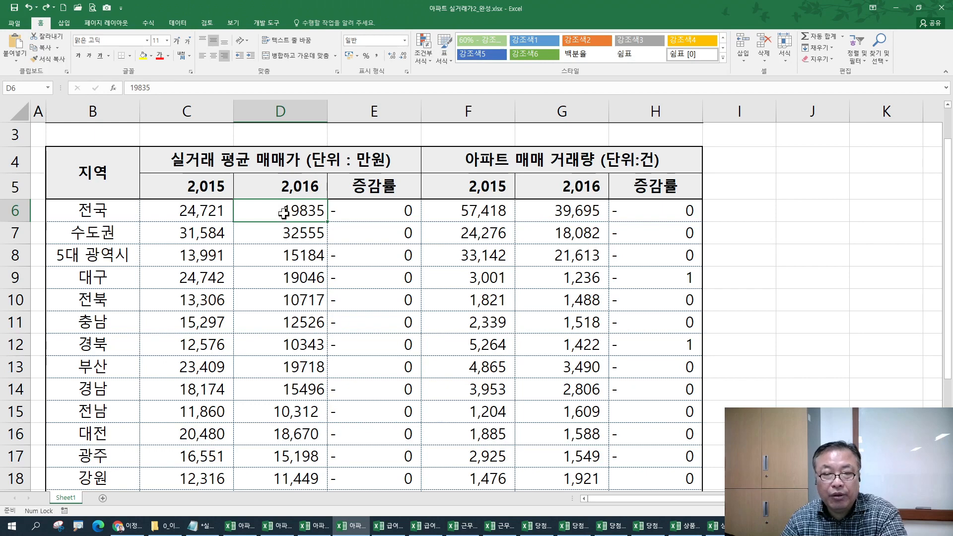
drag(286, 224, 286, 414)
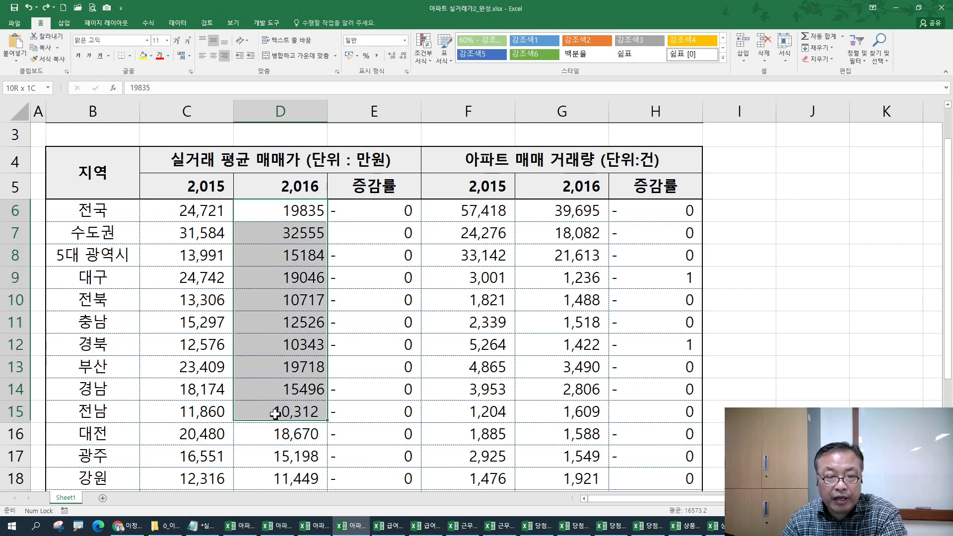
click(375, 57)
click(317, 212)
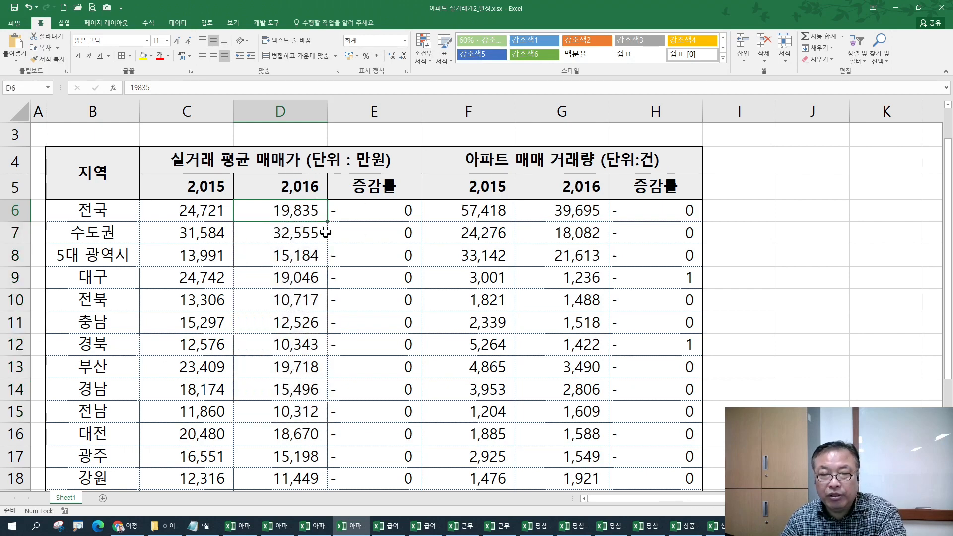
key(alt+Tab)
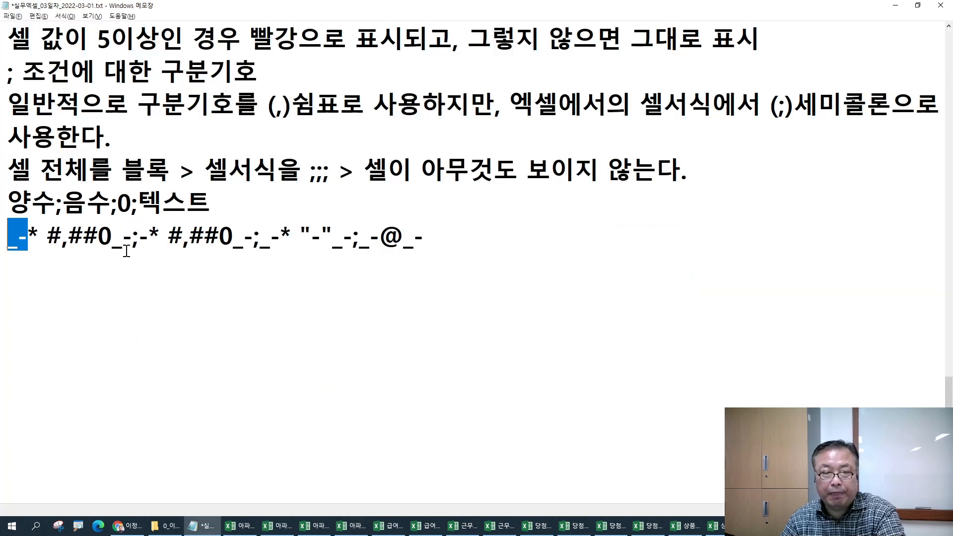
drag(130, 242, 2, 236)
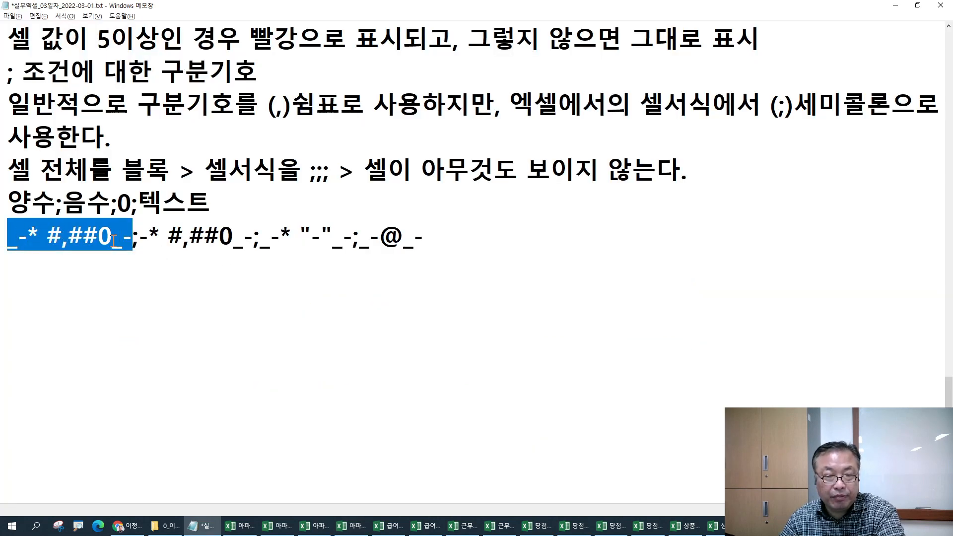
drag(140, 240, 424, 243)
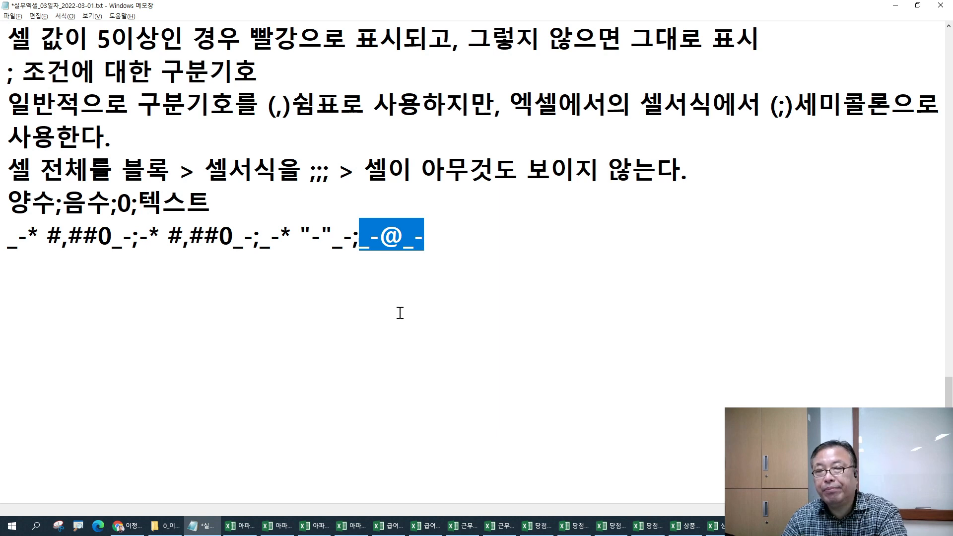
click(311, 173)
drag(311, 173, 330, 171)
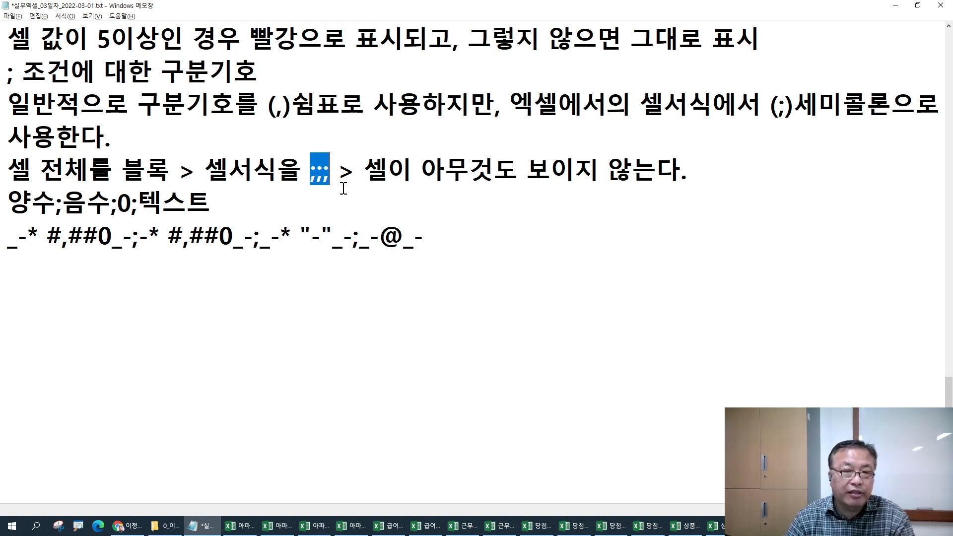
click(176, 266)
scroll(179, 270, up, 2)
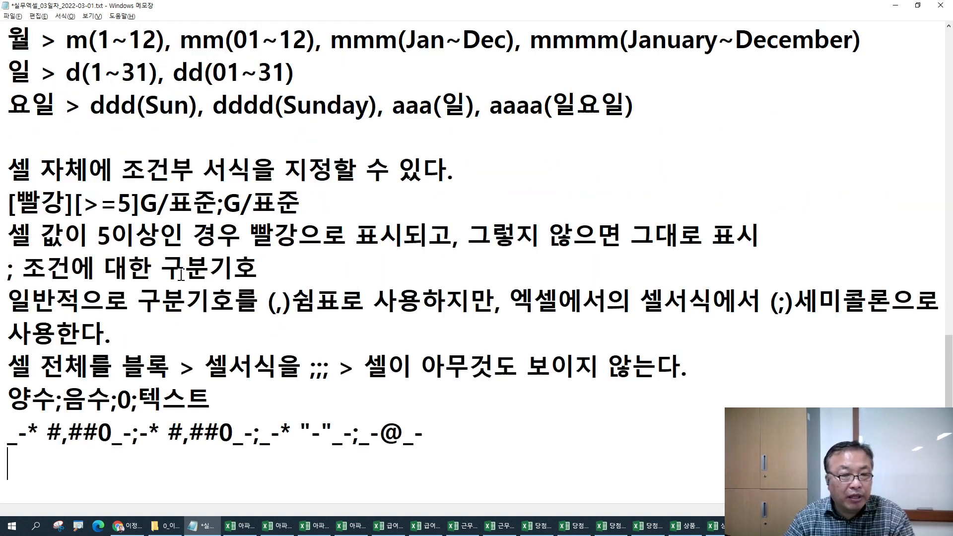